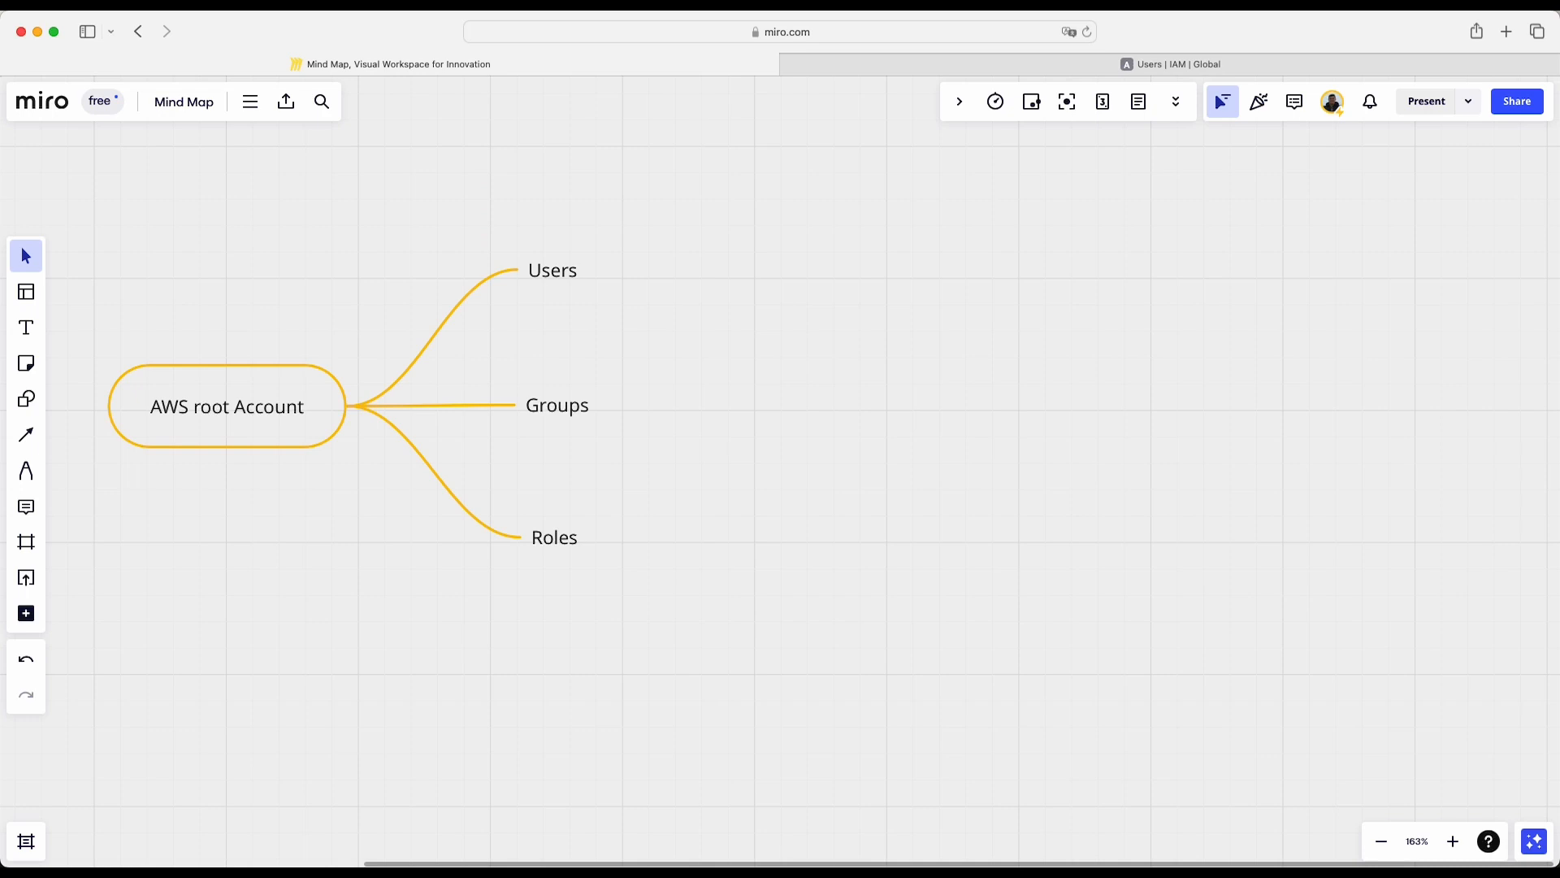
click(572, 280)
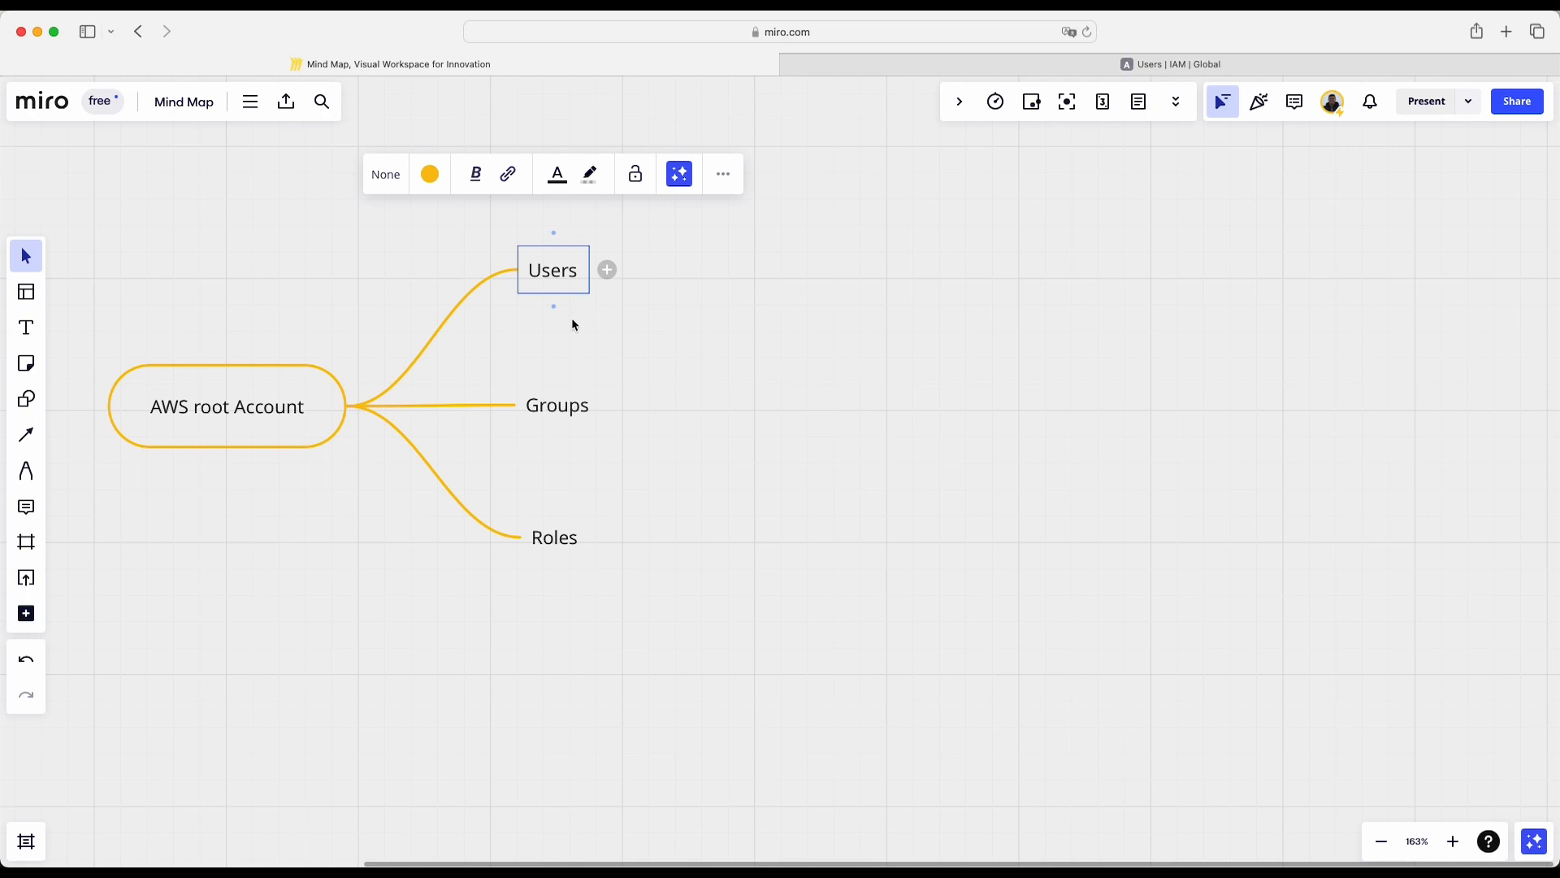
click(556, 406)
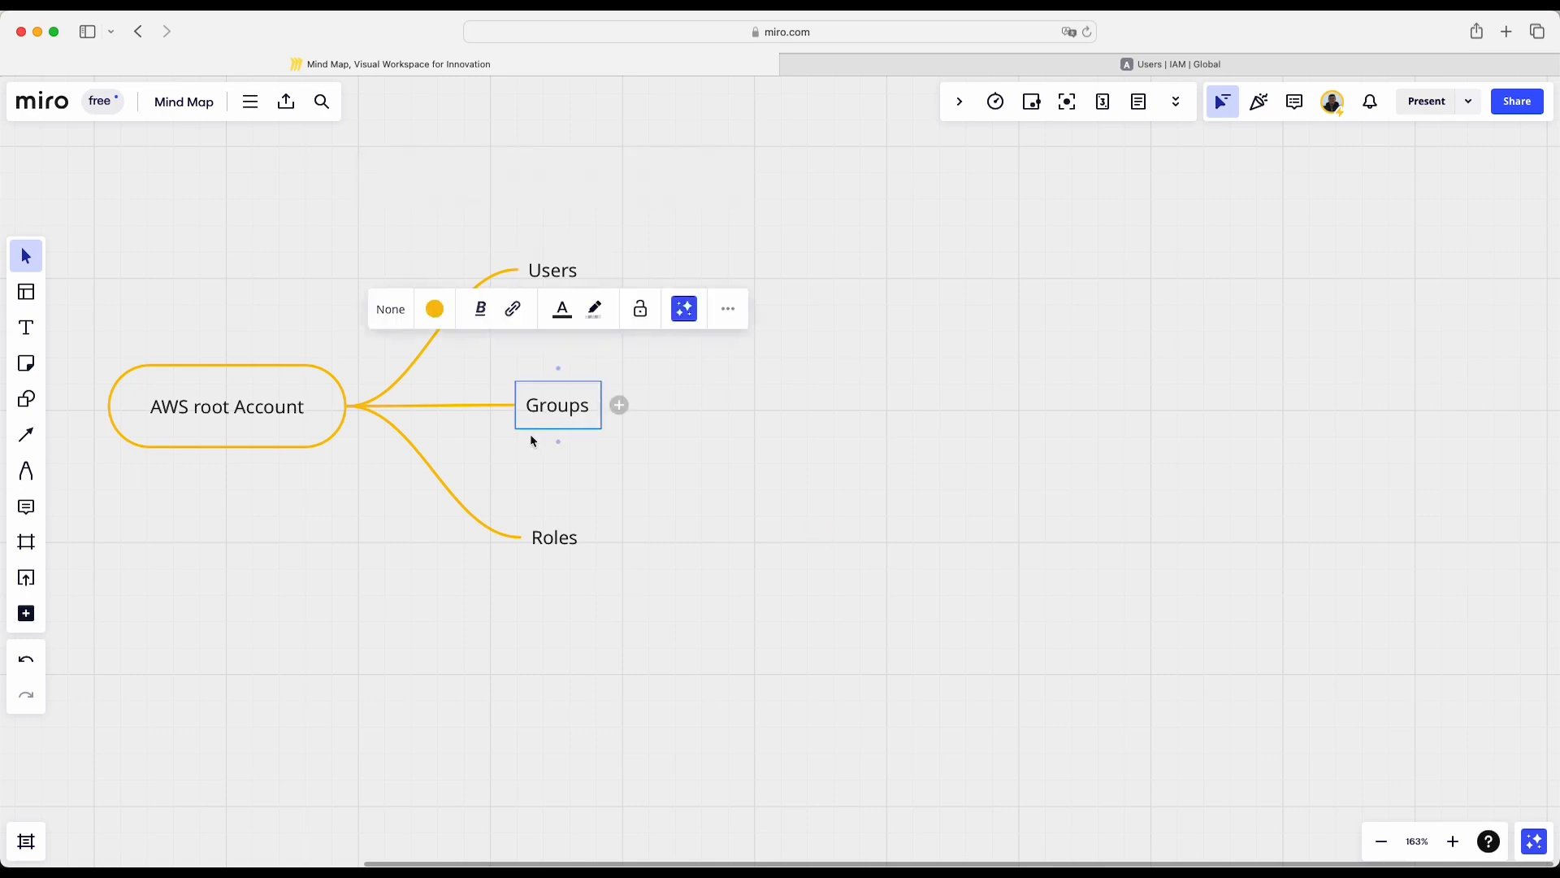
click(564, 543)
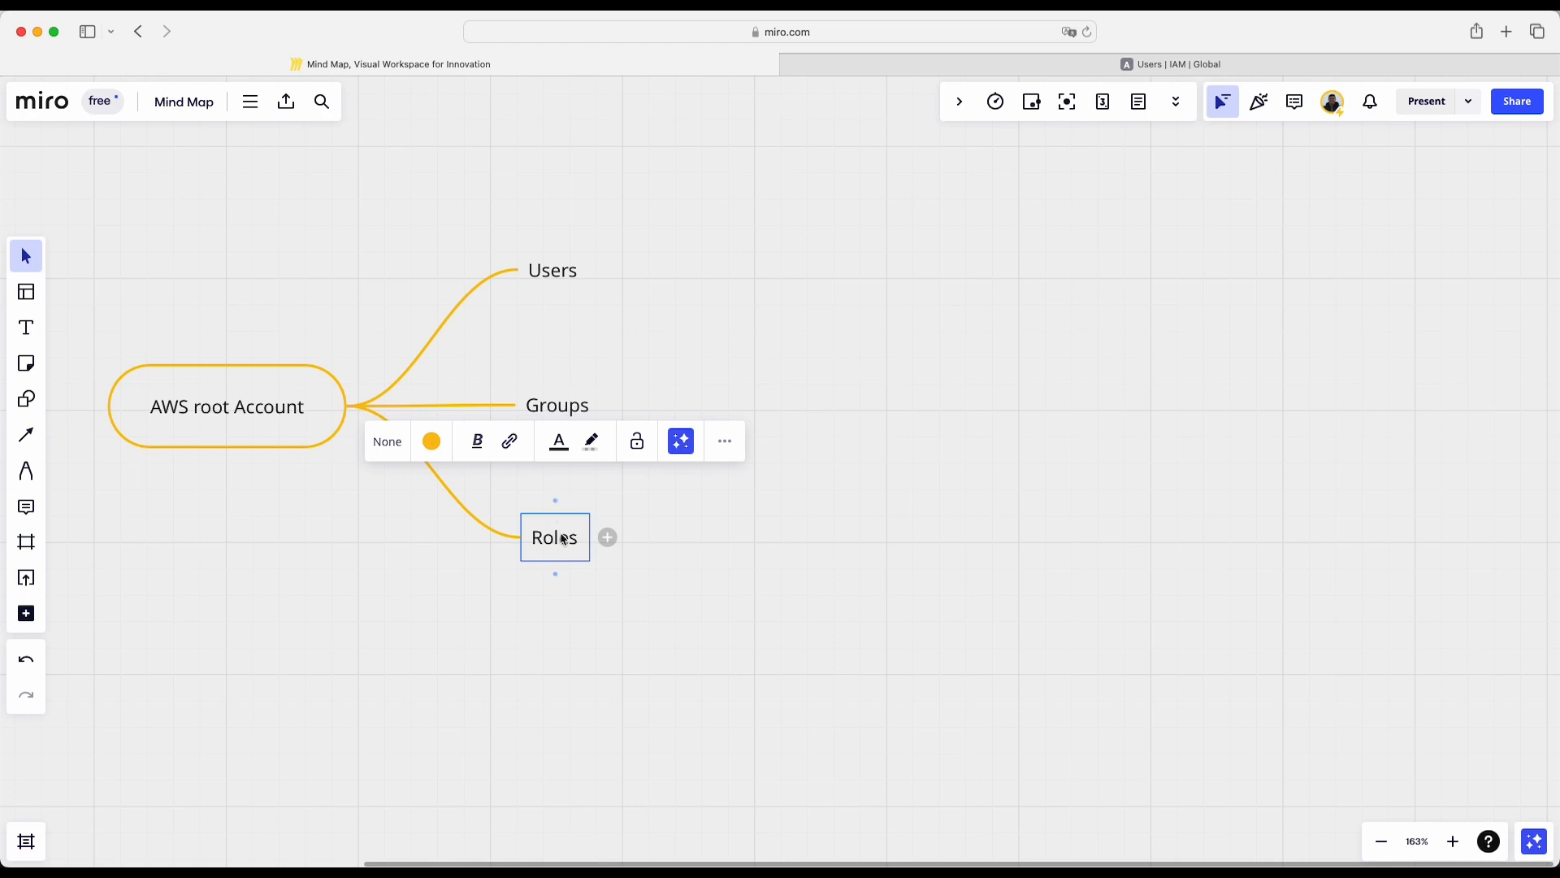
click(545, 272)
click(557, 413)
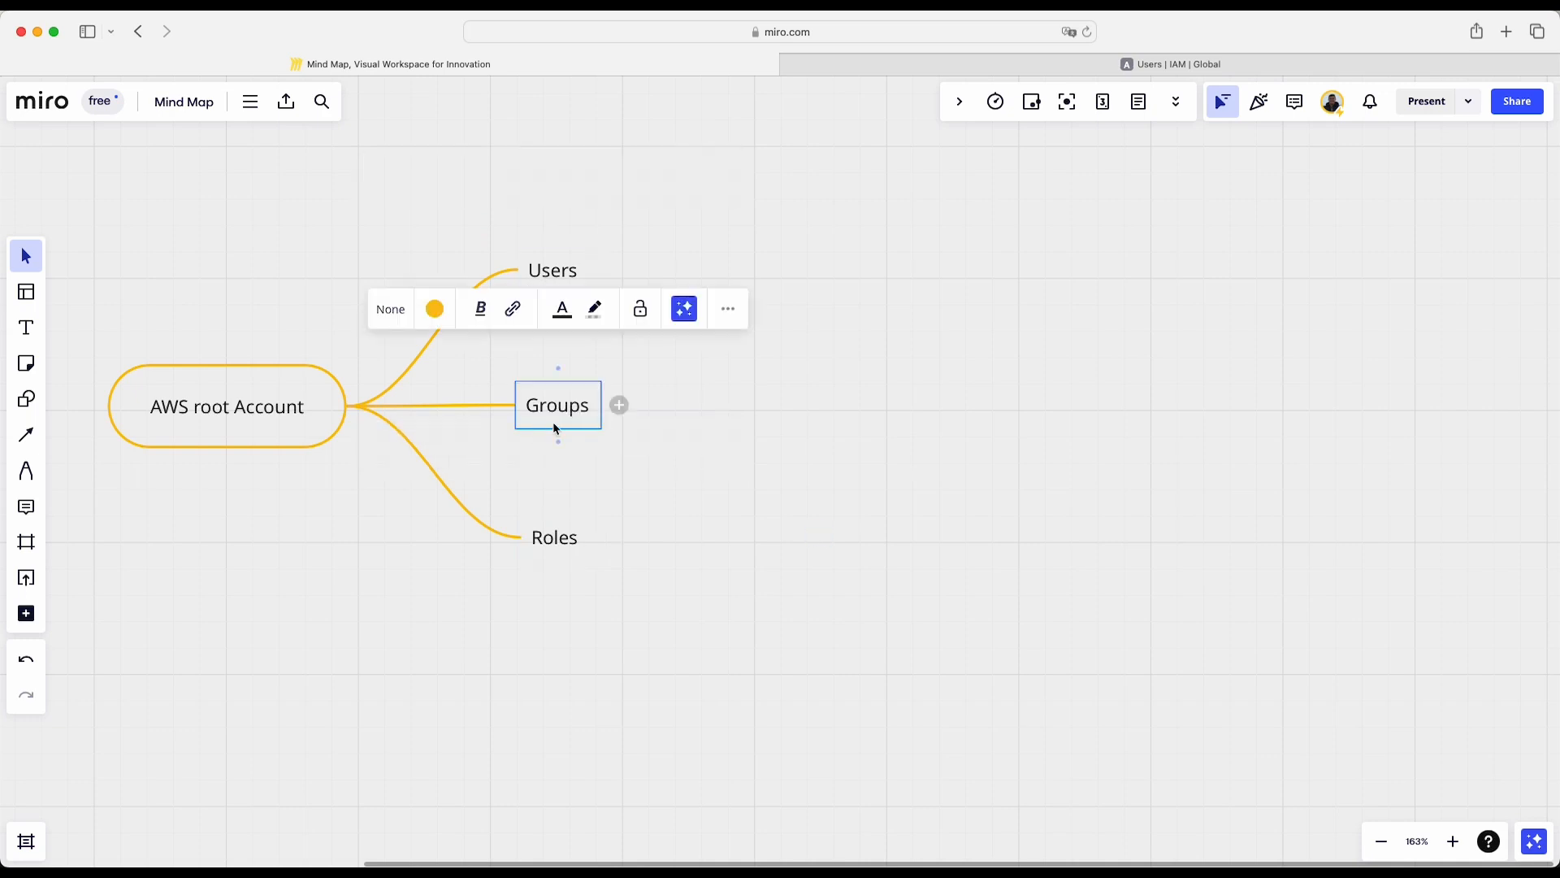
click(678, 398)
- Add a child node to Users labelled with the first example user's name, and place it slightly above the Users level
click(565, 267)
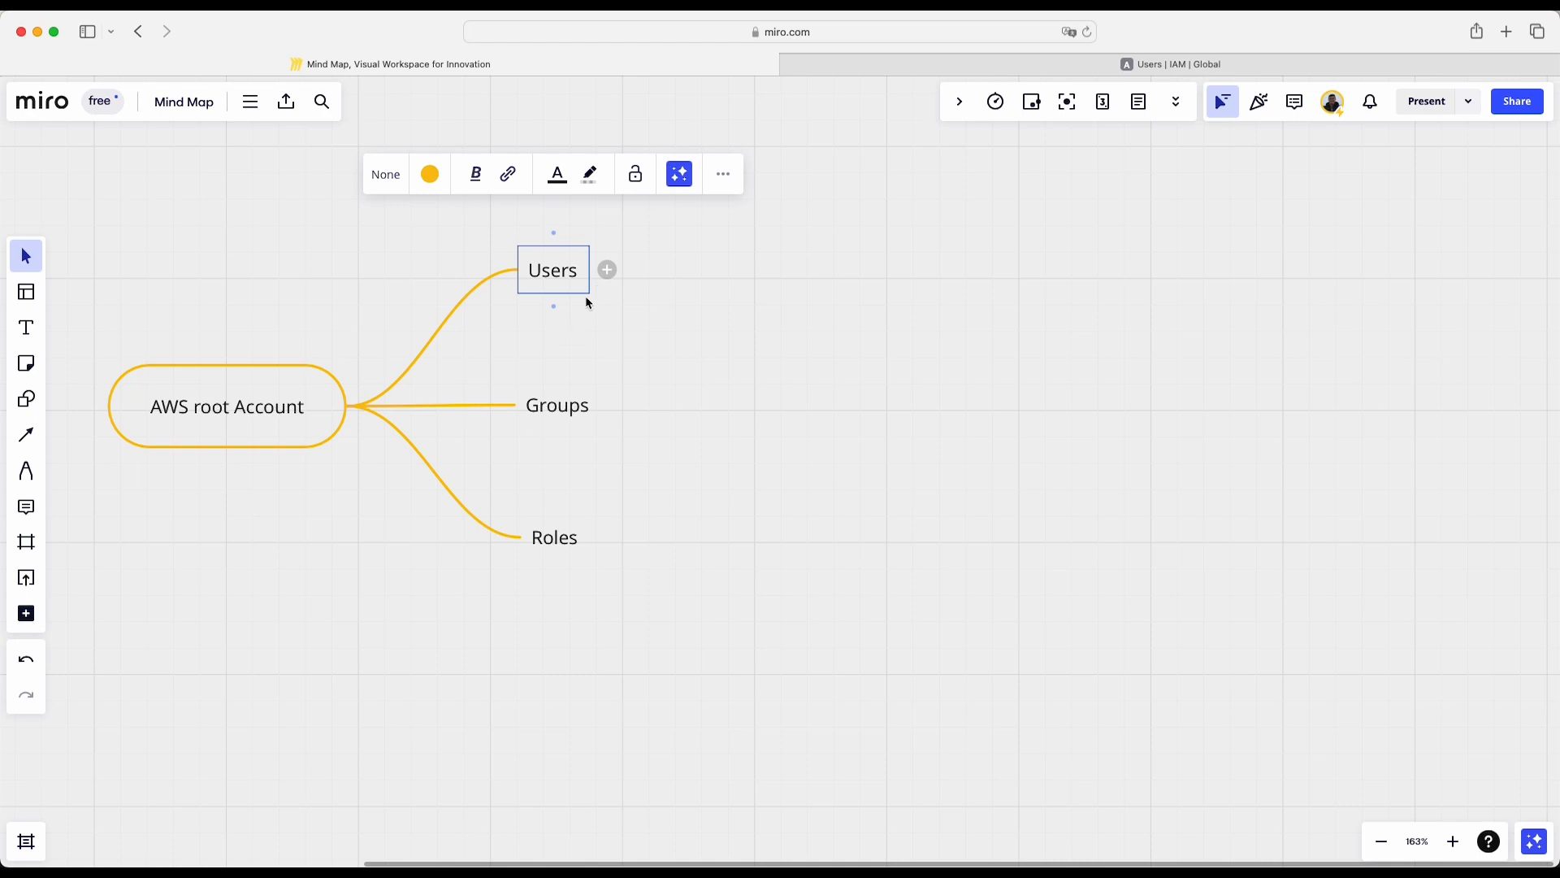
click(607, 269)
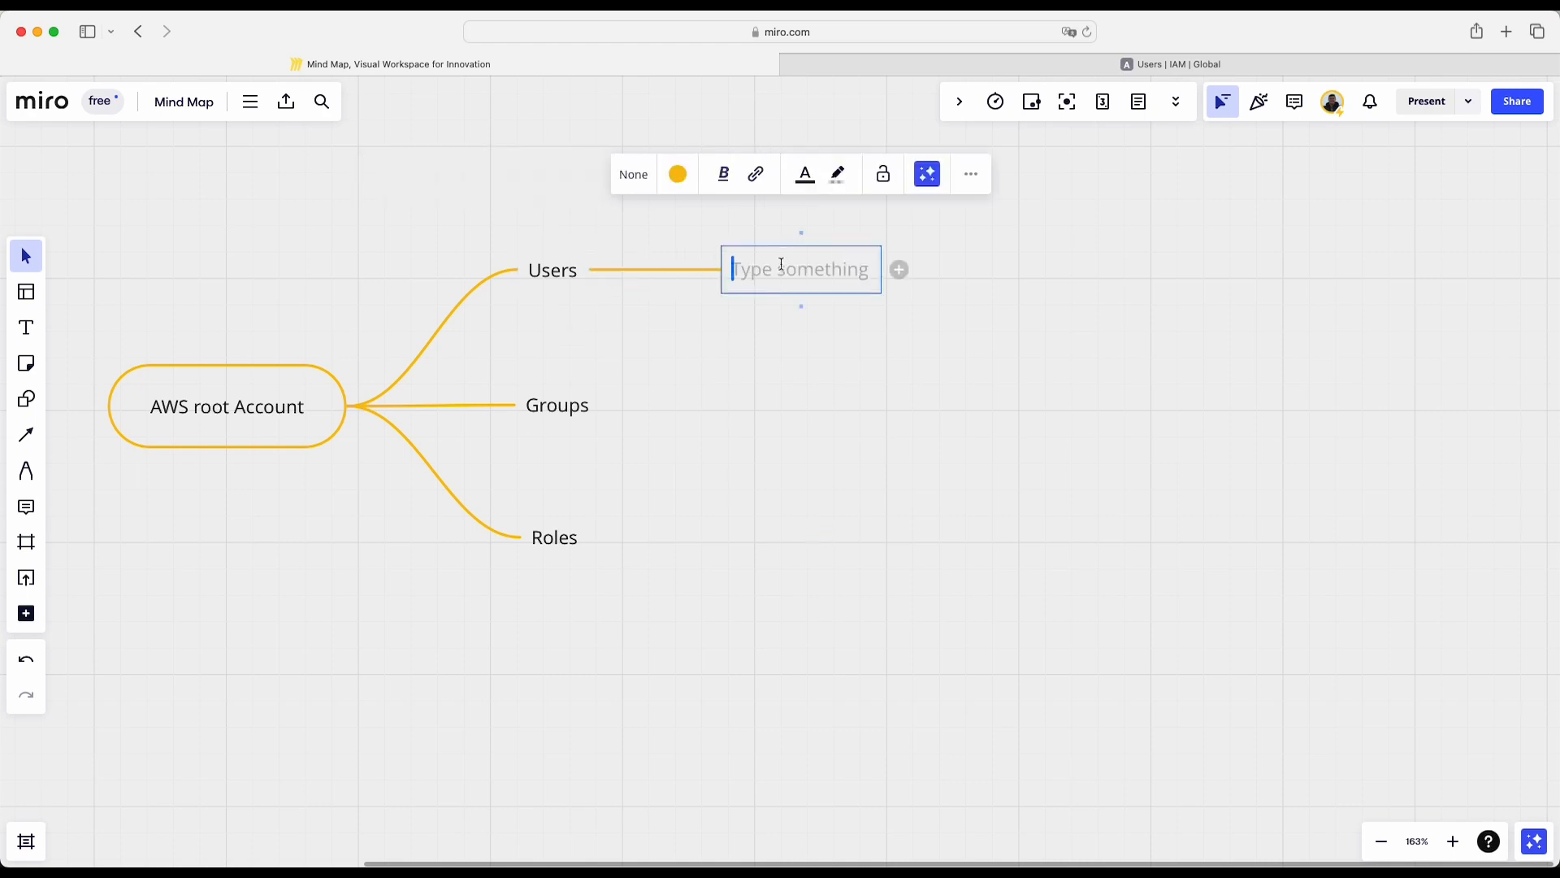
text(BOB)
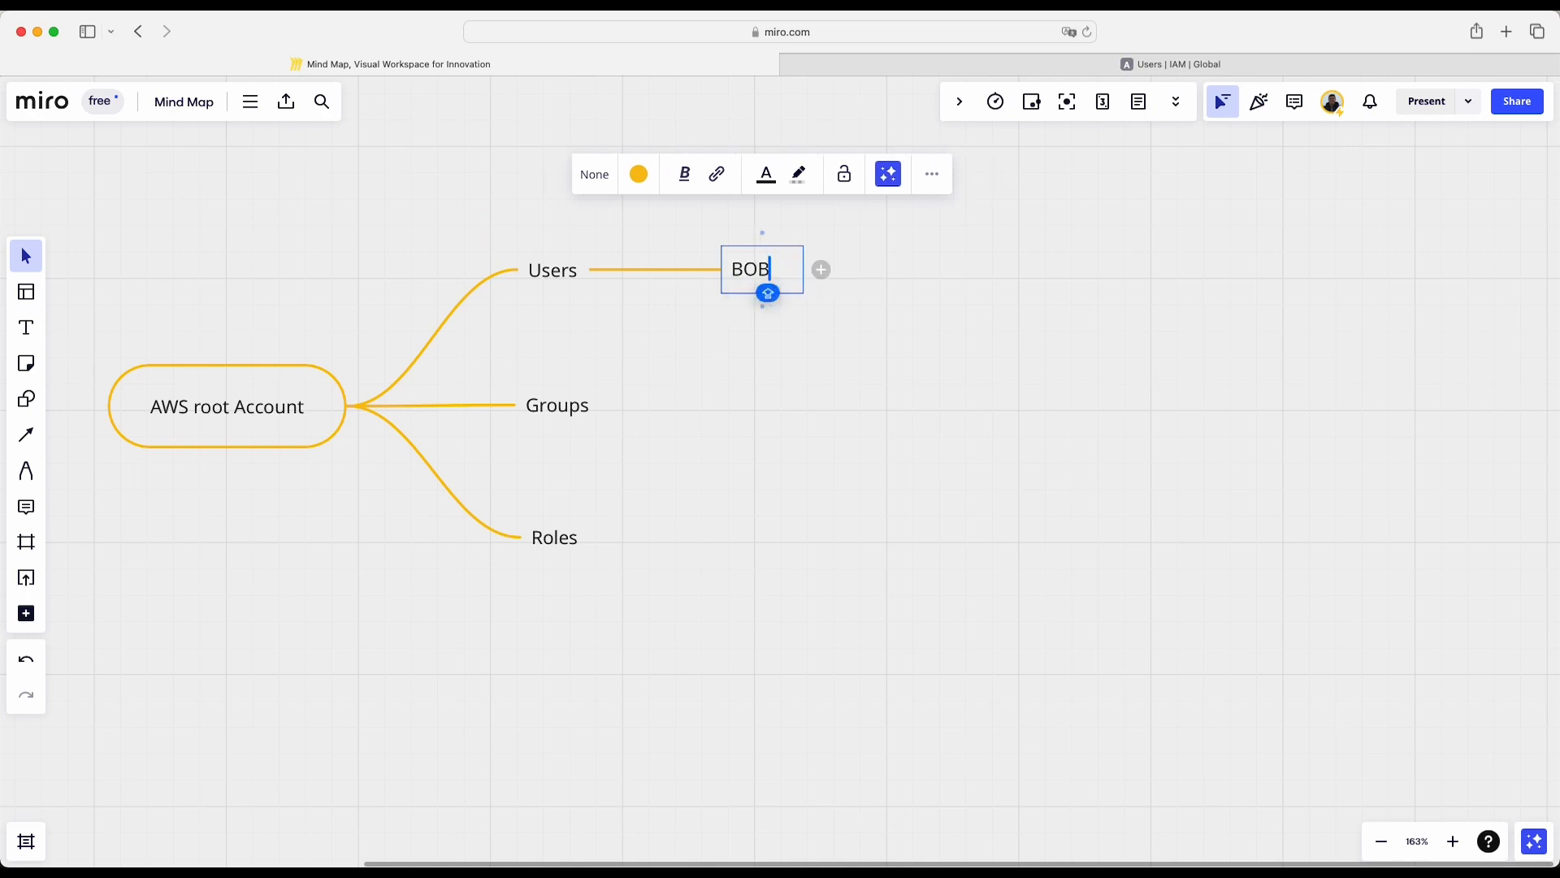
key(BackSpace)
key(BackSpace)
text(OB)
key(BackSpace)
key(BackSpace)
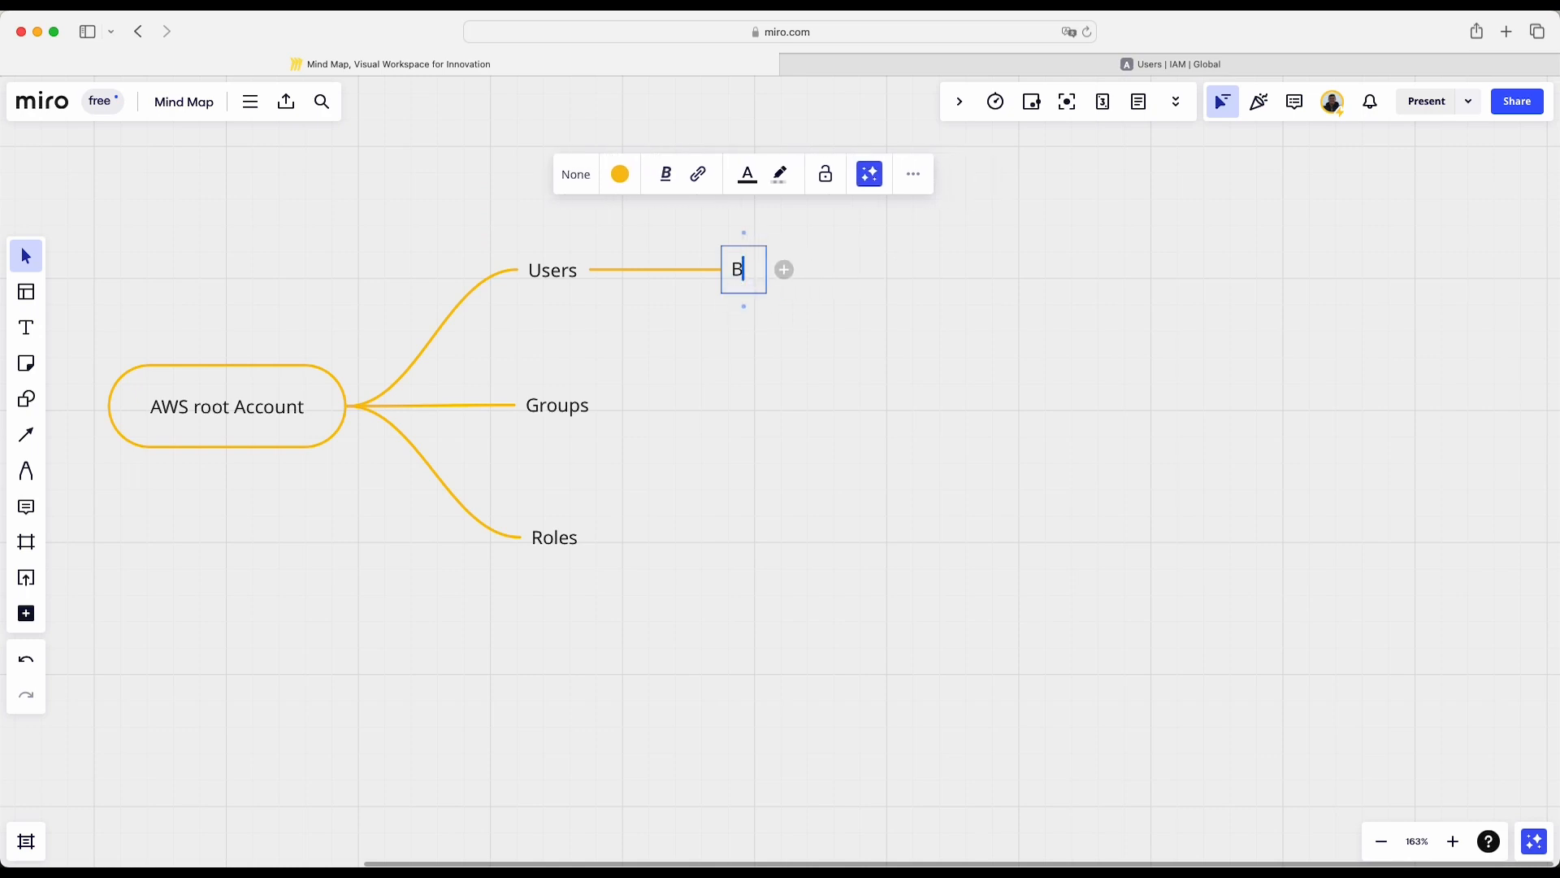
text(ob)
click(803, 366)
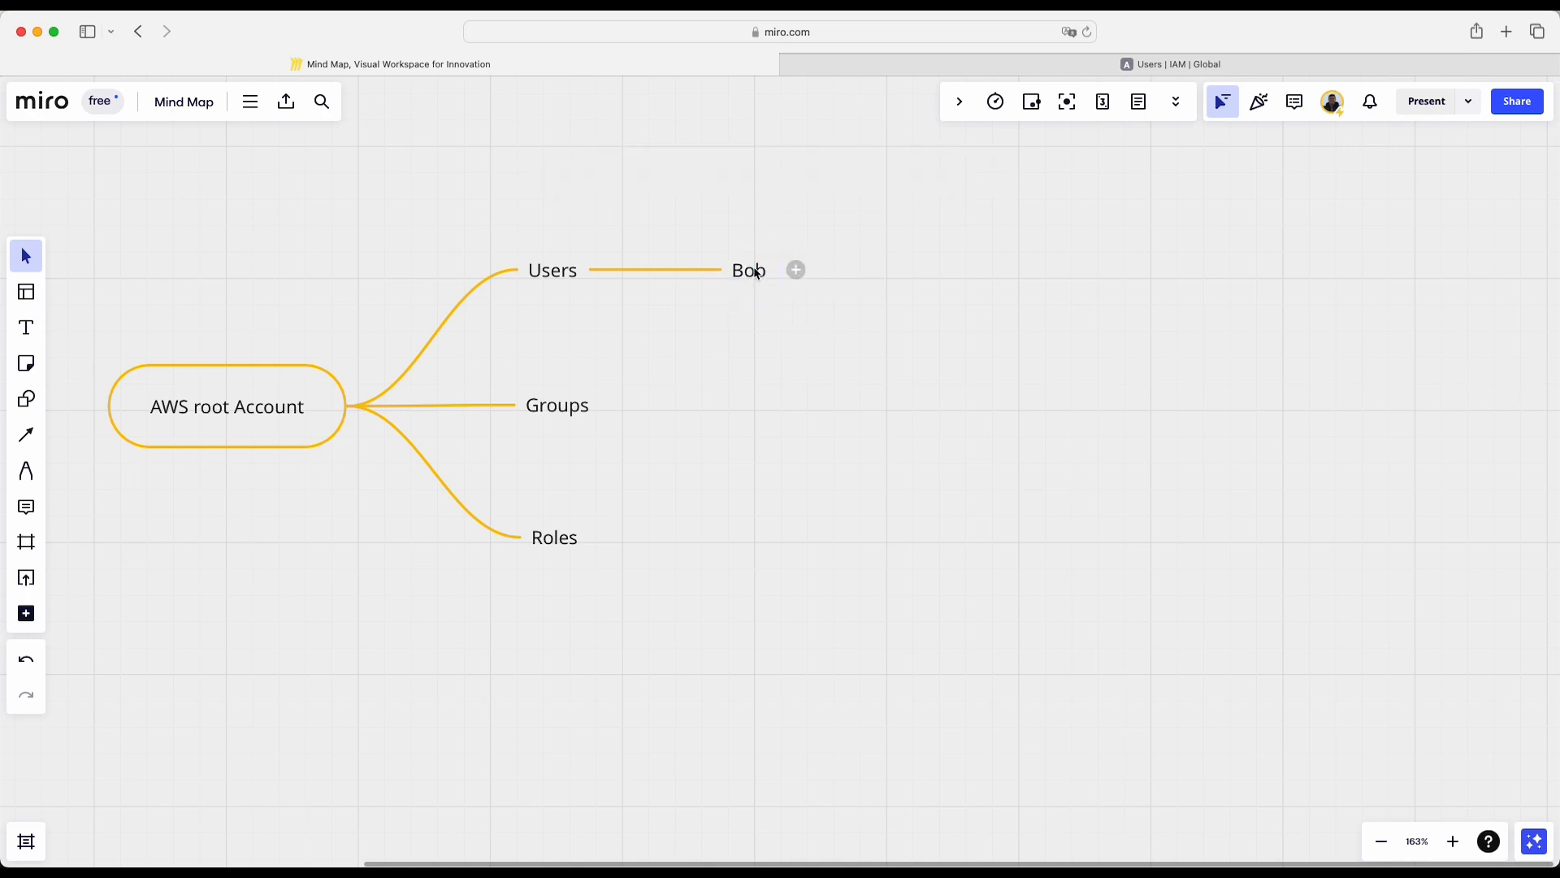
drag(752, 268, 736, 196)
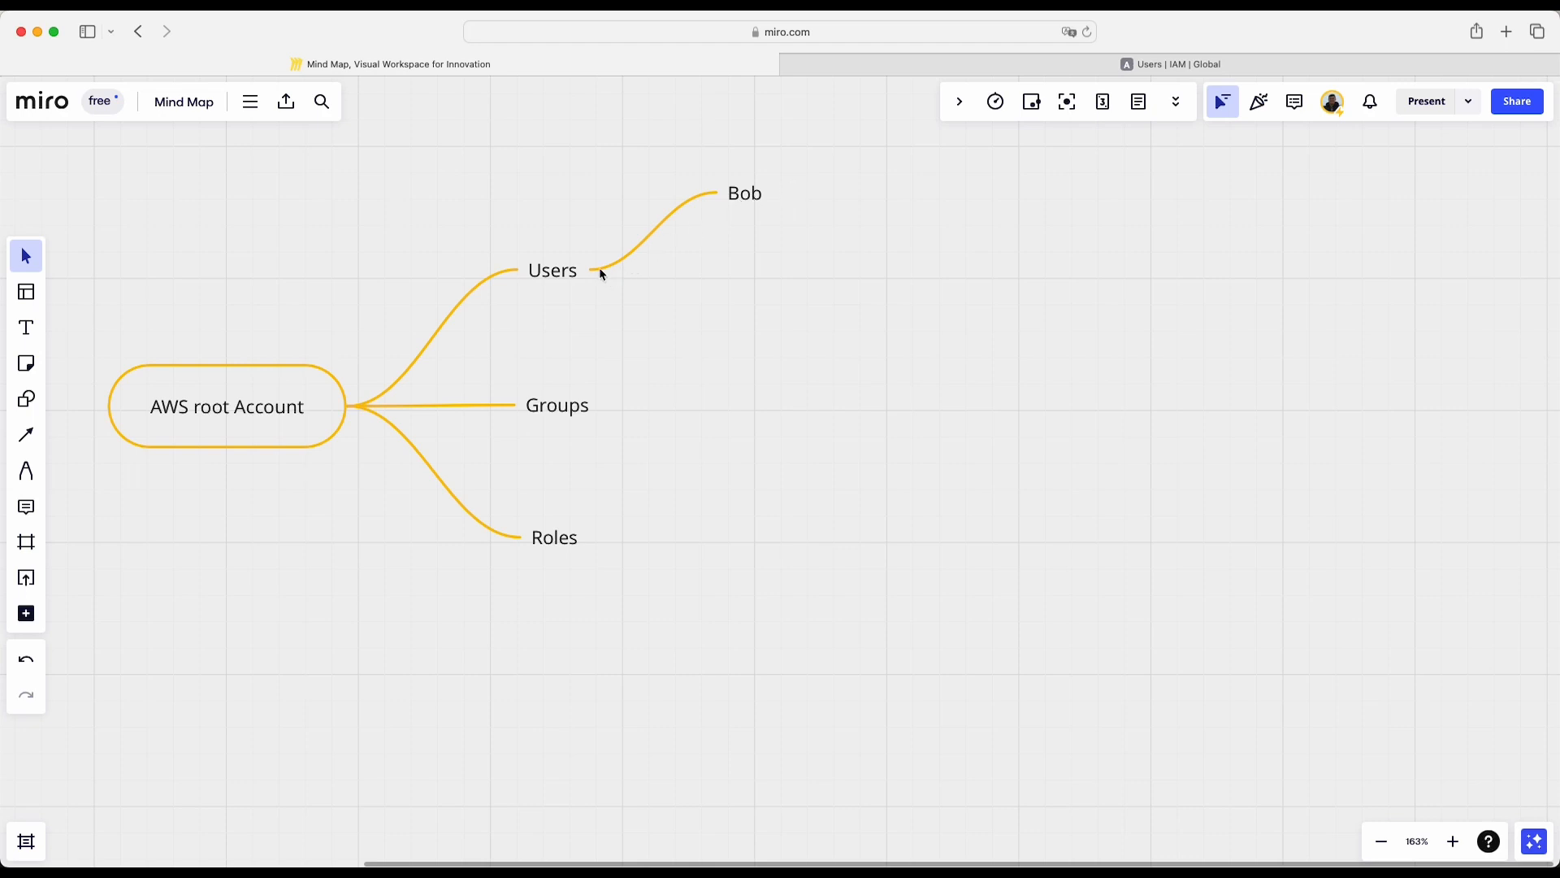
- Add a second child node to Users with the other example user's name, and place it below the Users level
mouse_move(582, 277)
click(646, 270)
text(Jack)
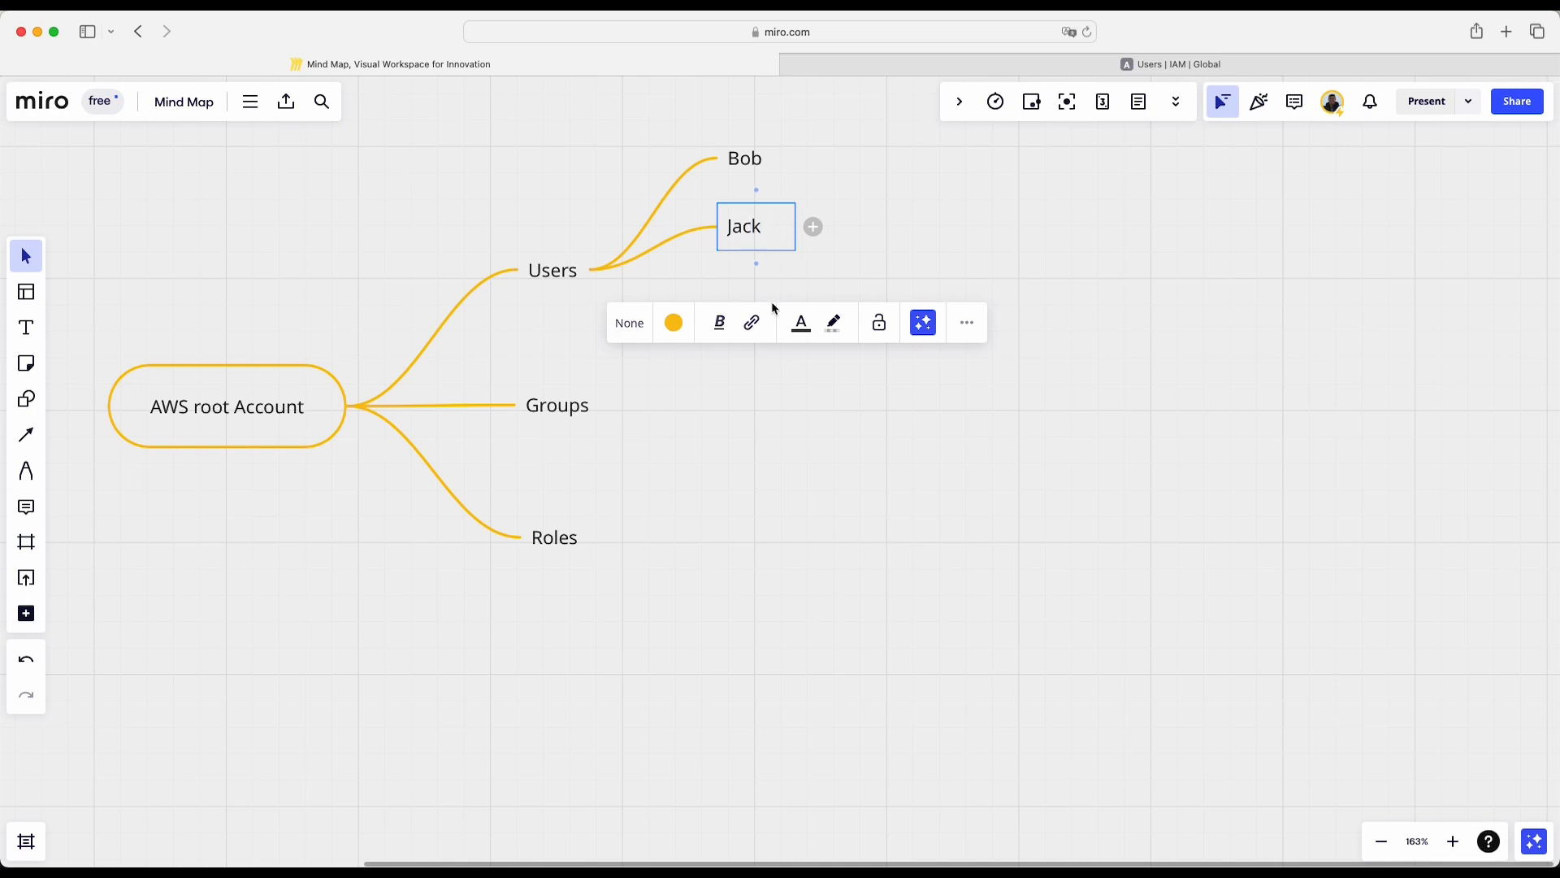
click(889, 229)
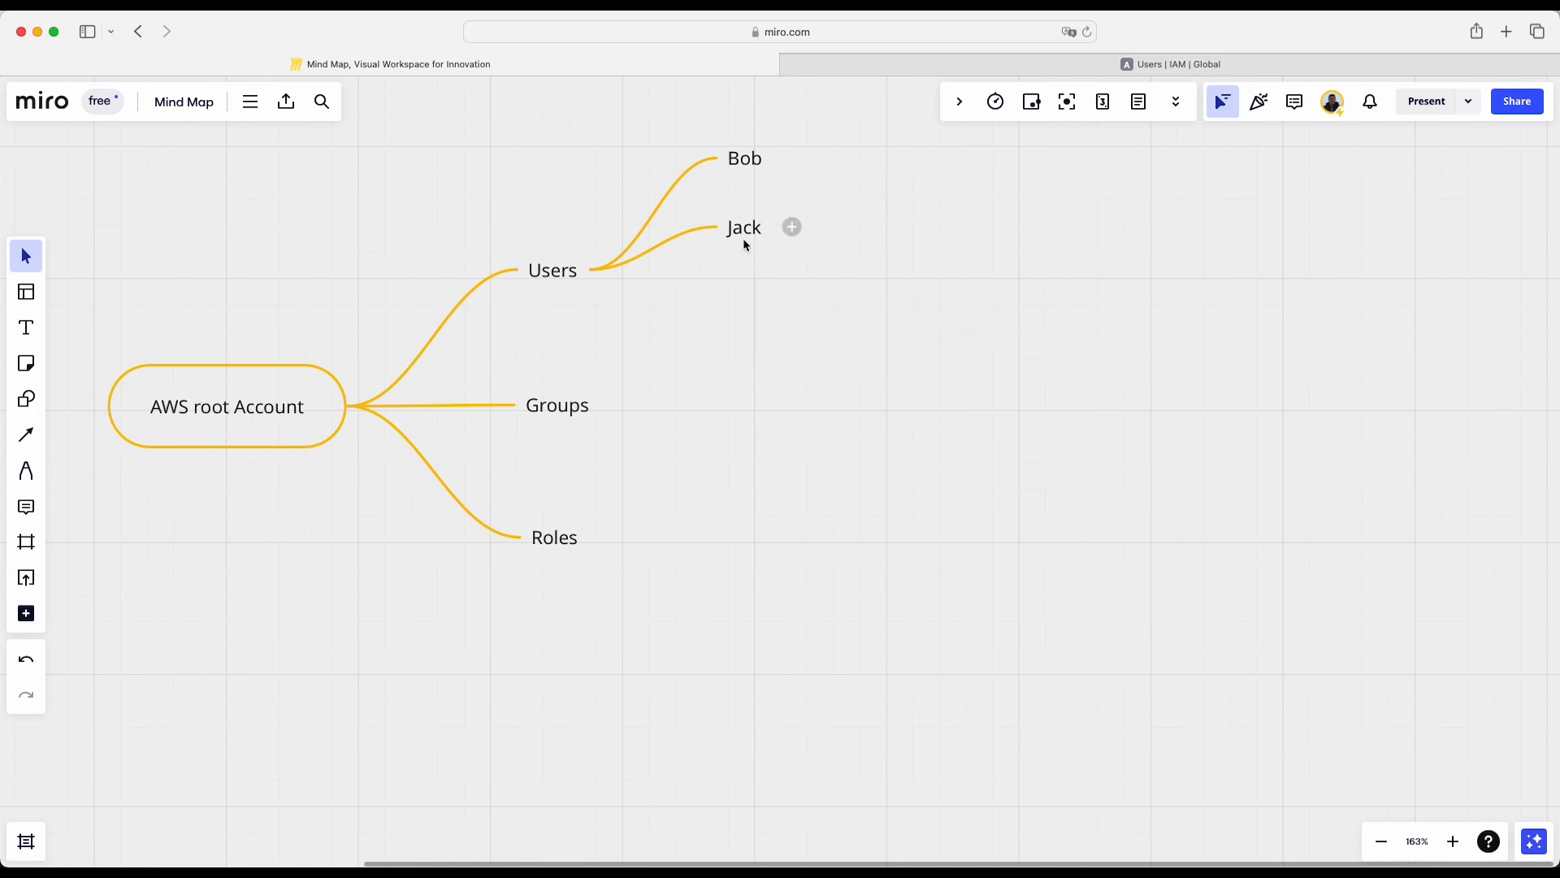
drag(741, 226, 749, 338)
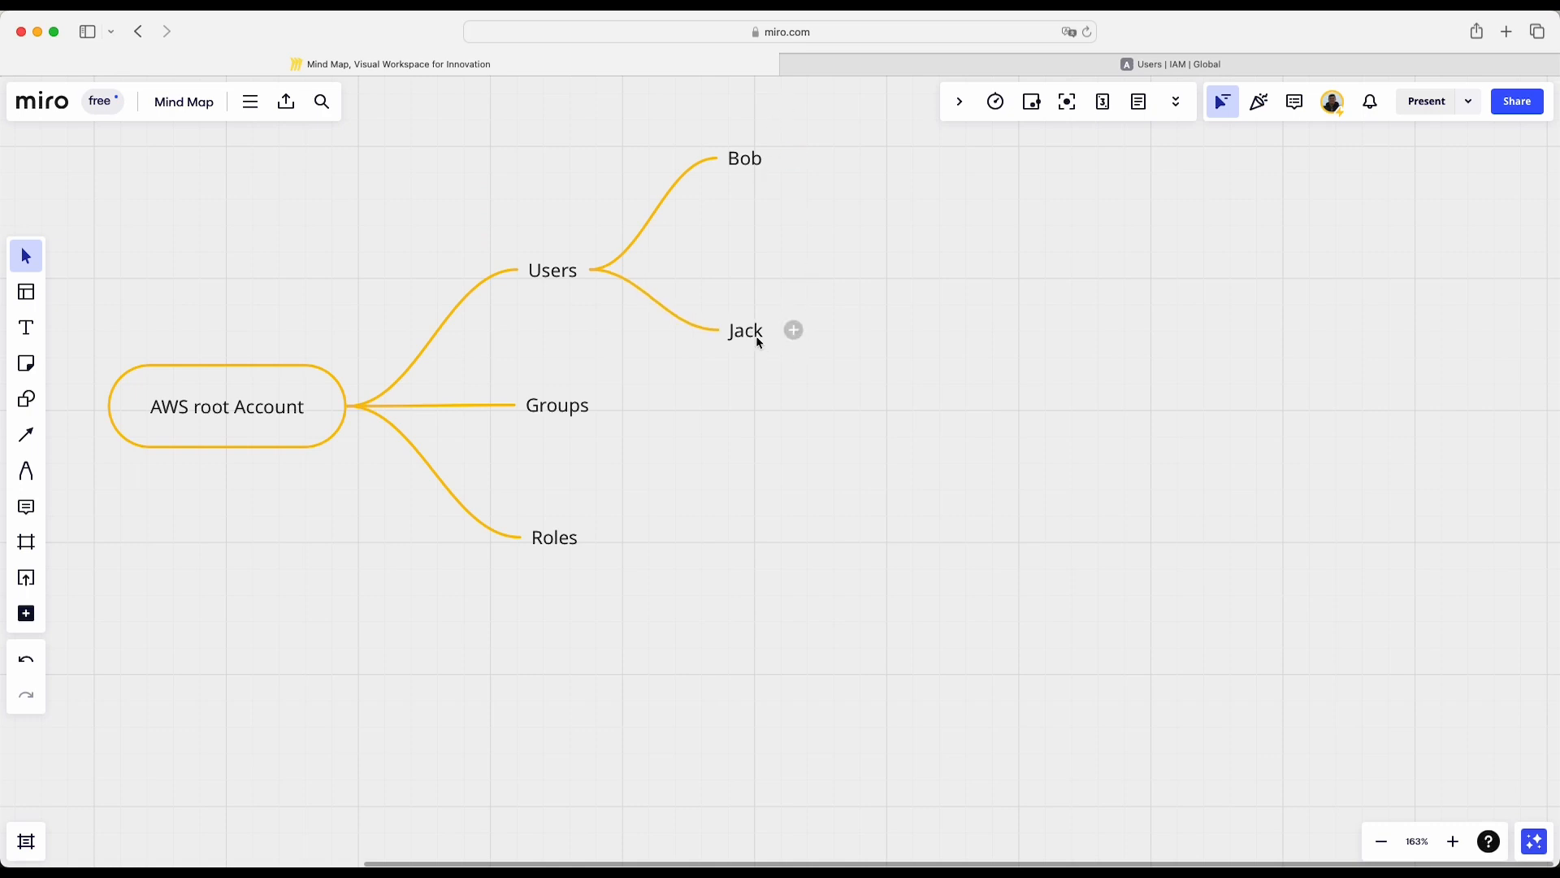
- Add two child nodes, EC2 and S3, to the lower user node under Users
click(794, 330)
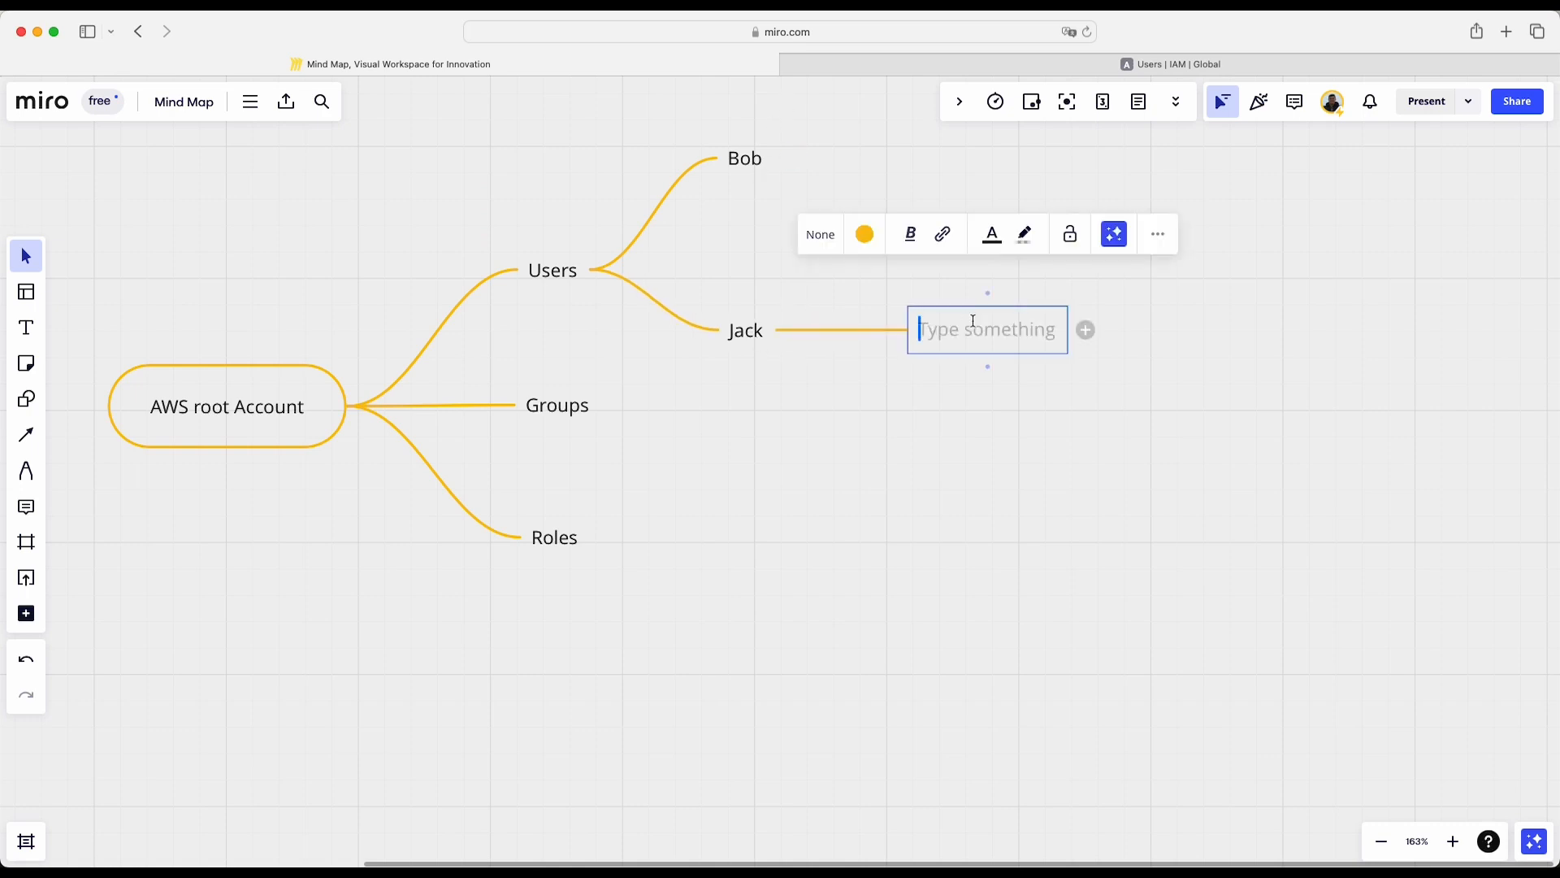
text(EC2)
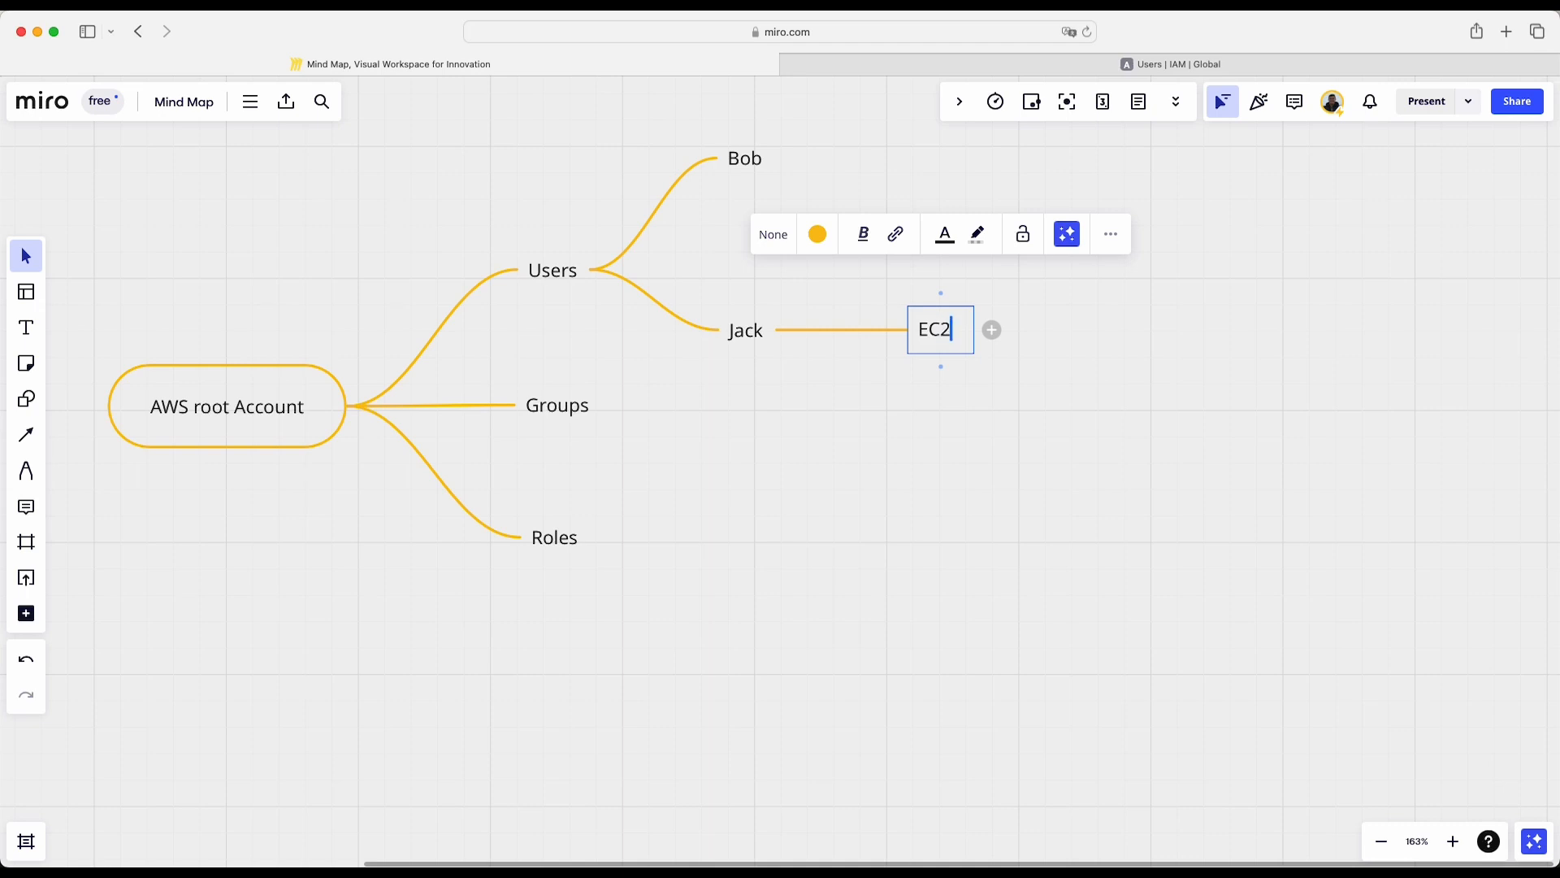
key(Return)
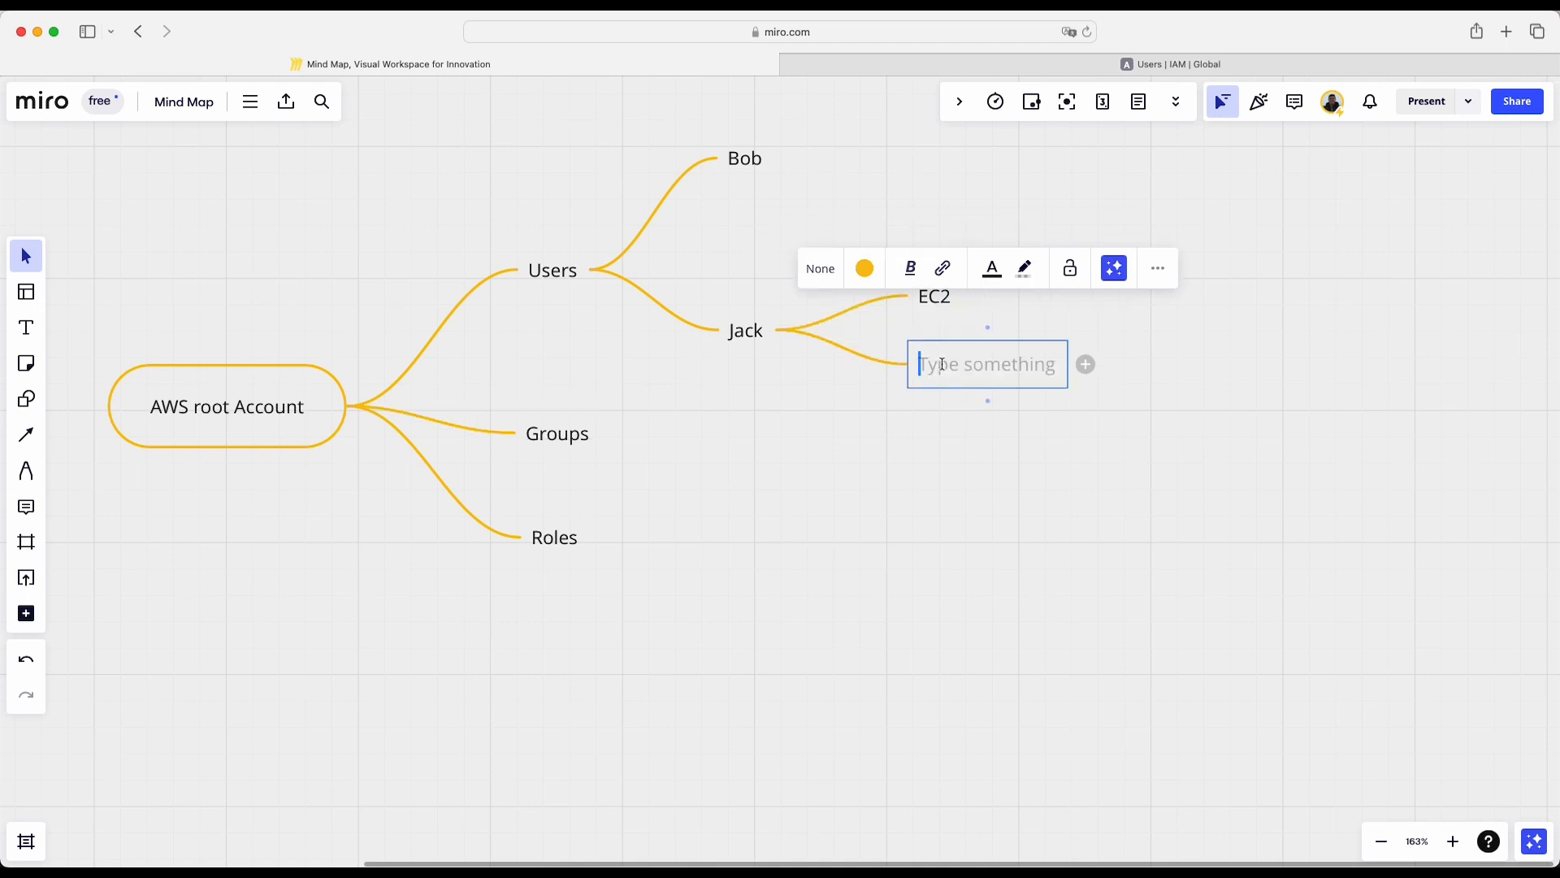
text(S3)
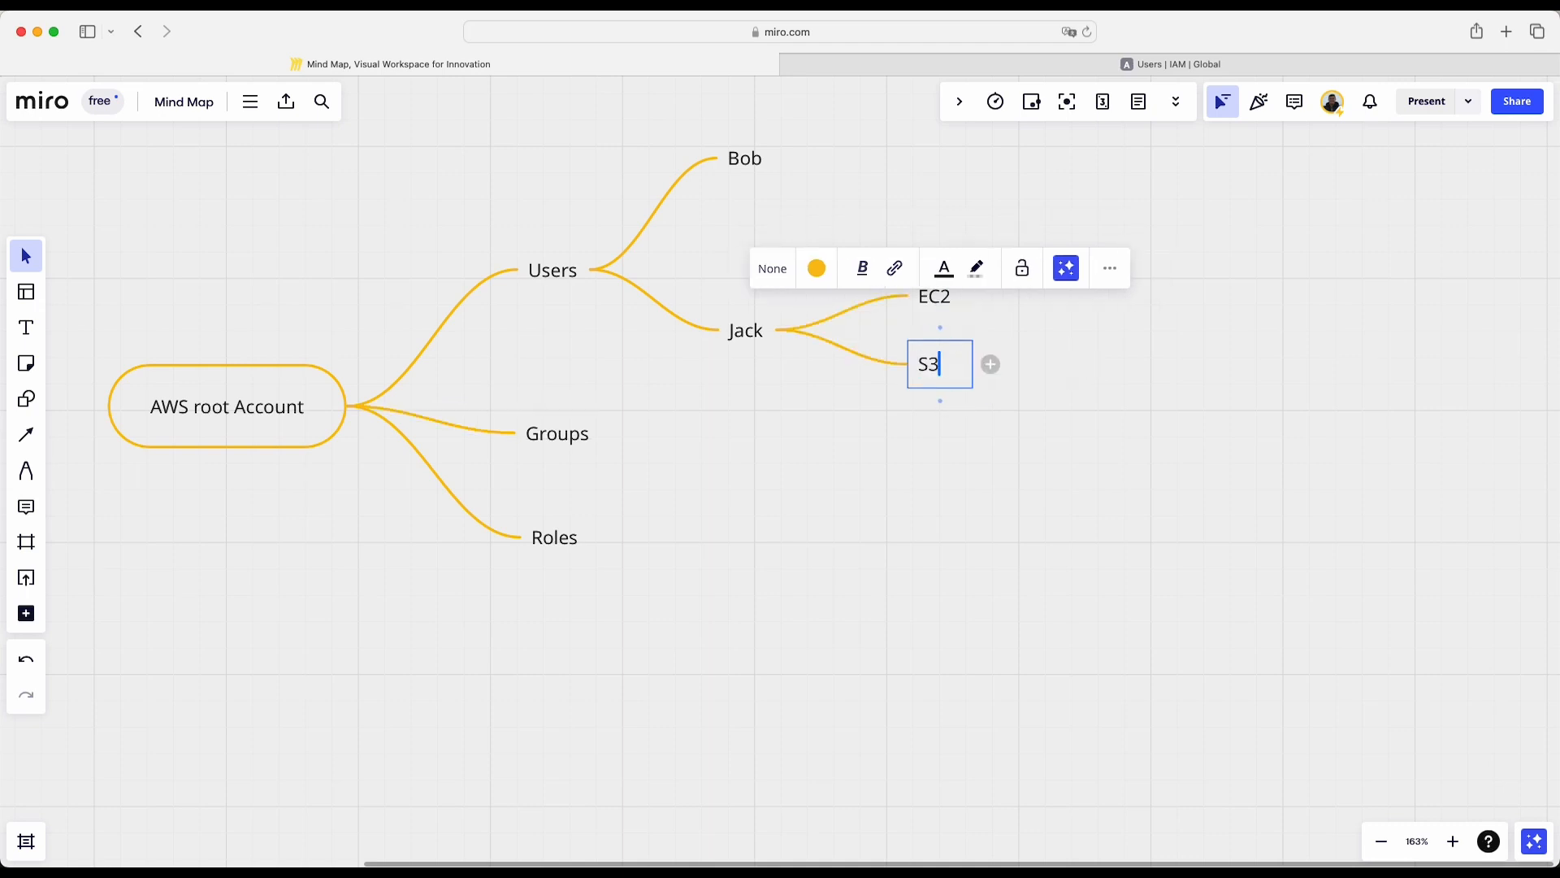
click(1056, 405)
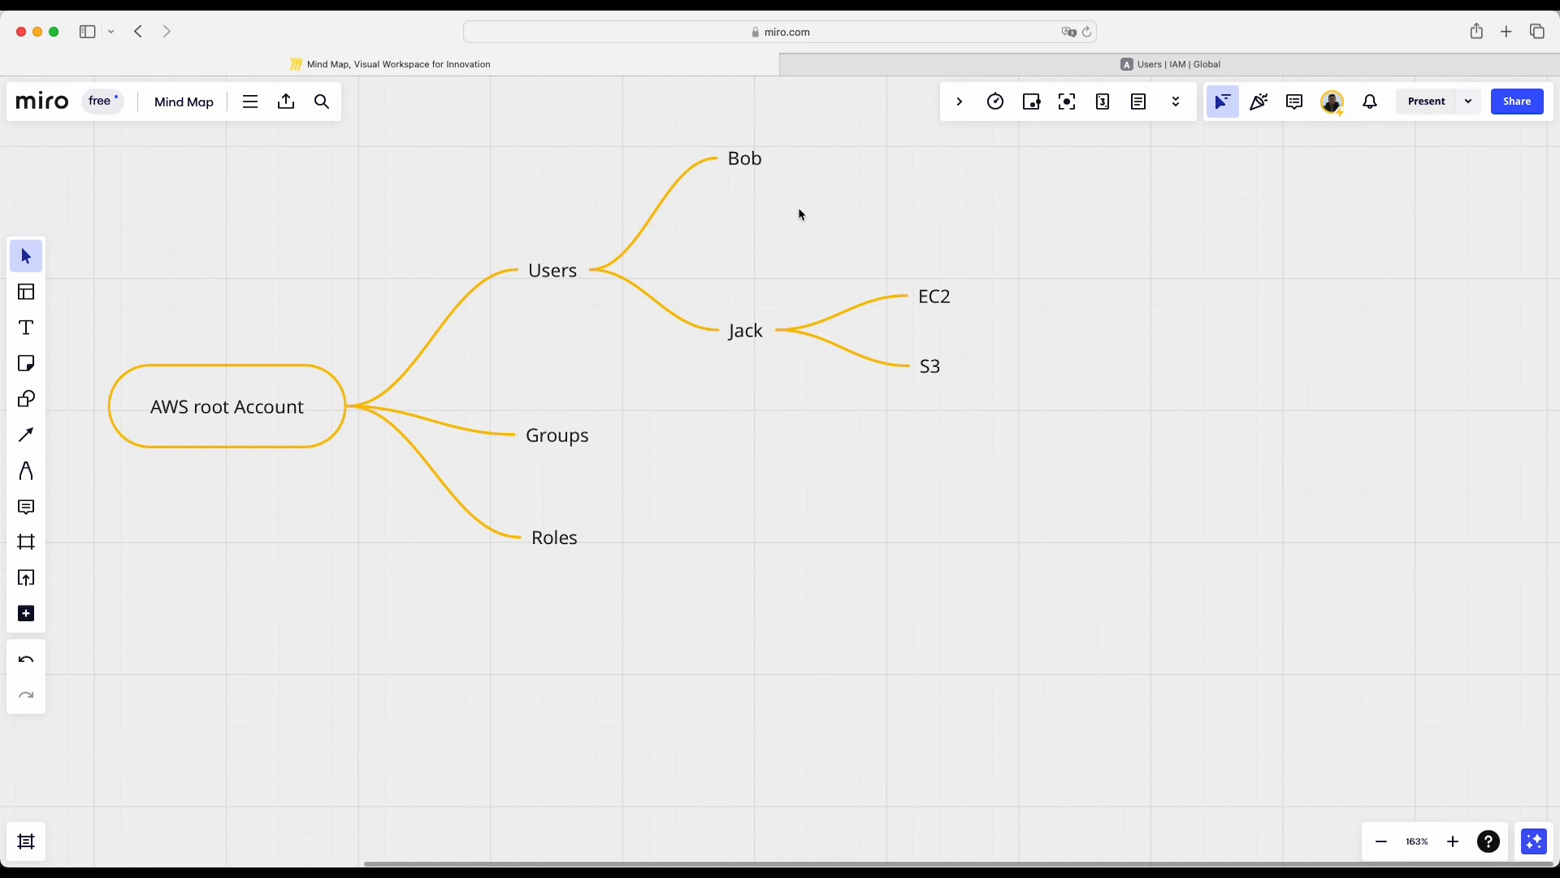
- Add two child nodes, EC2 and Lambda, to the upper user node under Users
click(749, 162)
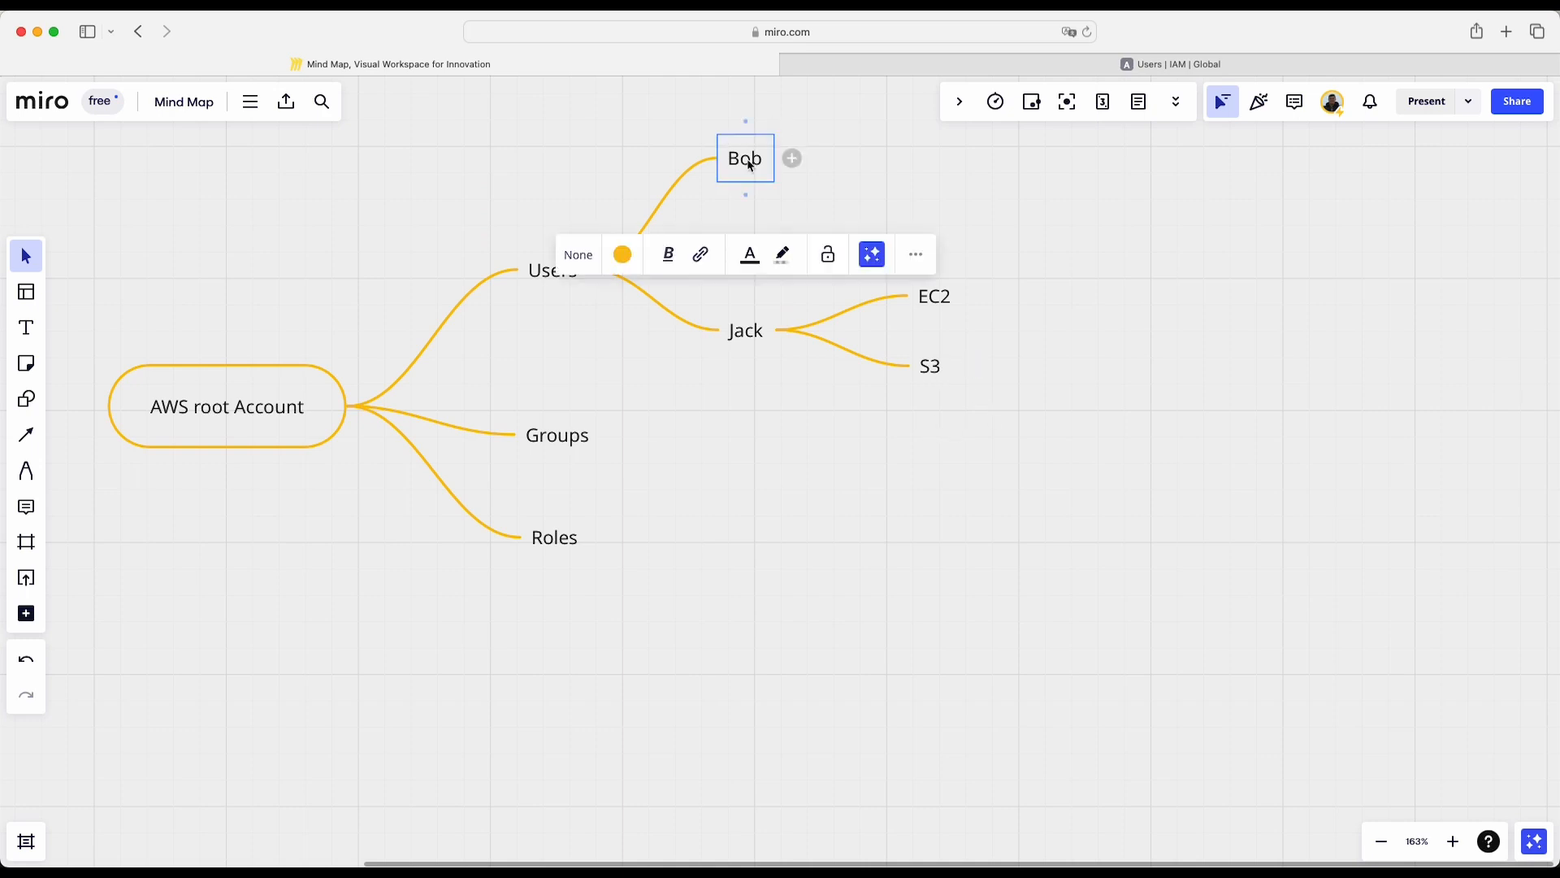
click(792, 159)
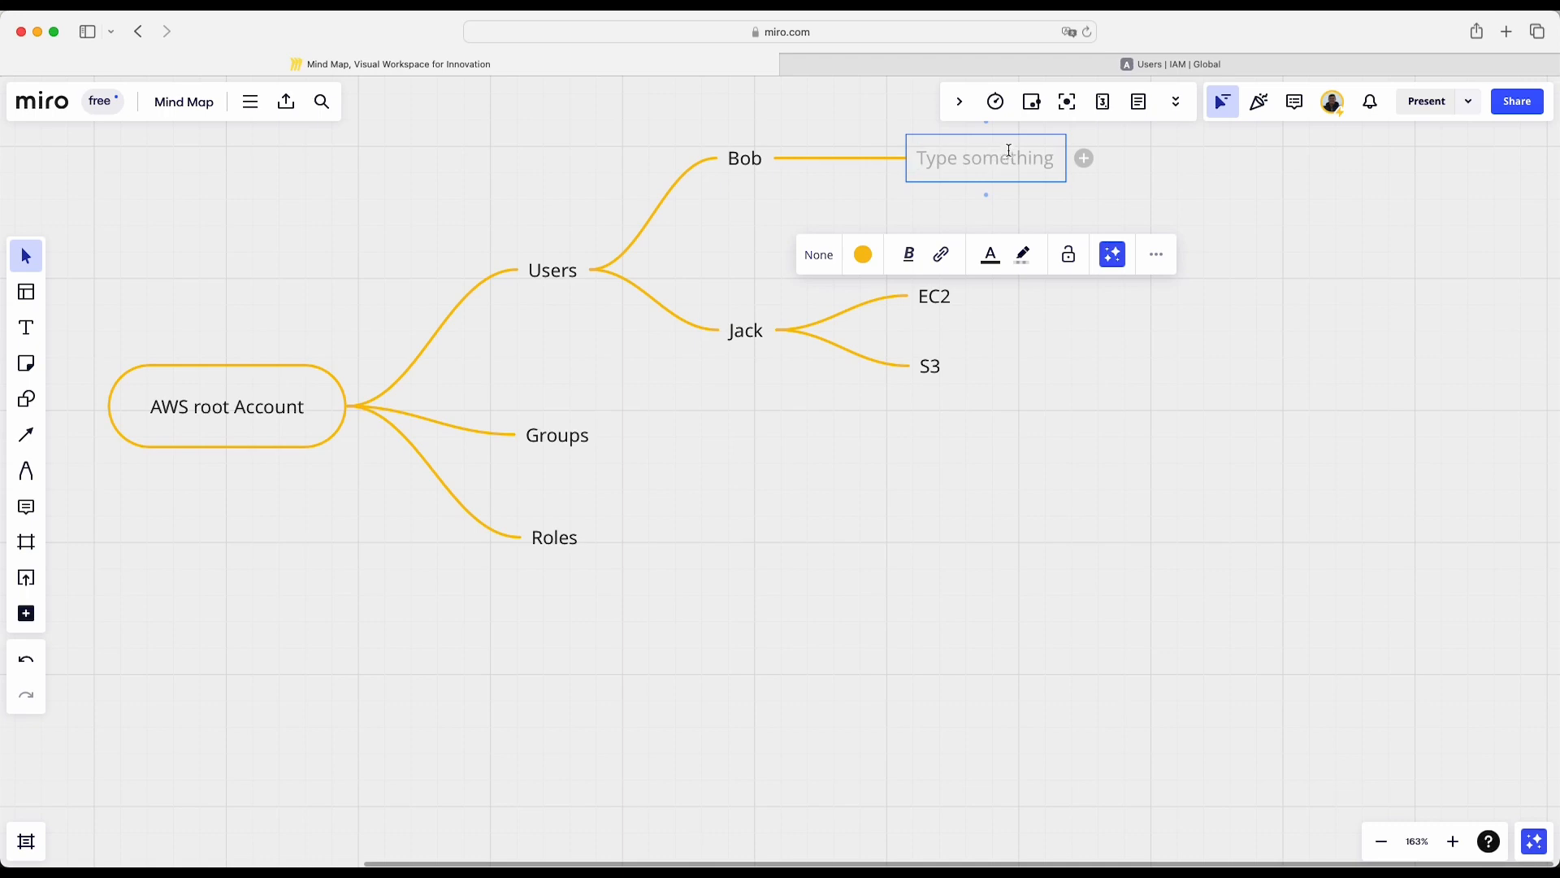
text(EC2)
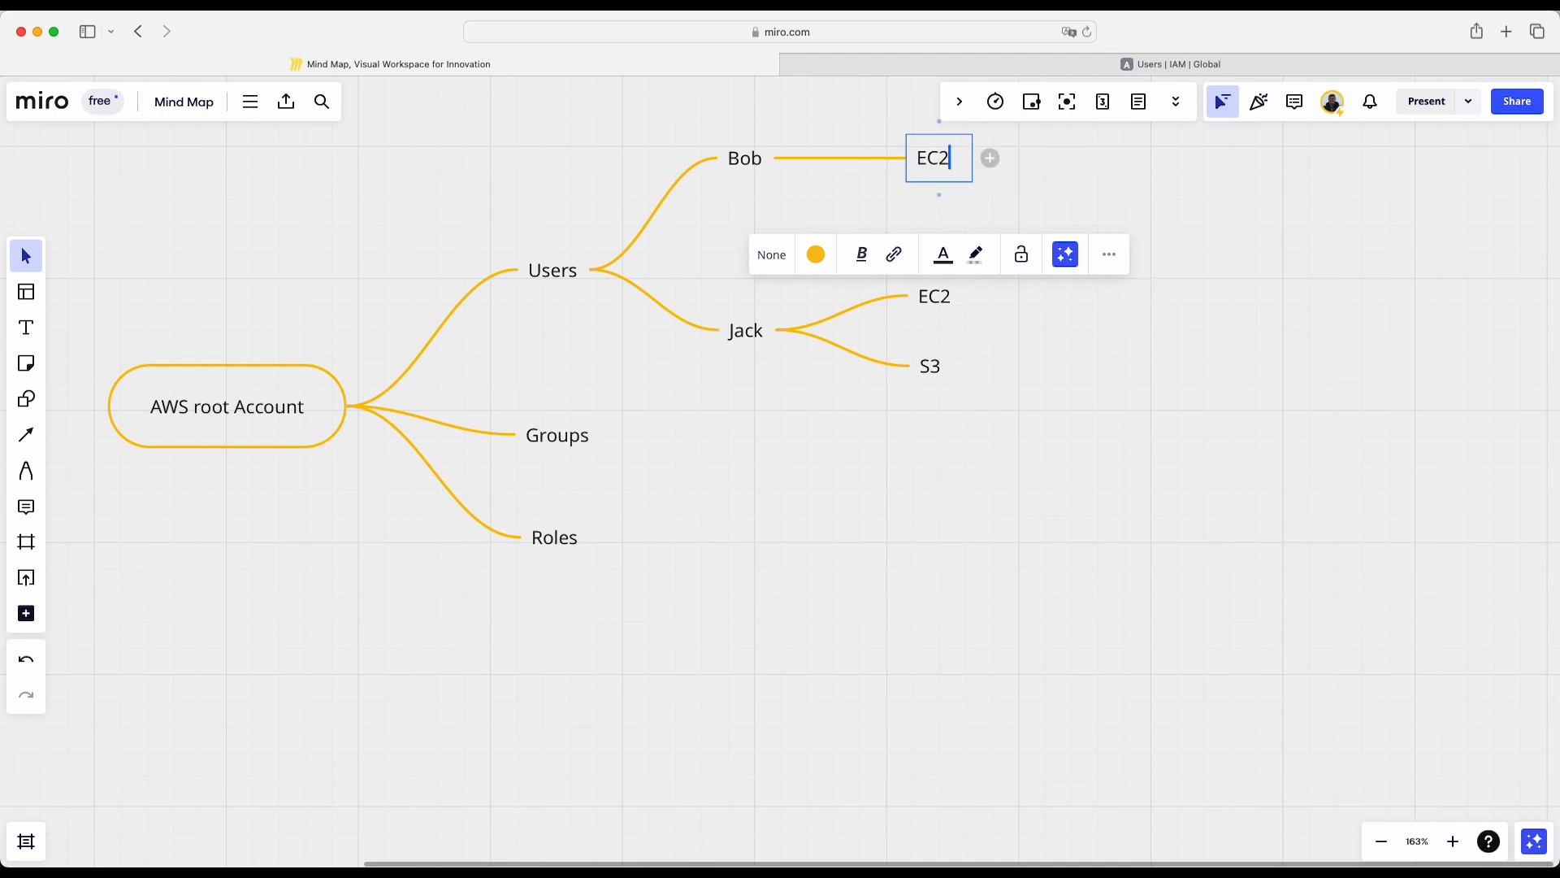
click(1044, 136)
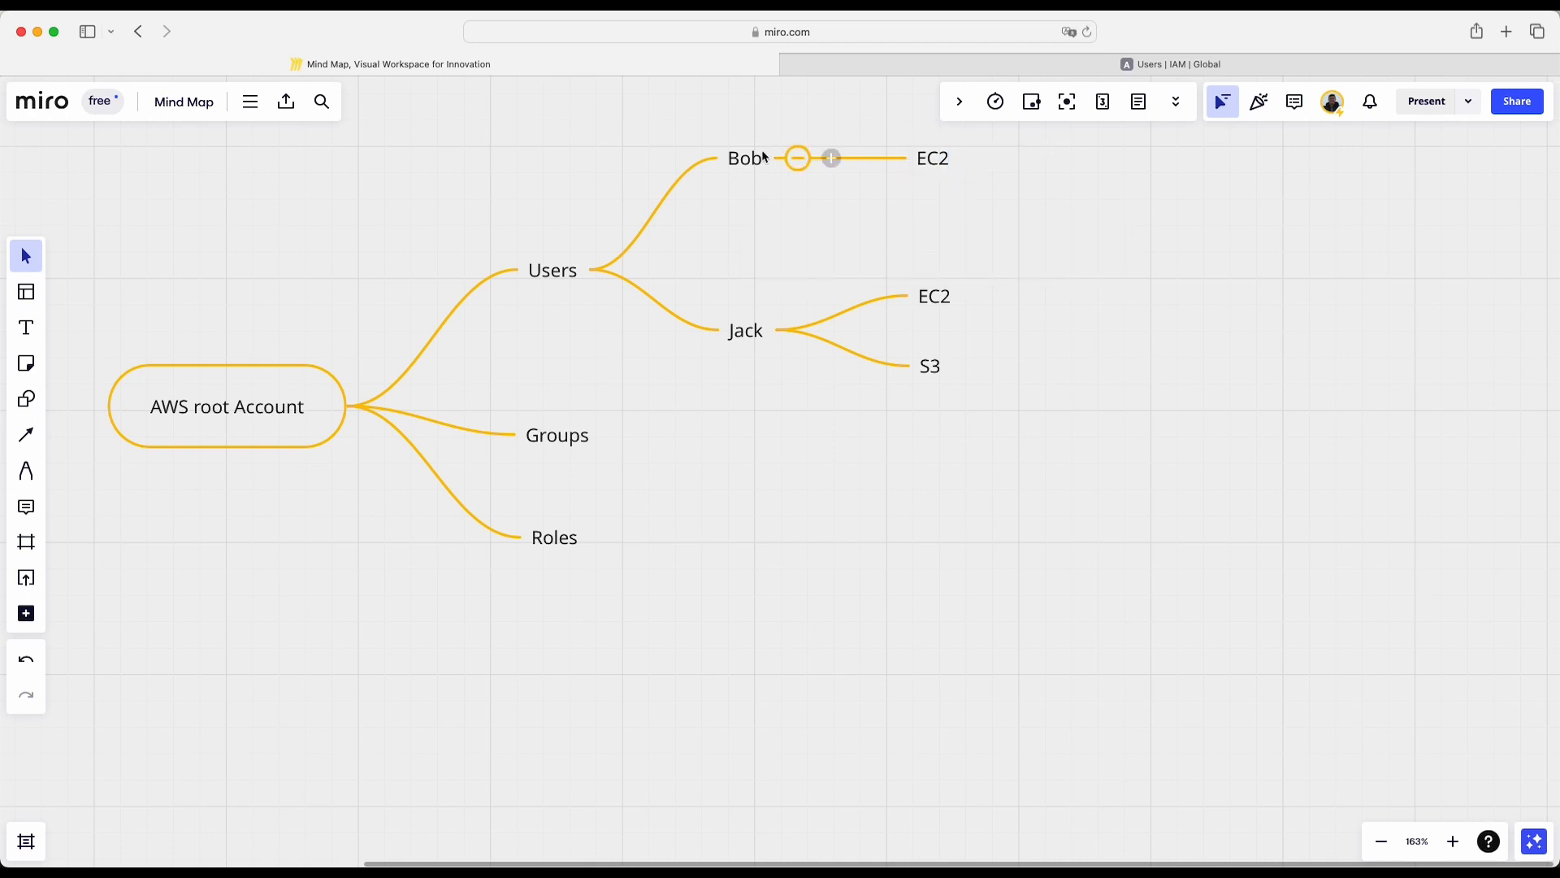
click(831, 158)
text(Lambda)
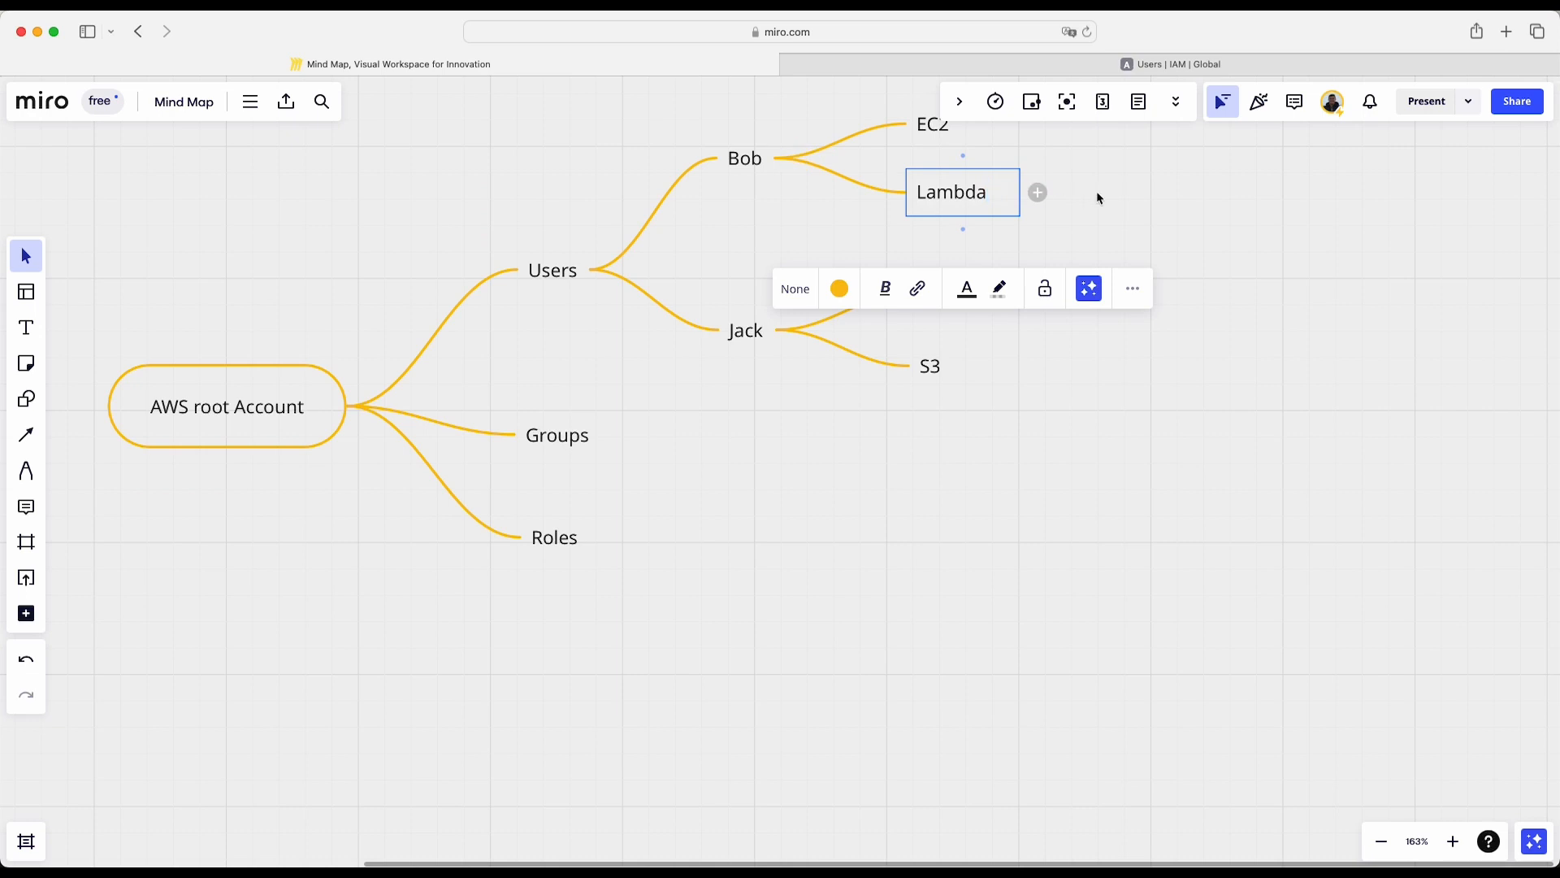
click(1069, 255)
- Add two child nodes, SysAdmin and Engineer, to the Groups node
scroll(1070, 255, down, 2)
scroll(1069, 257, up, 3)
scroll(1070, 257, up, 3)
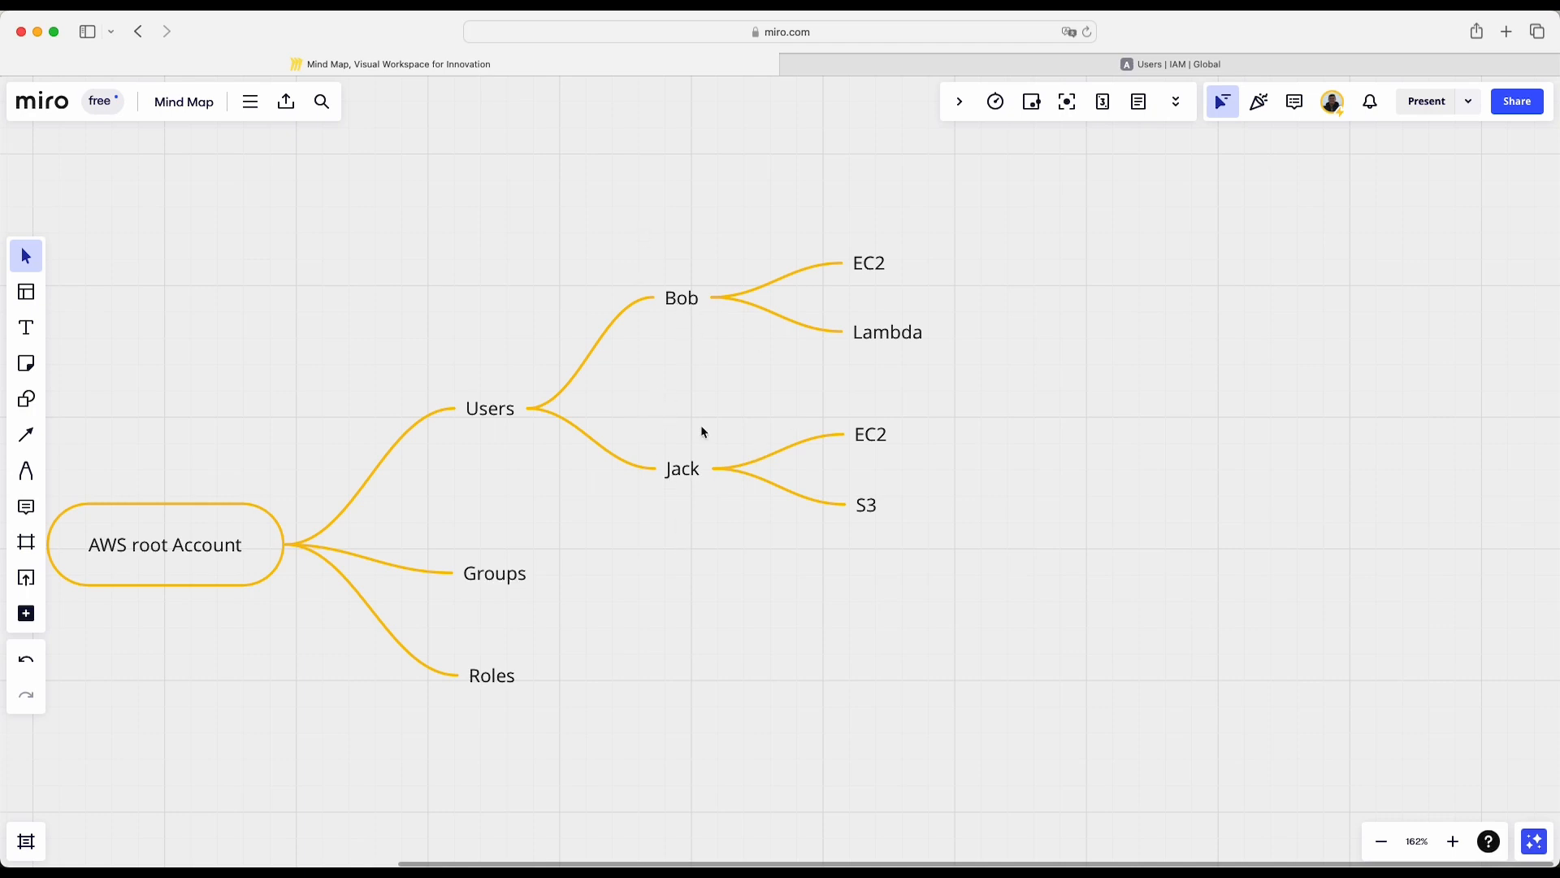
mouse_move(696, 299)
mouse_move(693, 486)
click(557, 575)
text(Sy)
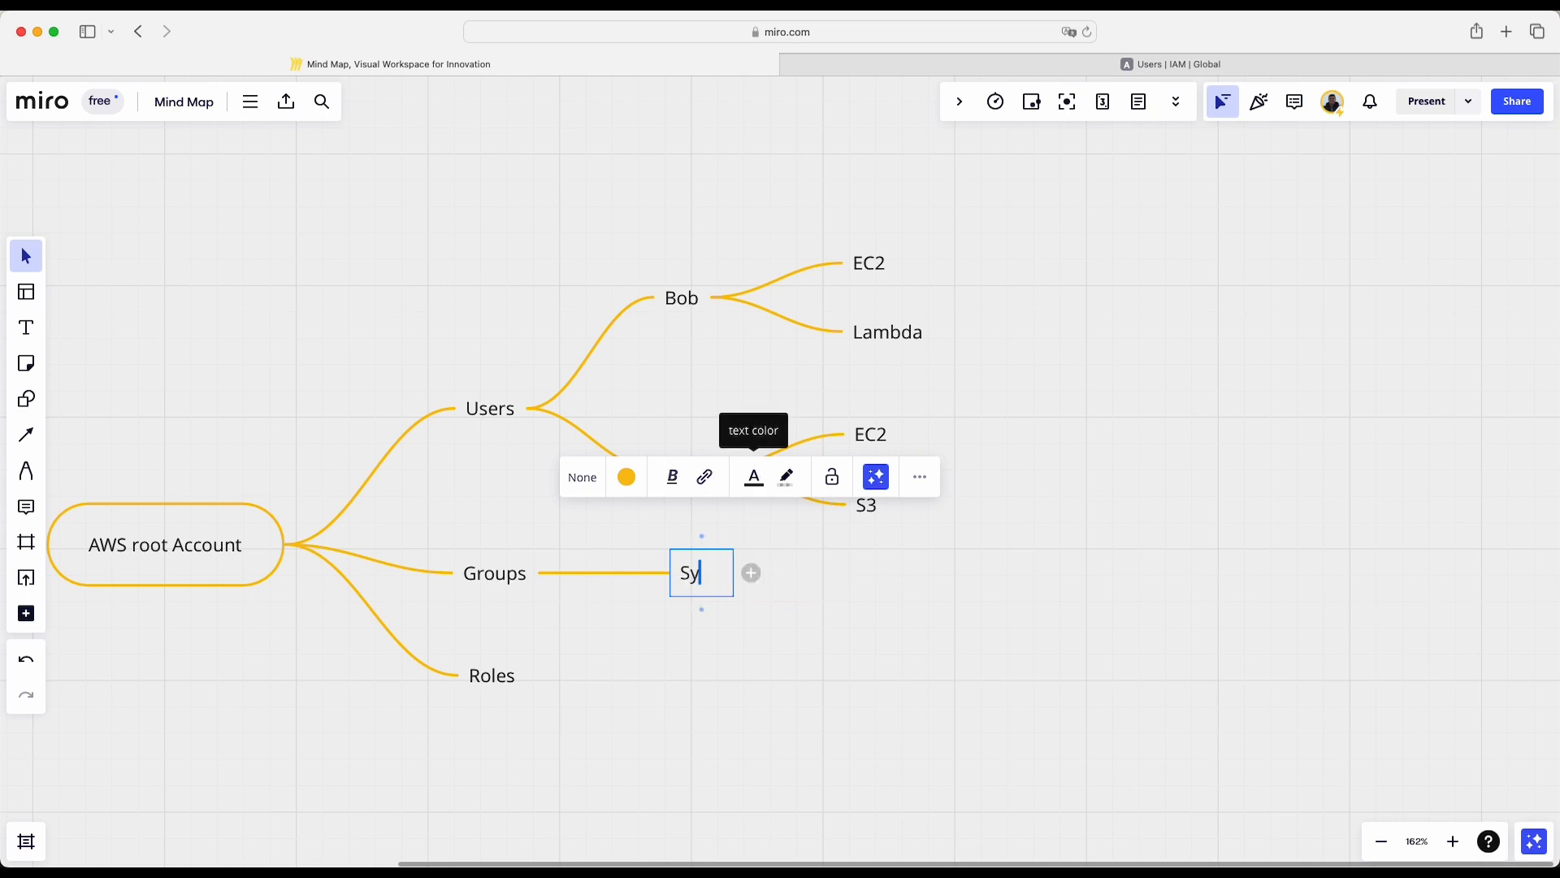
text(sAdmin)
key(Return)
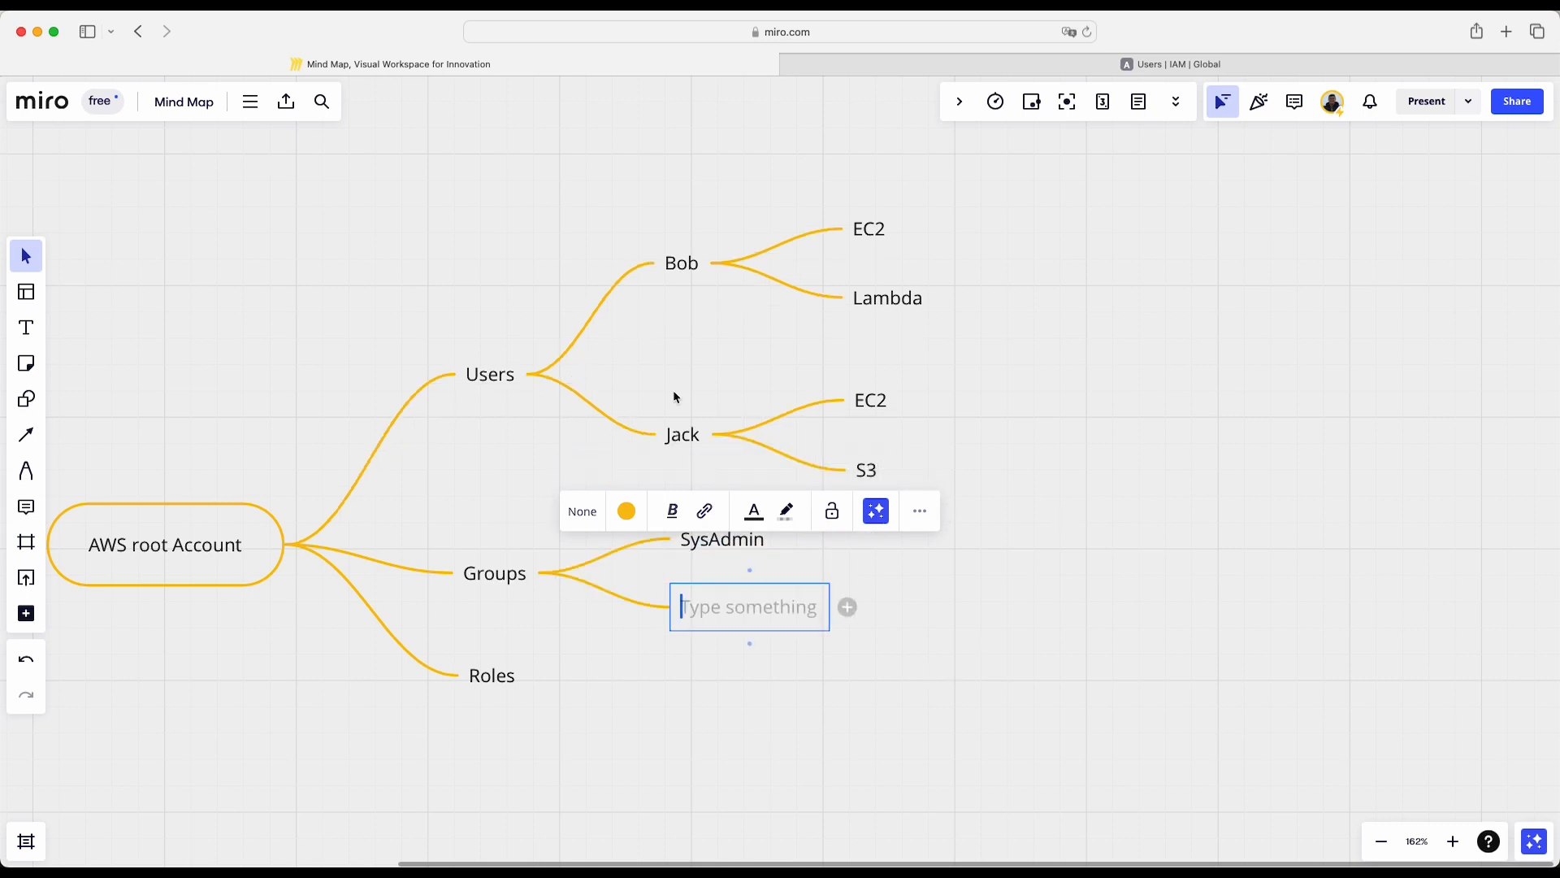
text(Engi)
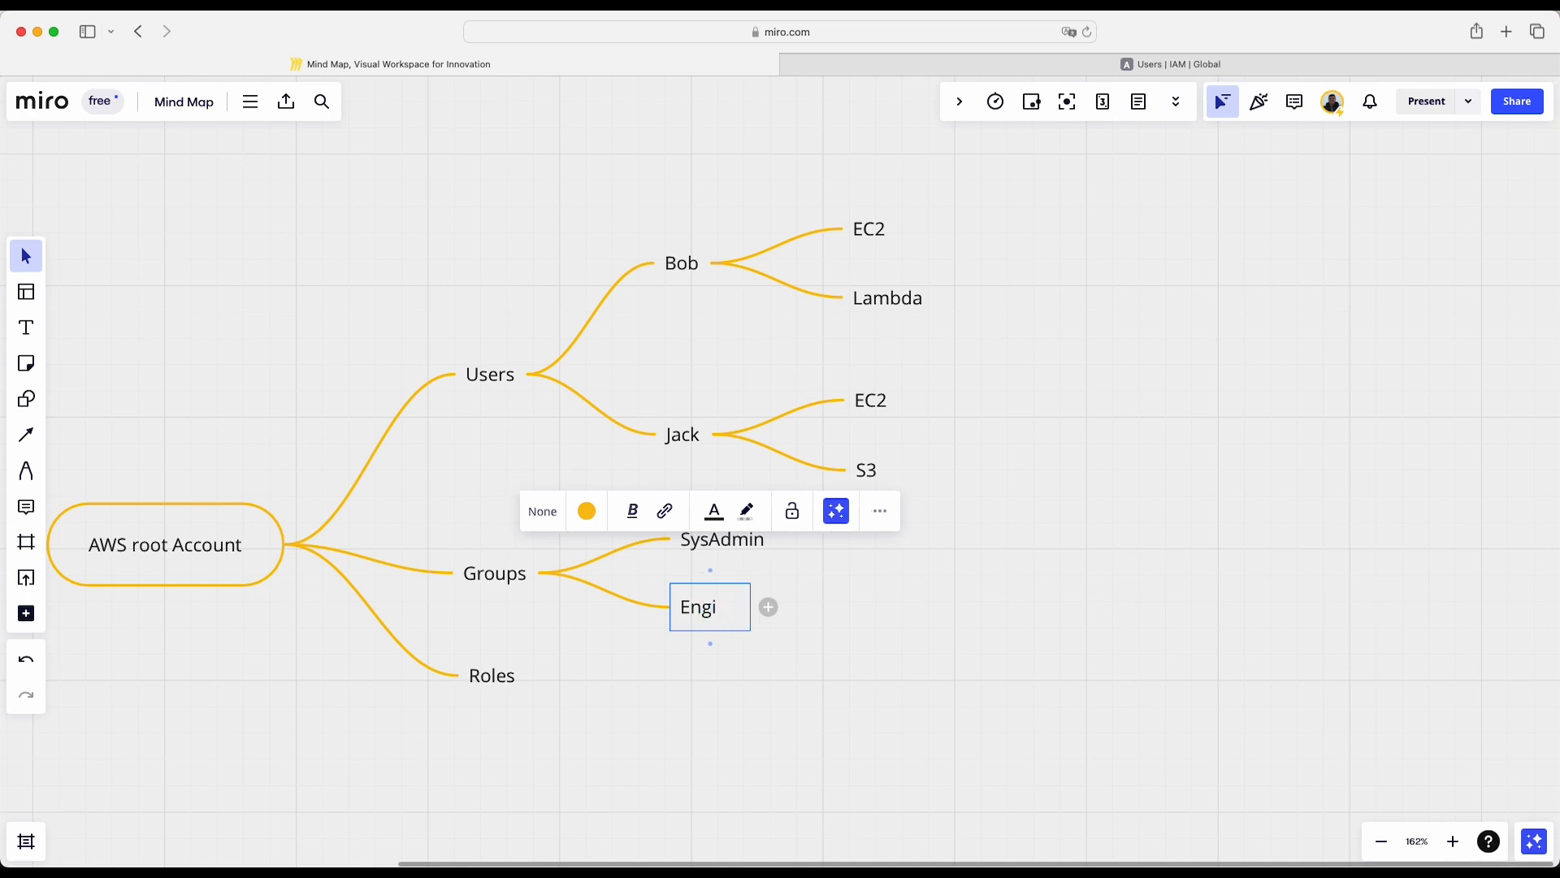
text(neer)
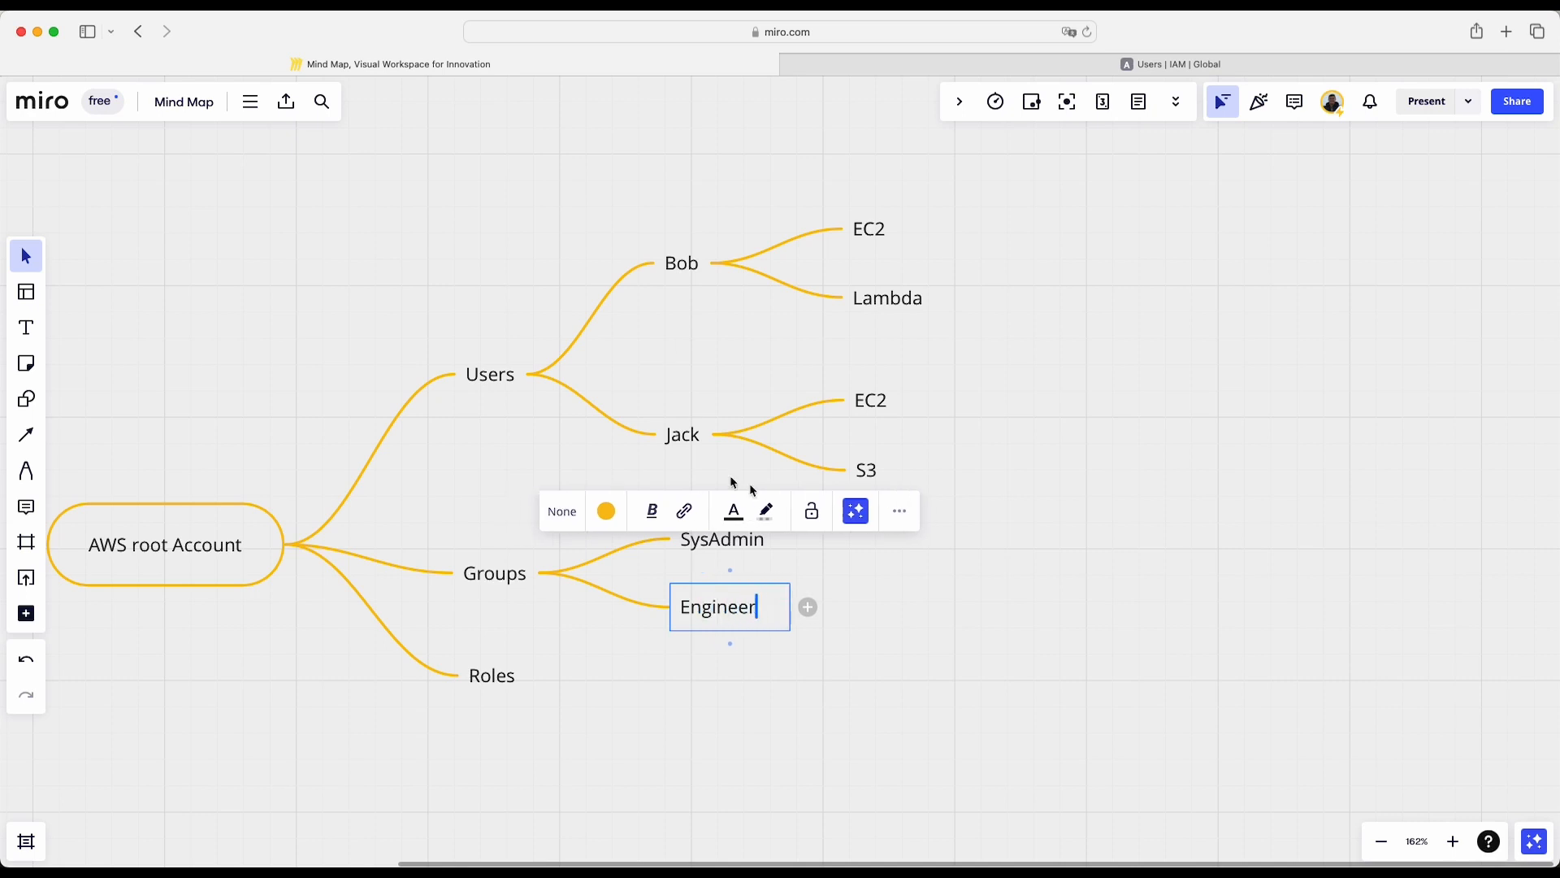
click(784, 663)
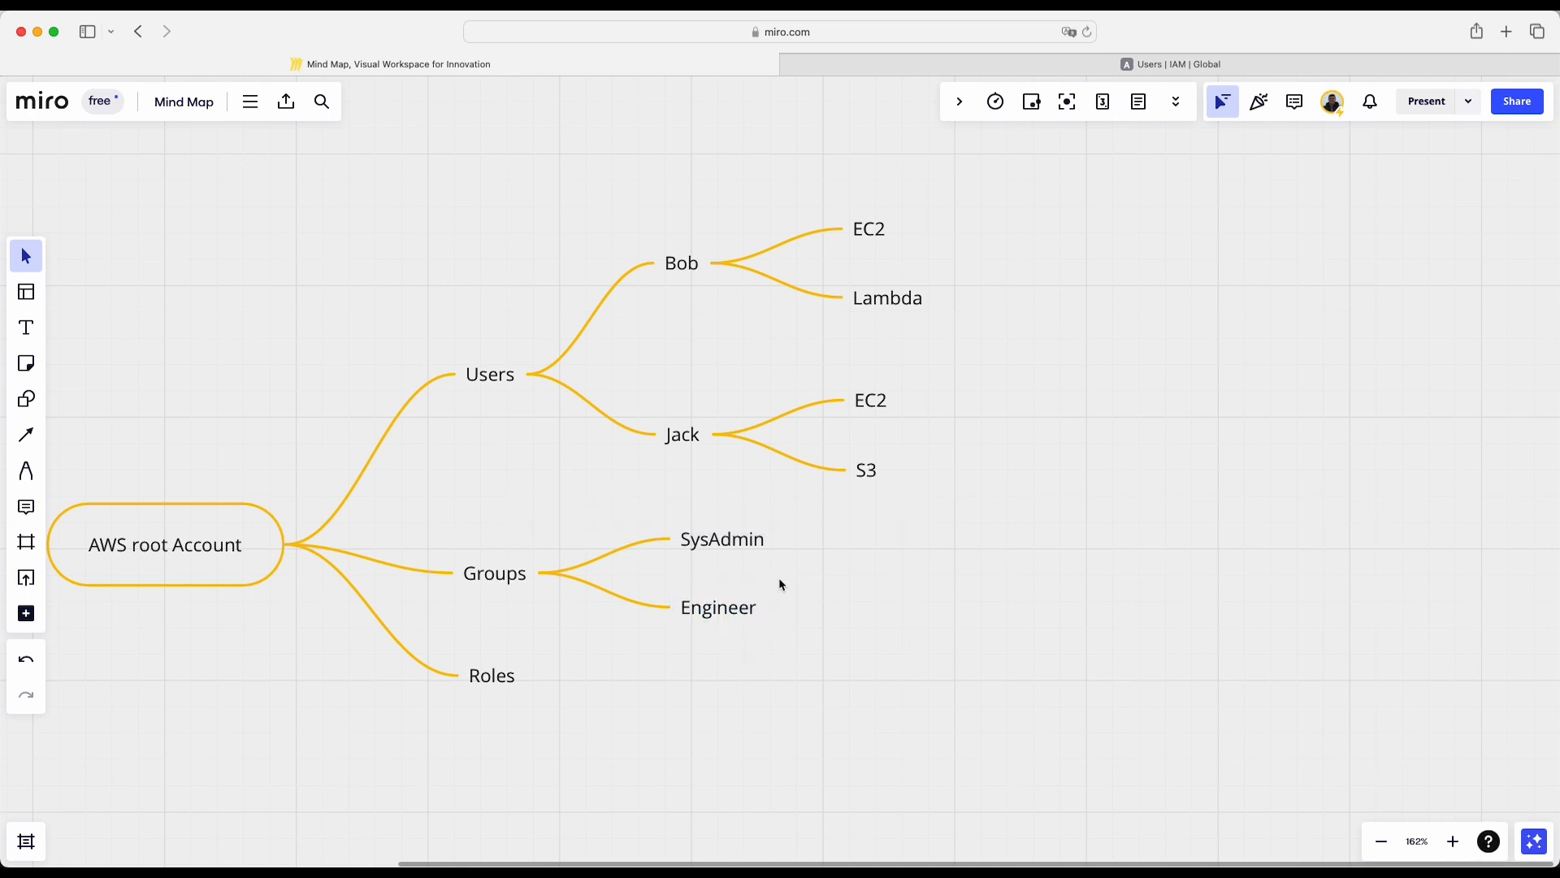
- Move the SysAdmin and Engineer nodes slightly closer to the Groups node
scroll(779, 582, down, 1)
scroll(779, 582, up, 2)
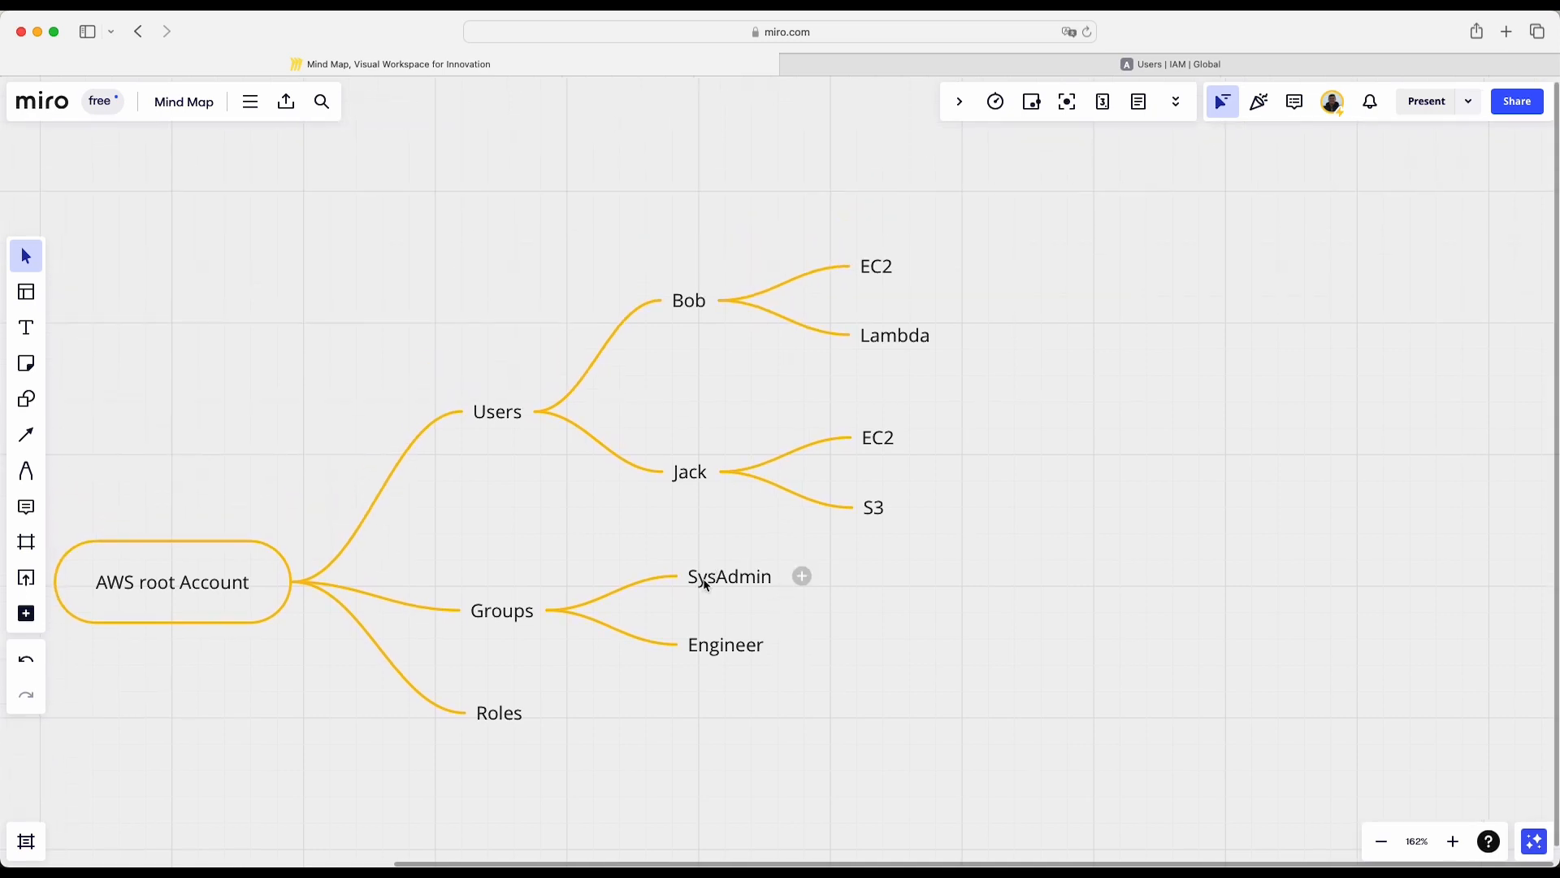
drag(703, 581, 669, 581)
drag(714, 650, 695, 655)
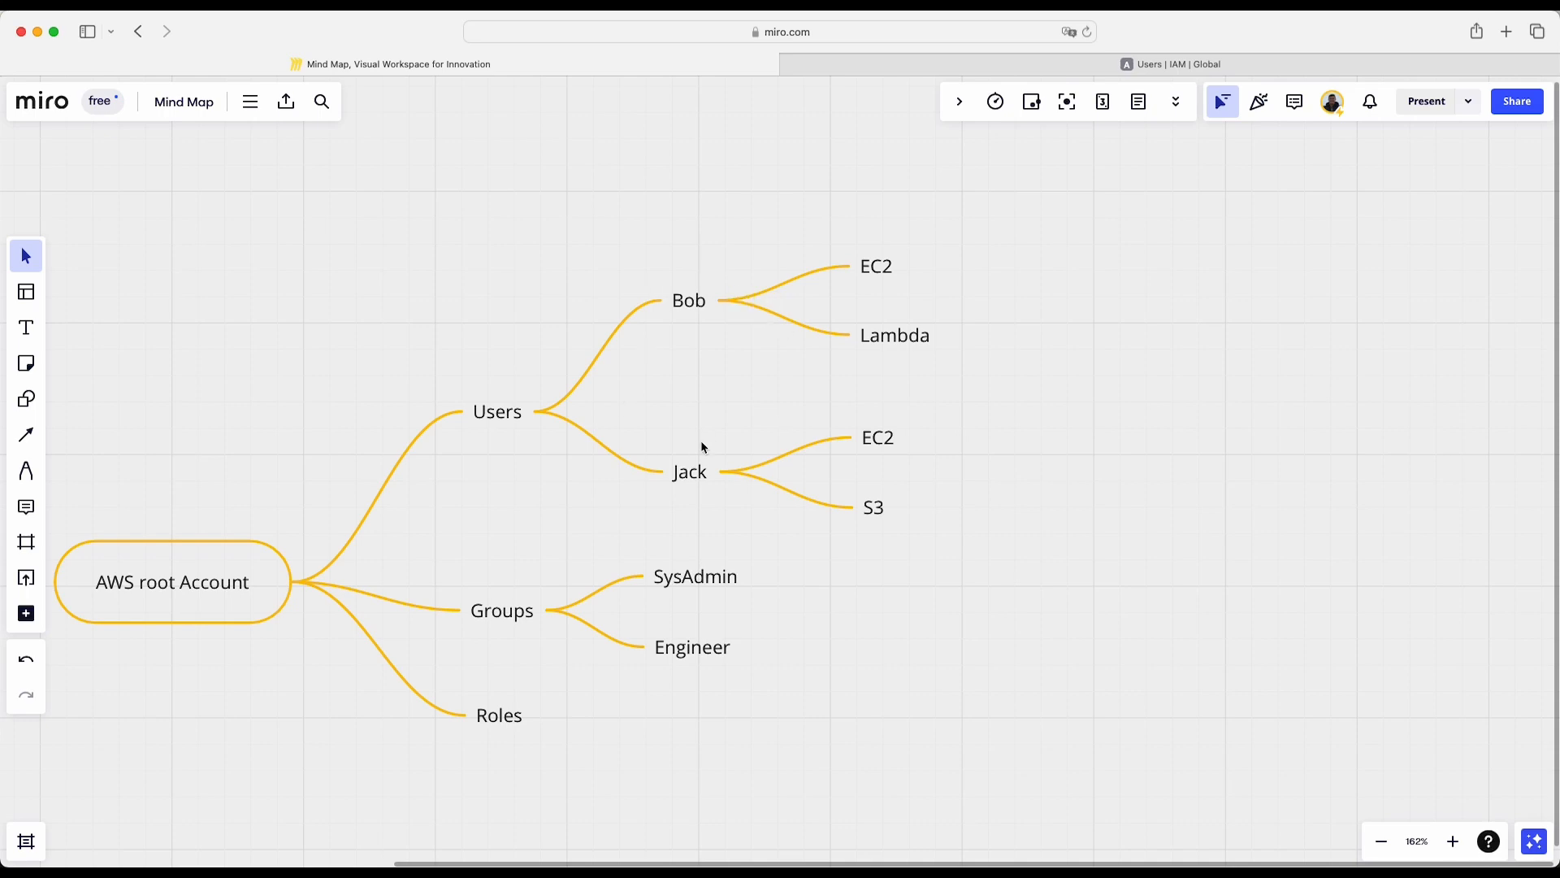
click(689, 586)
click(714, 668)
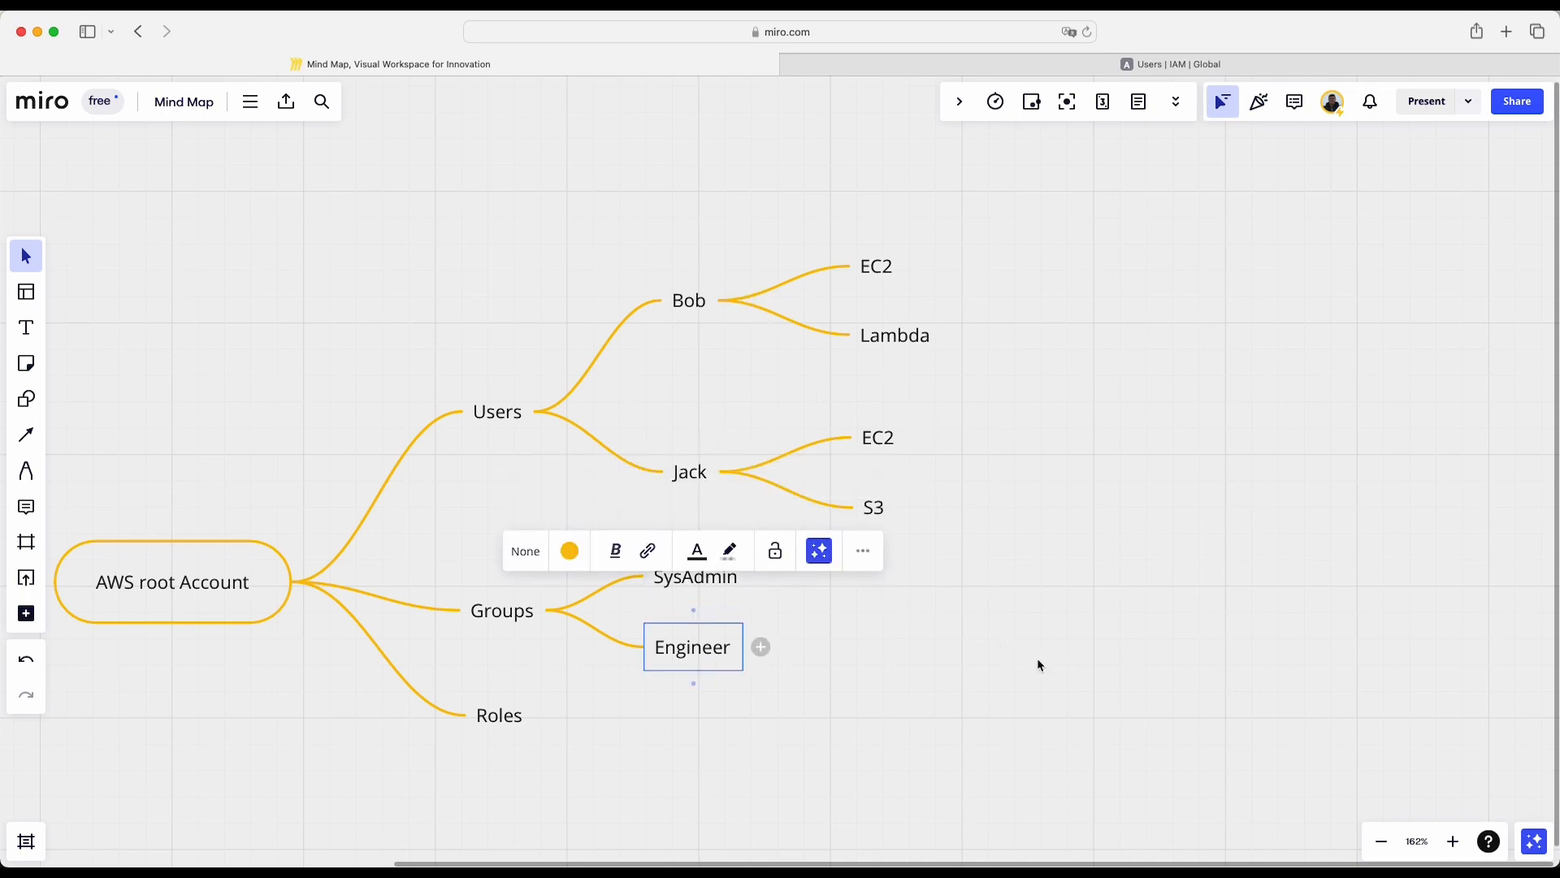
- Switch to the AWS console, return to Console Home and search the services for IAM
click(1219, 65)
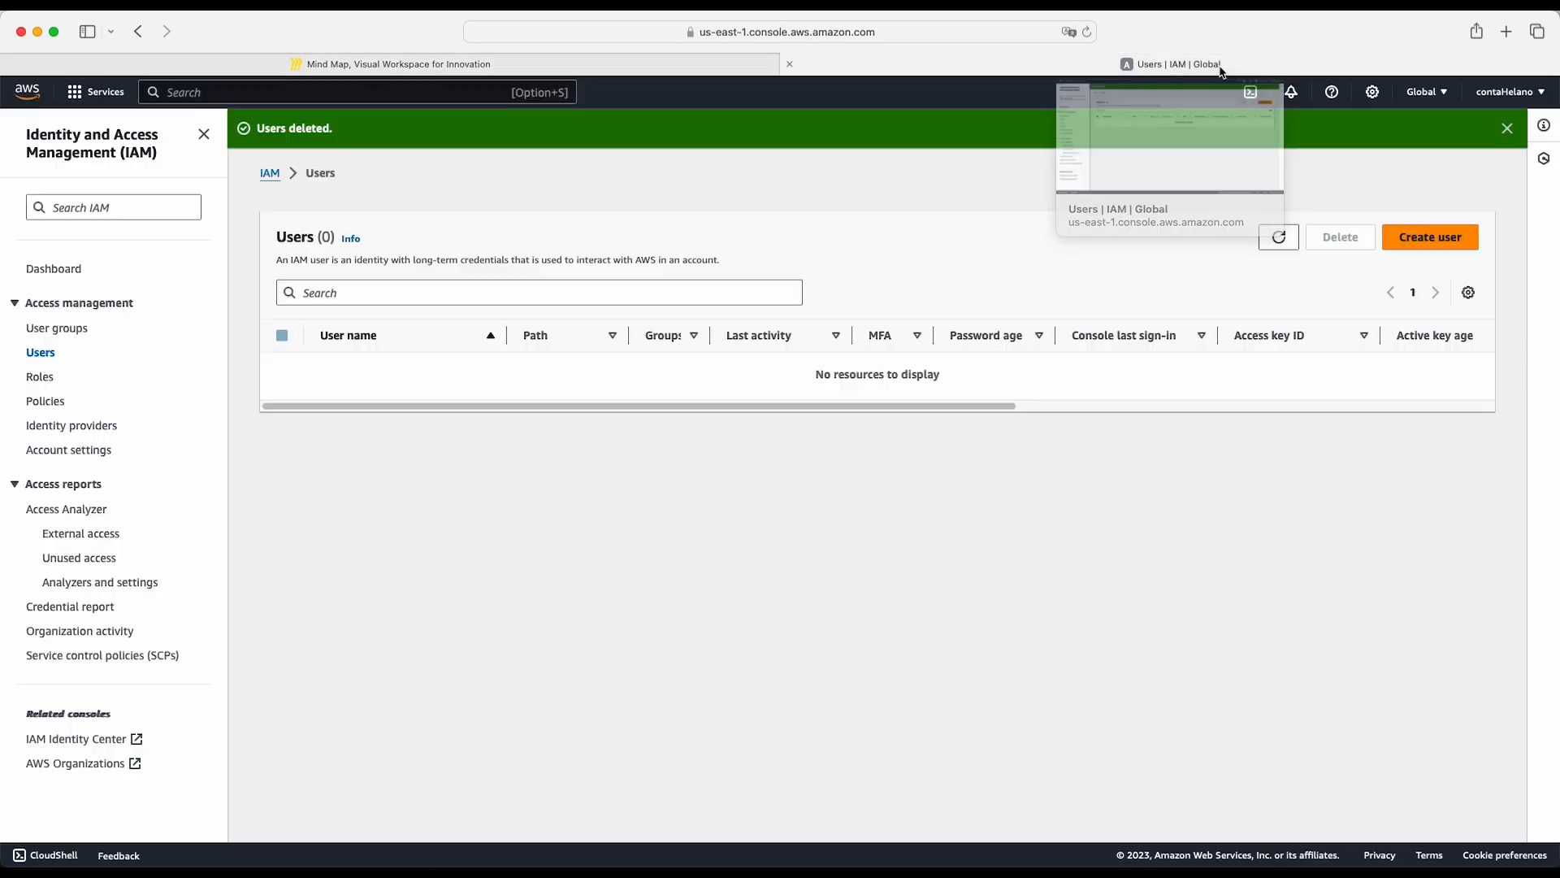
click(74, 94)
click(22, 102)
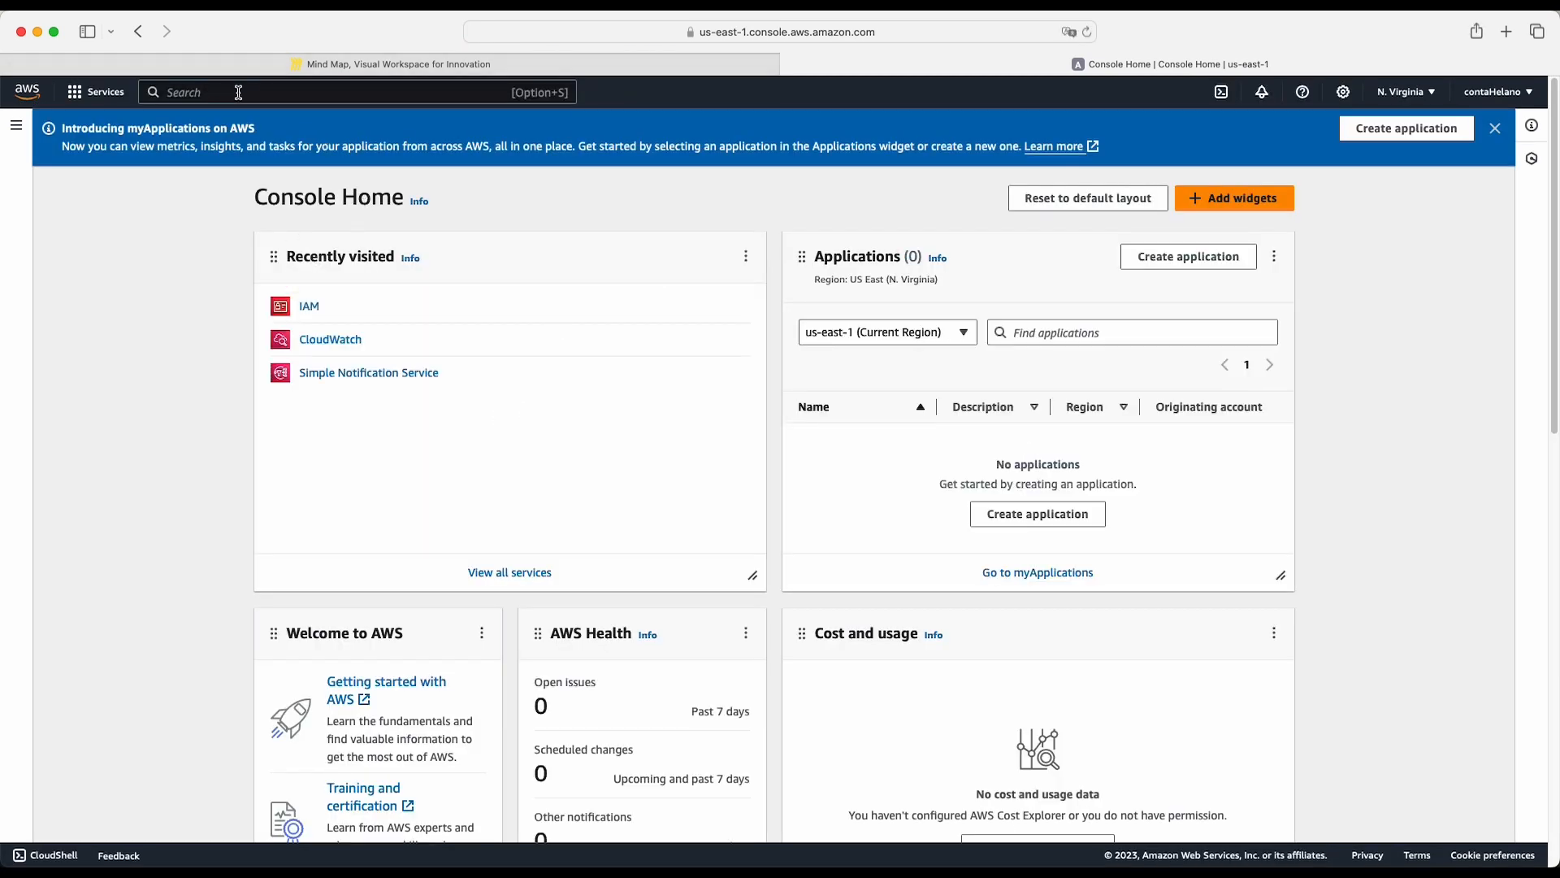
text(IAM)
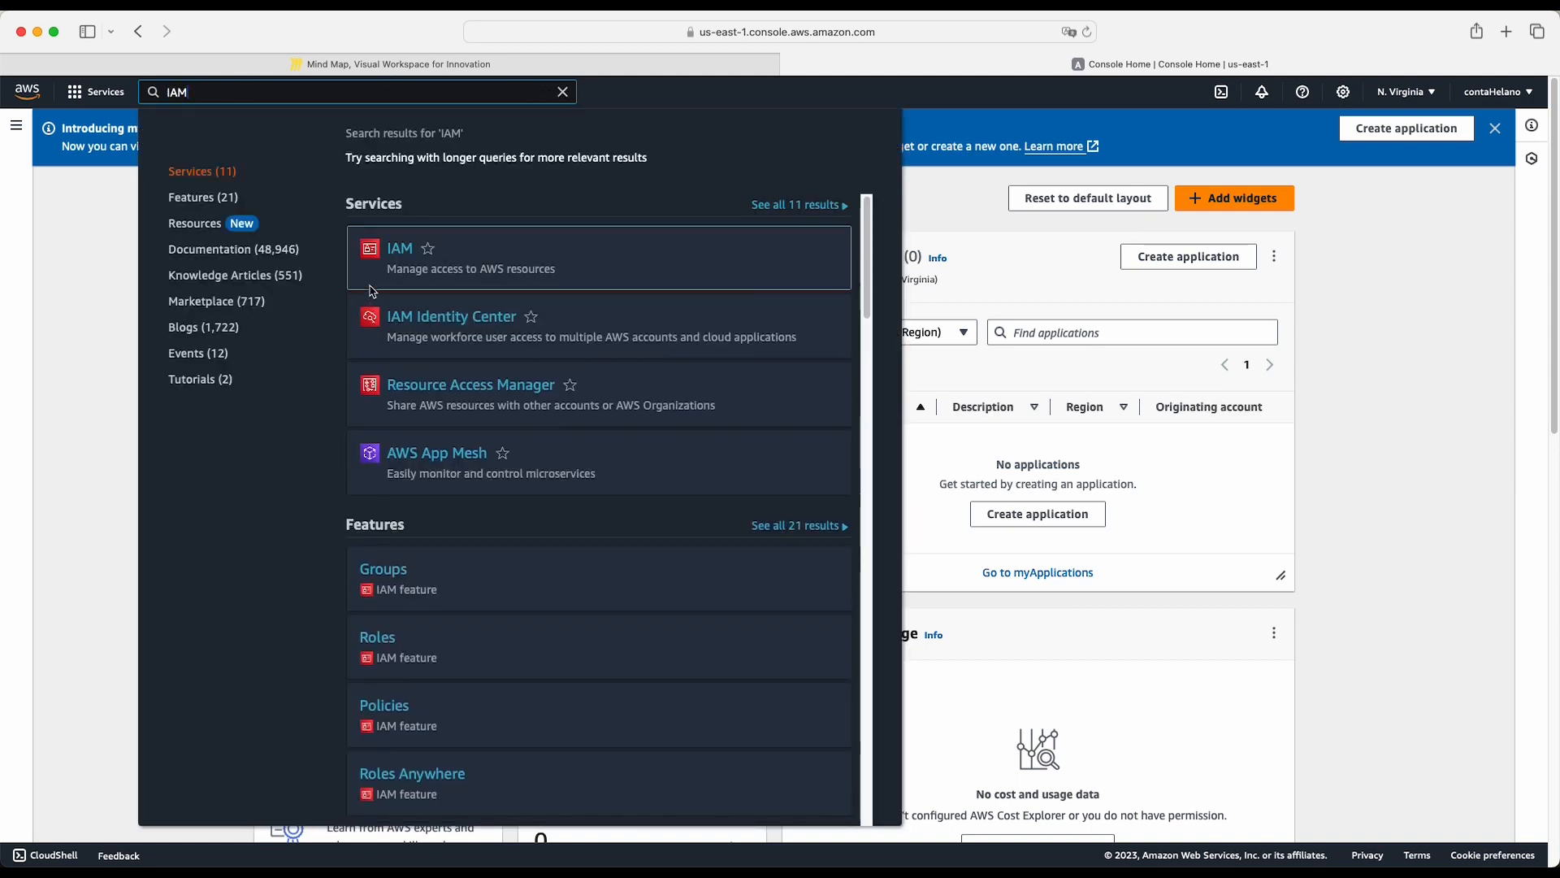
click(104, 143)
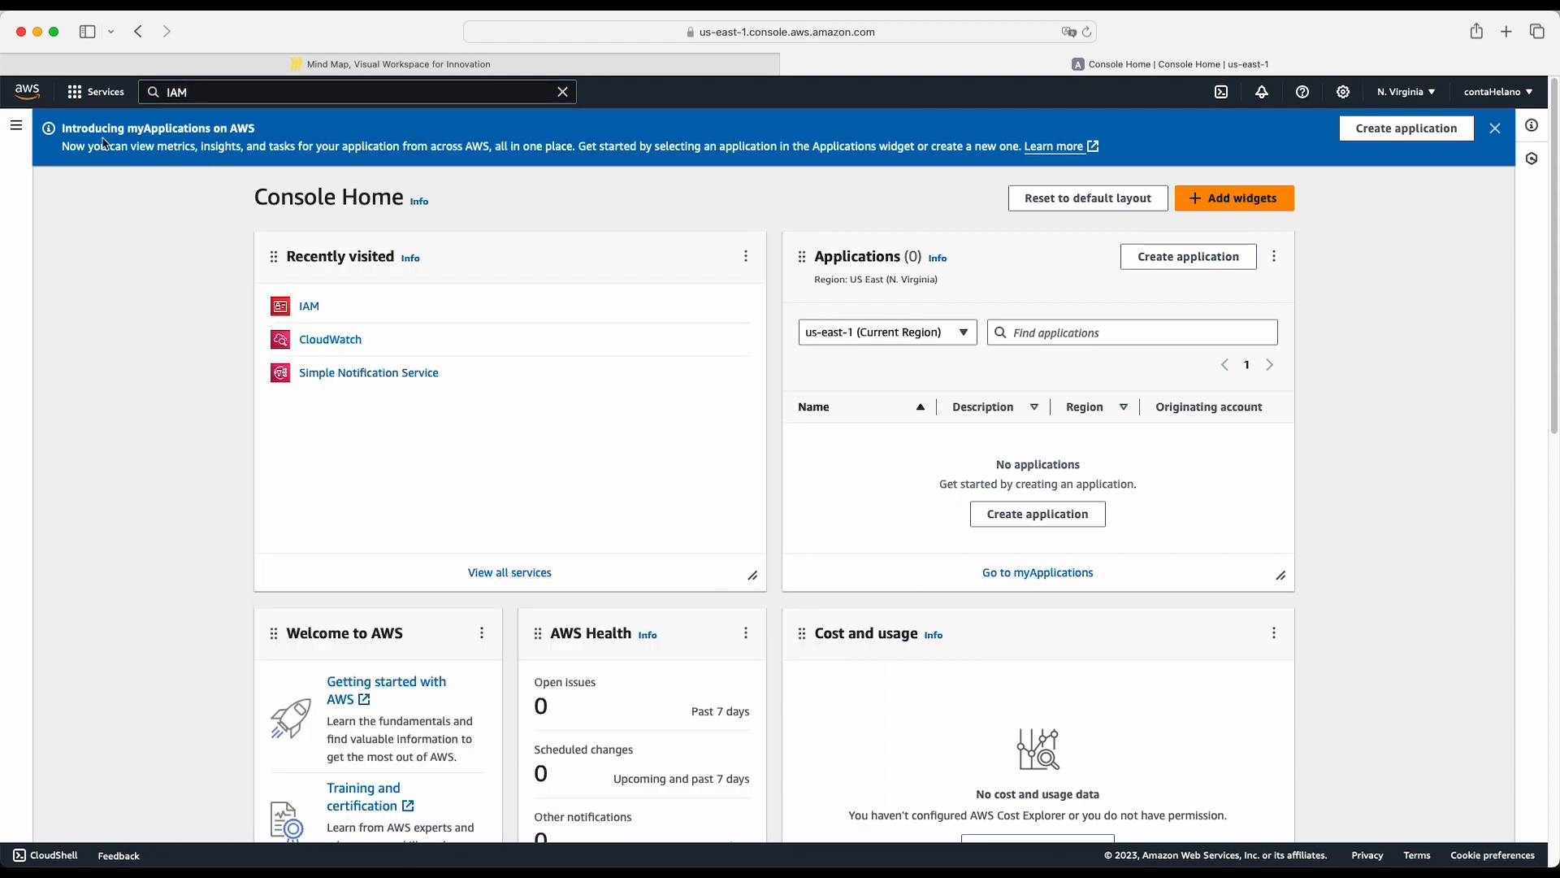
- Browse the AWS service categories and open IAM from the recently visited services
click(89, 92)
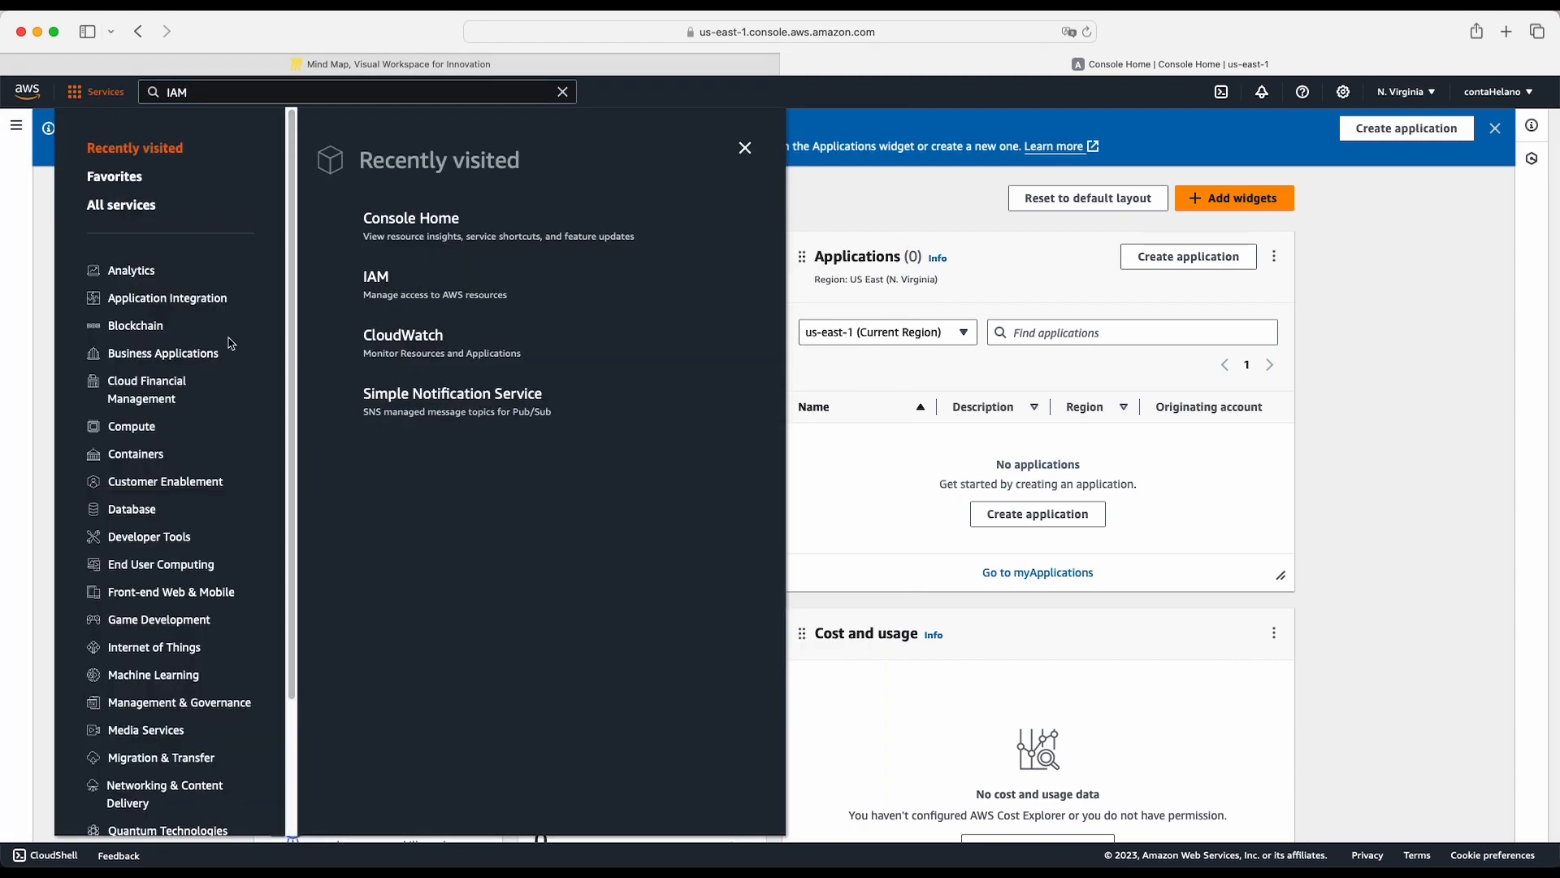
scroll(179, 309, down, 3)
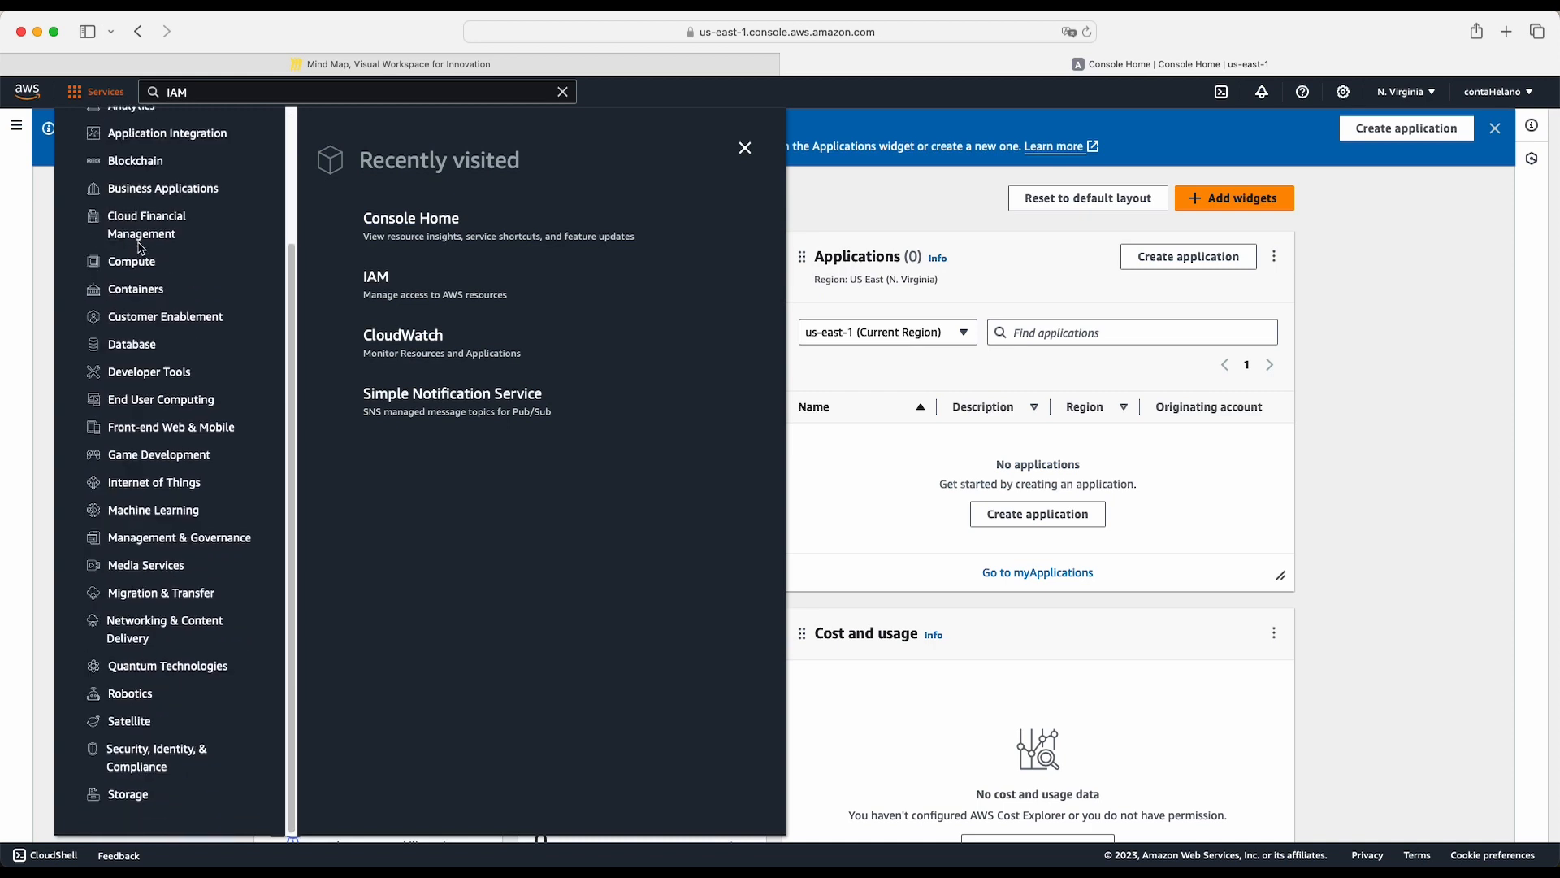
scroll(140, 248, up, 3)
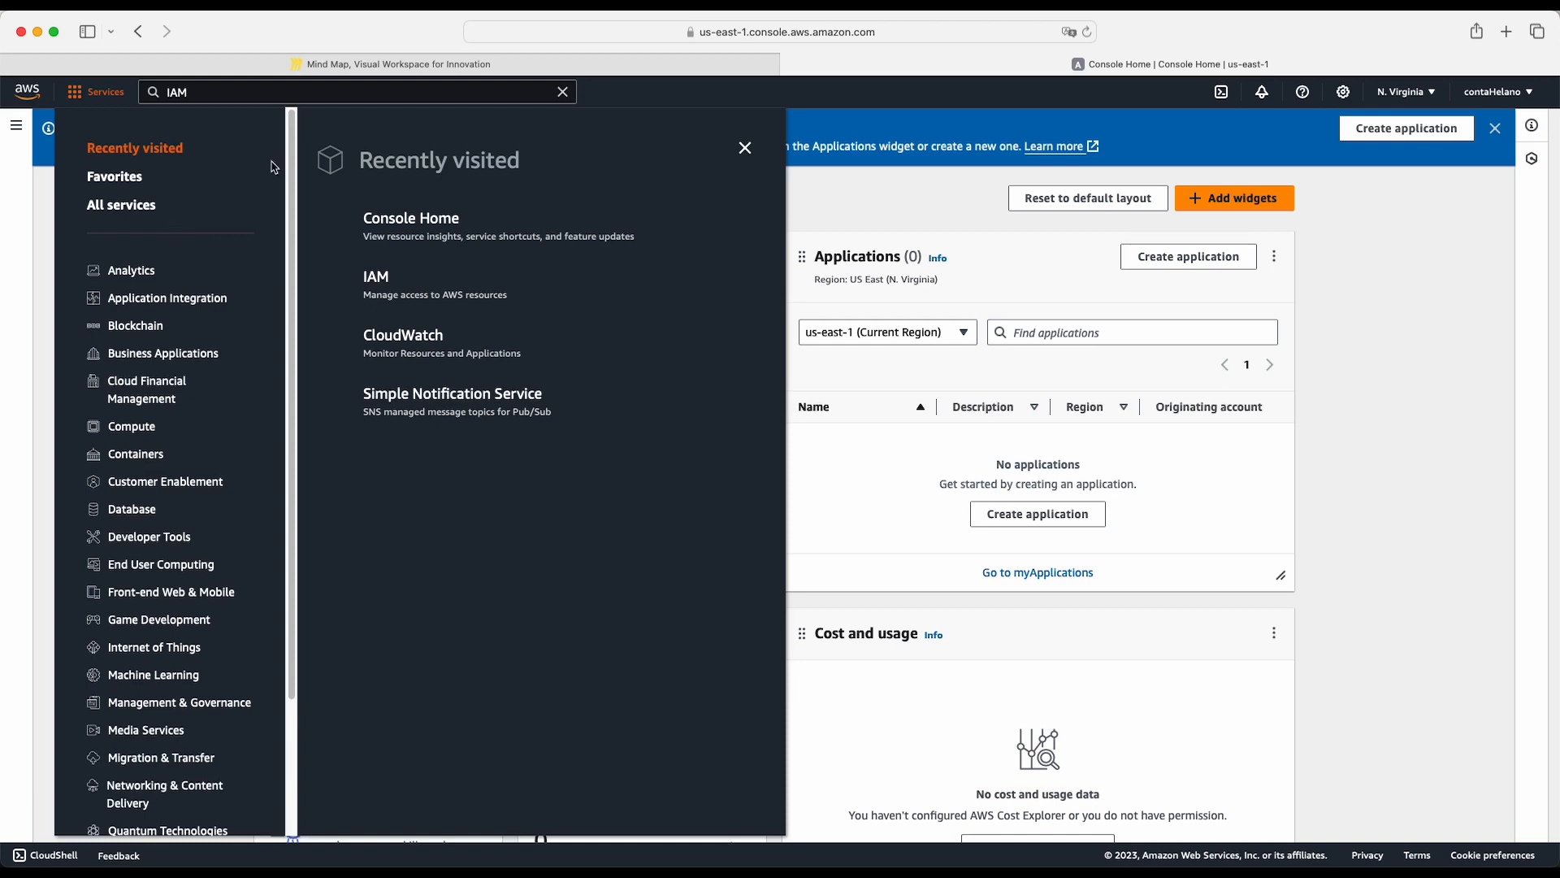
click(382, 279)
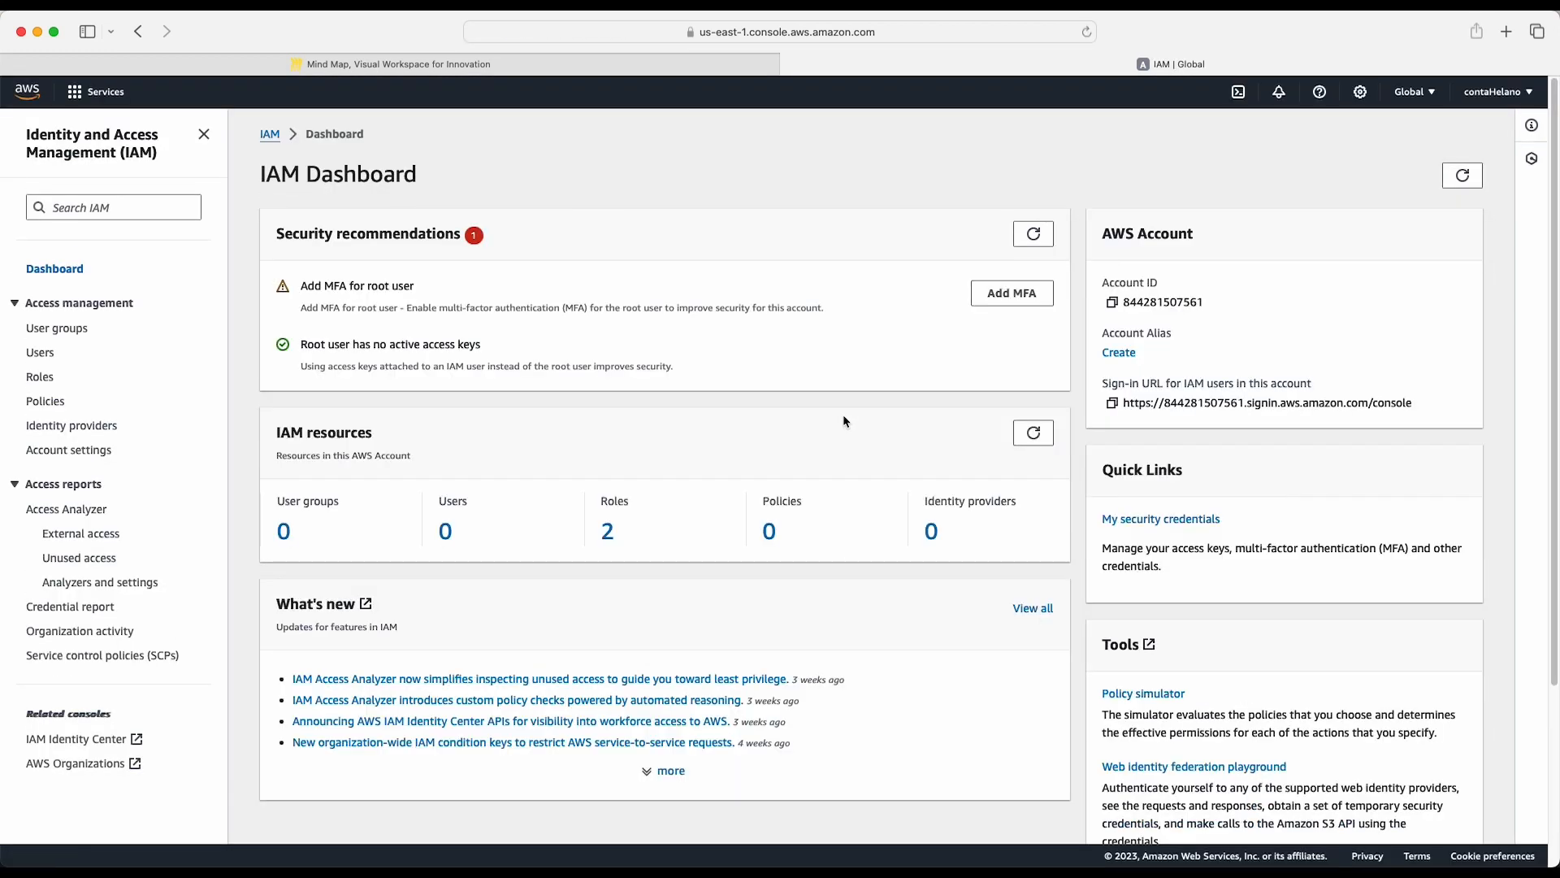
- Start a new IAM user group and name it SysAdmin
click(78, 335)
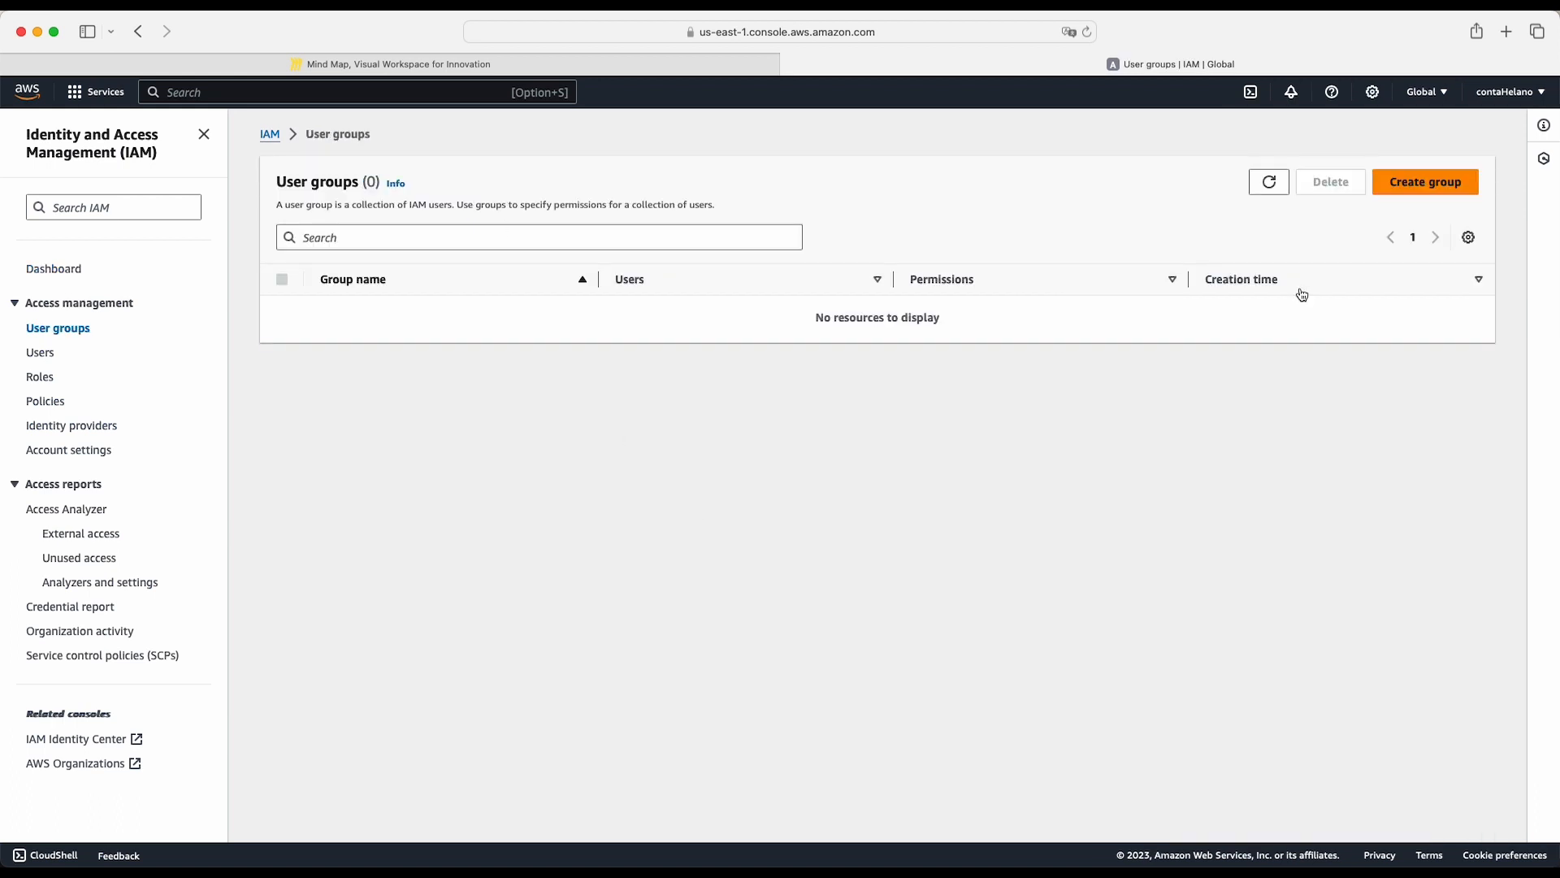
click(1432, 183)
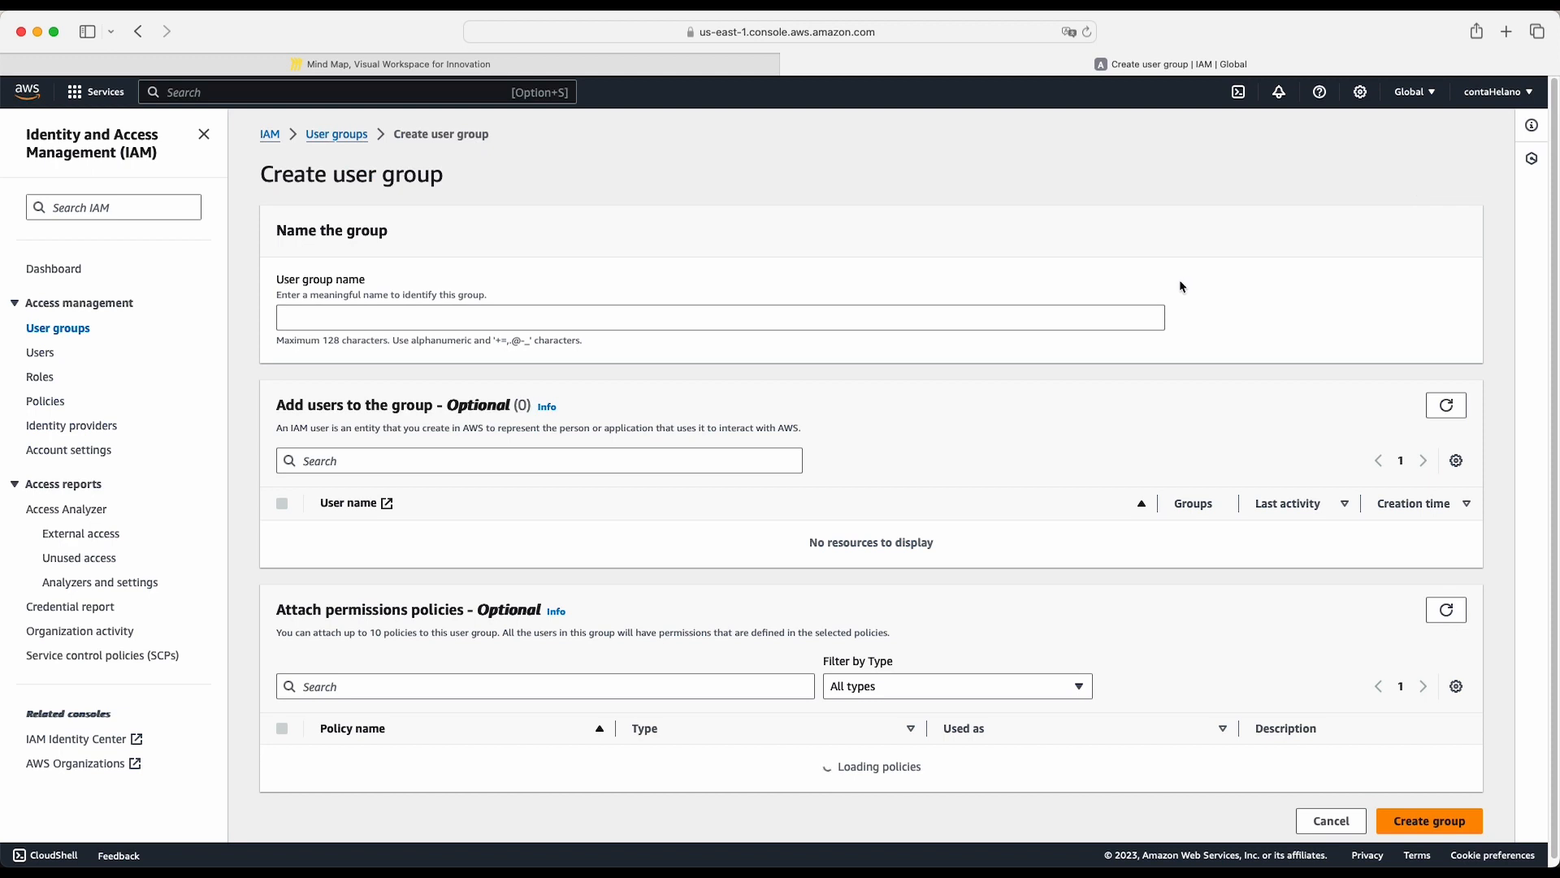
click(591, 320)
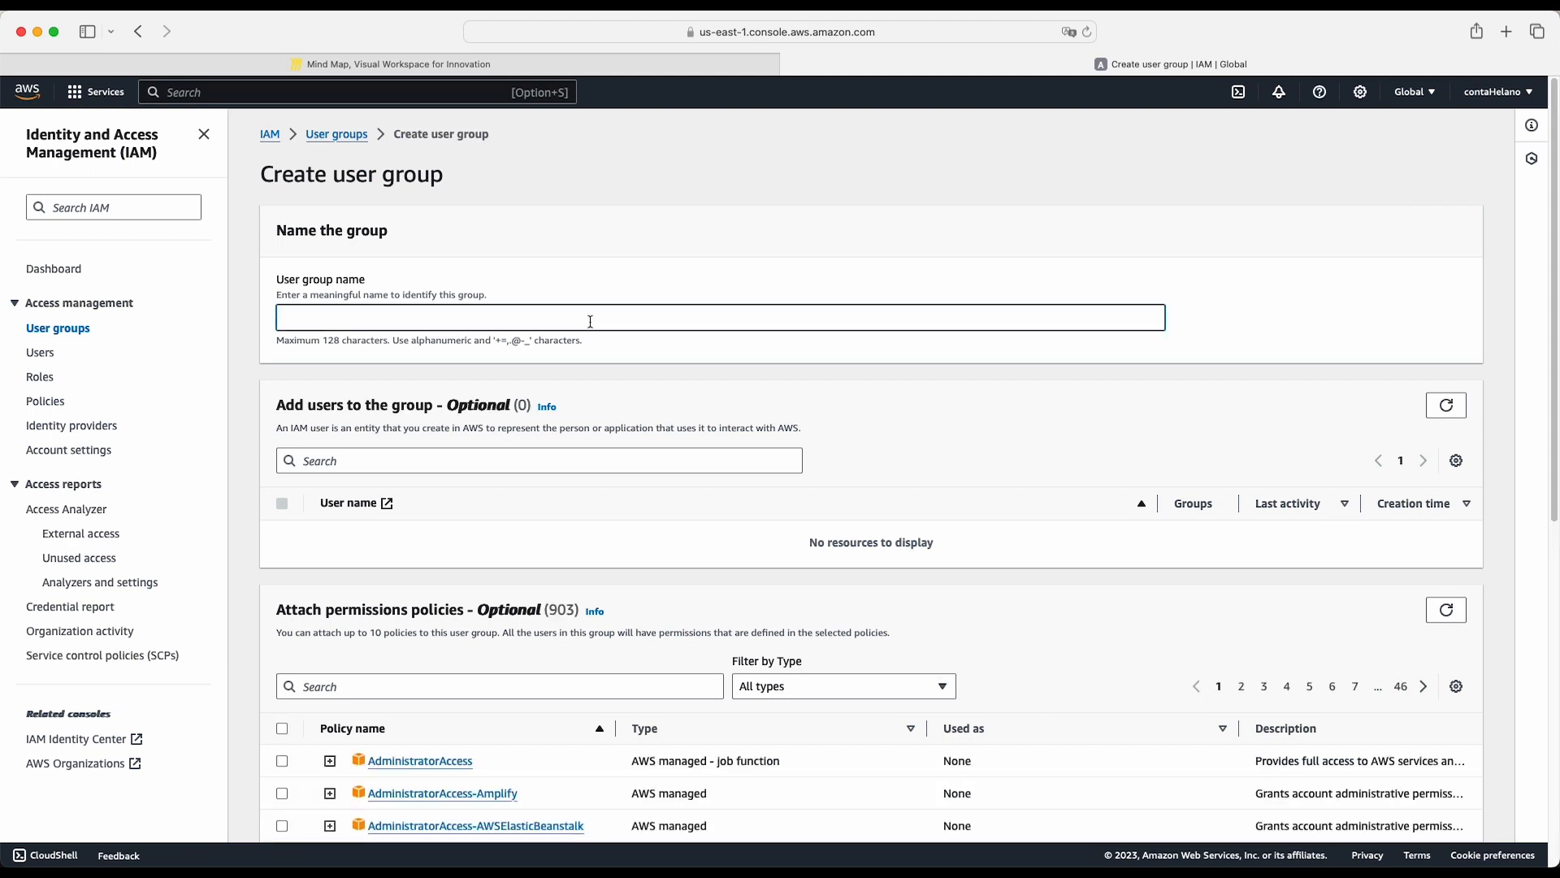
text(SysAdmin)
click(1199, 299)
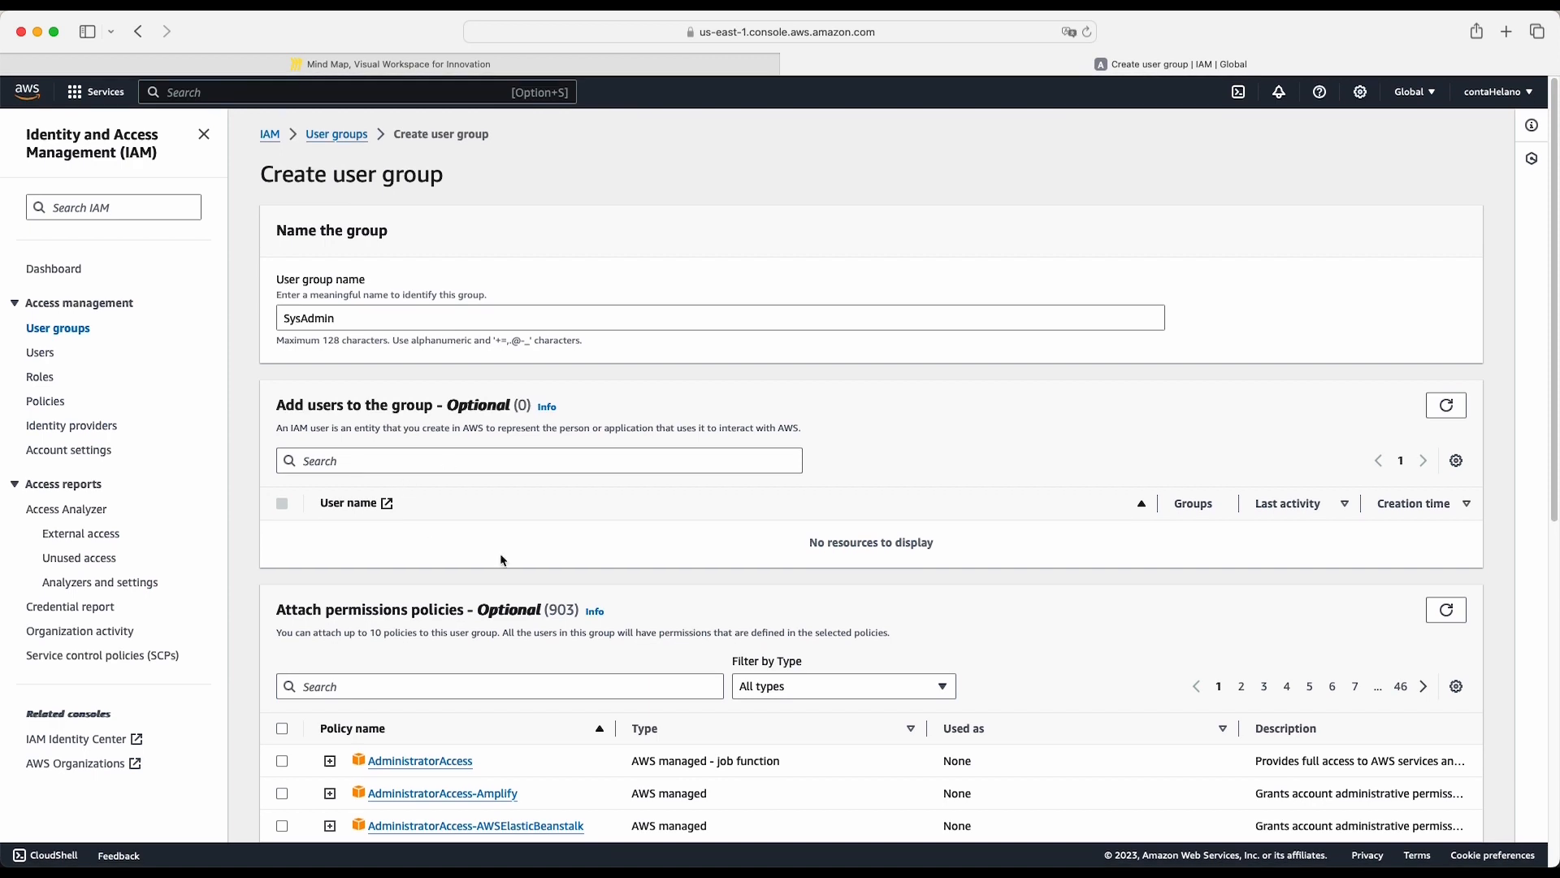
- Filter the permissions policies by EC2 and select AmazonEC2FullAccess for the group
click(373, 467)
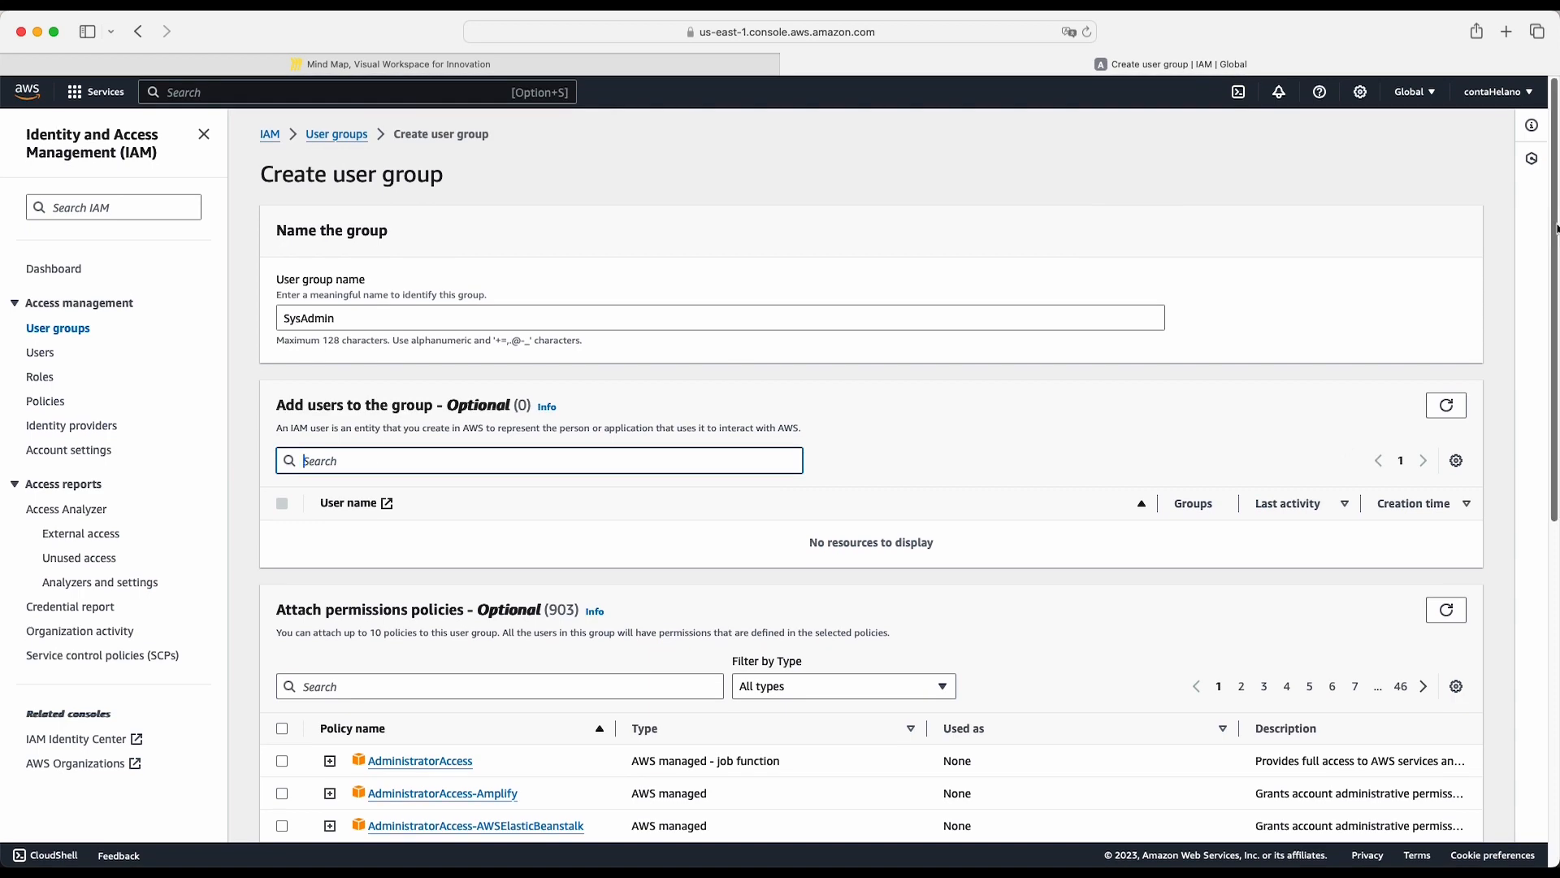
drag(1556, 230, 1557, 453)
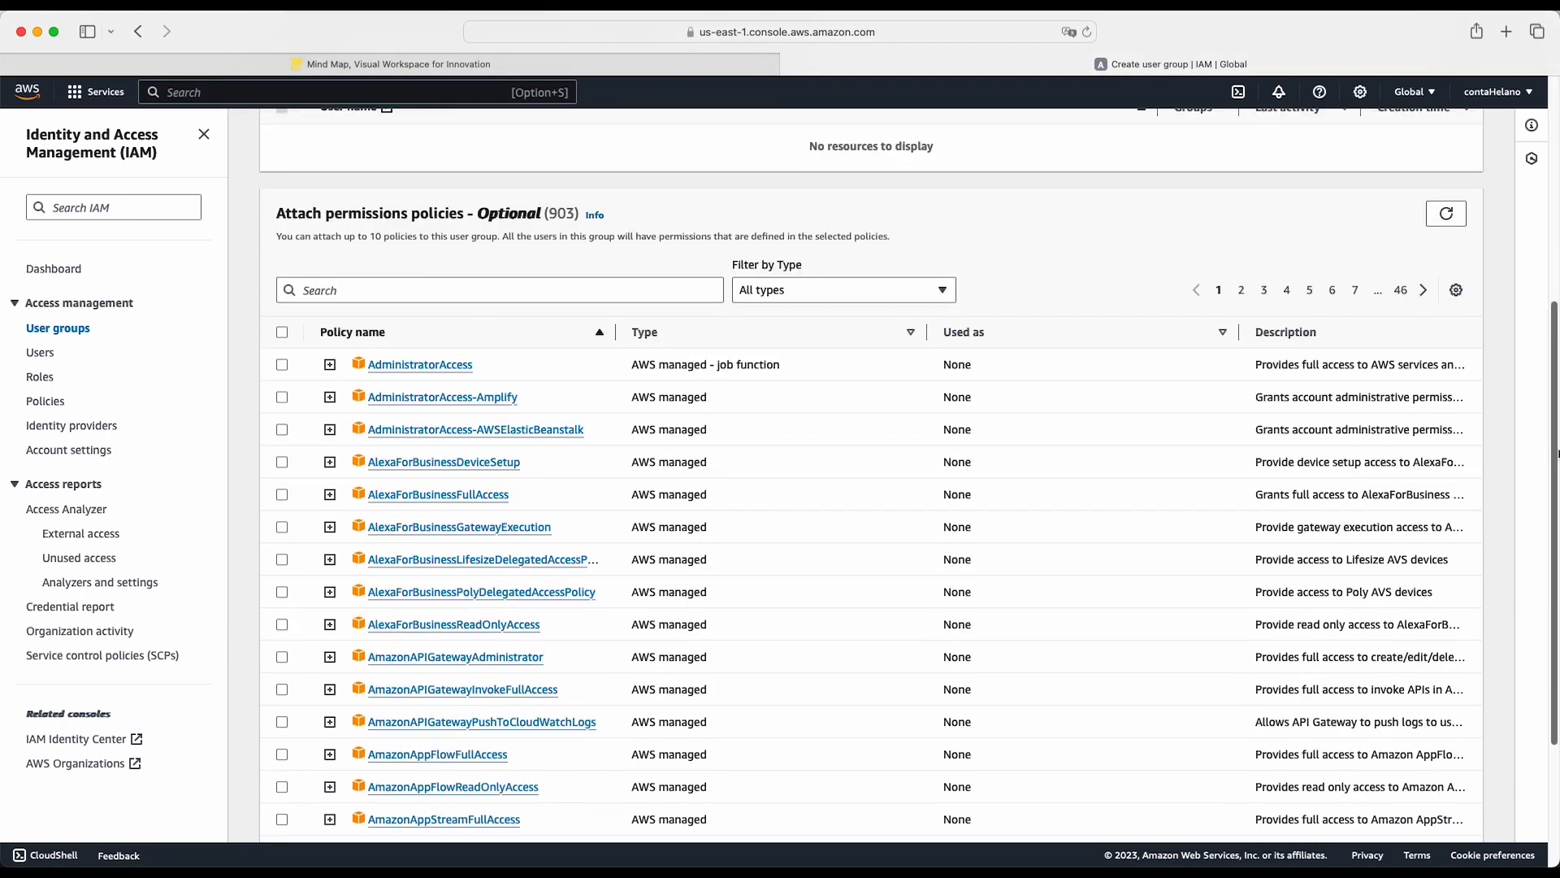
scroll(1556, 453, up, 4)
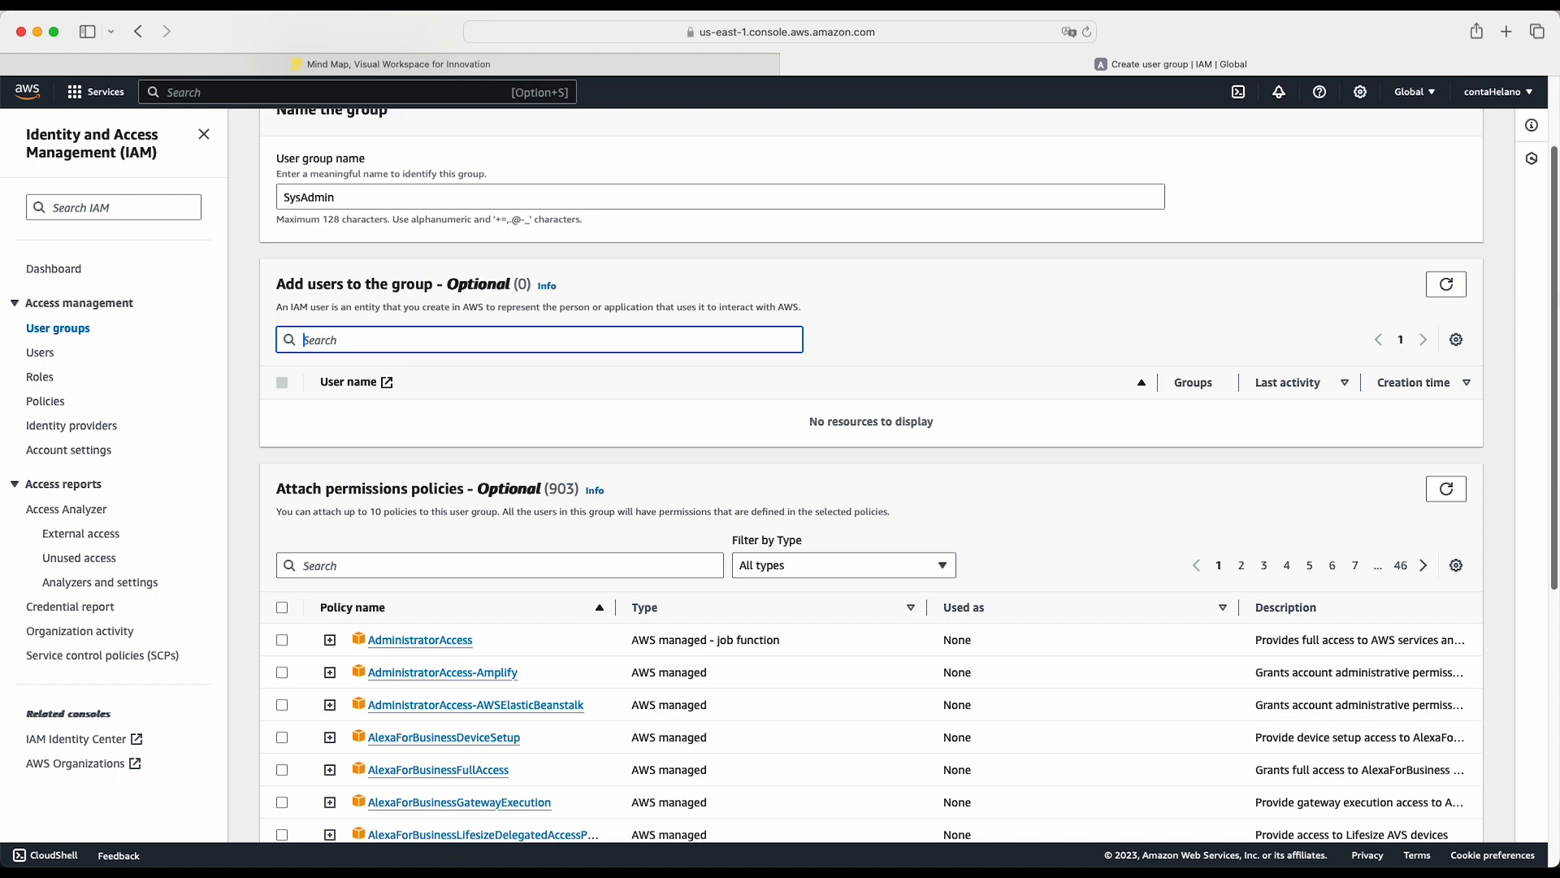
scroll(1542, 539, down, 5)
scroll(780, 317, up, 2)
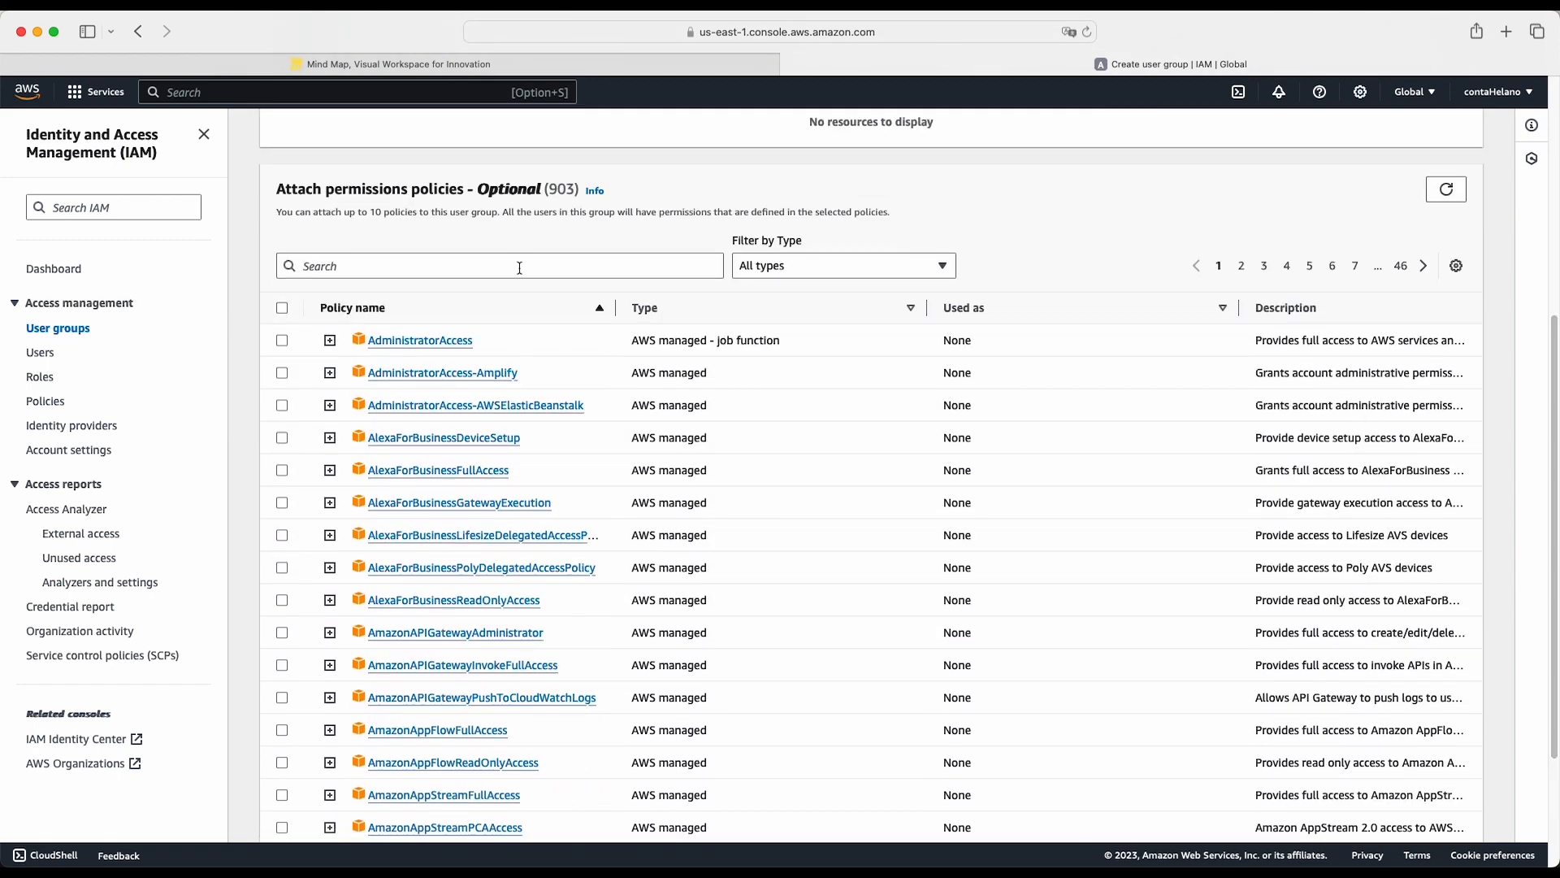
click(519, 269)
text(EC)
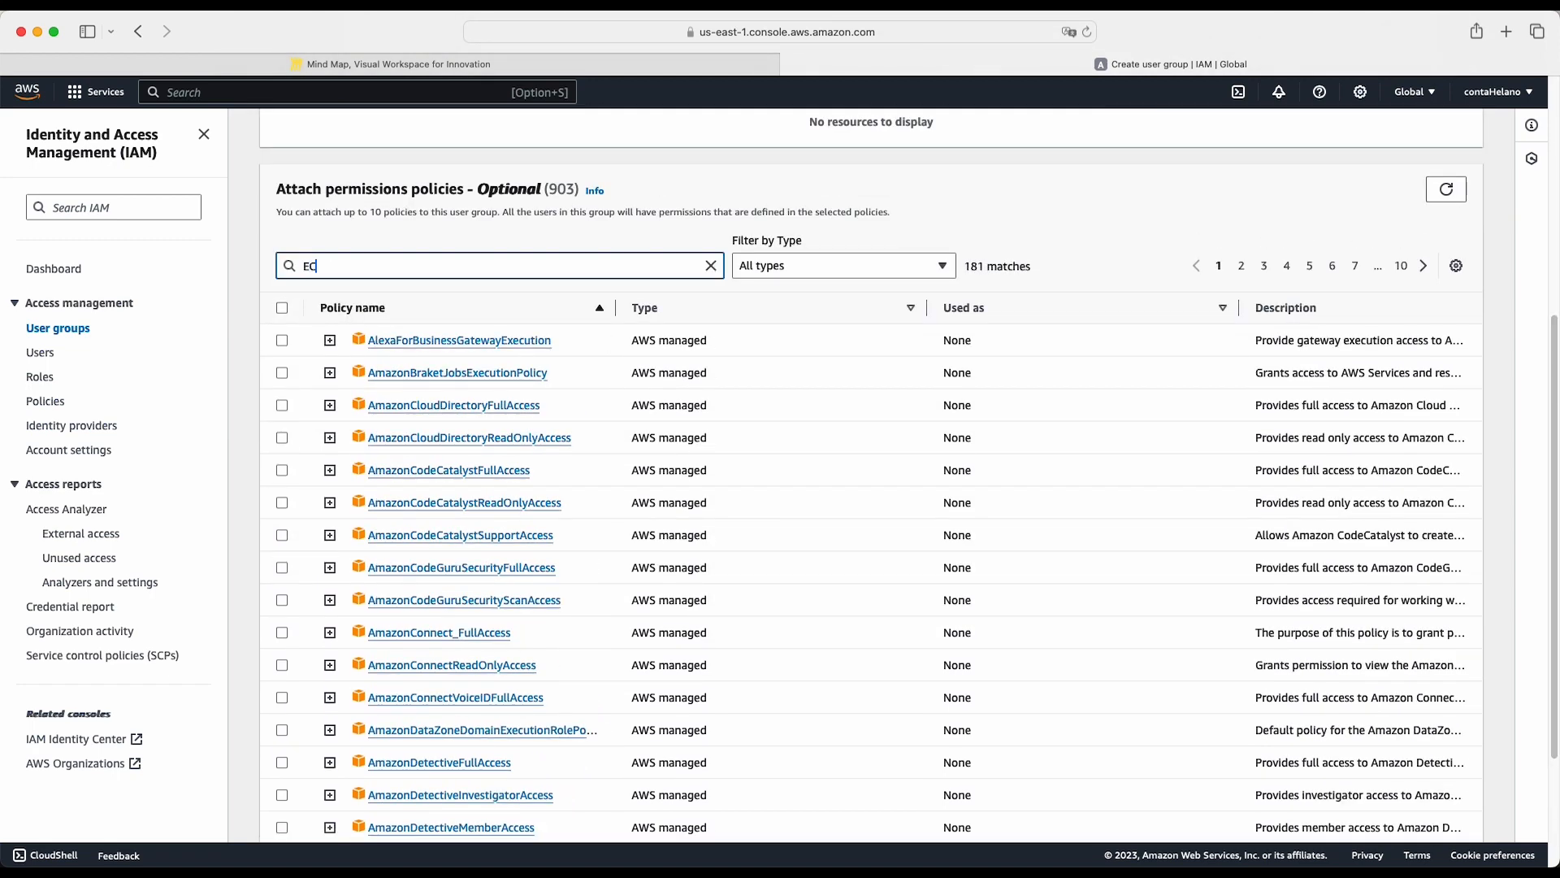
text(2)
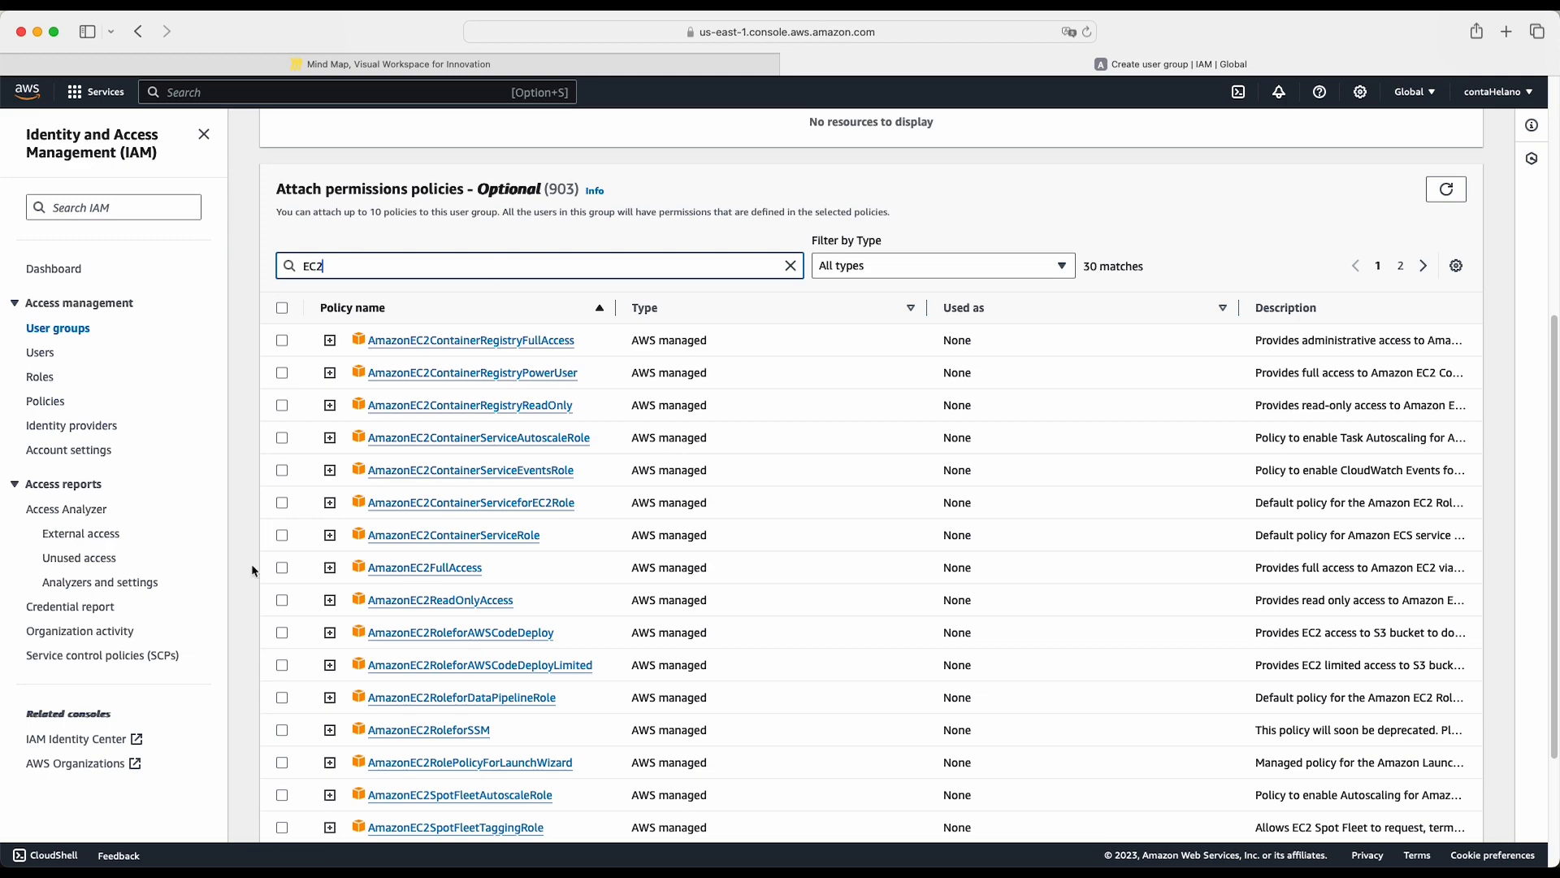
click(282, 569)
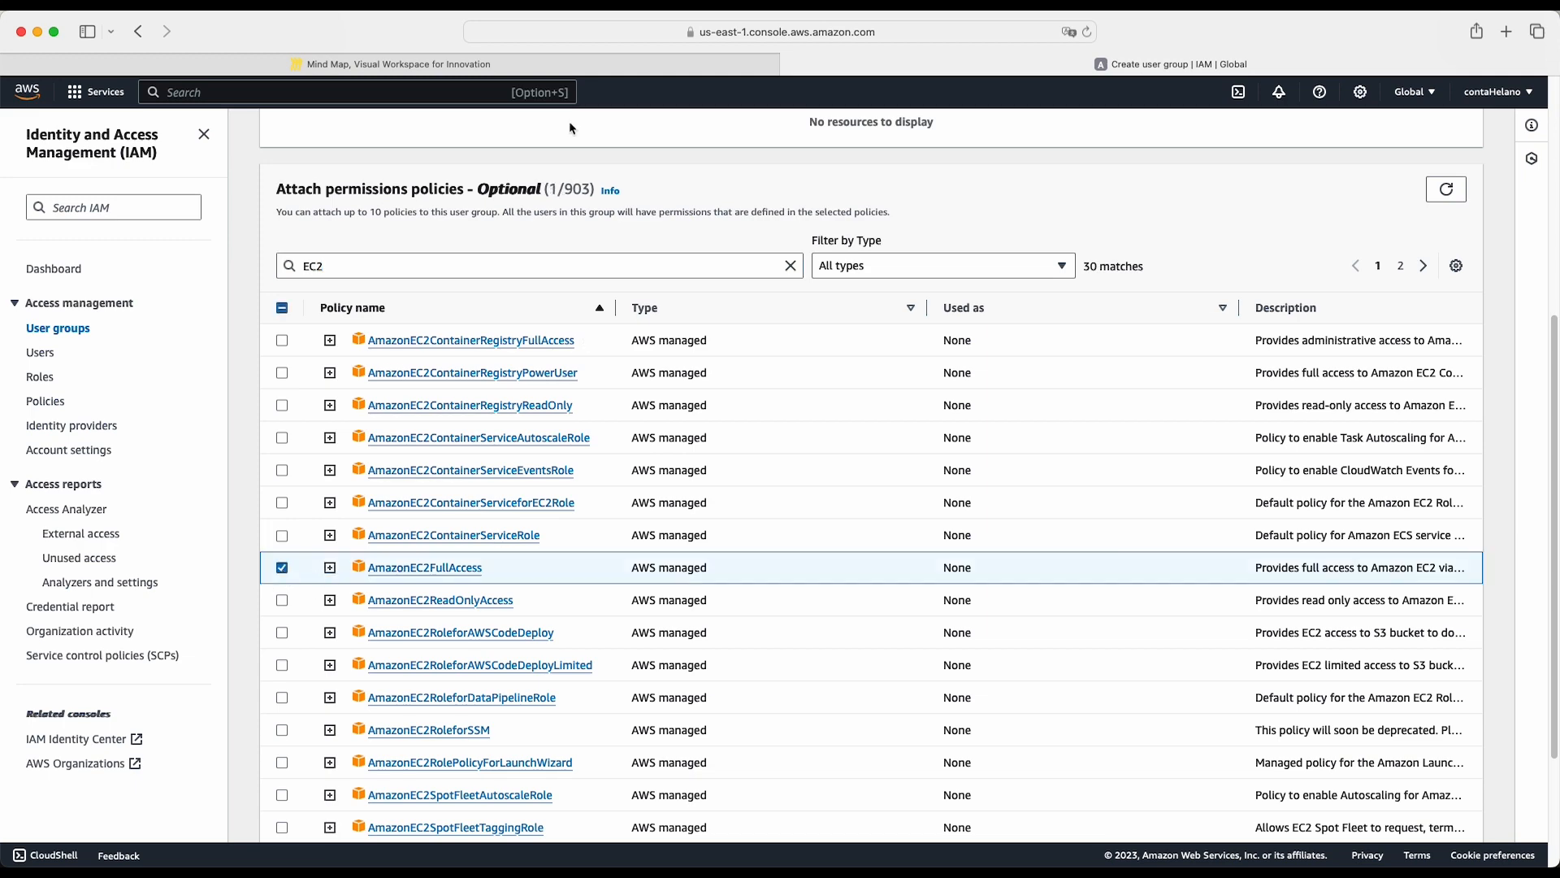
- Check the EC2 nodes under both users in the Miro mind map and return to the AWS group form
click(581, 62)
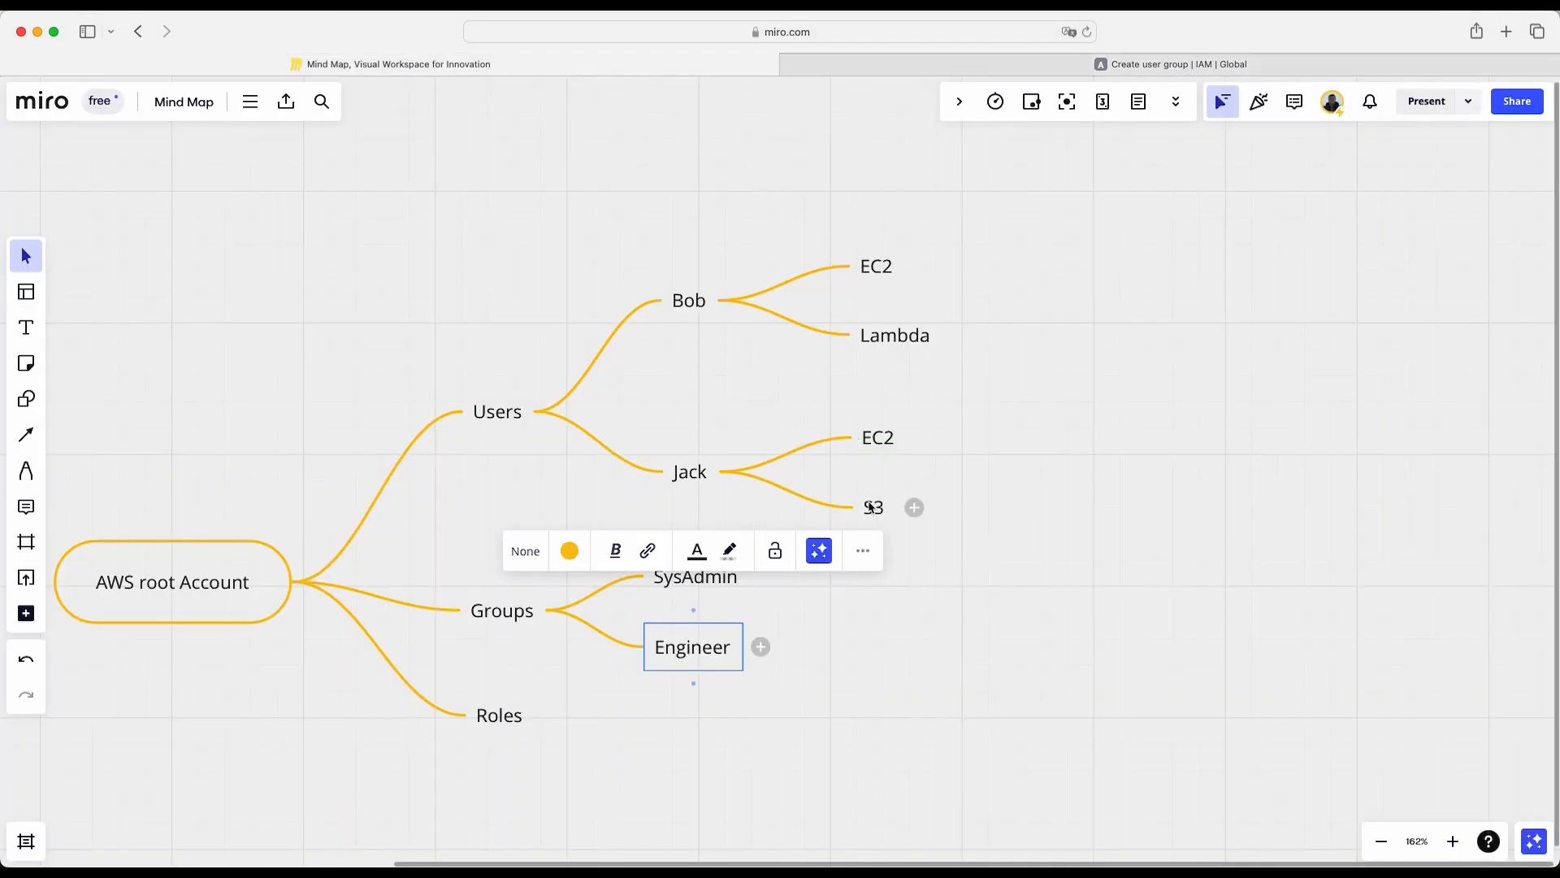
click(880, 271)
click(881, 453)
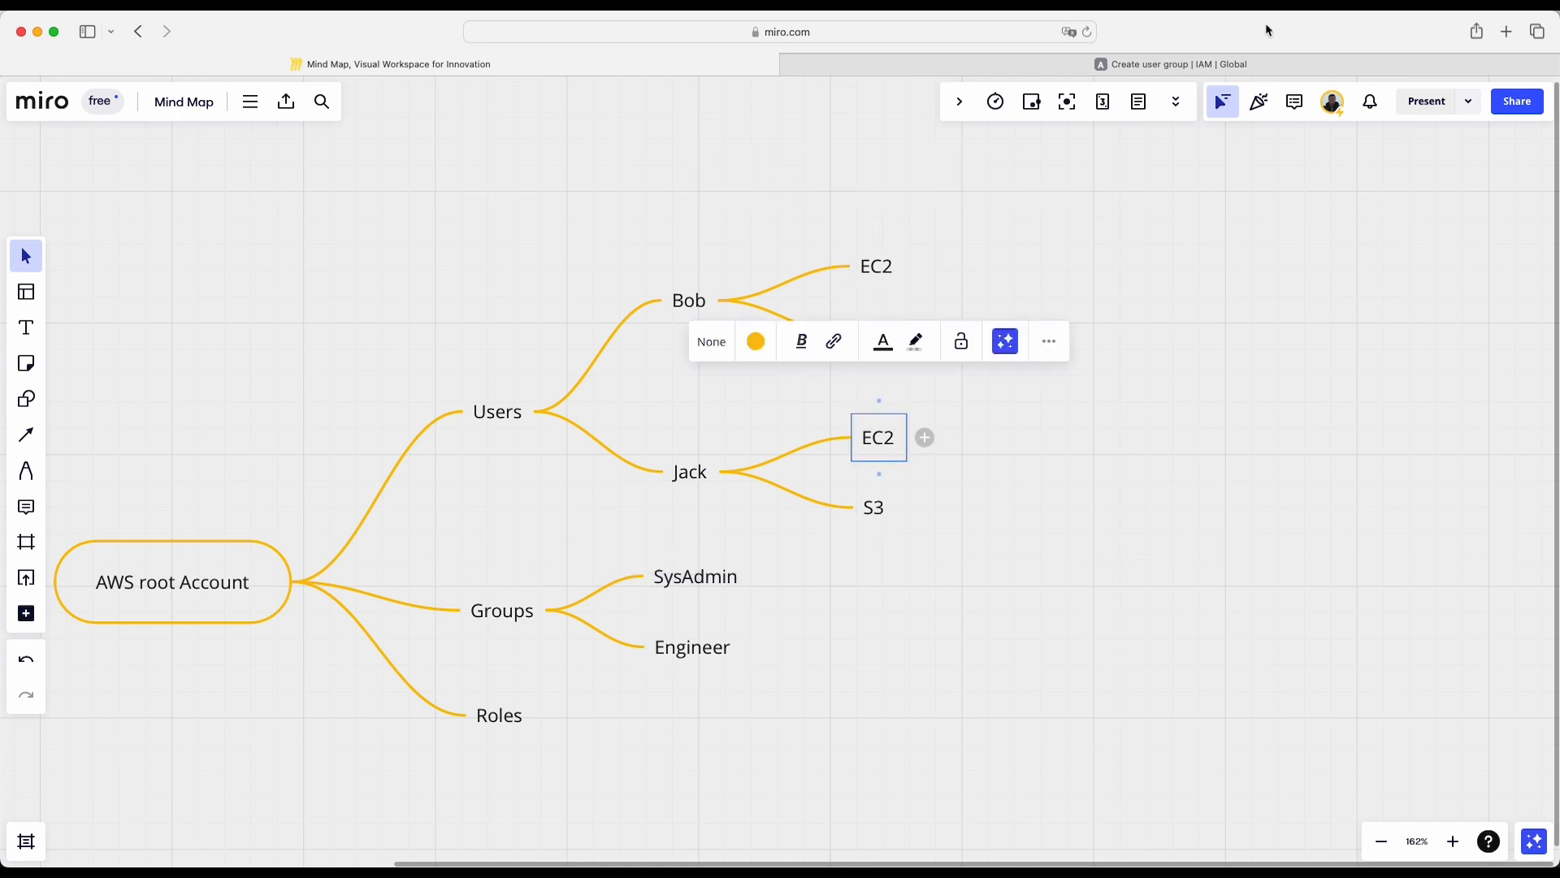
click(1218, 65)
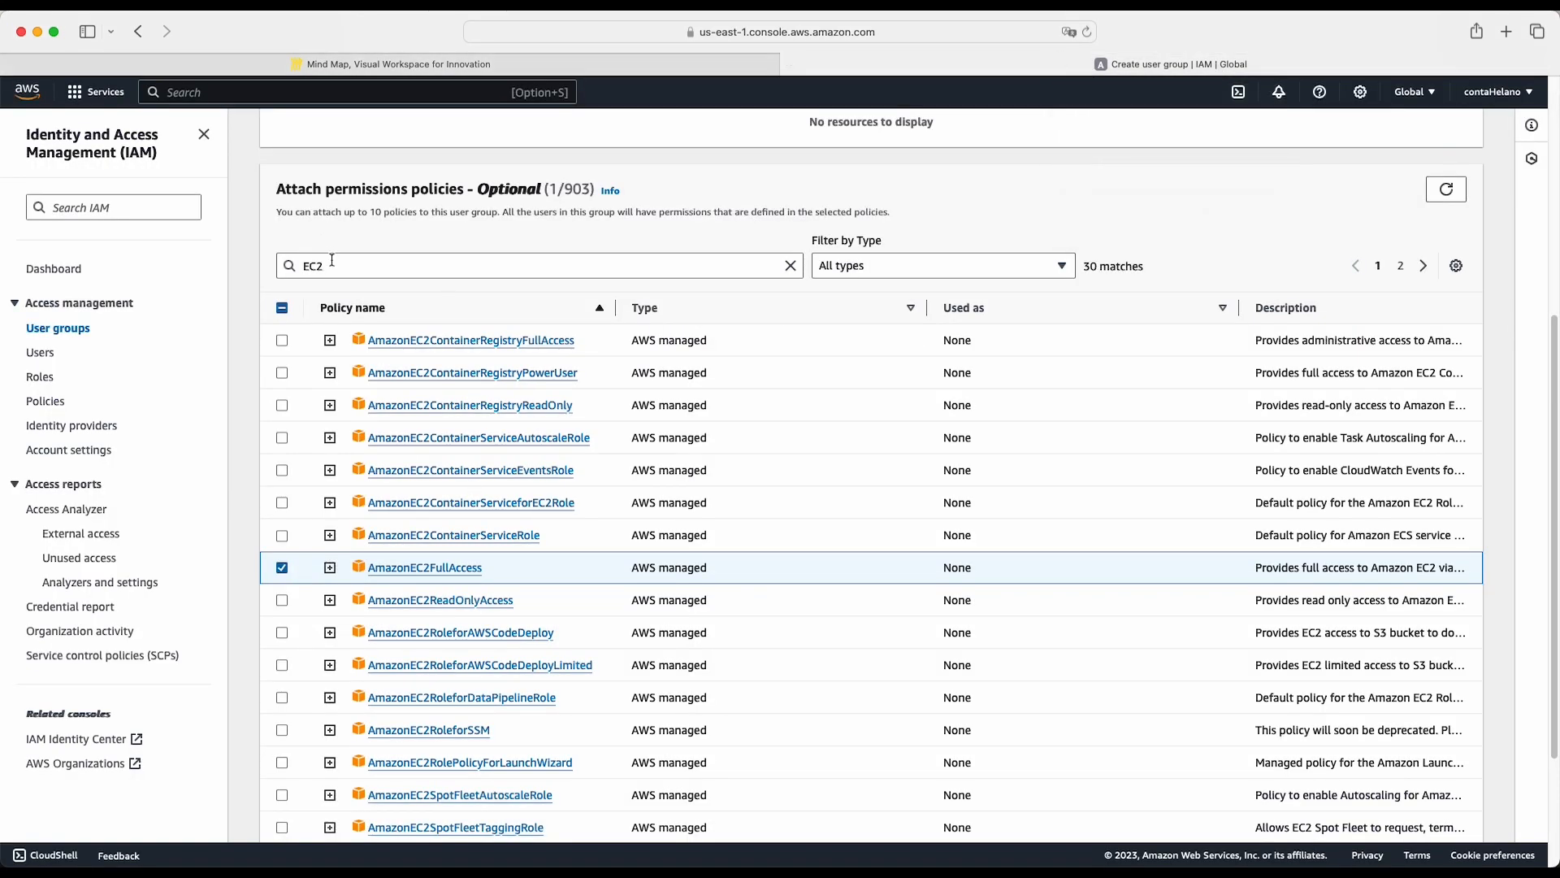
- Check the S3 node in the Miro mind map, and filter the AWS policies by S3 to select AmazonS3FullAccess
double_click(283, 263)
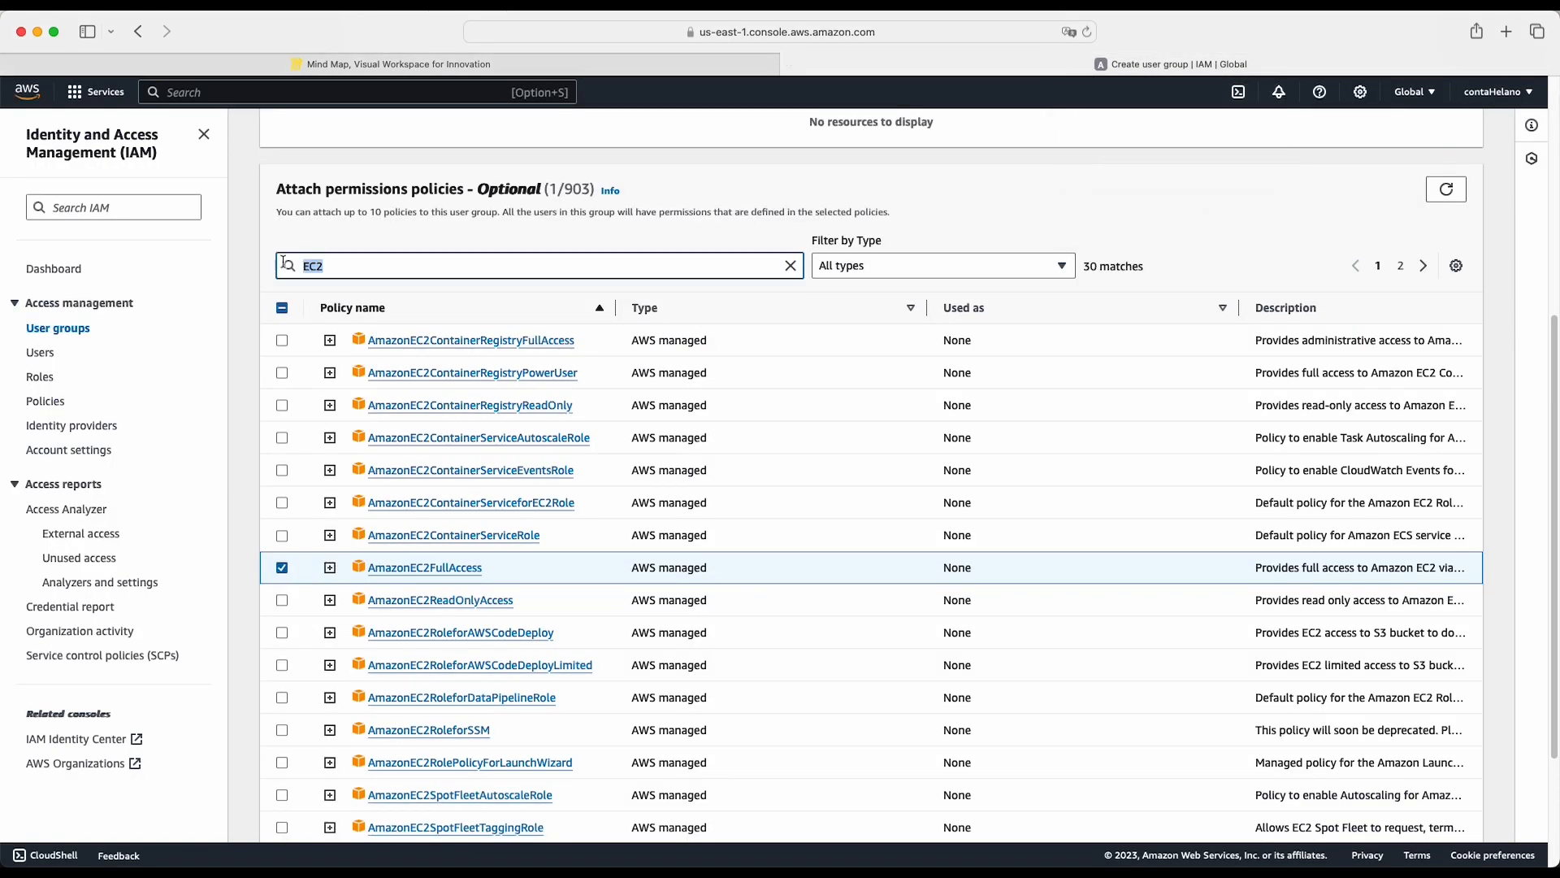
click(329, 64)
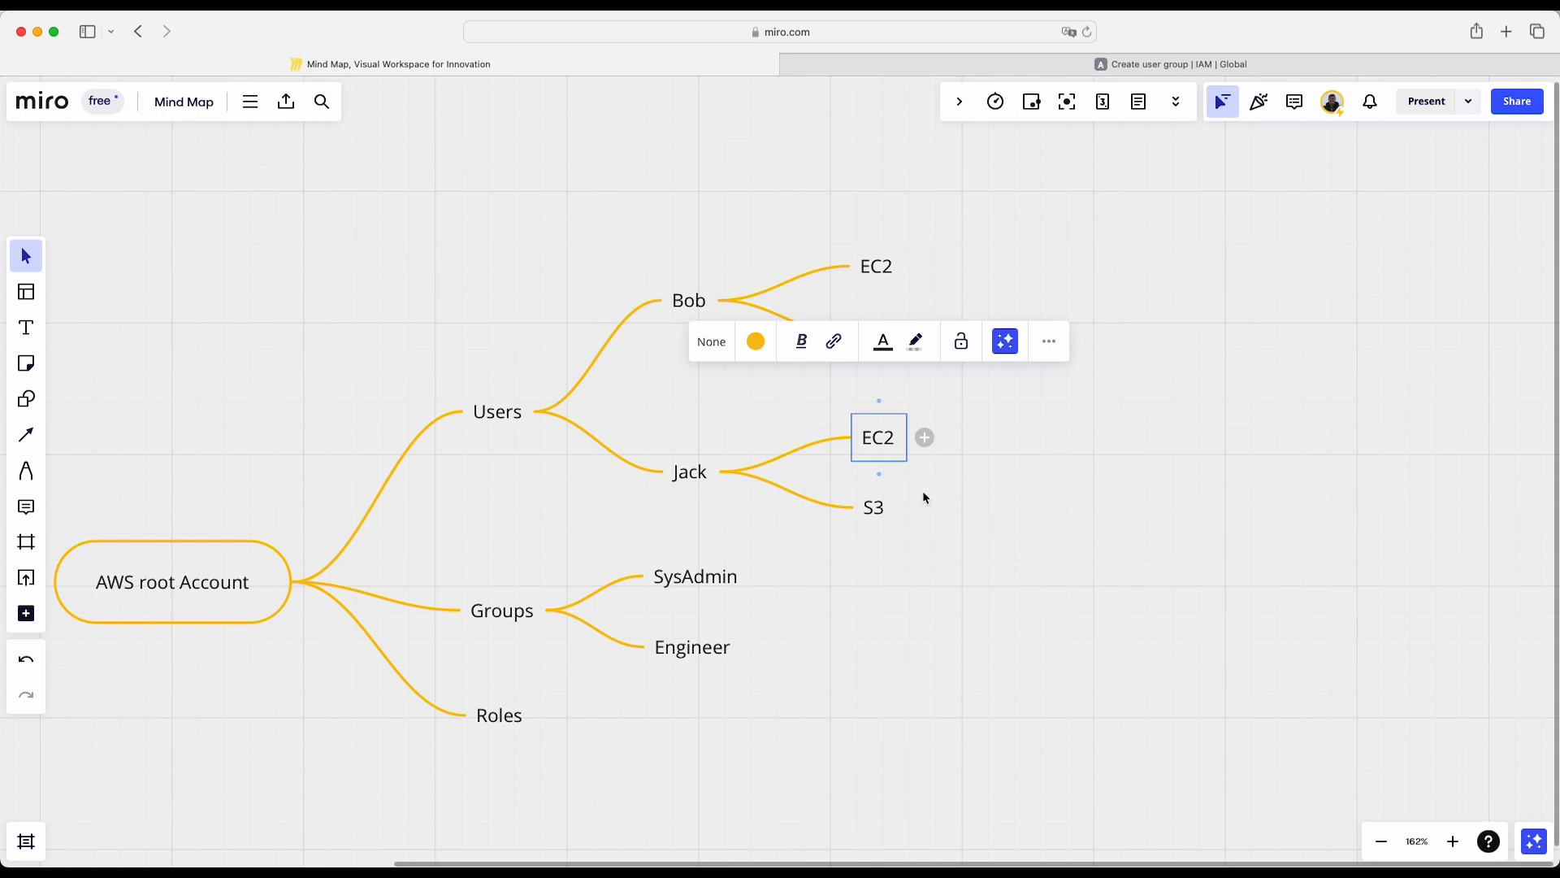
click(877, 511)
click(1176, 62)
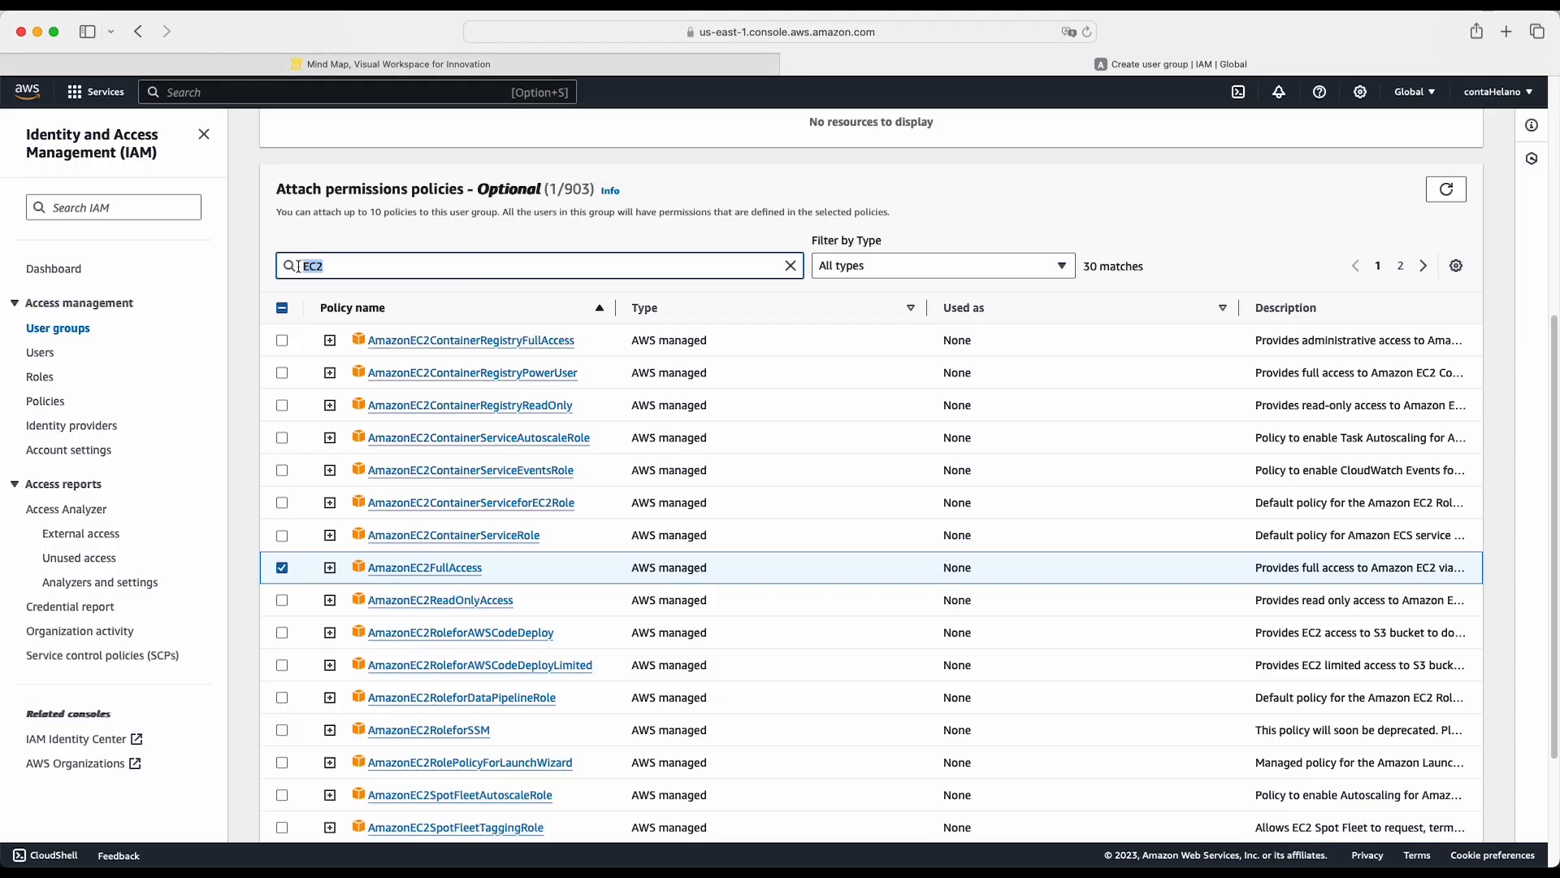
text(S3)
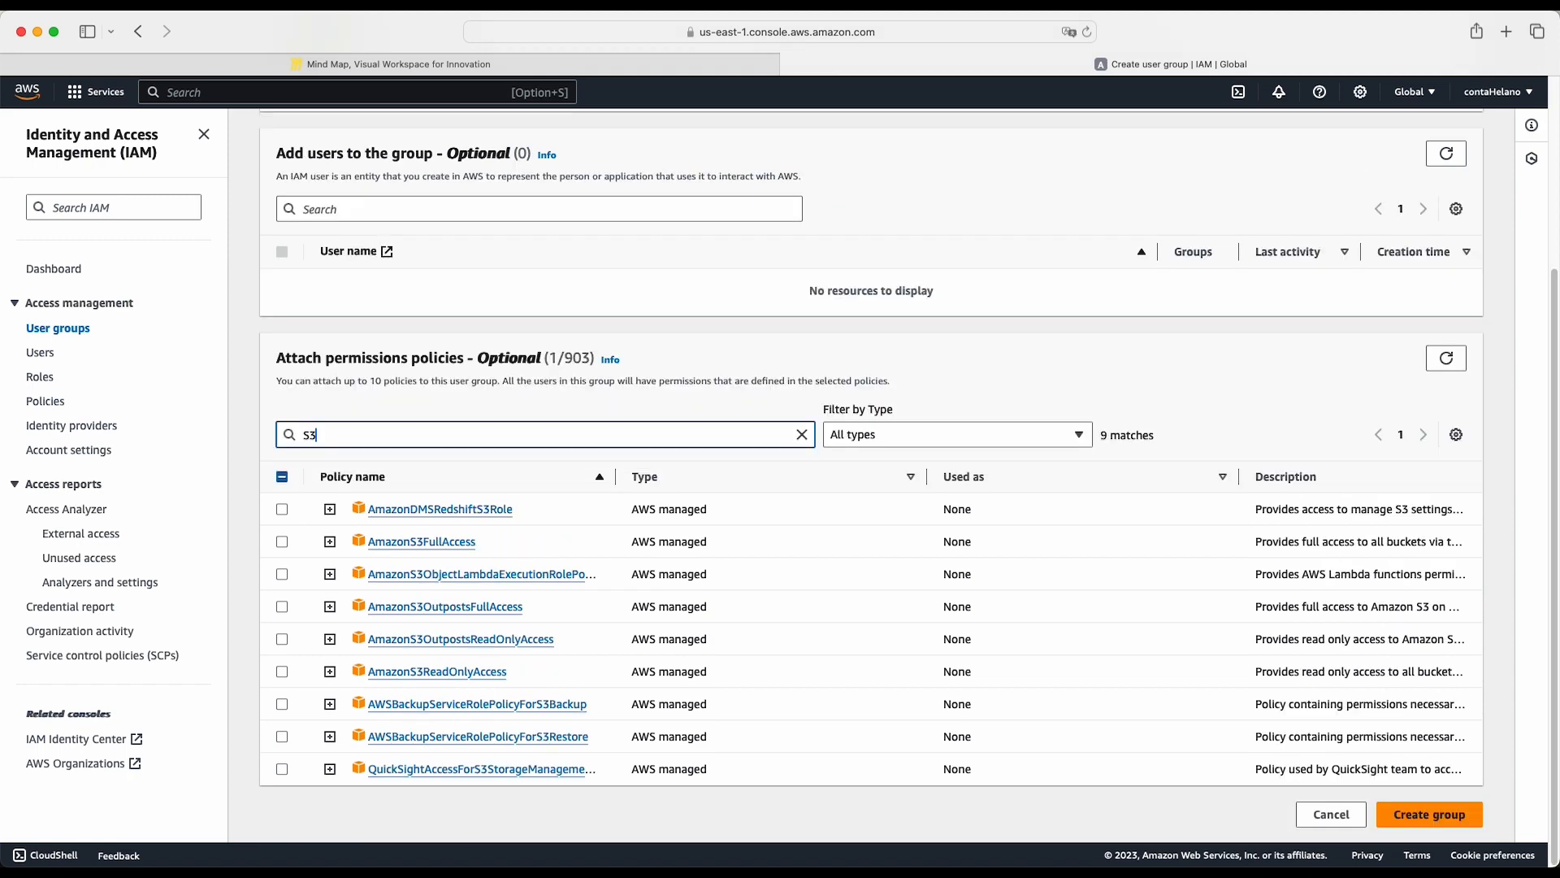
click(282, 542)
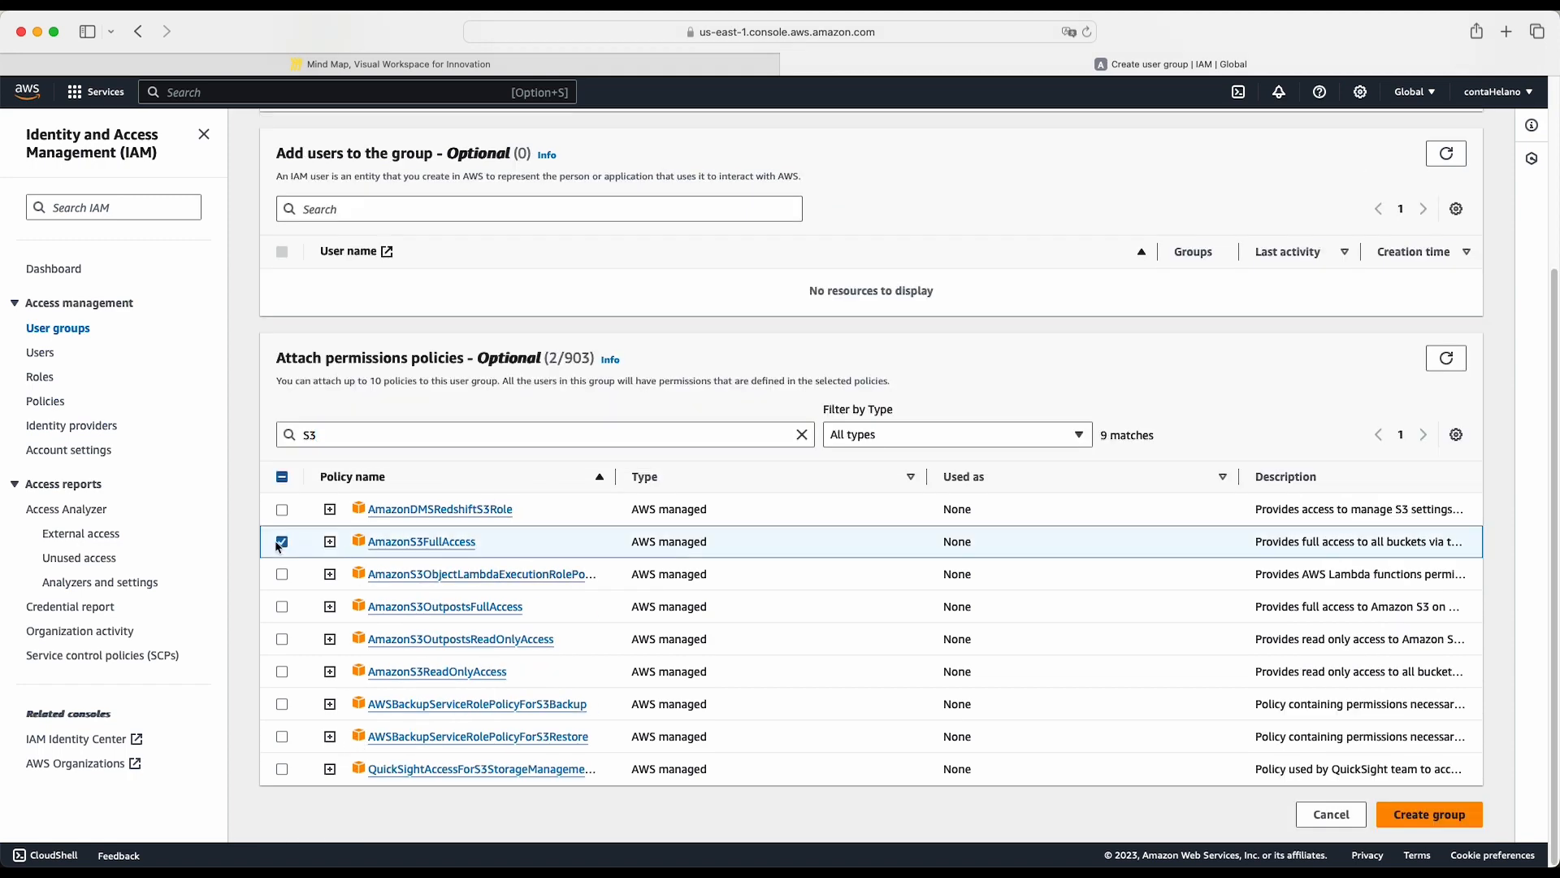
- Create the SysAdmin user group with the two selected policies
scroll(1046, 447, up, 5)
scroll(1047, 446, down, 5)
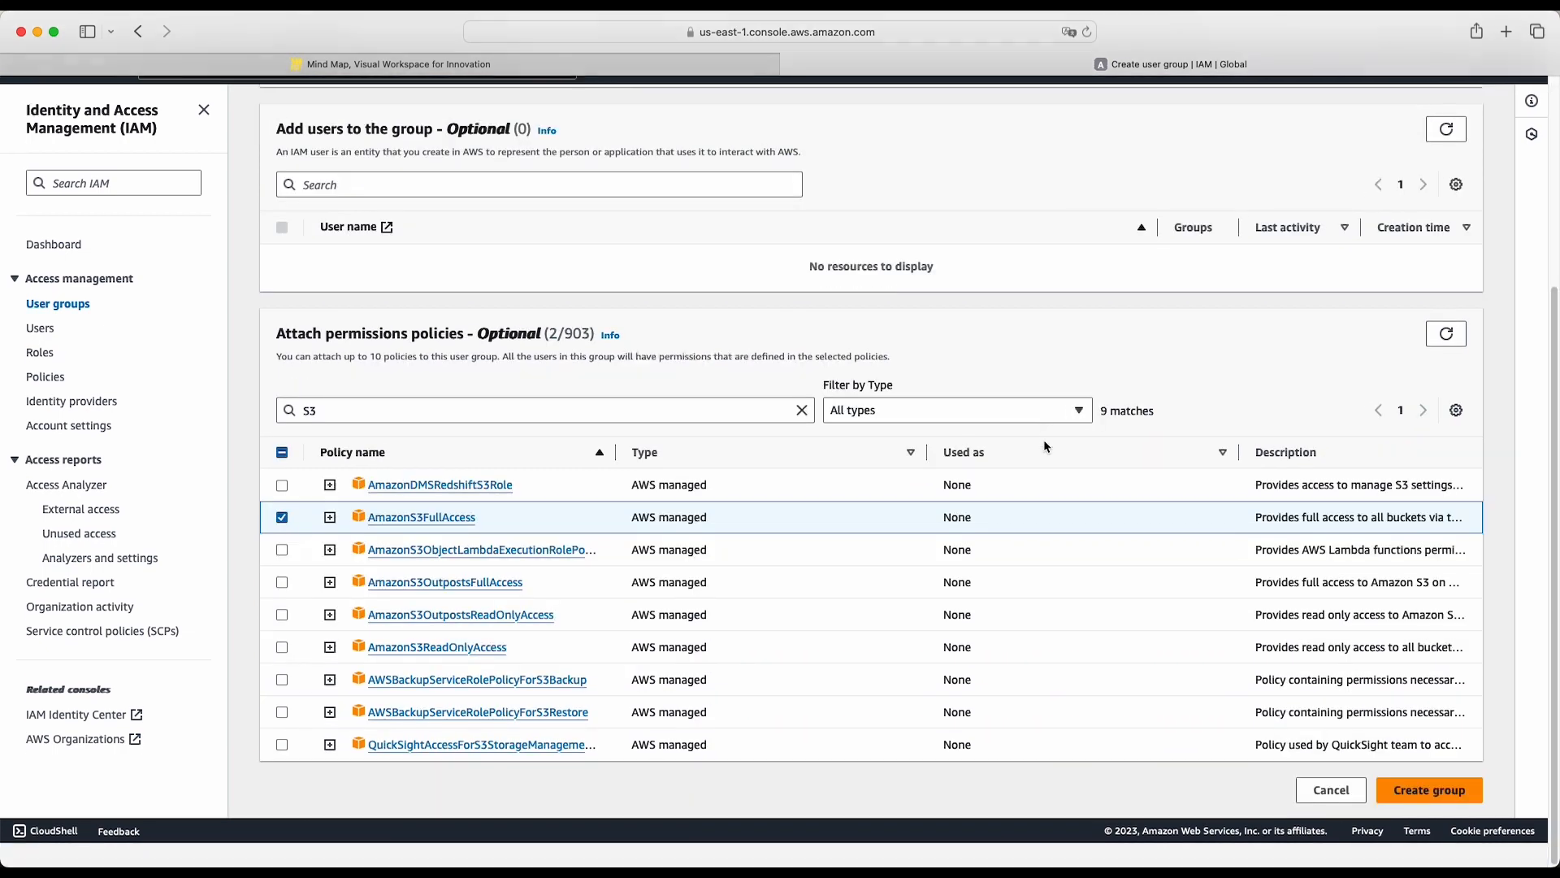
click(1430, 819)
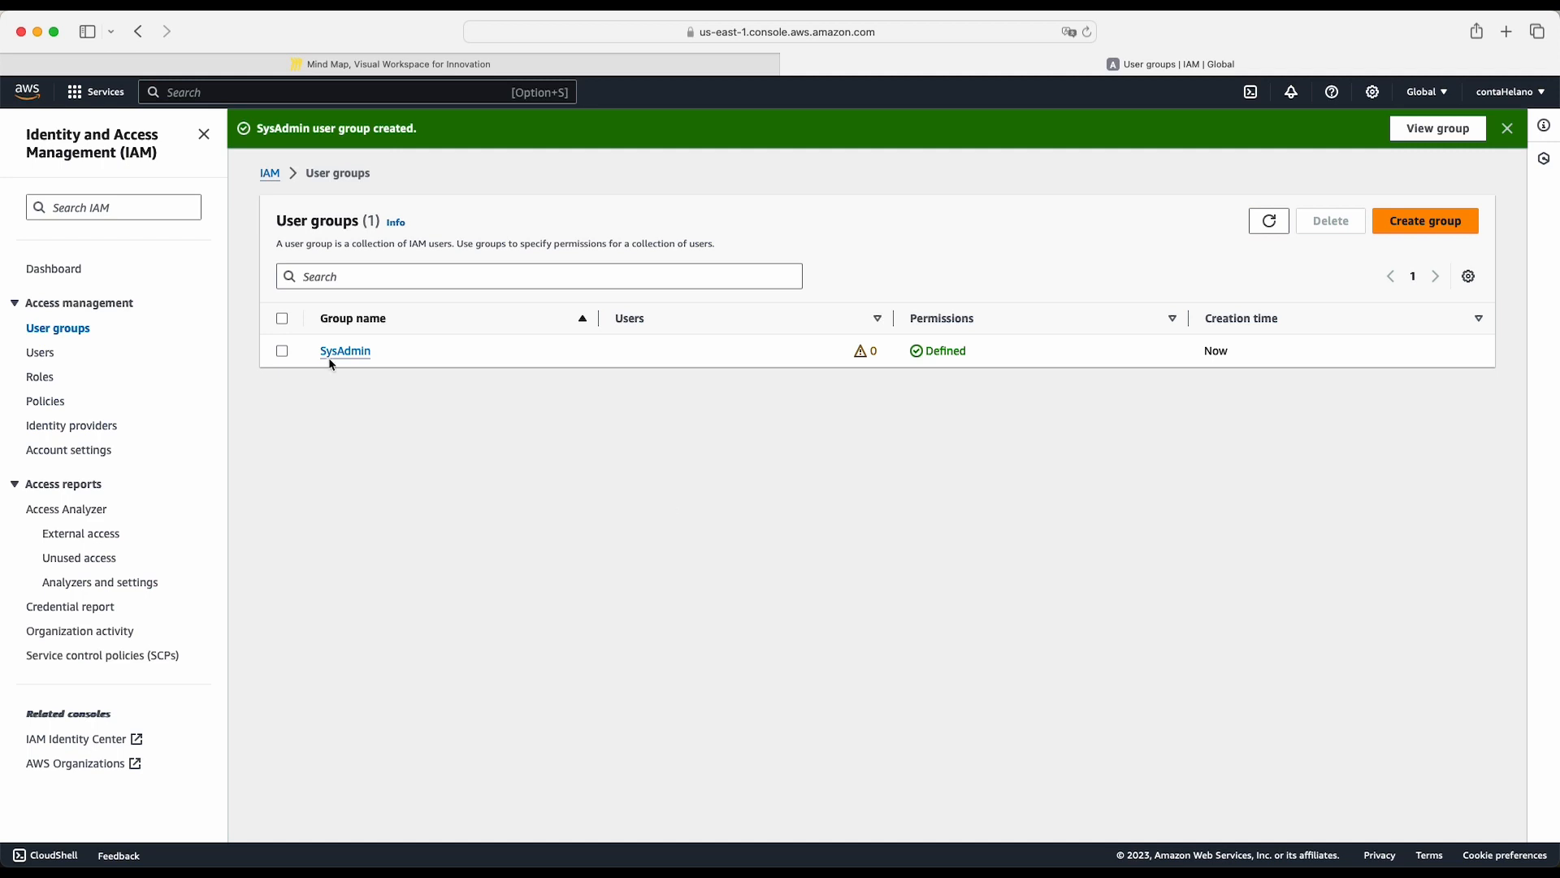
- Switch to the Miro mind map and add two child nodes, EC2 and S3, to the SysAdmin node
click(579, 65)
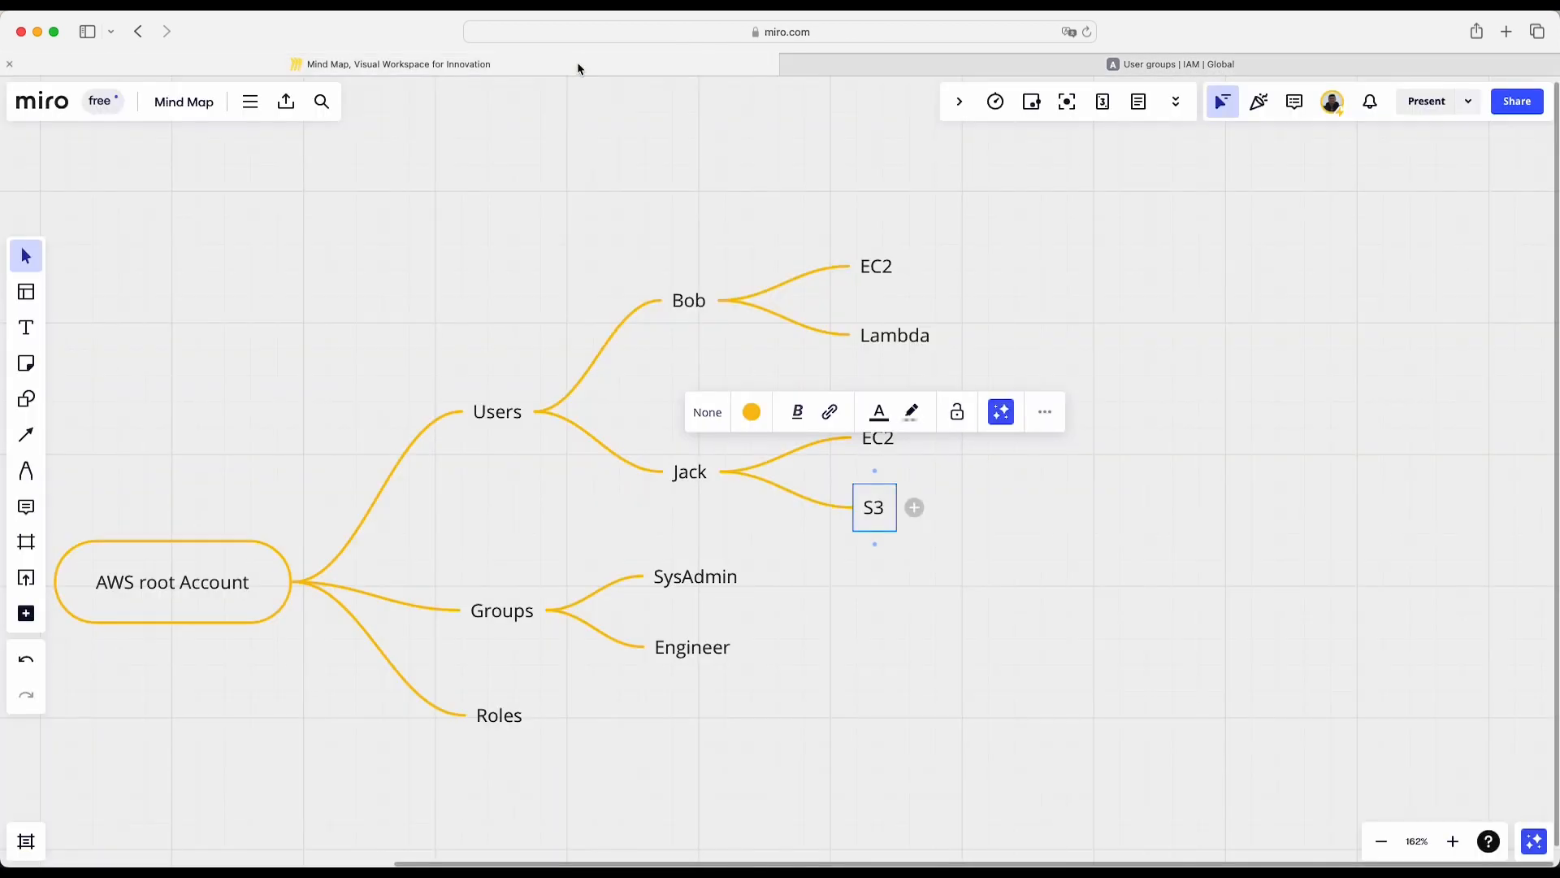
click(769, 576)
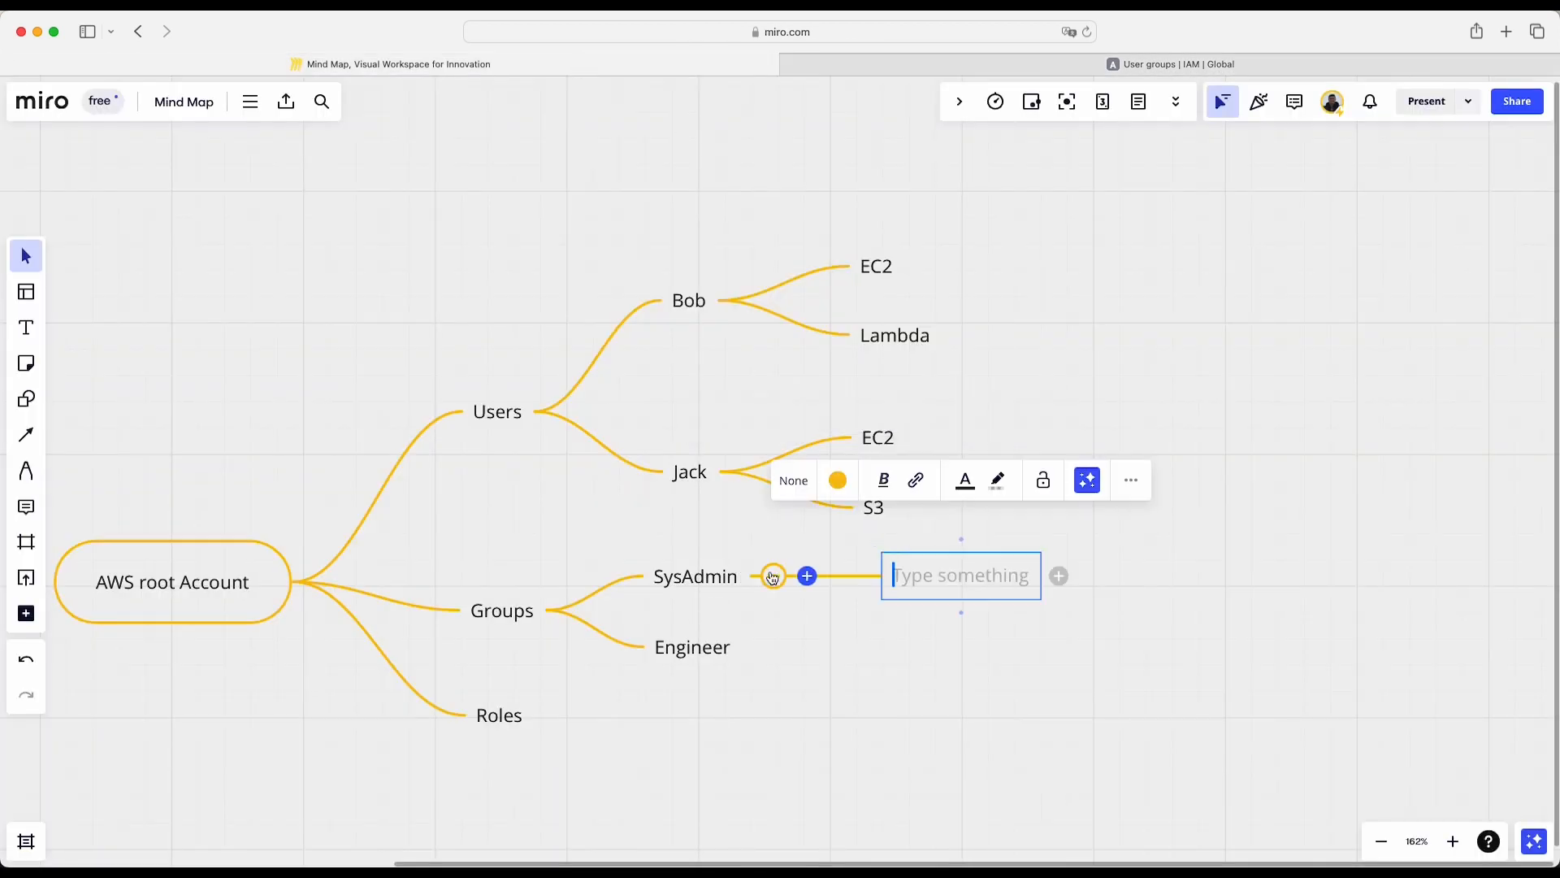
text(EC)
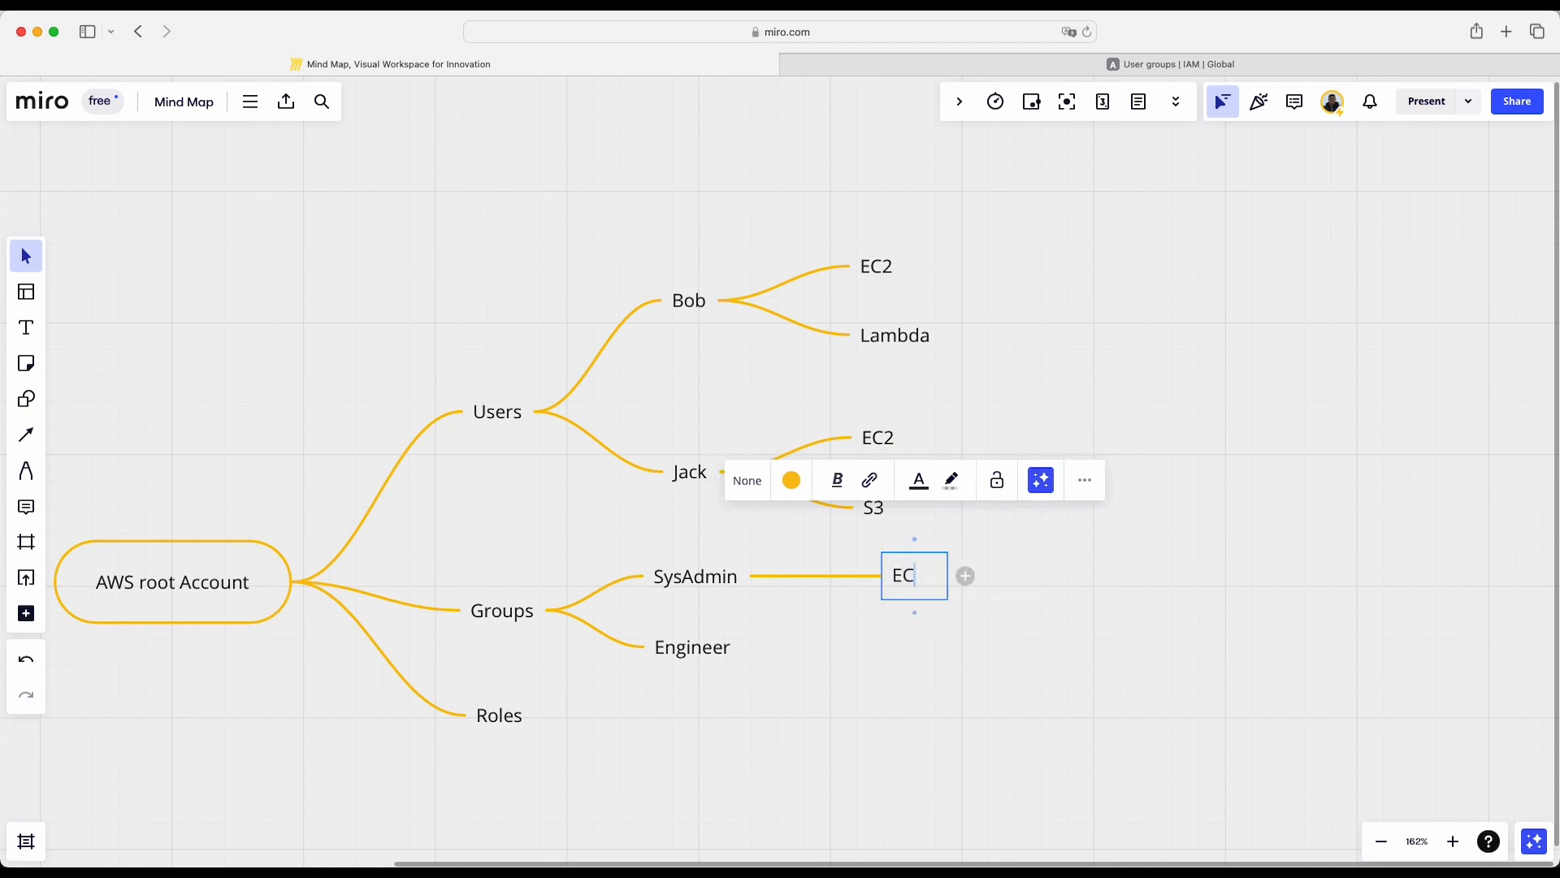
text(2)
key(Return)
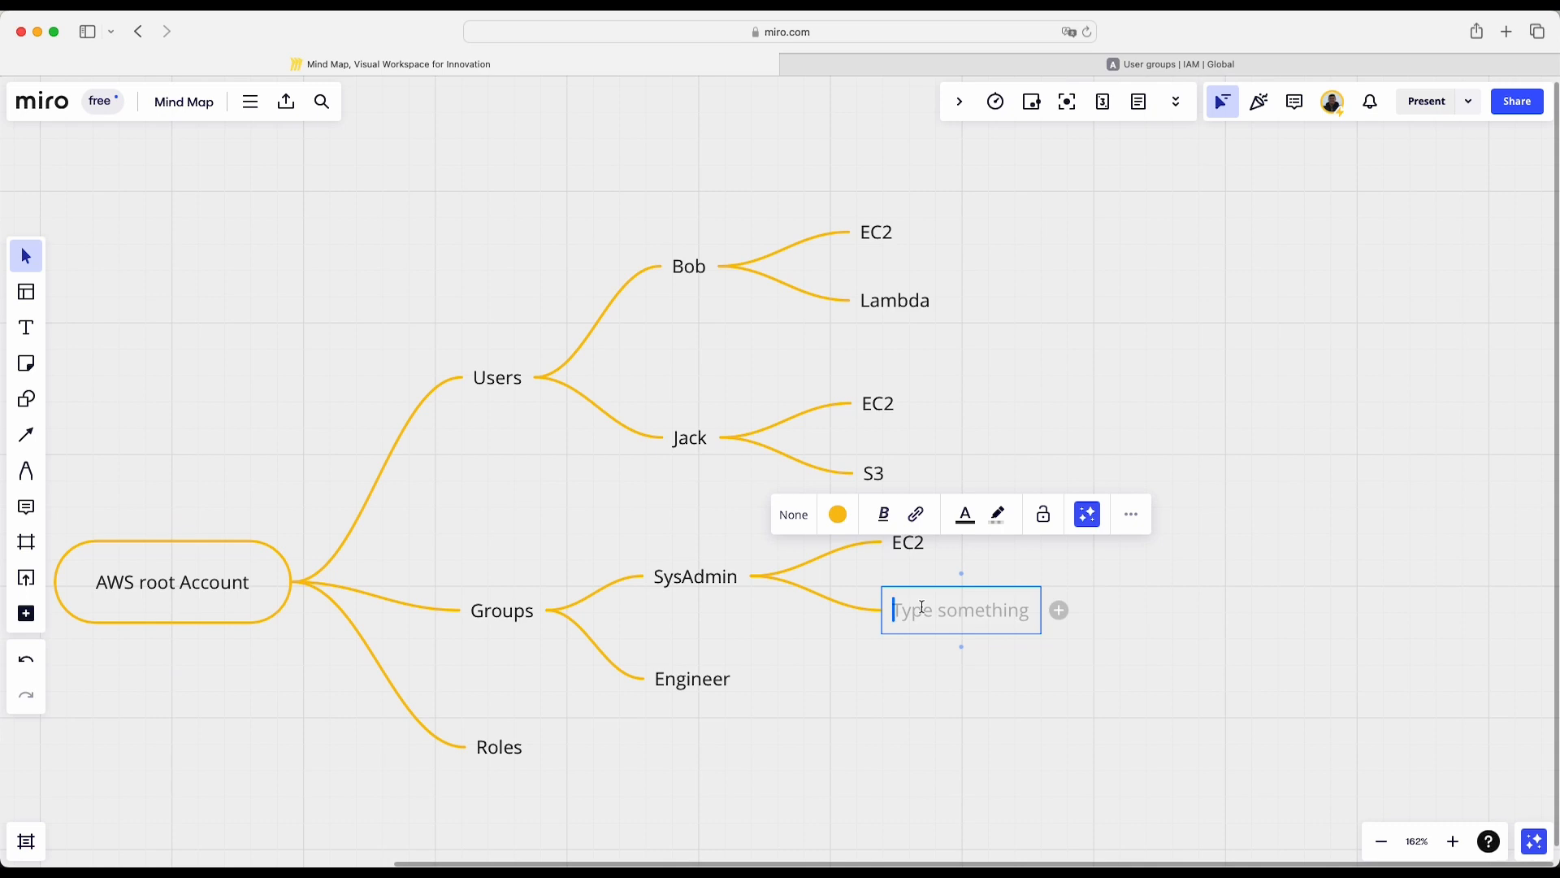
text(S3)
click(1066, 648)
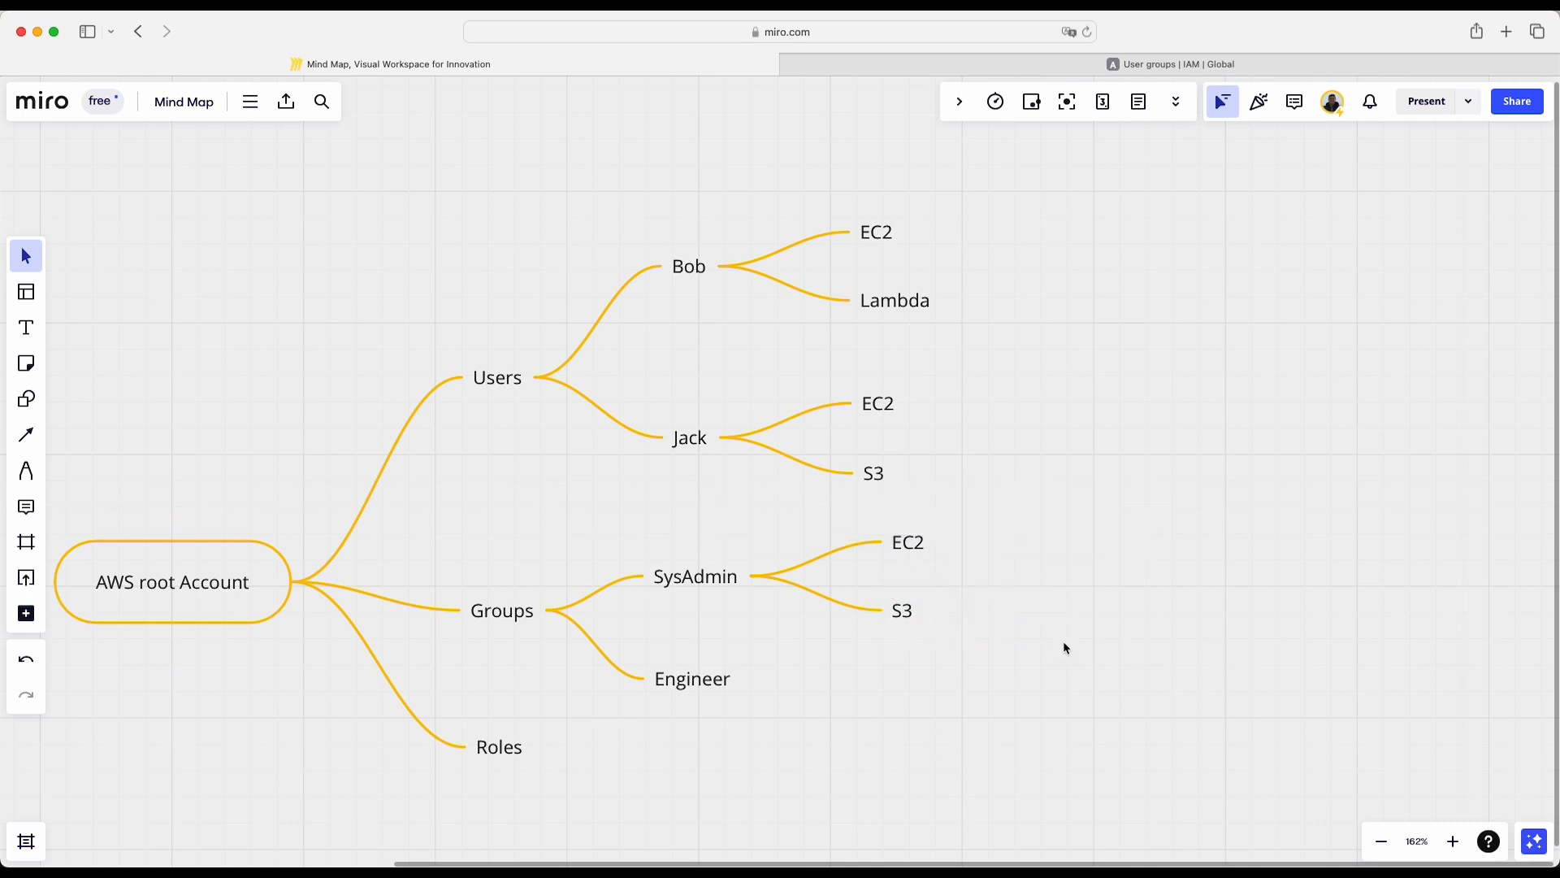
mouse_move(924, 530)
click(902, 611)
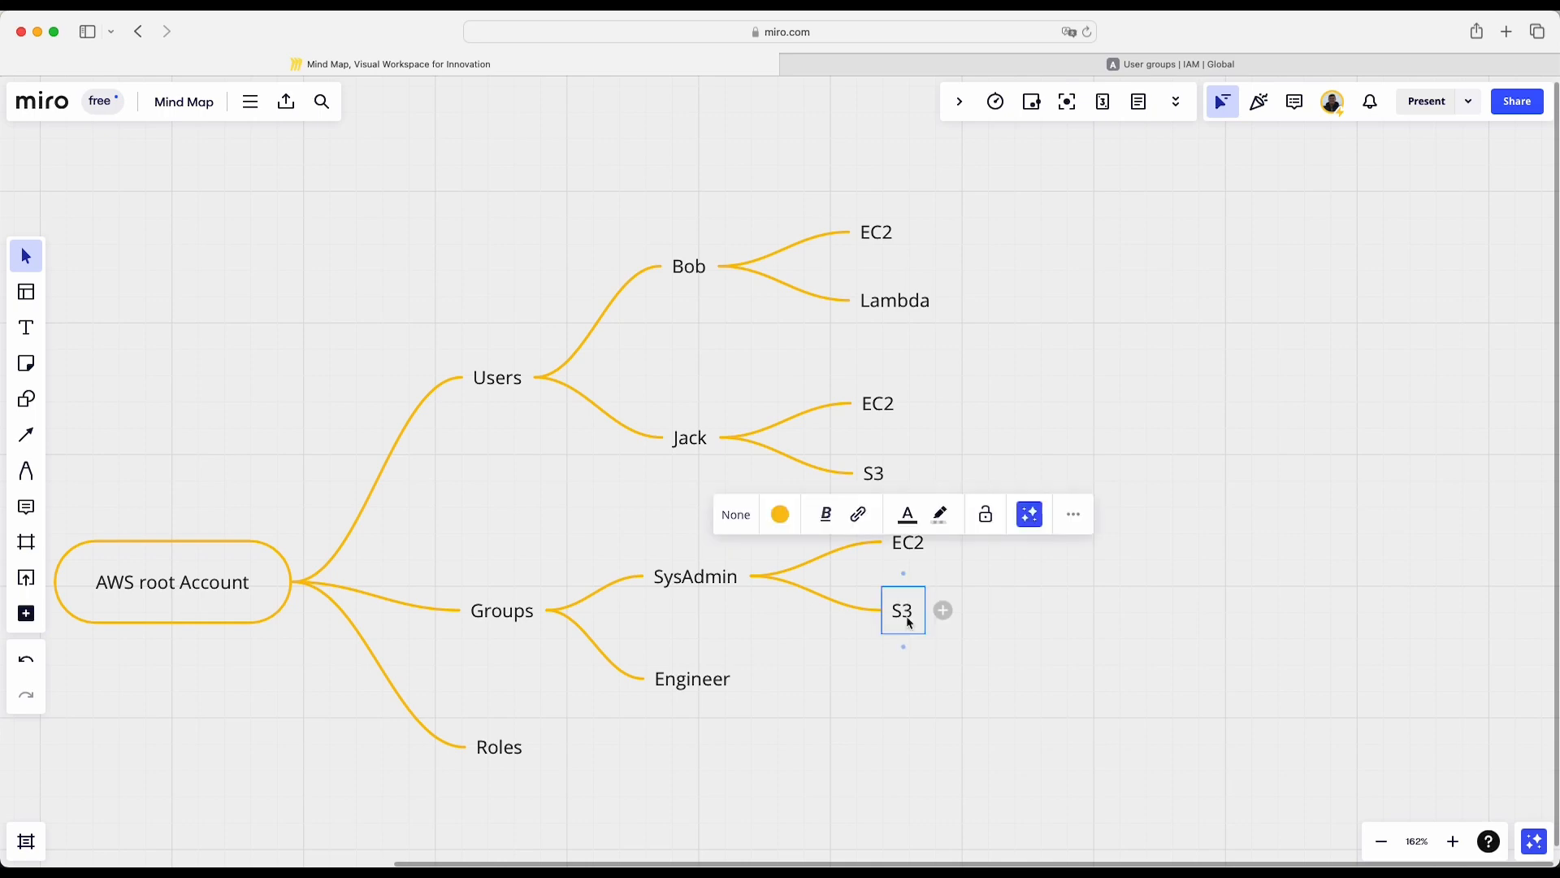
- Switch to the AWS IAM console and start a new user group named Engineer
click(736, 696)
click(1153, 63)
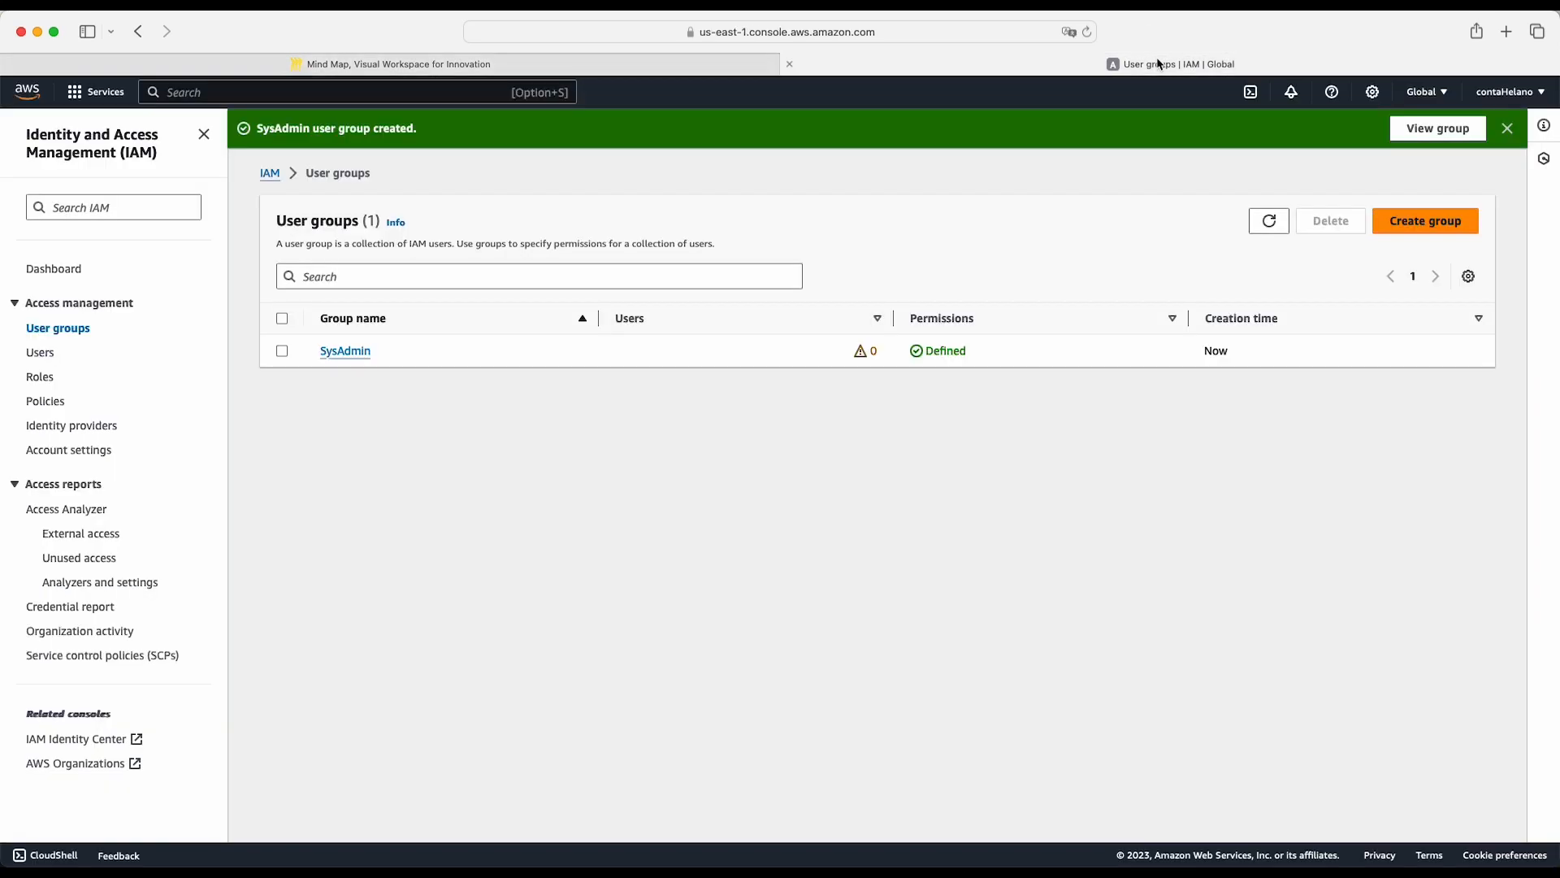
click(1412, 225)
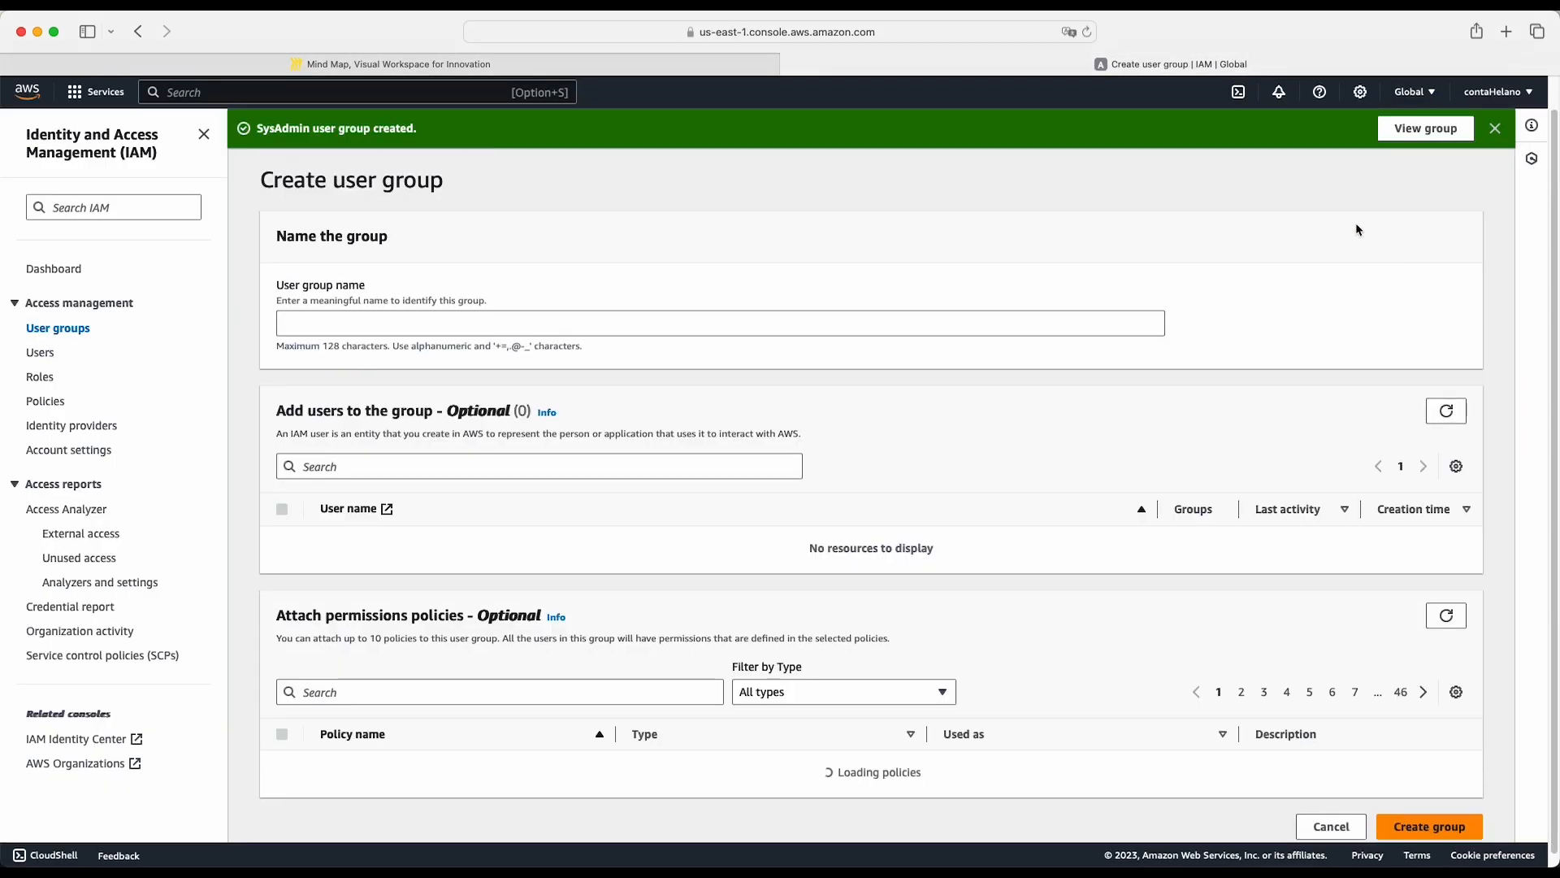
click(347, 325)
text(Engineer)
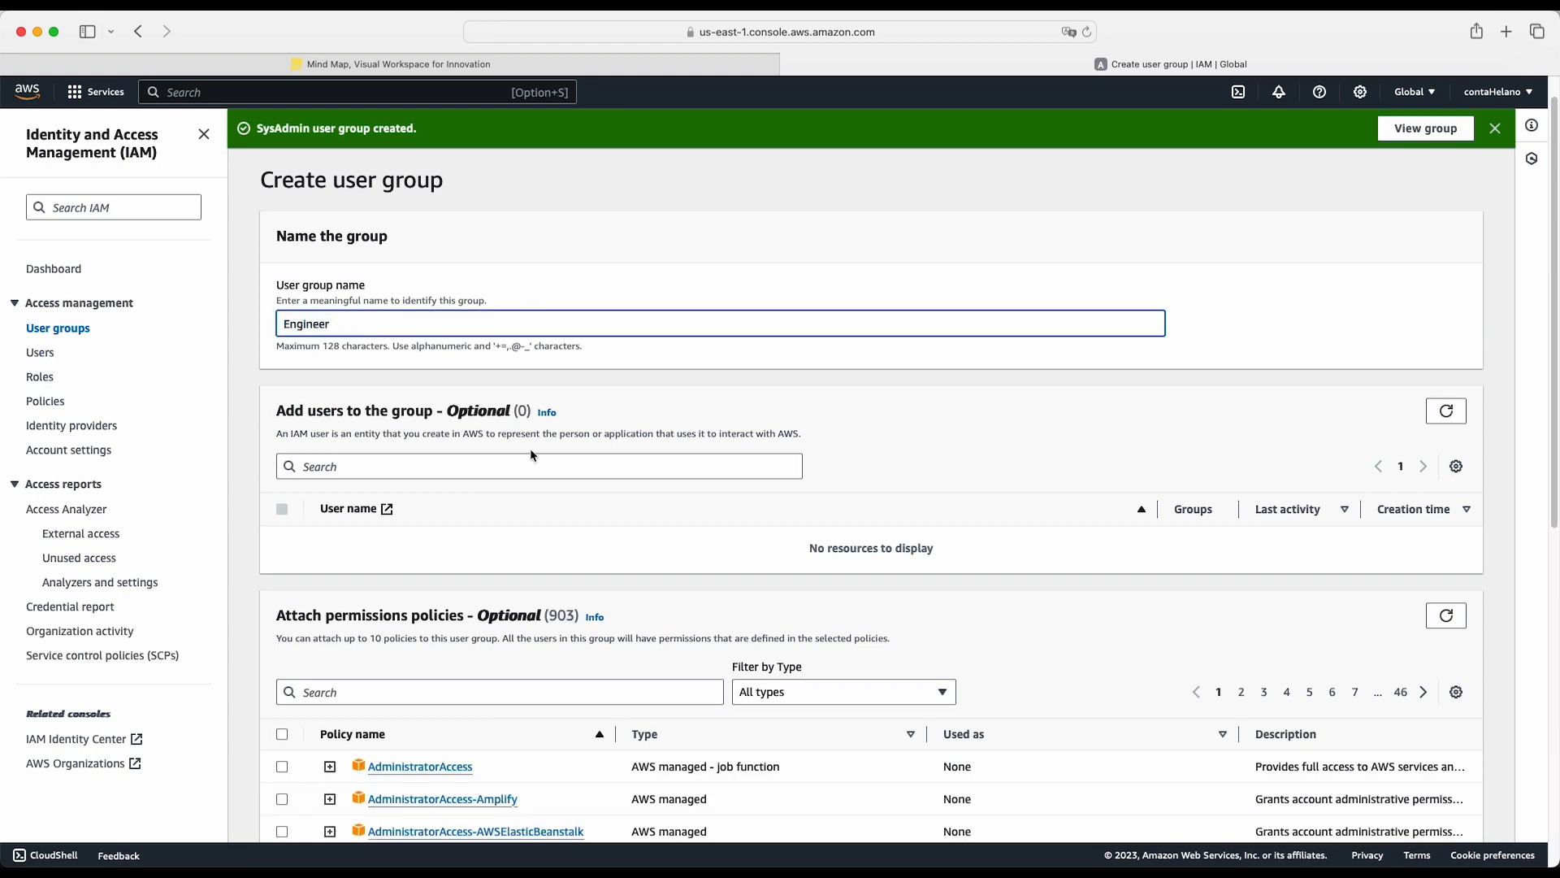
- Filter the permissions policies by EC2 and select AmazonEC2FullAccess for the Engineer group
scroll(444, 548, up, 1)
scroll(444, 548, down, 5)
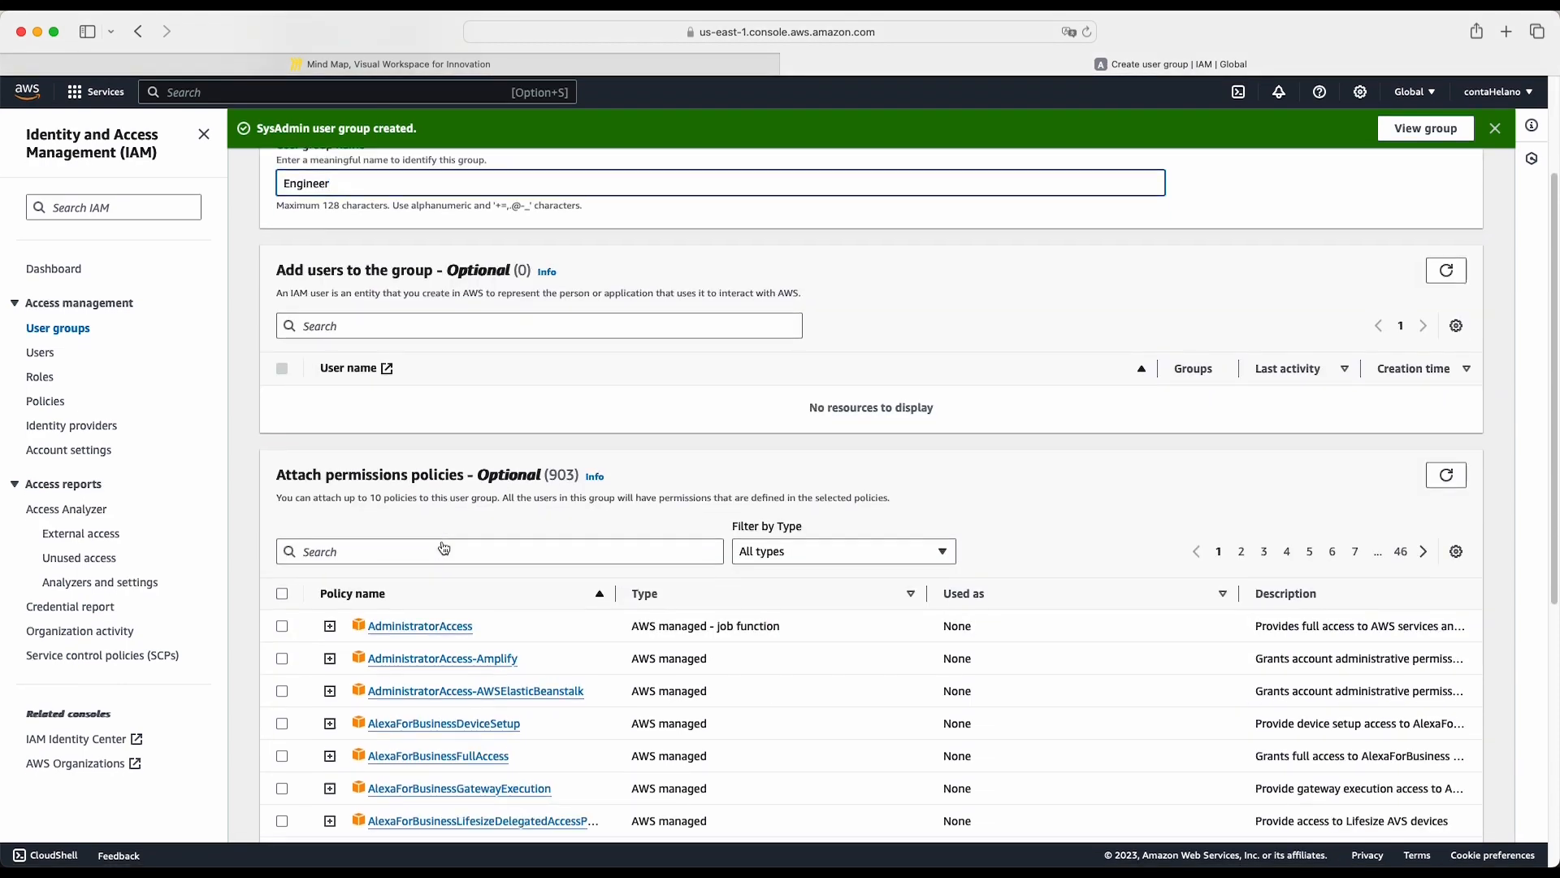
scroll(444, 548, up, 4)
scroll(444, 547, down, 10)
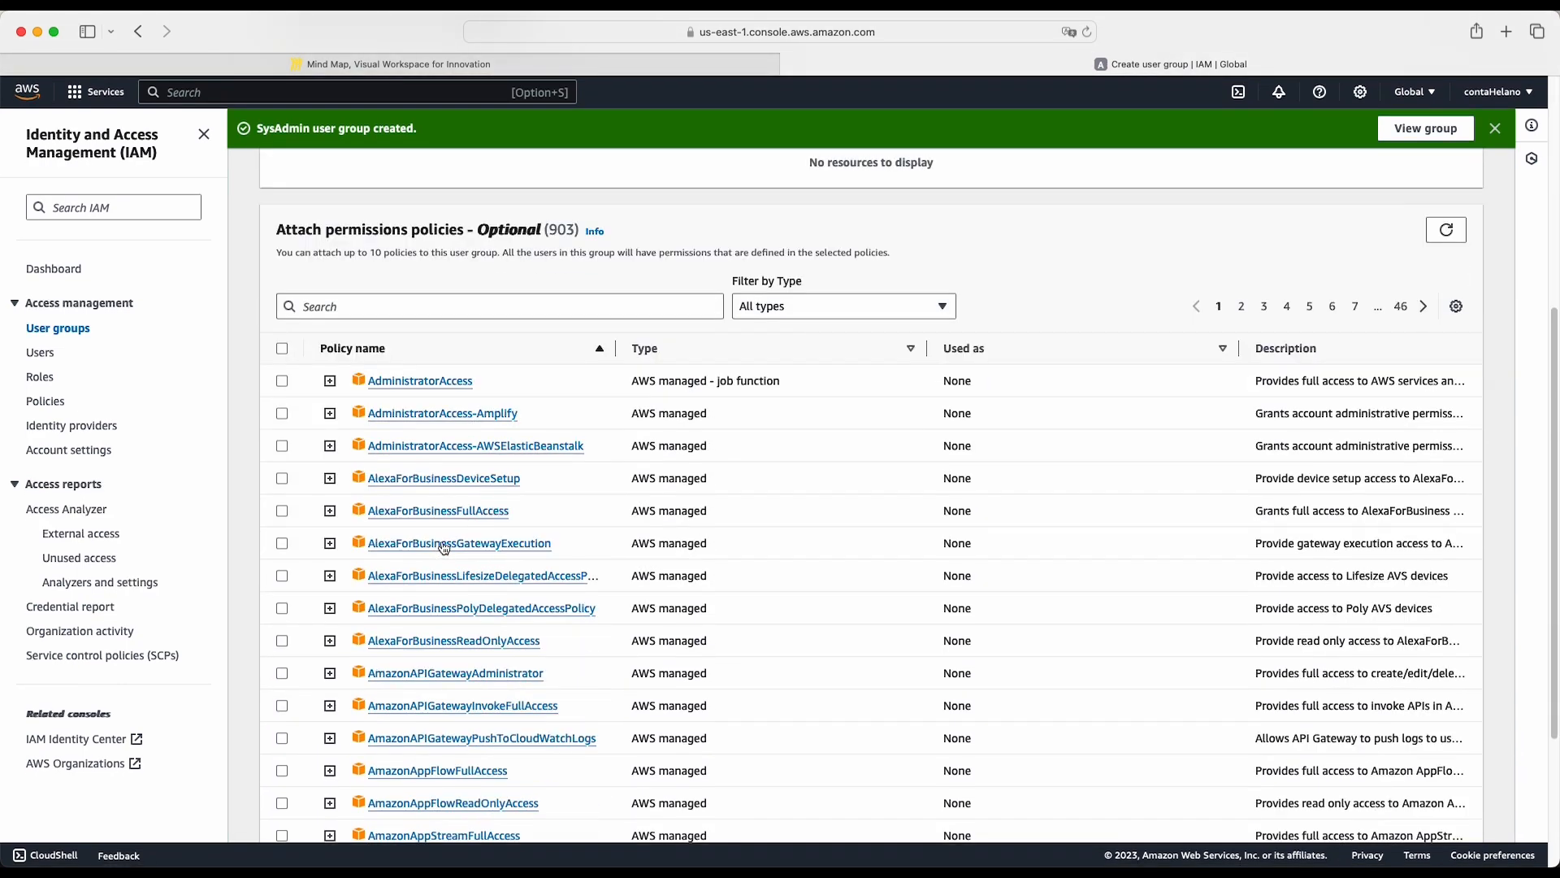
click(387, 231)
text(EC2)
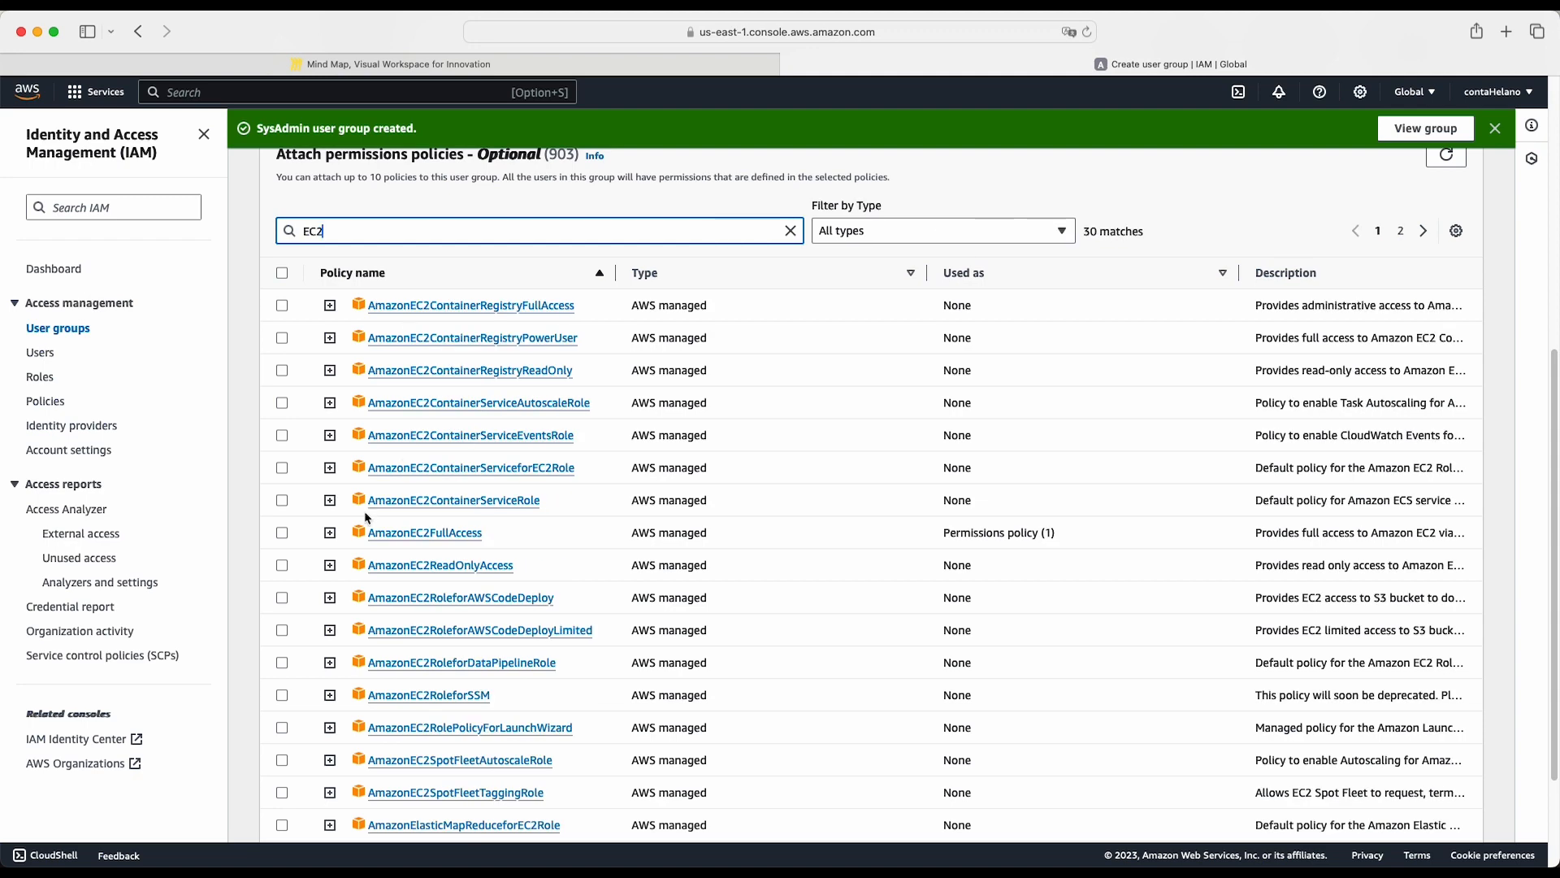
click(282, 533)
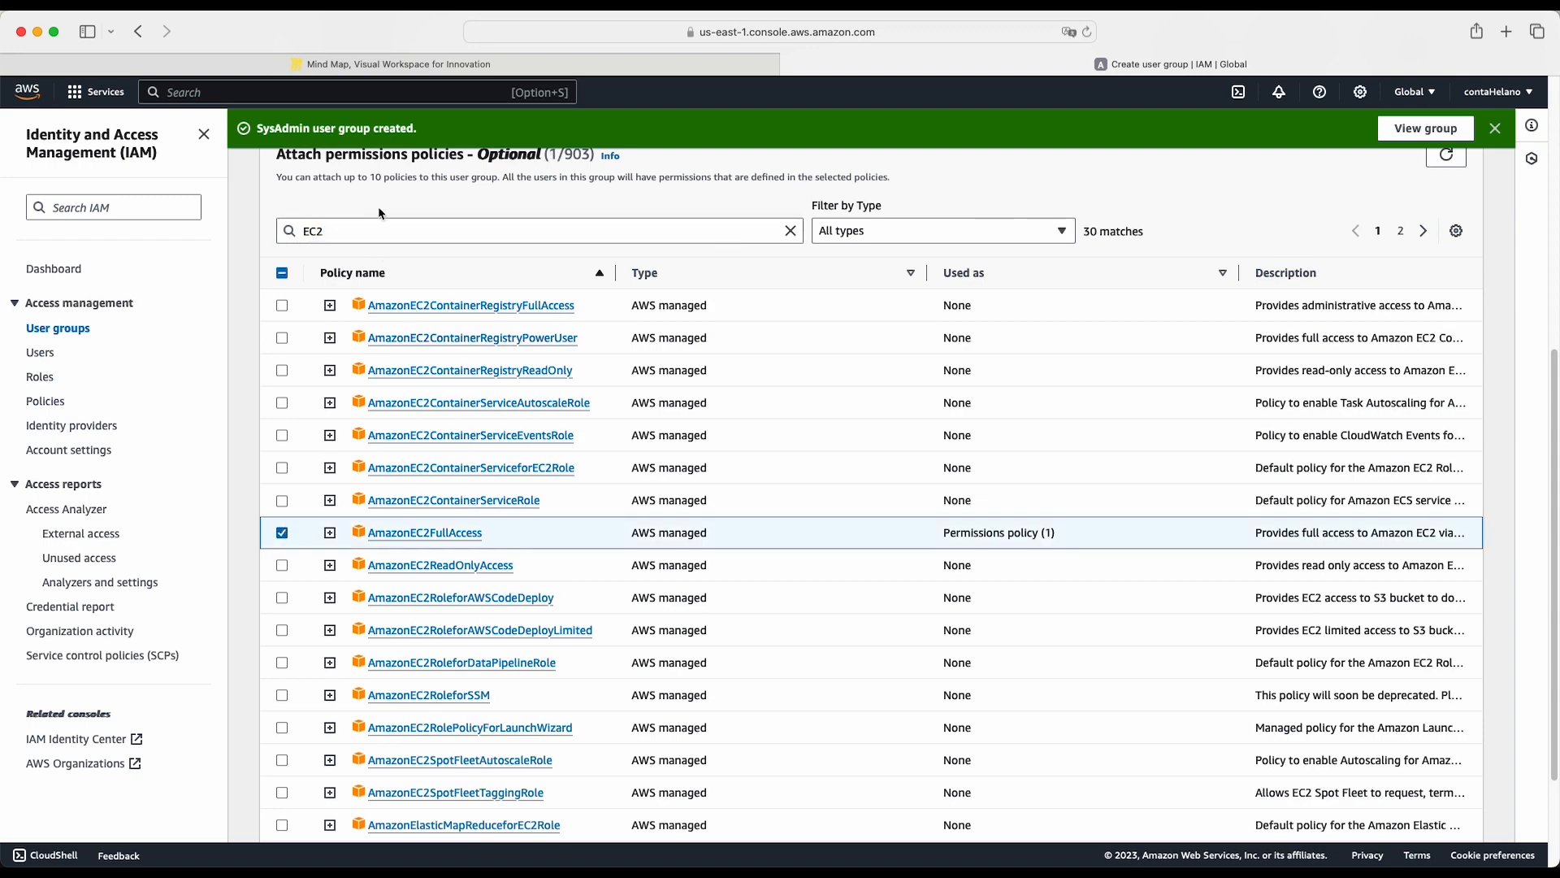
- Filter the policies by Lambda, select AWSLambda_FullAccess, and create the Engineer user group
drag(352, 231, 260, 235)
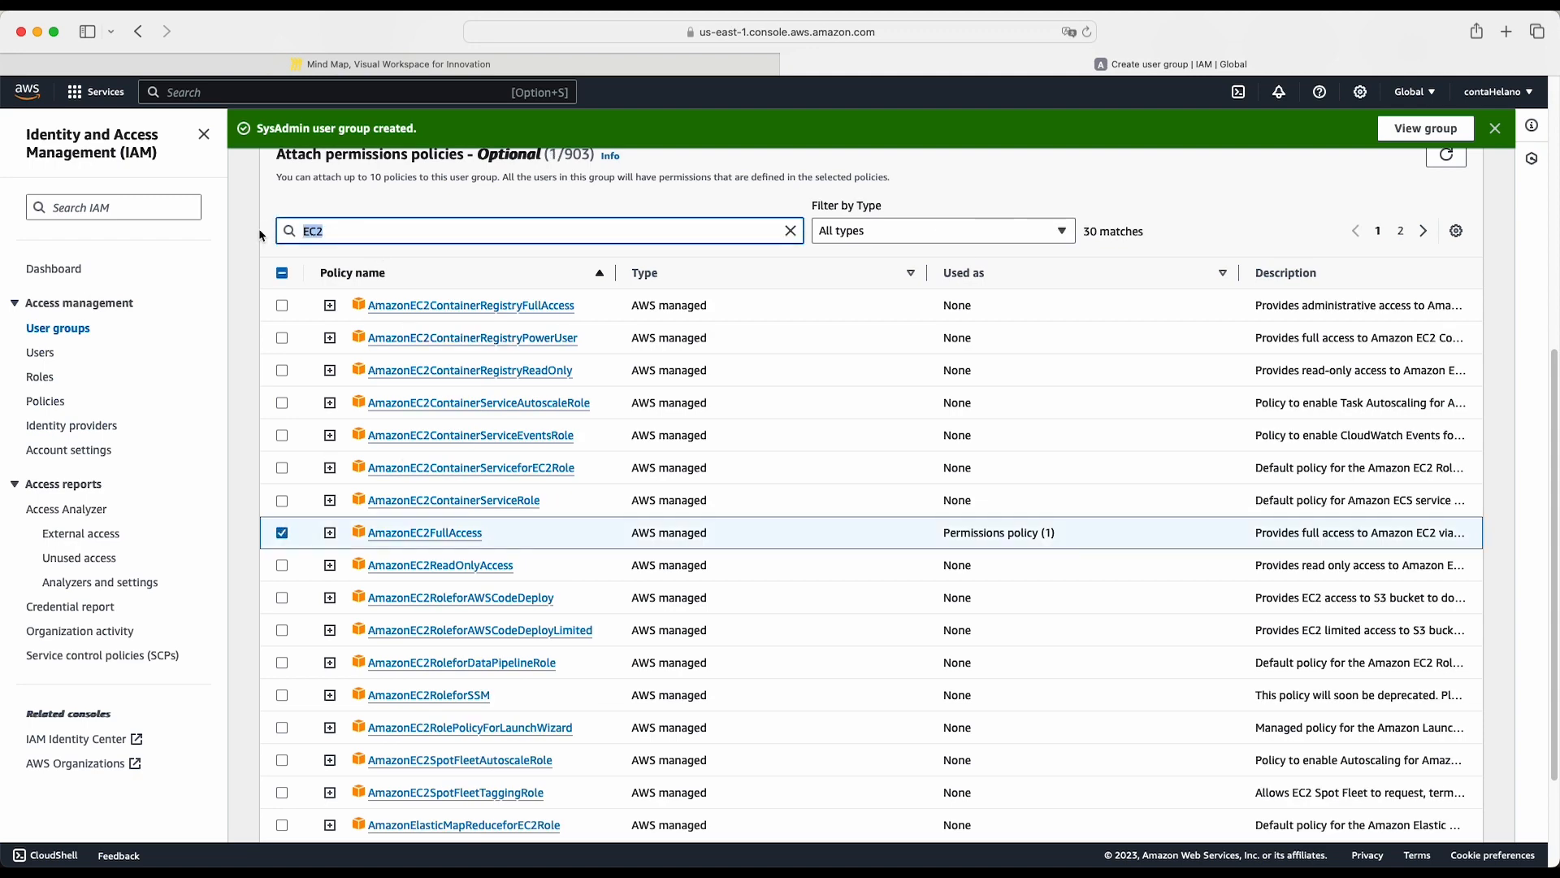
text(Lambda)
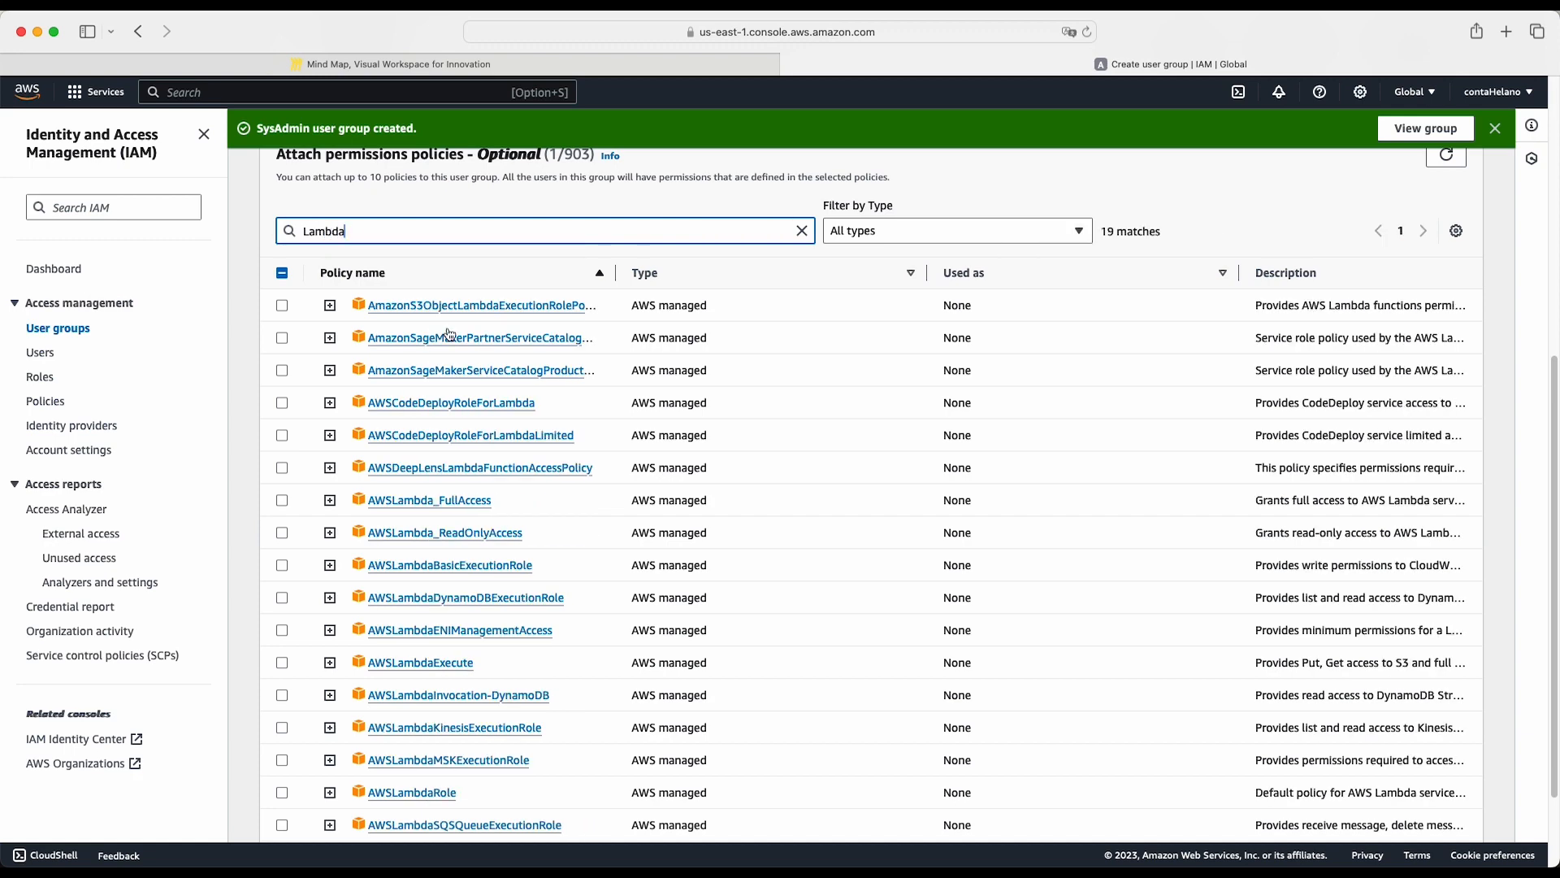
click(282, 500)
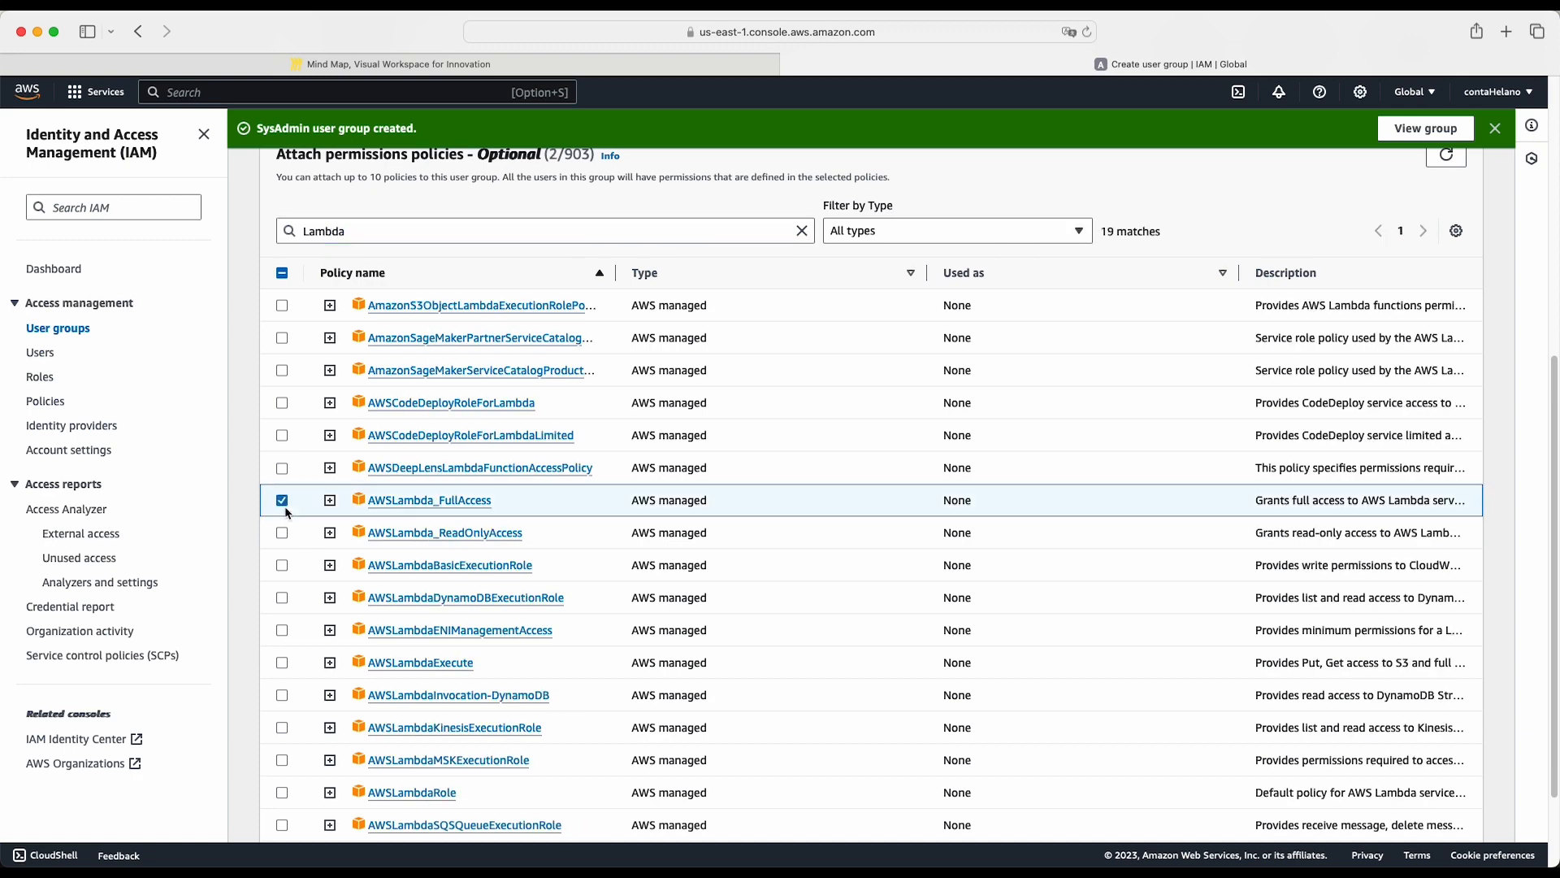
scroll(1236, 460, up, 3)
scroll(1236, 461, down, 5)
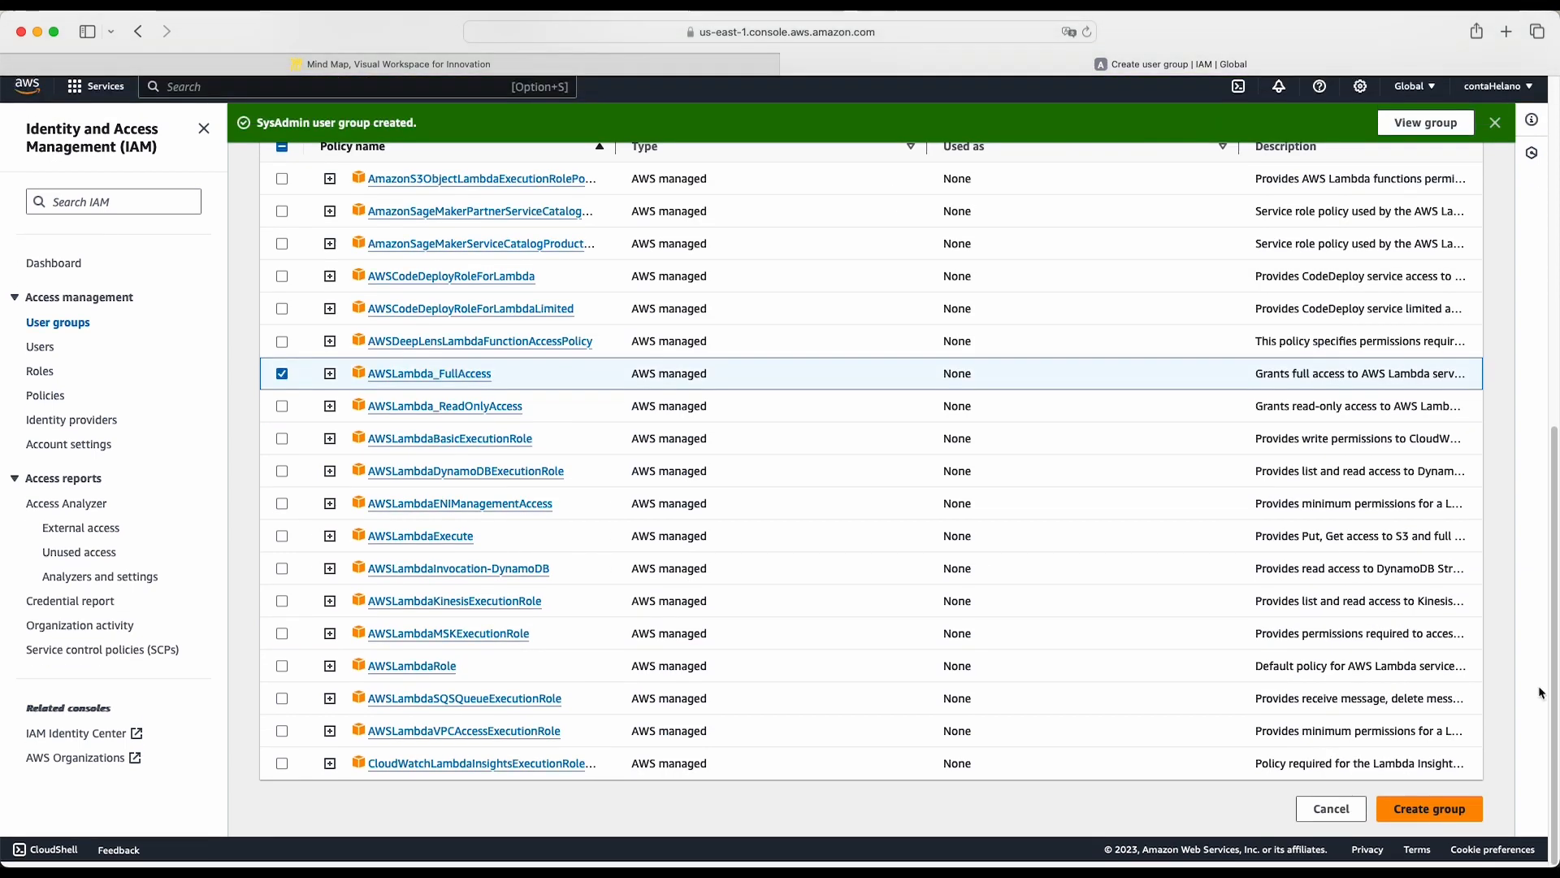
click(1428, 809)
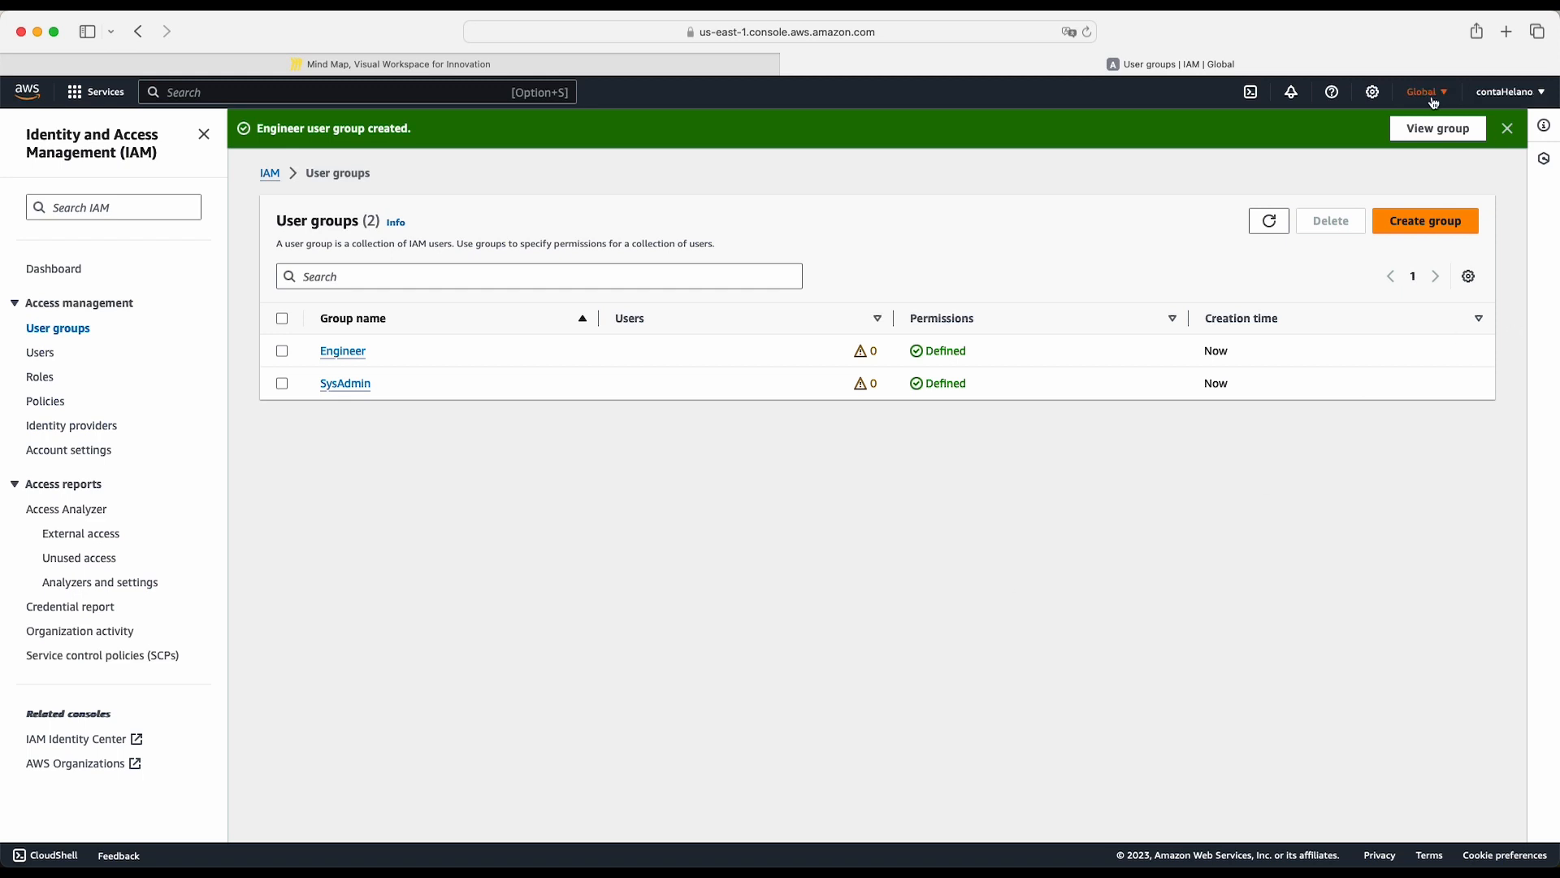
- View the Engineer group's details, then return to the user groups list and refresh it
click(1450, 130)
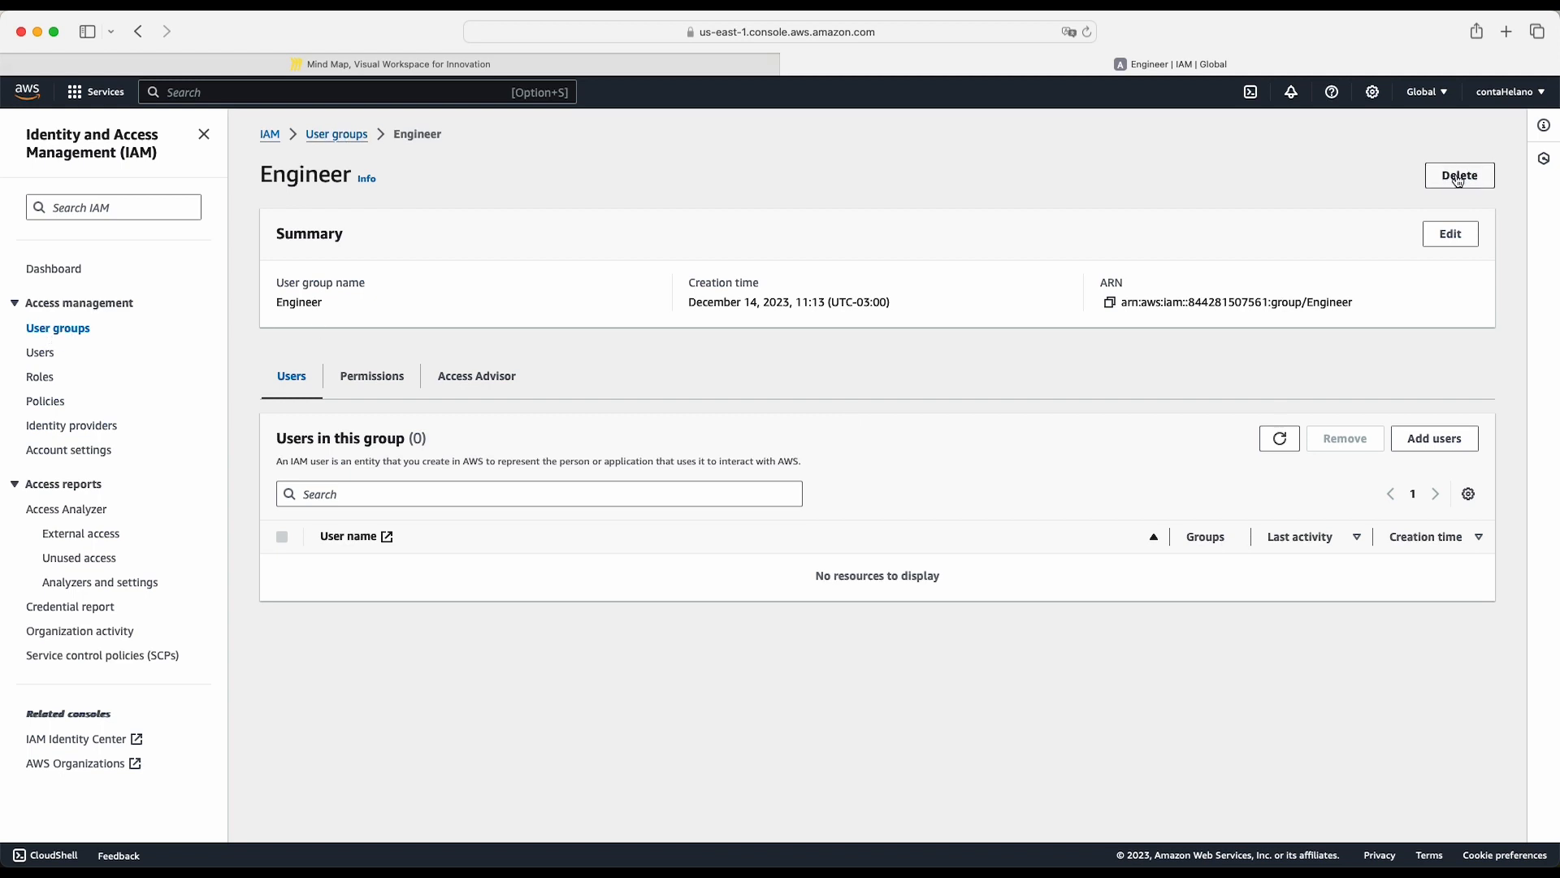
click(1279, 438)
click(337, 134)
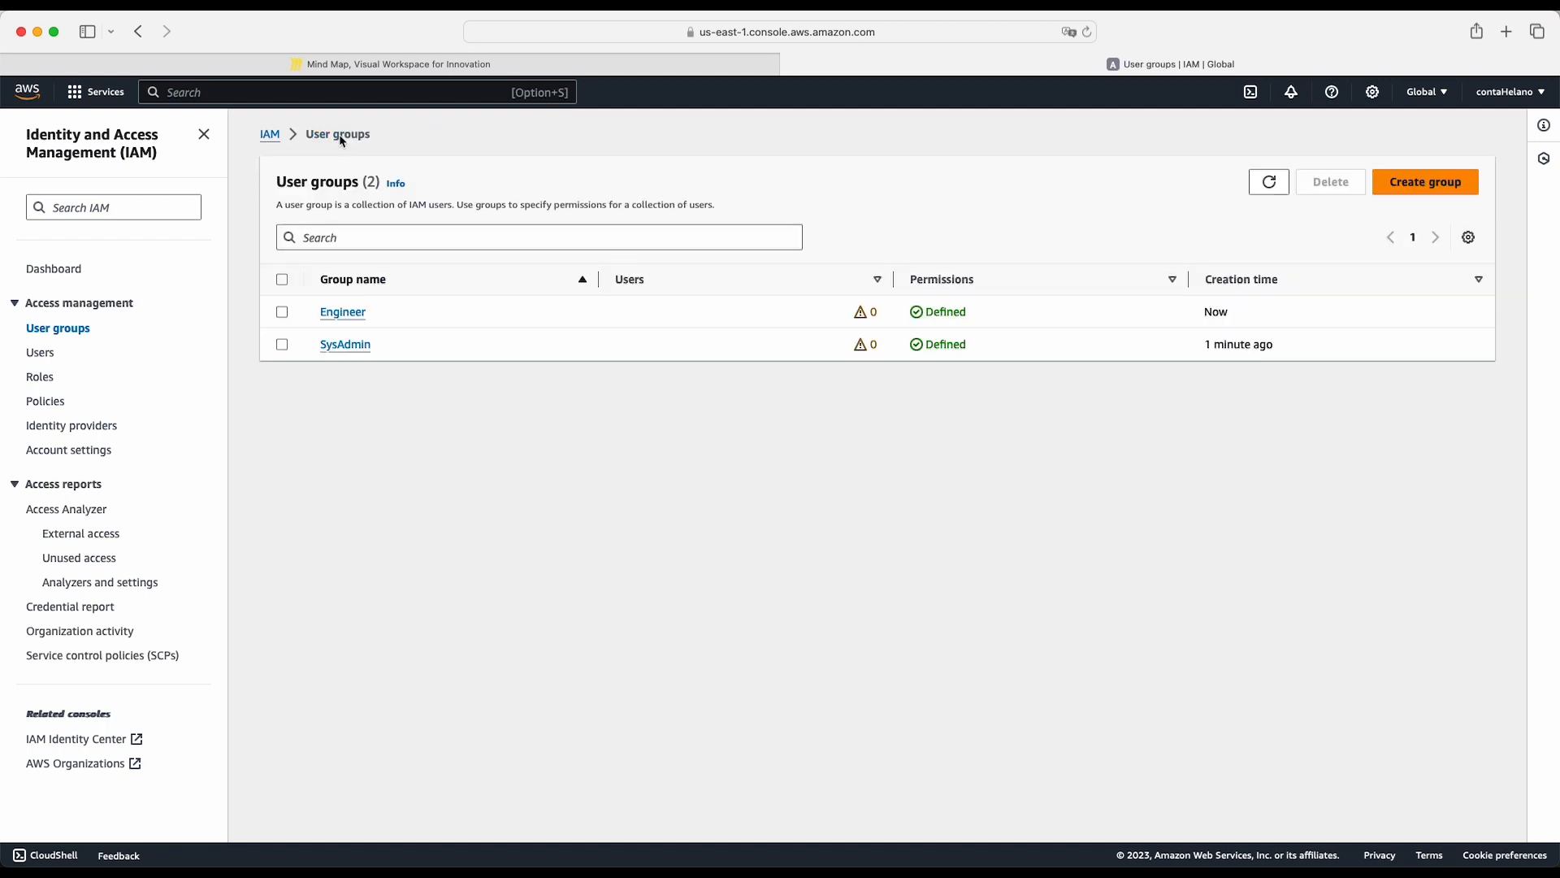
click(1278, 183)
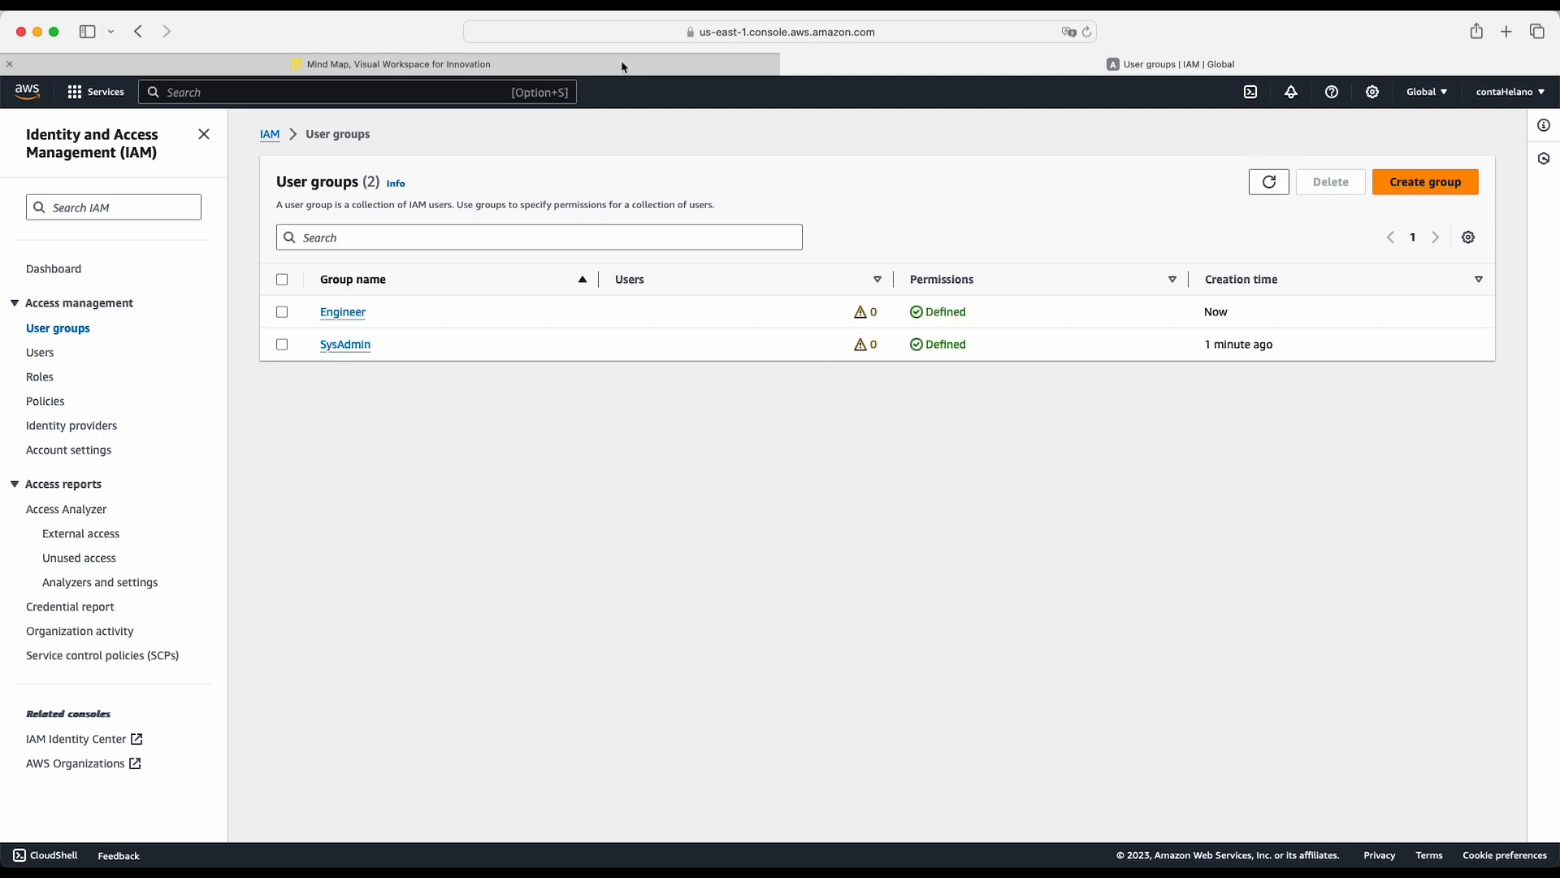
- Switch to the Miro mind map and add two child nodes, EC2 and Lambda, to the Engineer node
mouse_move(623, 65)
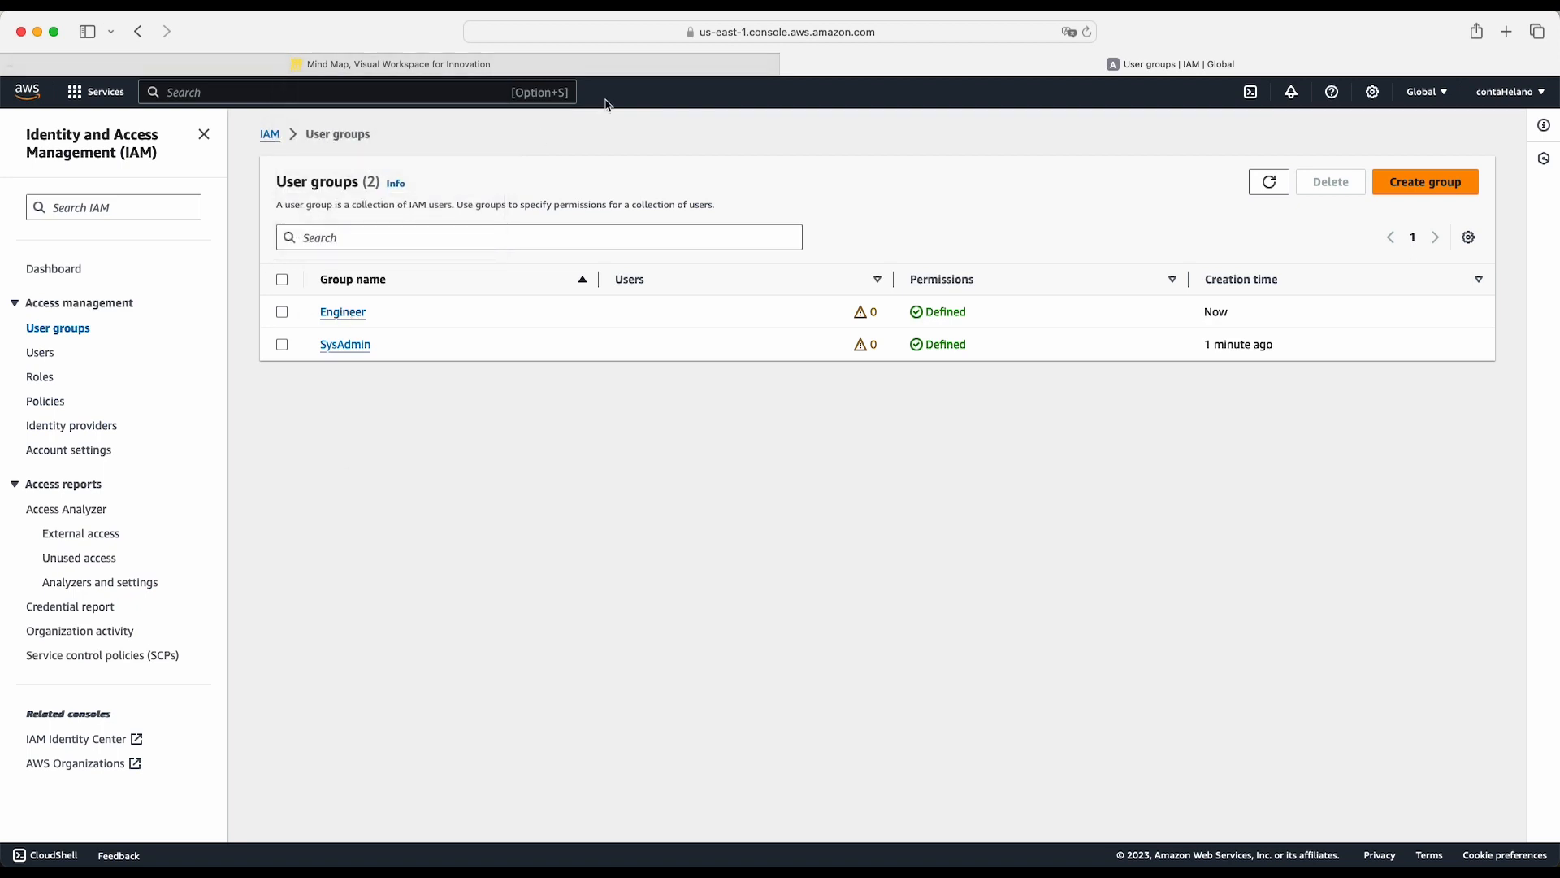
click(672, 56)
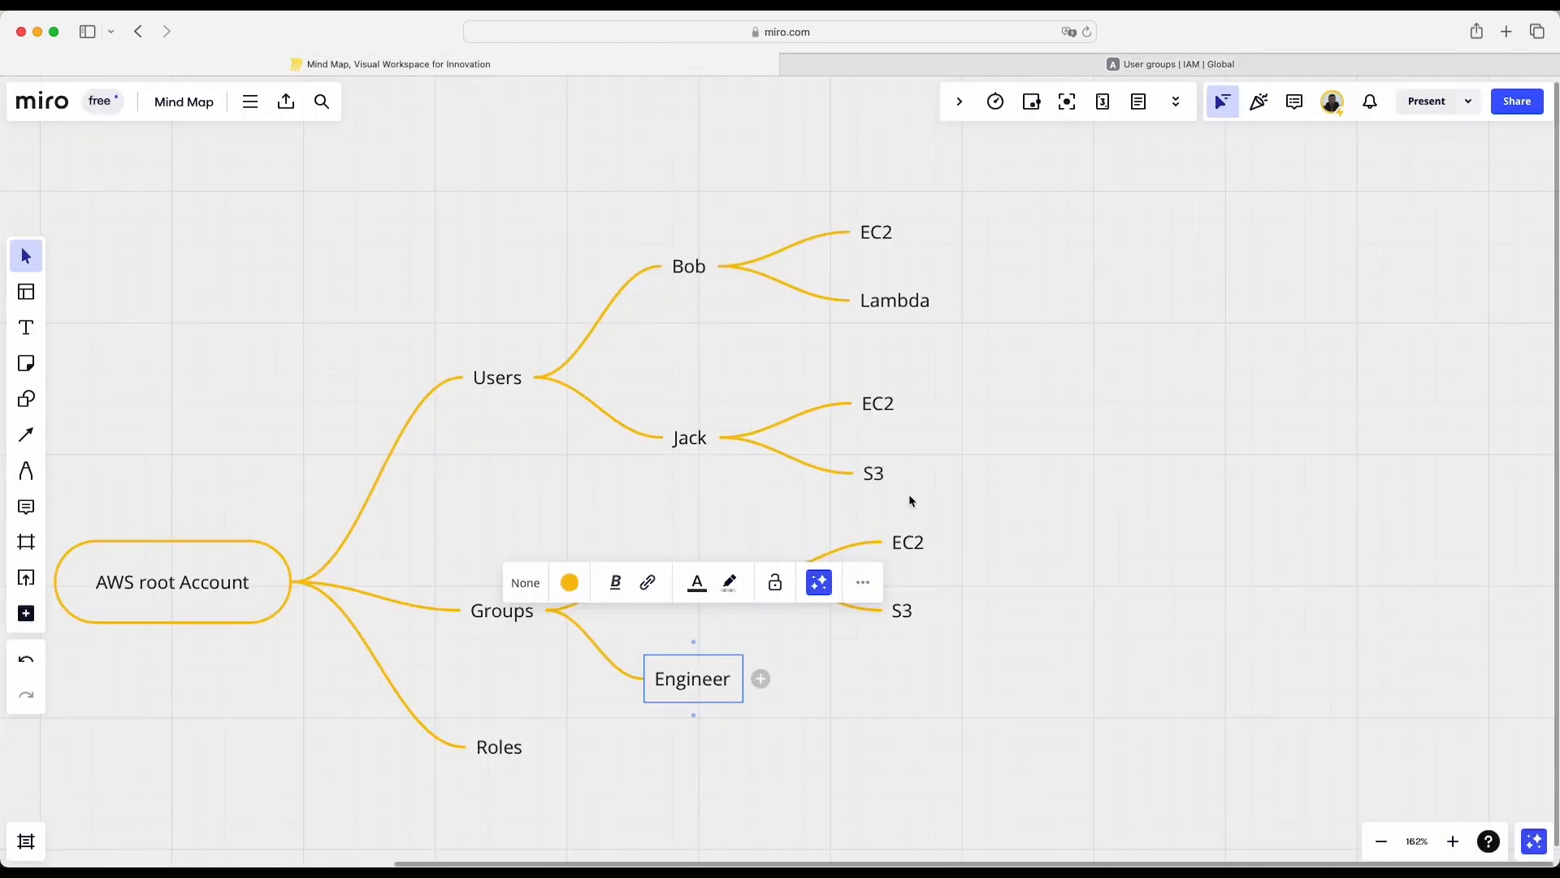
click(897, 685)
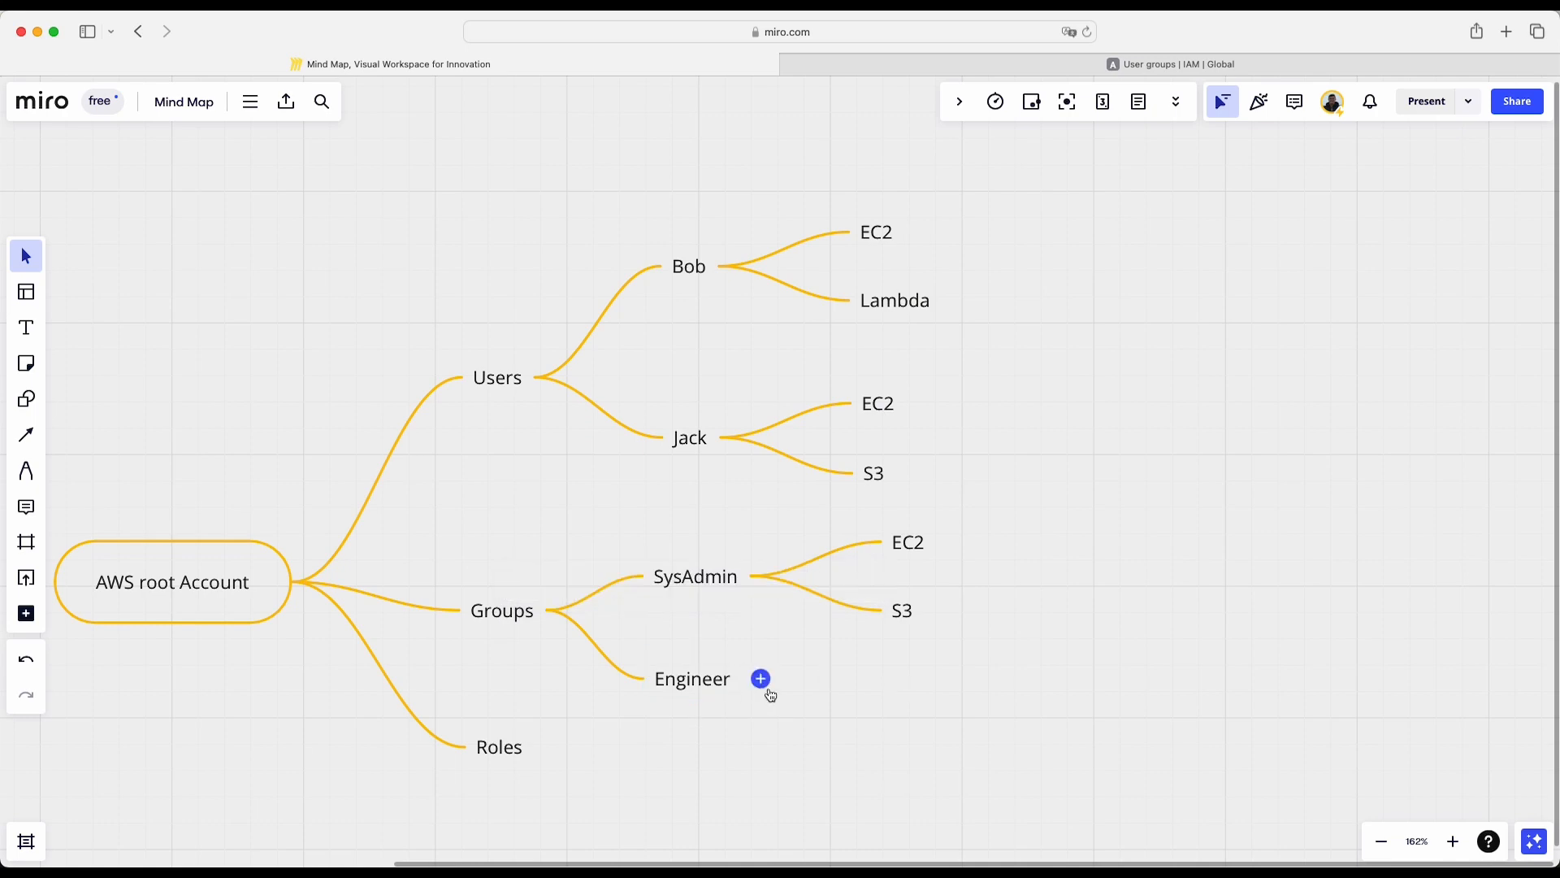
click(764, 685)
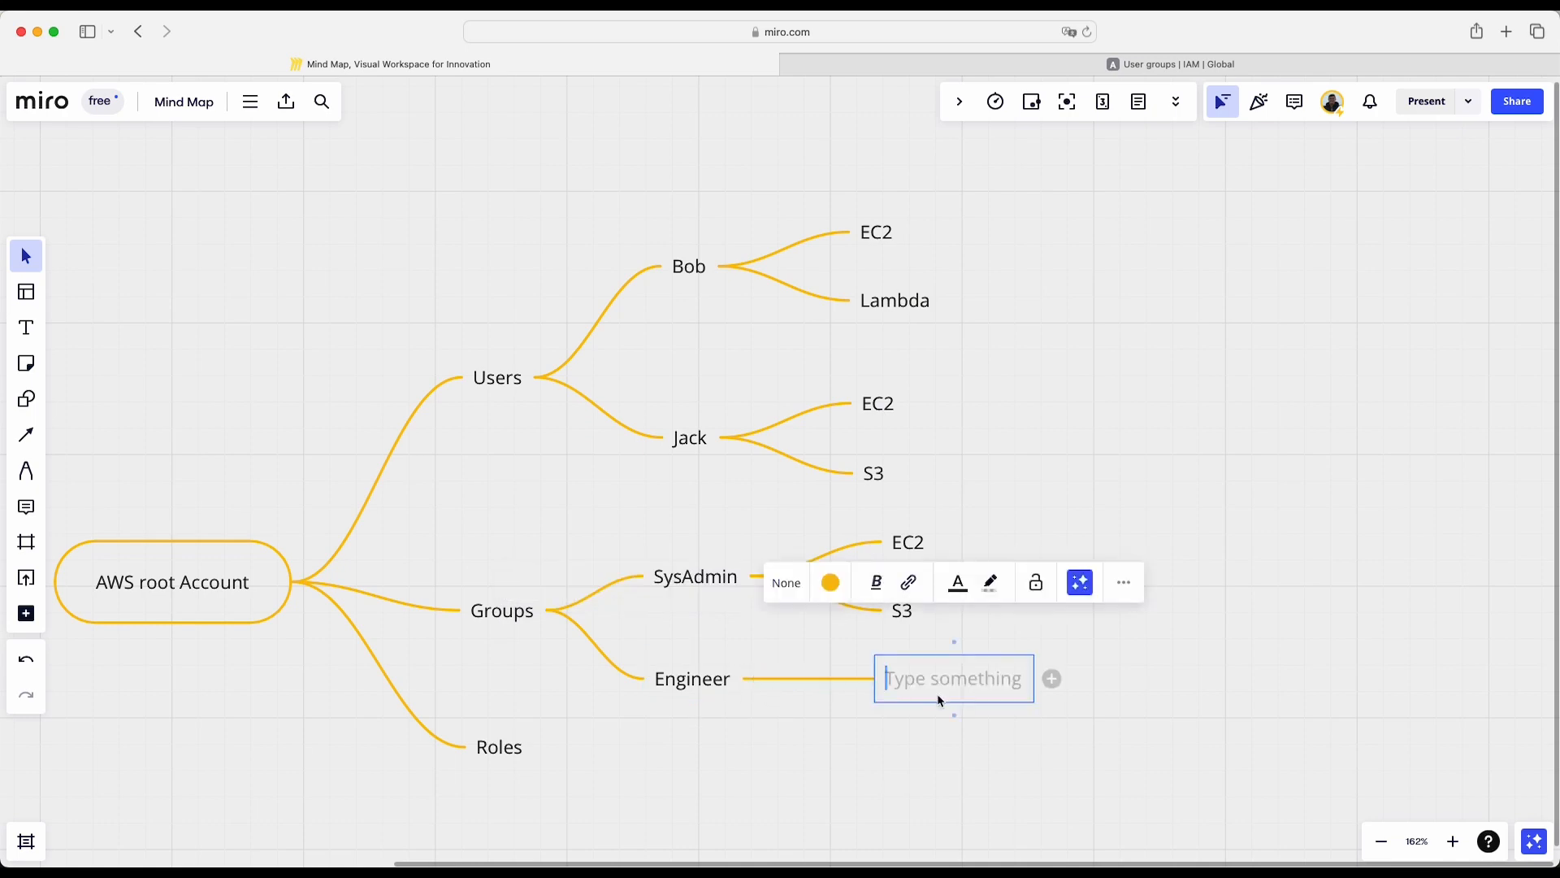
text(EC)
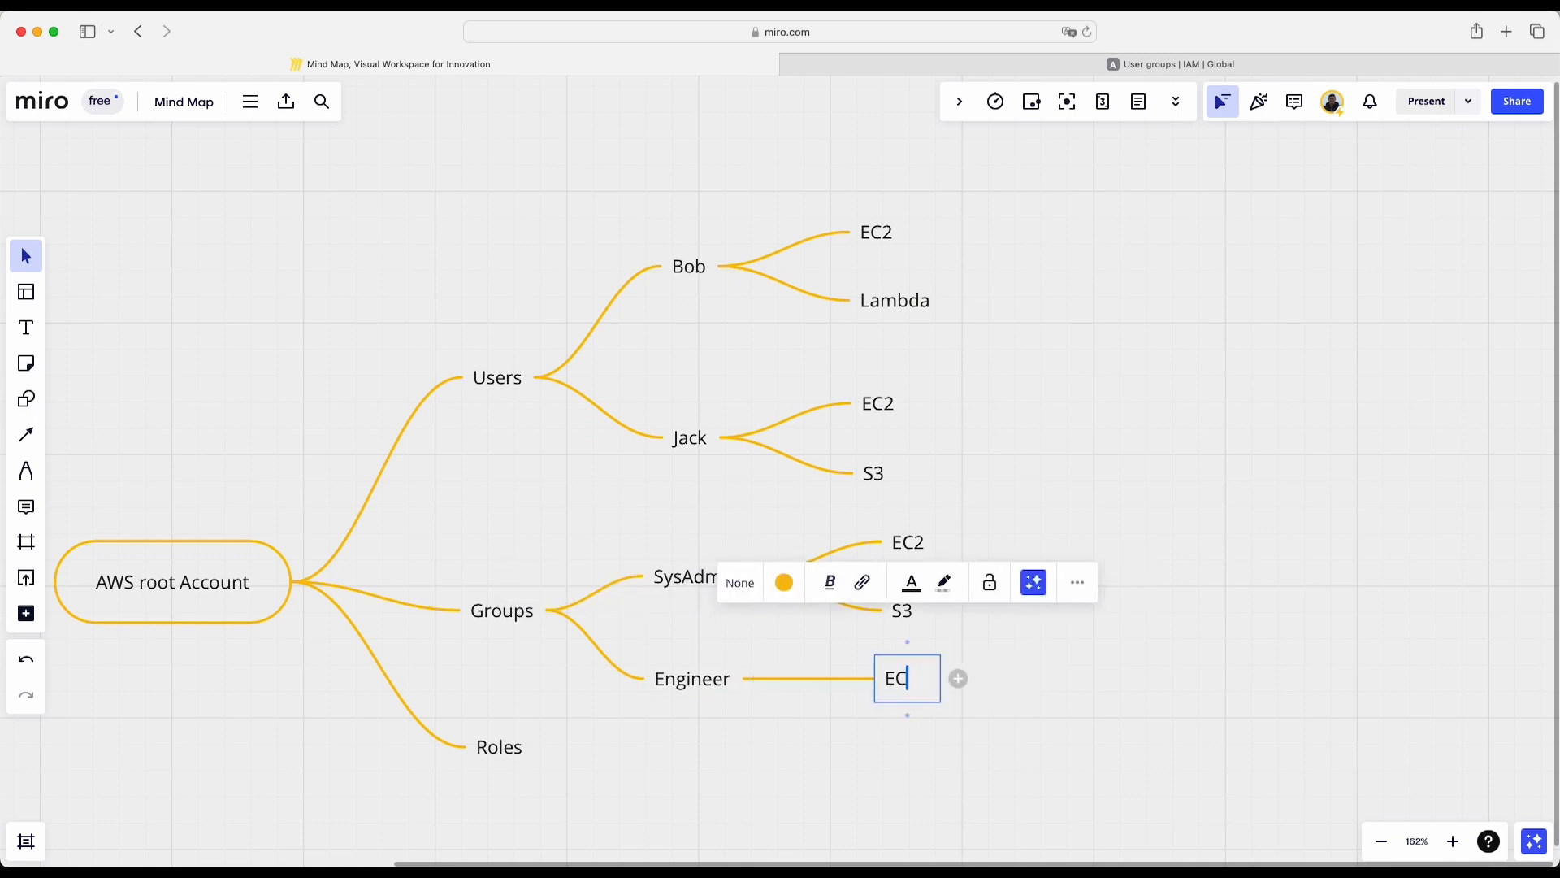
text(2)
key(Return)
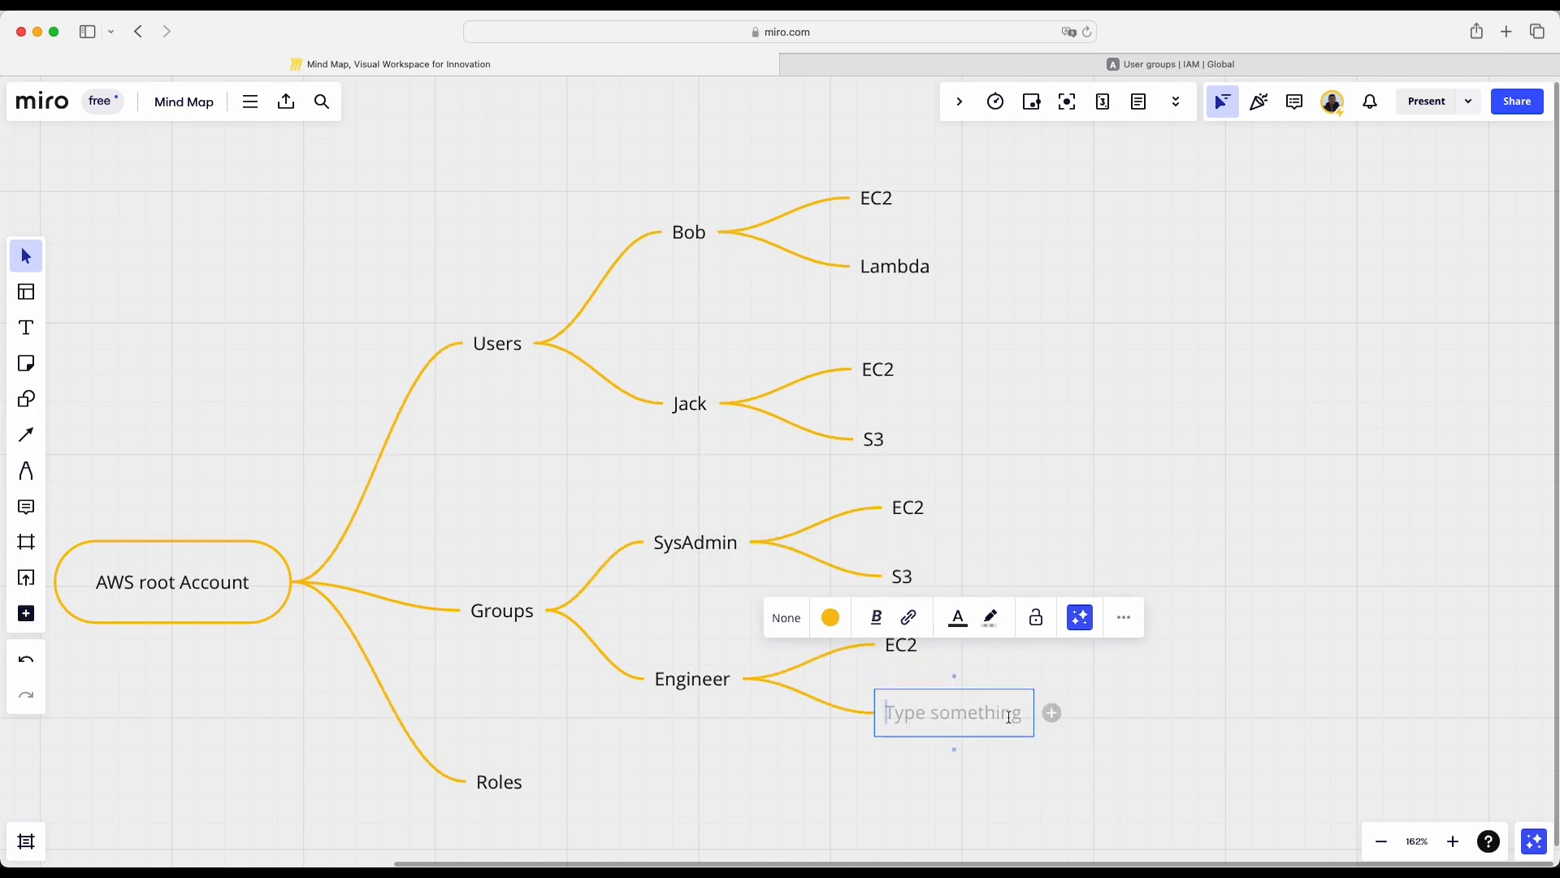
text(S)
key(BackSpace)
text(Lambda)
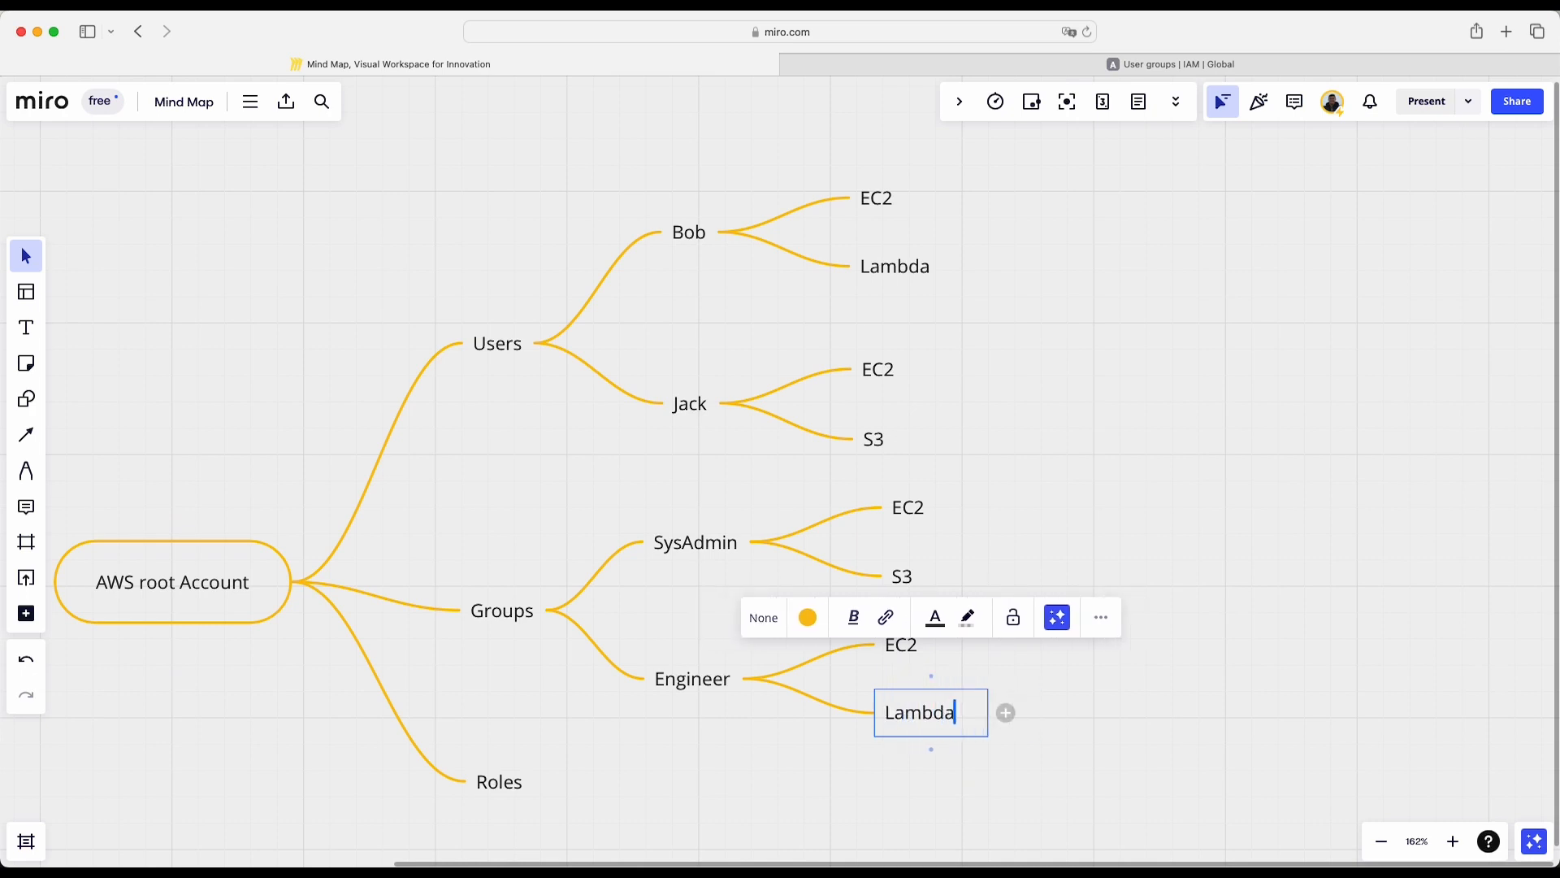
click(1150, 776)
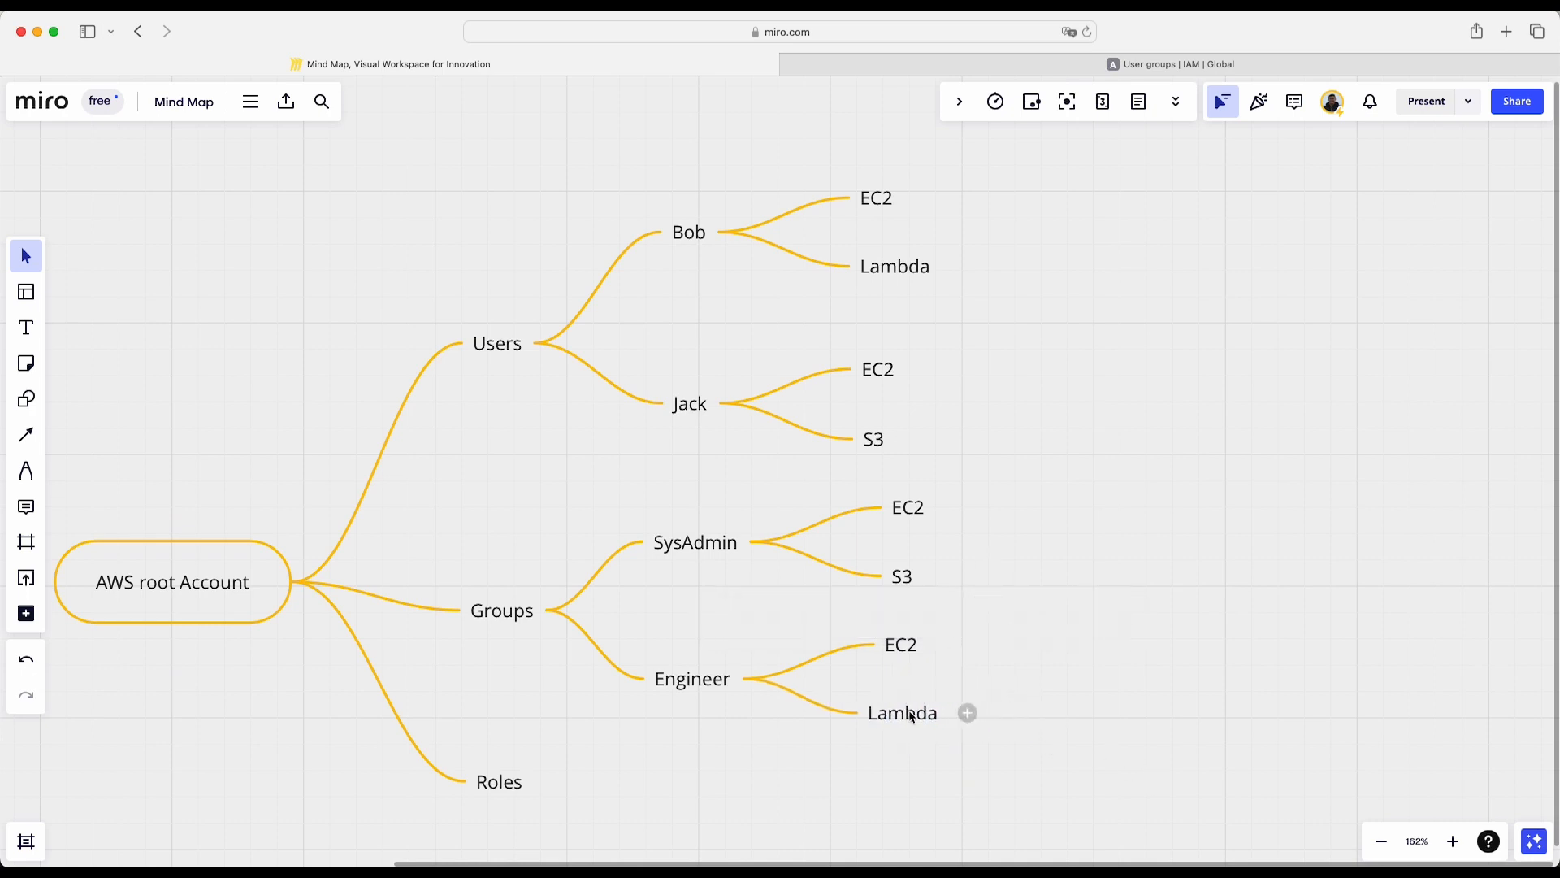
- Delete the Lambda and EC2 nodes under the first user in the mind map
mouse_move(693, 244)
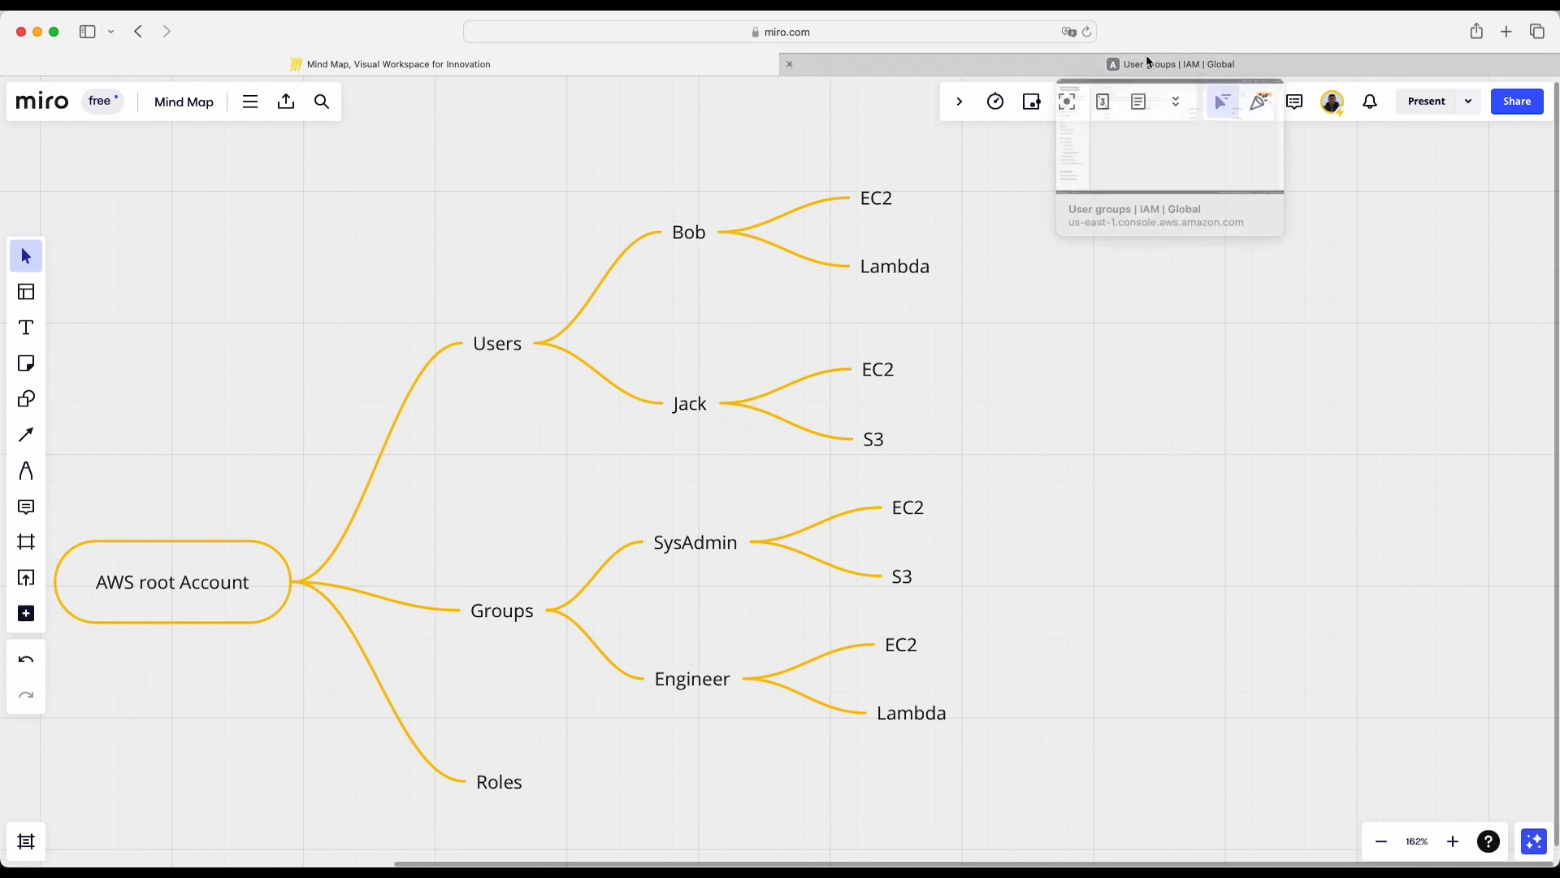
click(949, 269)
click(872, 265)
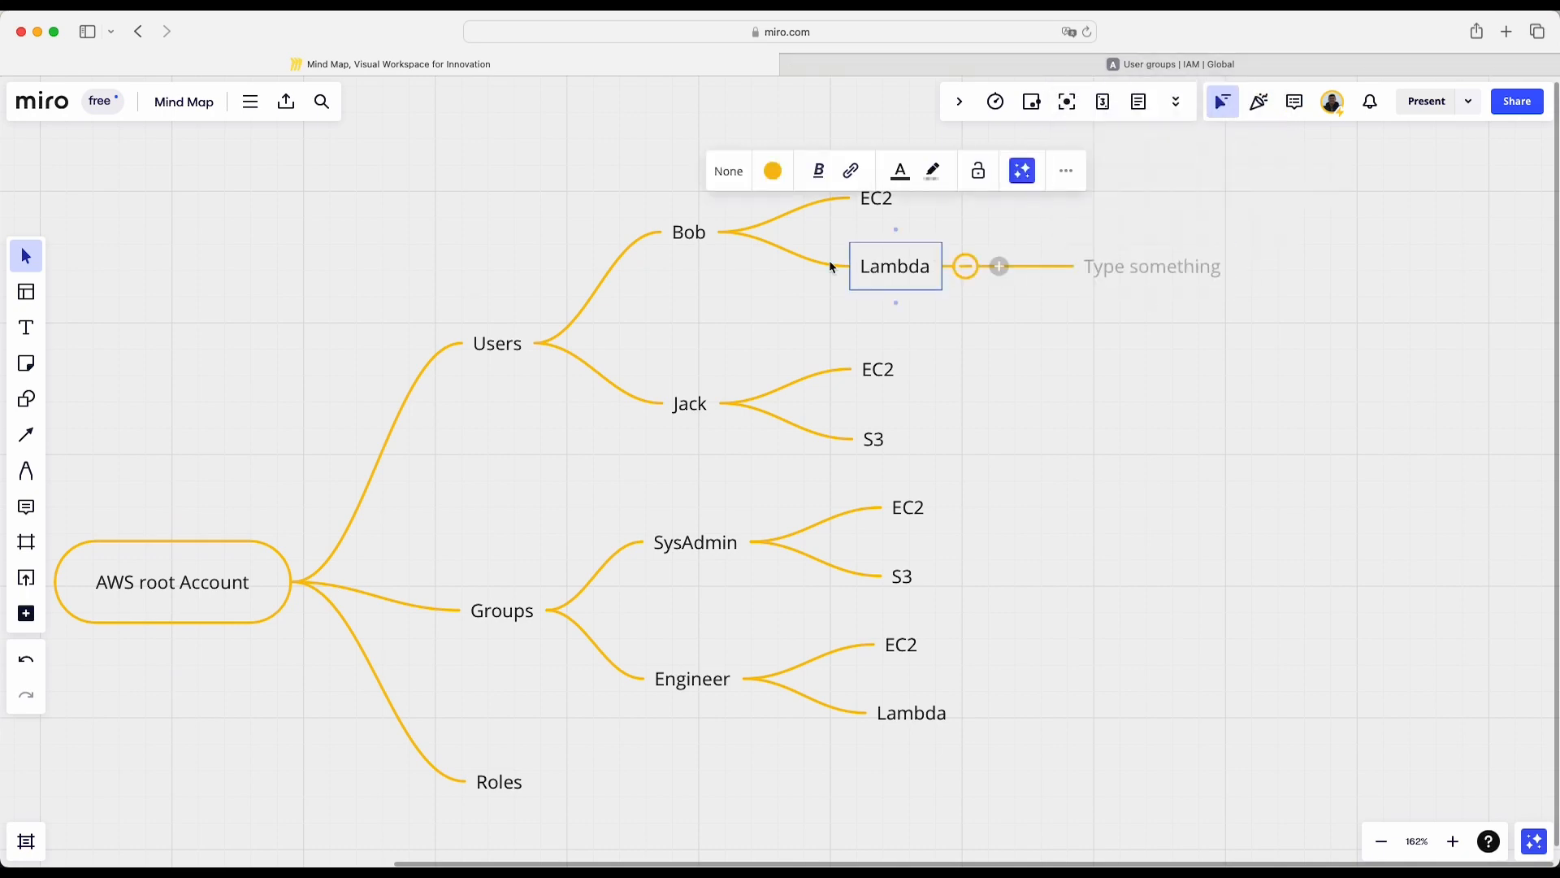
click(828, 263)
click(874, 277)
key(BackSpace)
click(864, 203)
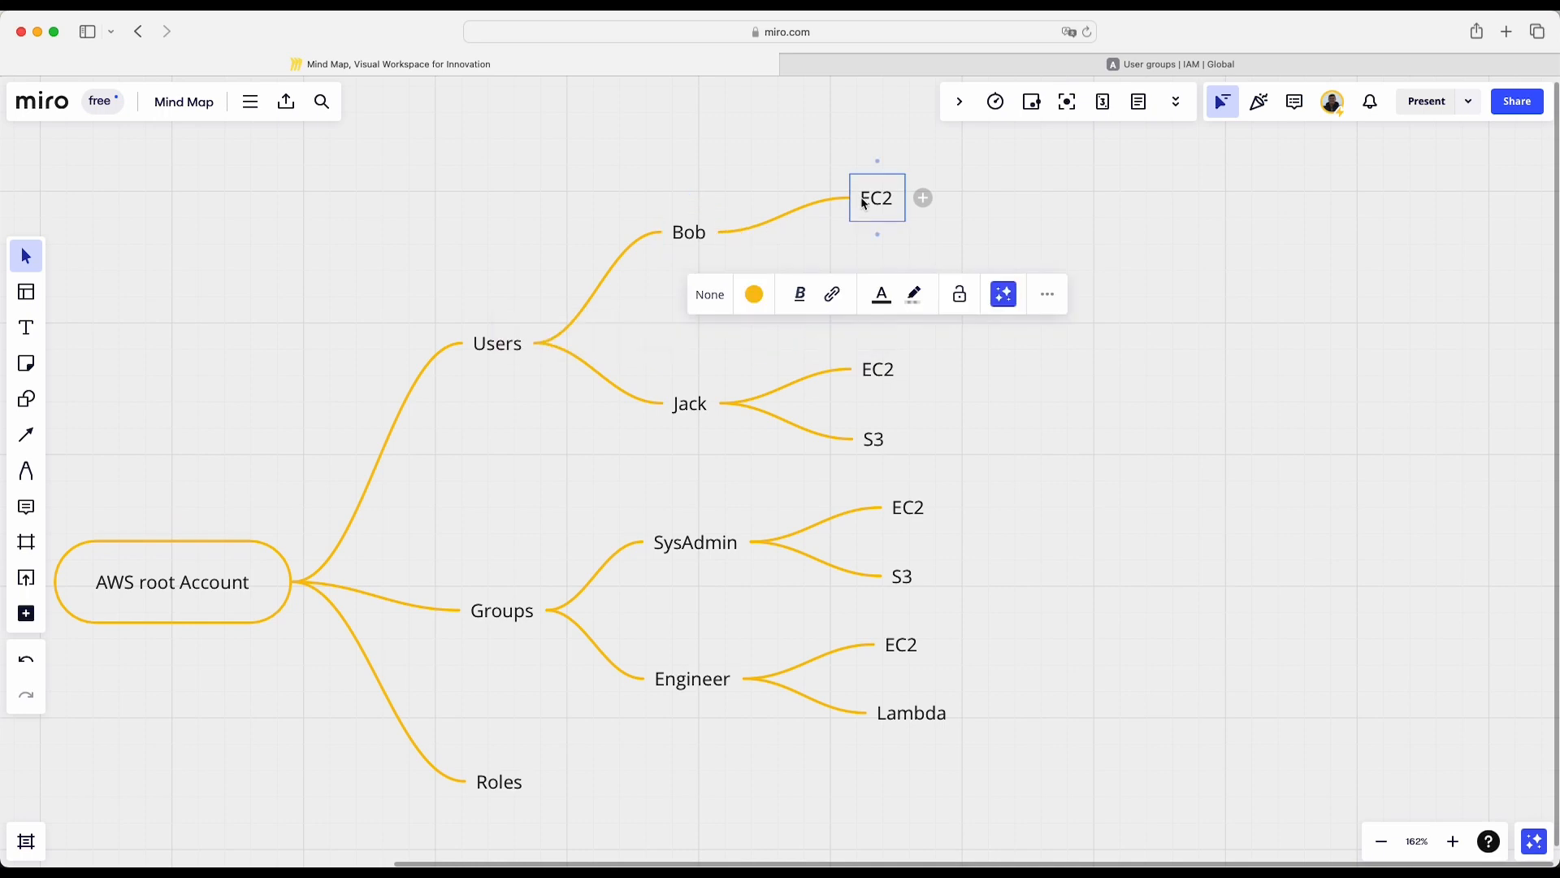
key(Delete)
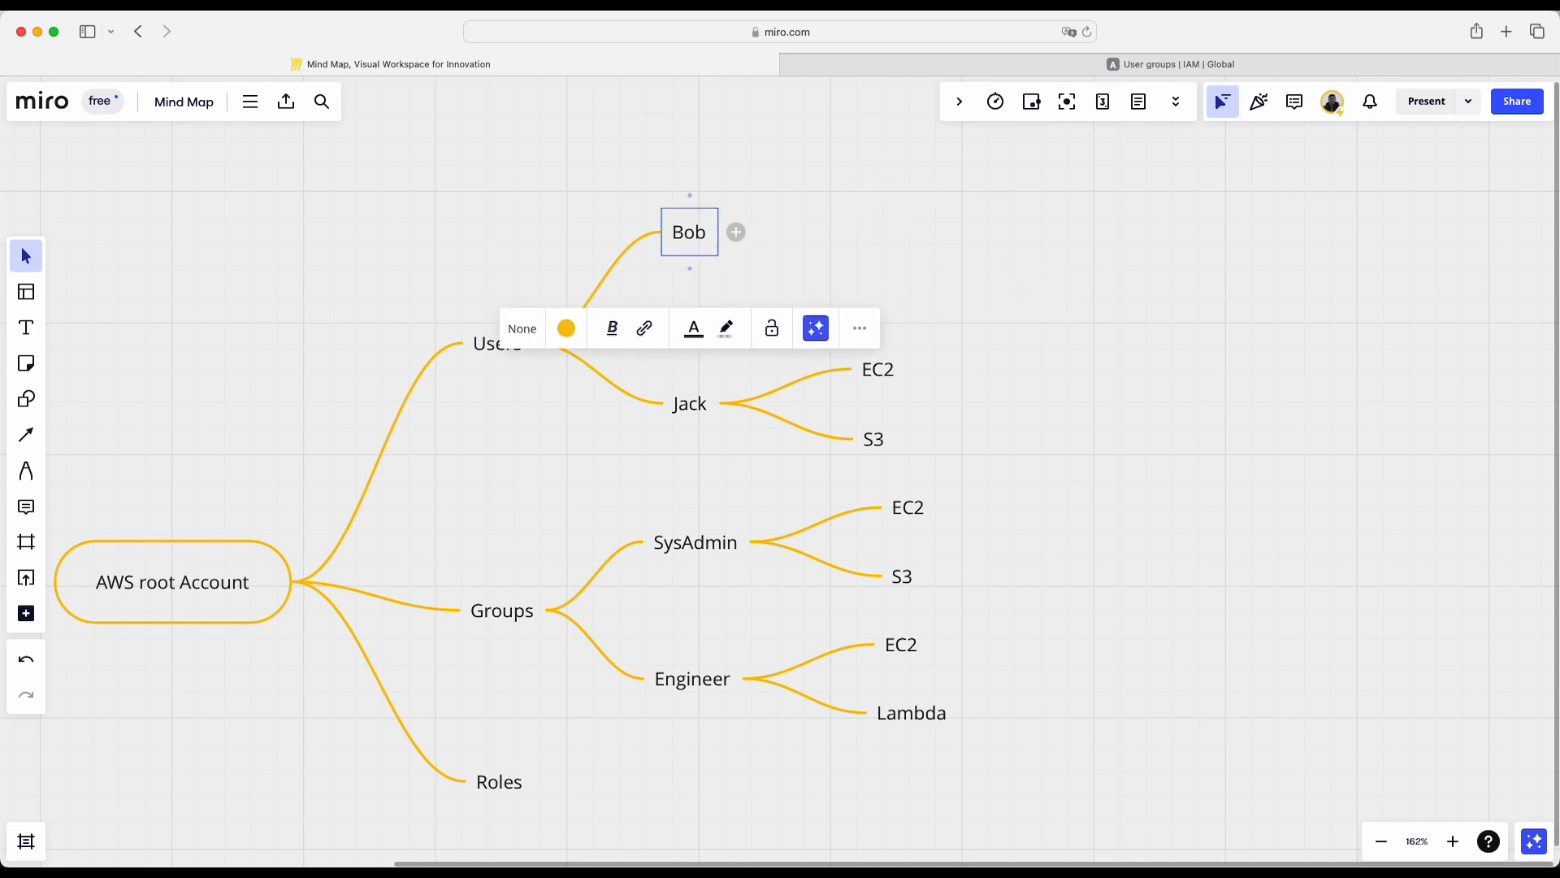
- Add a child node named SysAdmin to the first user
click(737, 232)
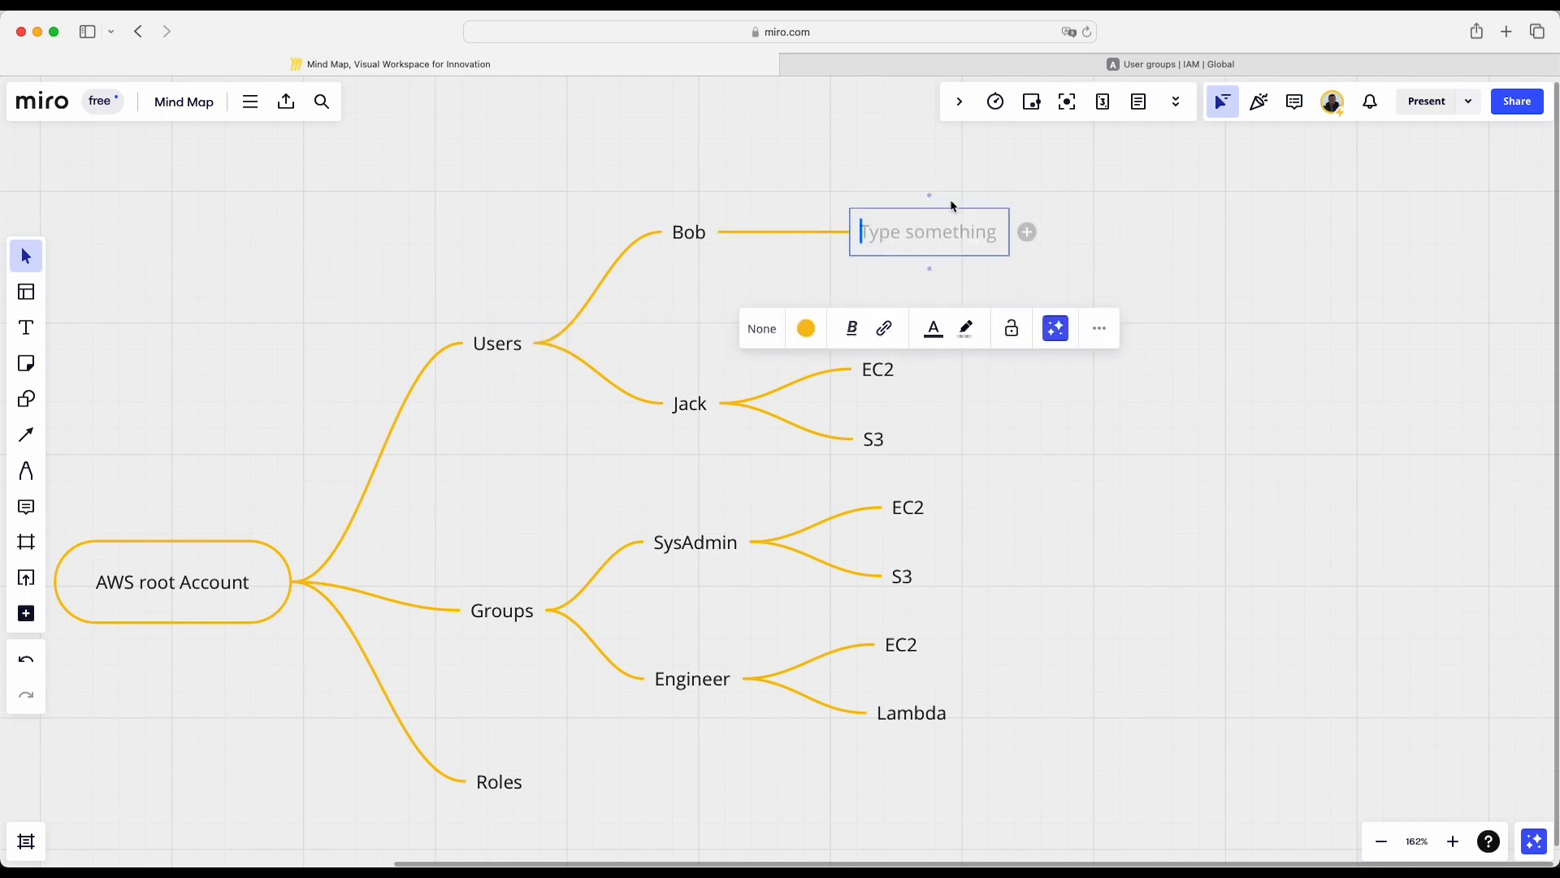
text(Sy)
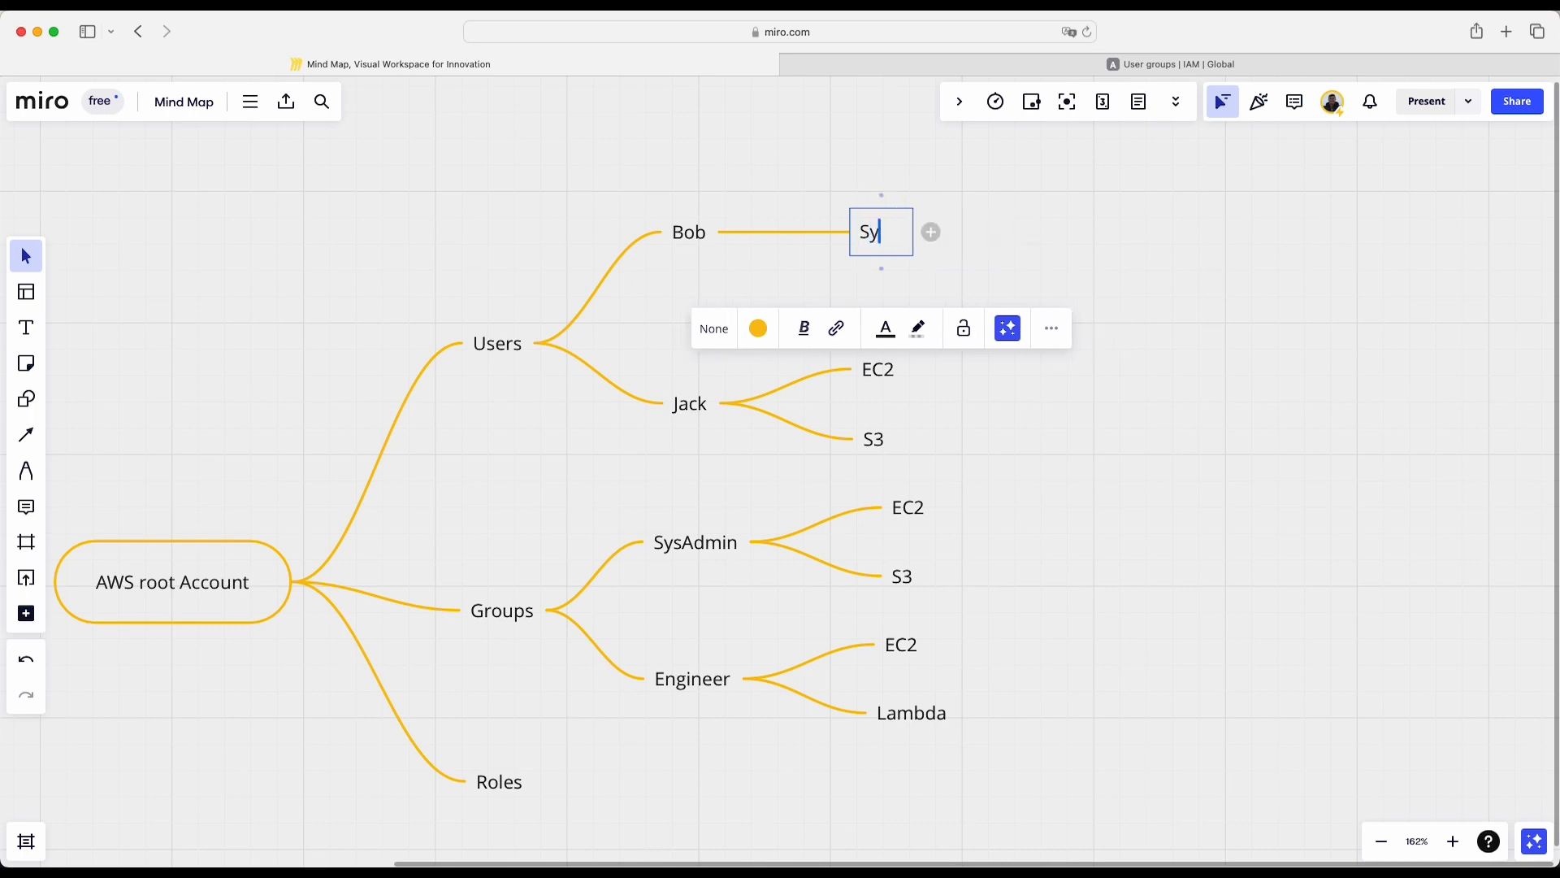
text(sAdmin)
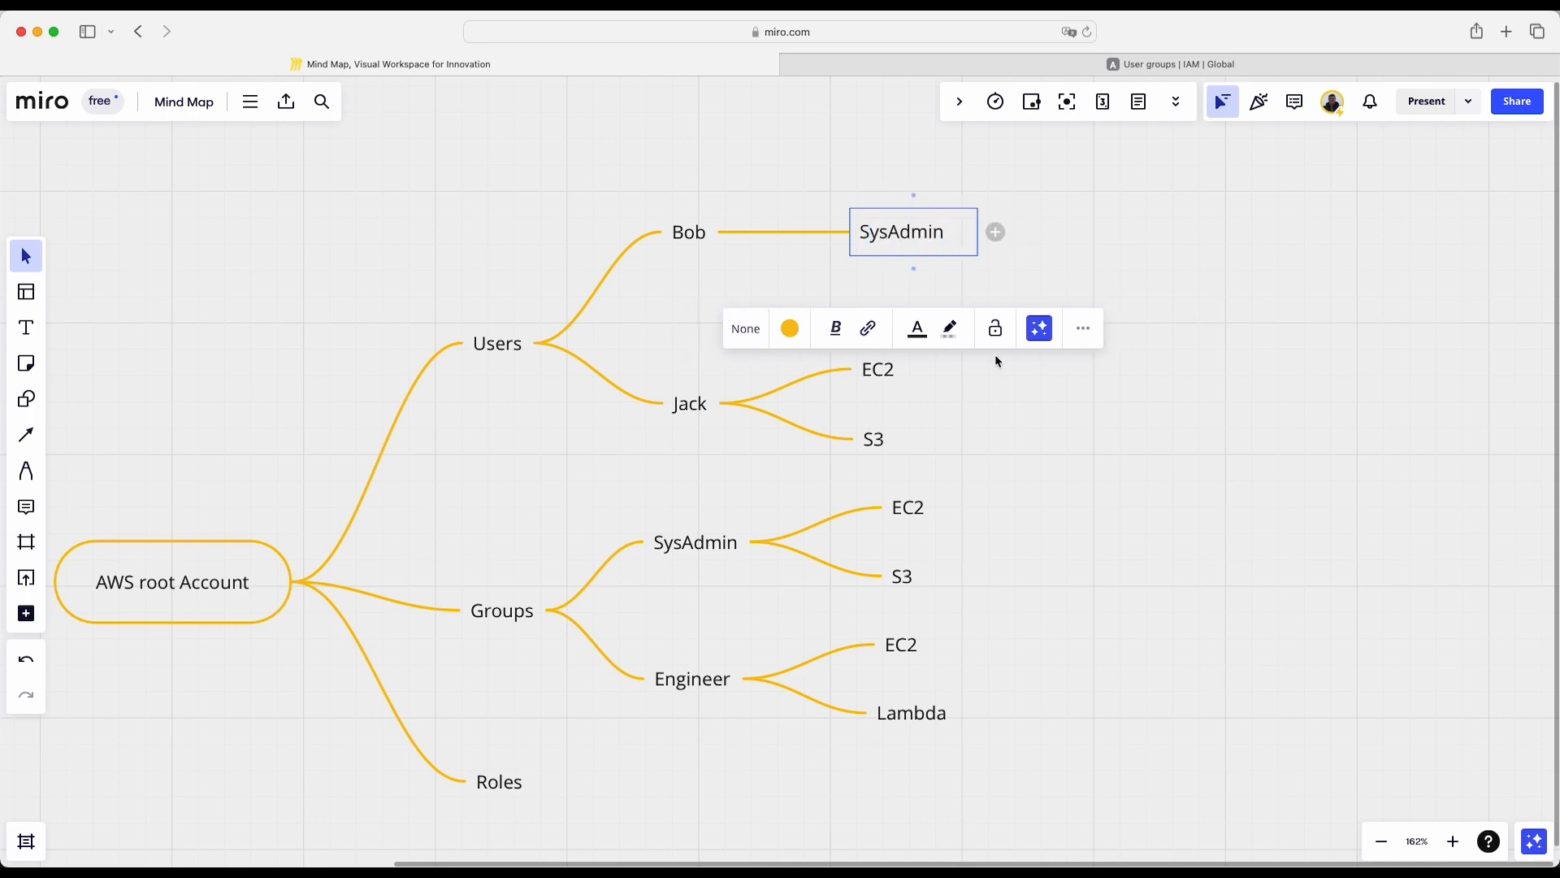
click(976, 396)
- Delete the EC2 and S3 nodes under the second user in the mind map
click(873, 438)
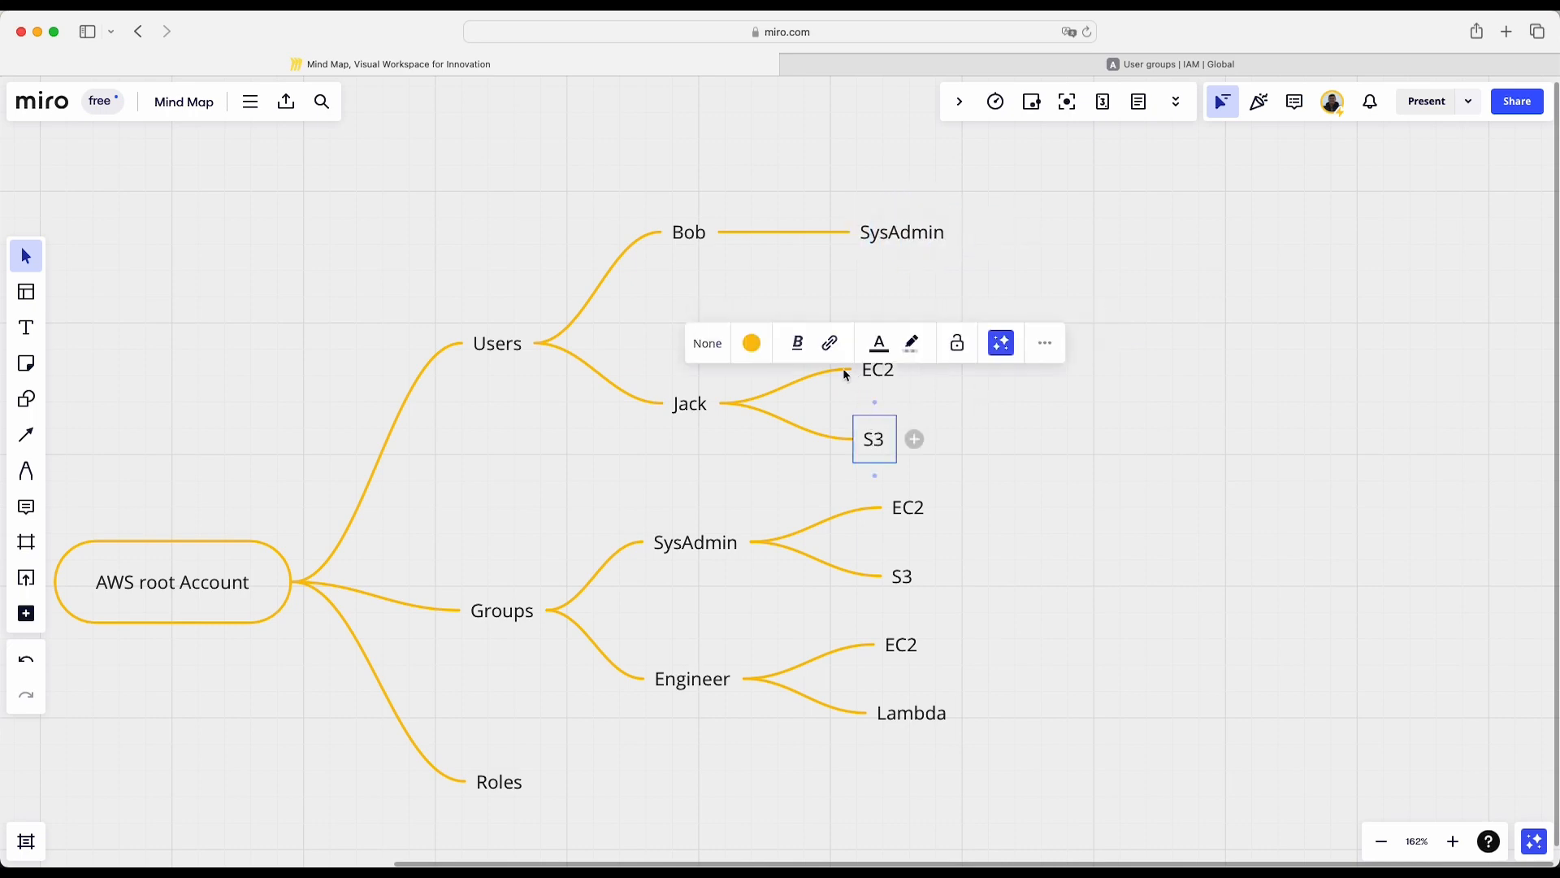
click(846, 370)
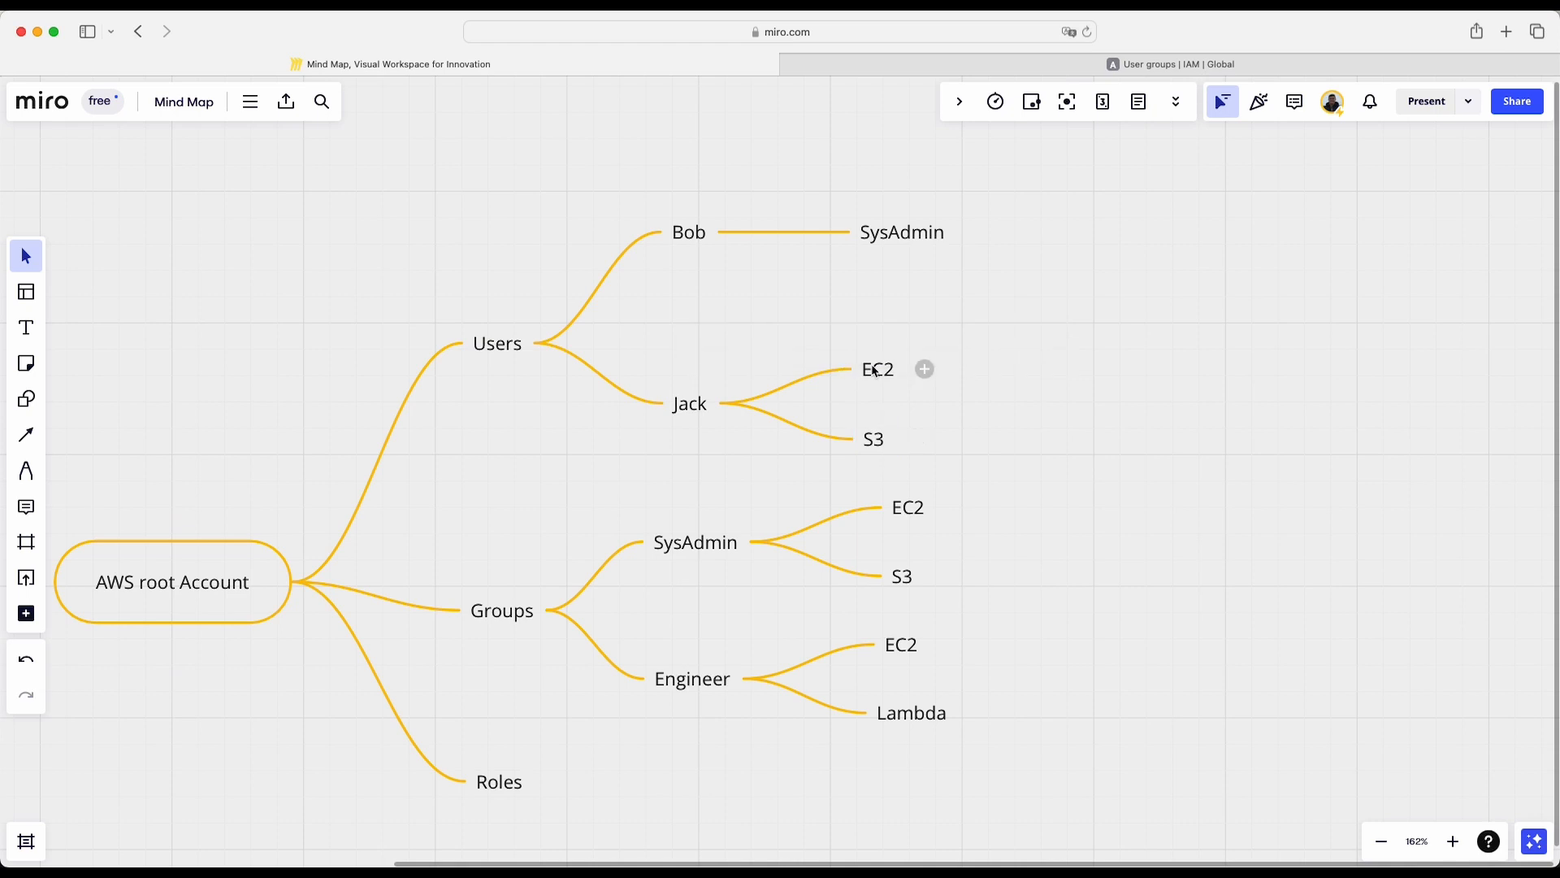
click(876, 370)
key(BackSpace)
click(868, 439)
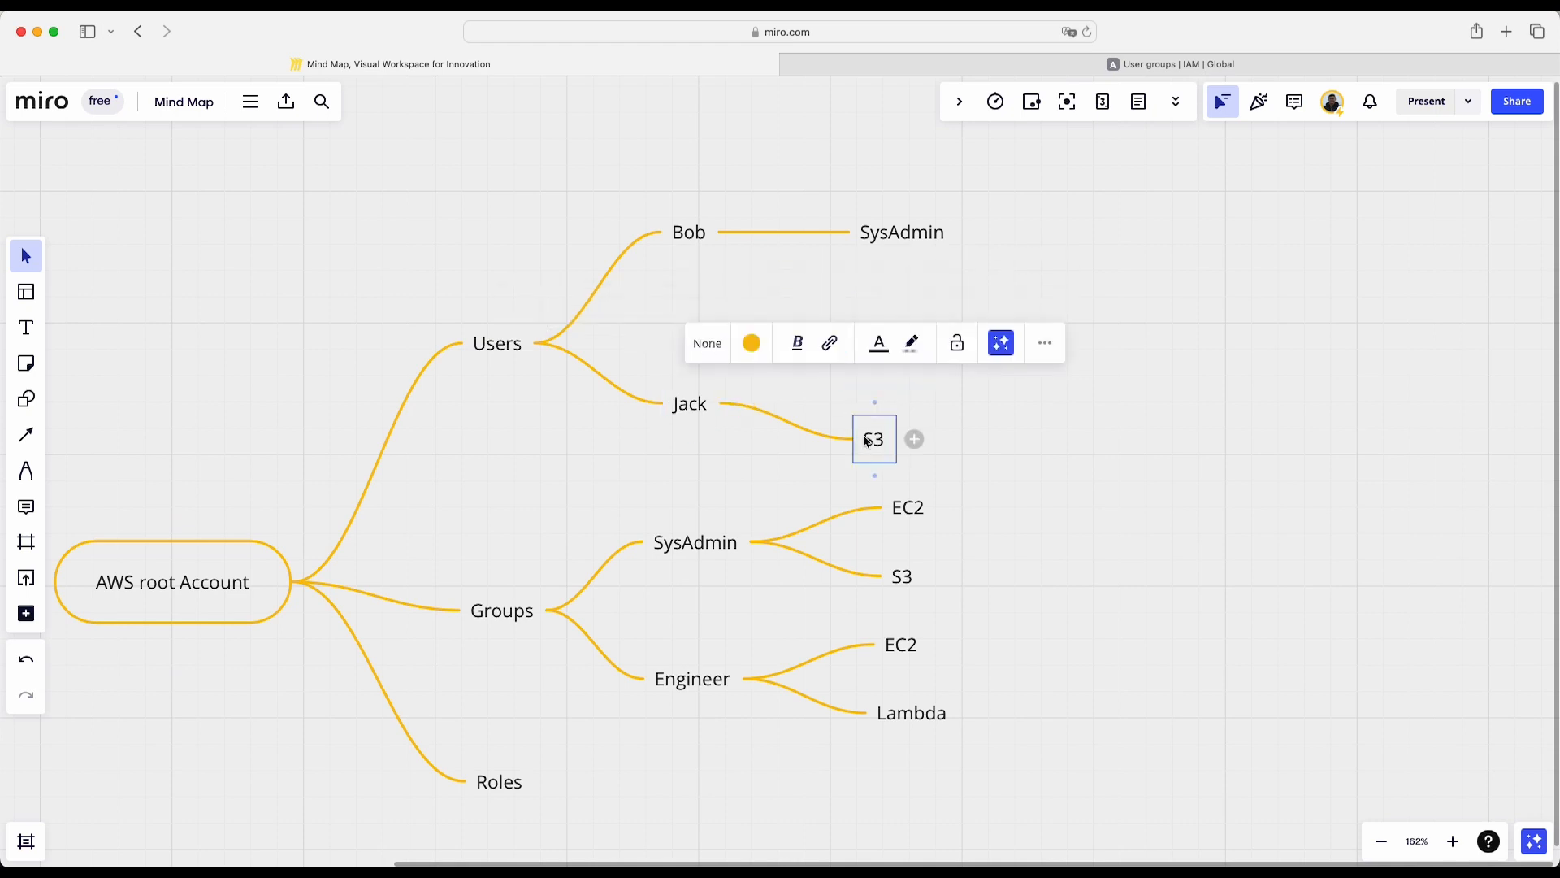
key(BackSpace)
- Add a child node named Engineer to the second user
click(745, 405)
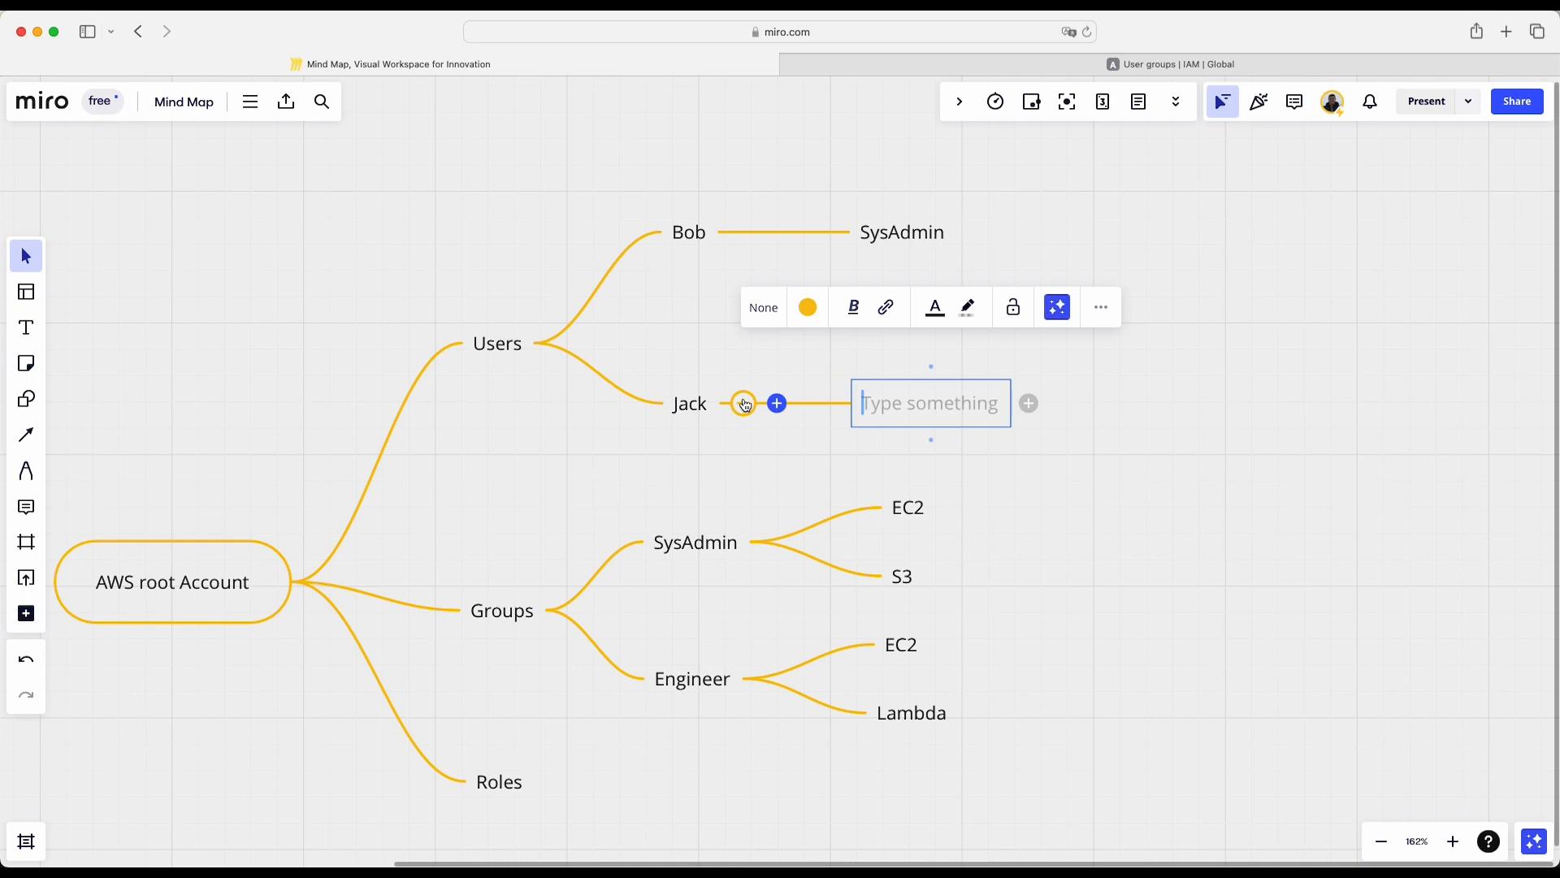
text(Engineer)
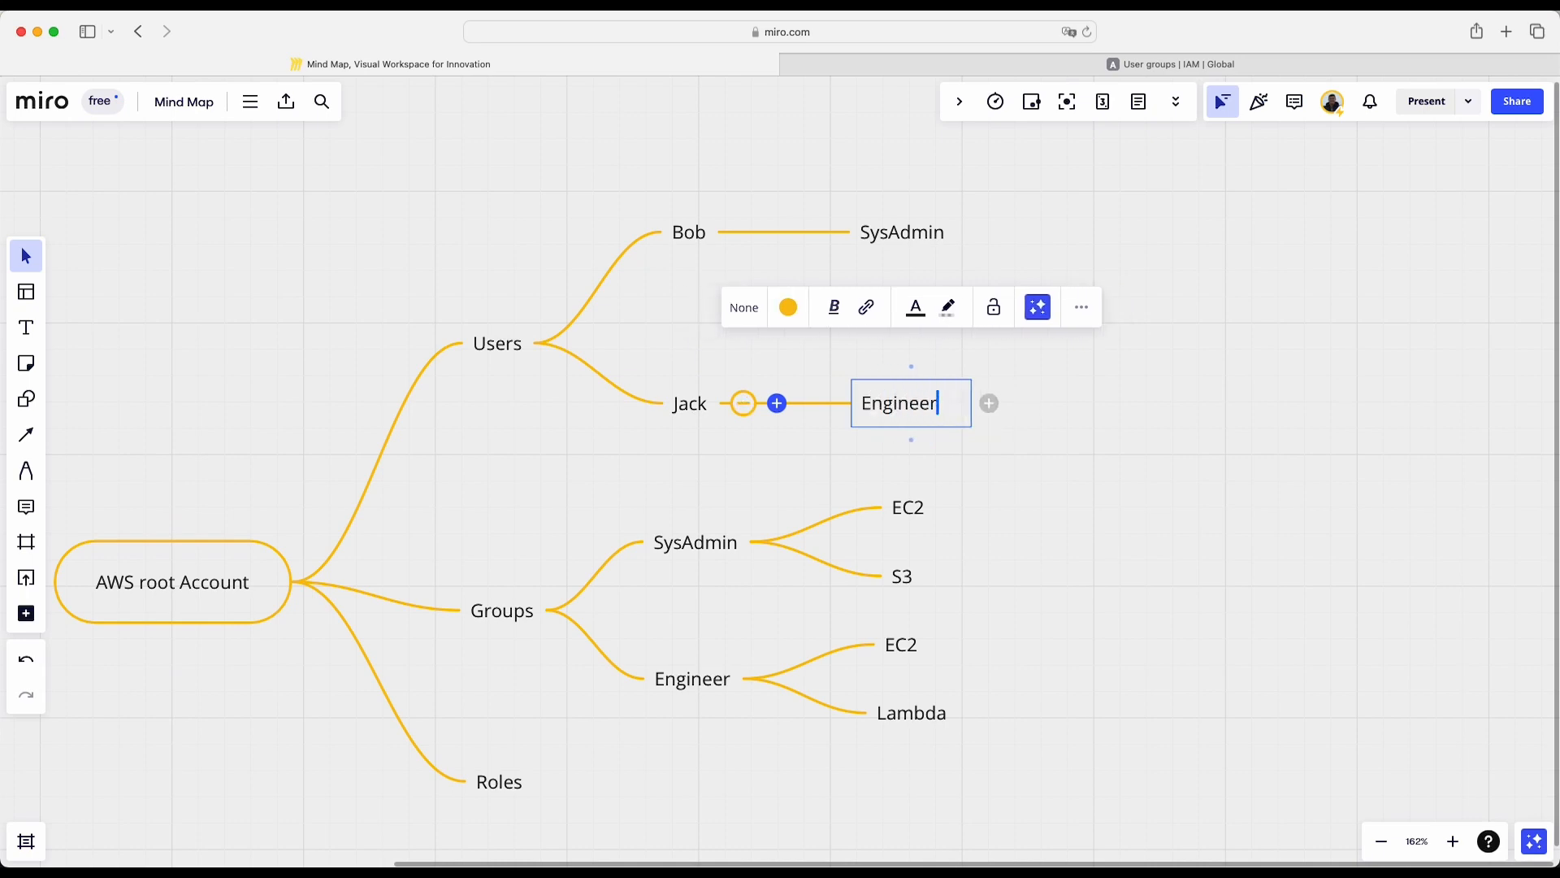
- Switch to the AWS console and start creating an IAM user, entering the mind map's first user's name in lowercase as the user name
click(1031, 487)
click(1118, 67)
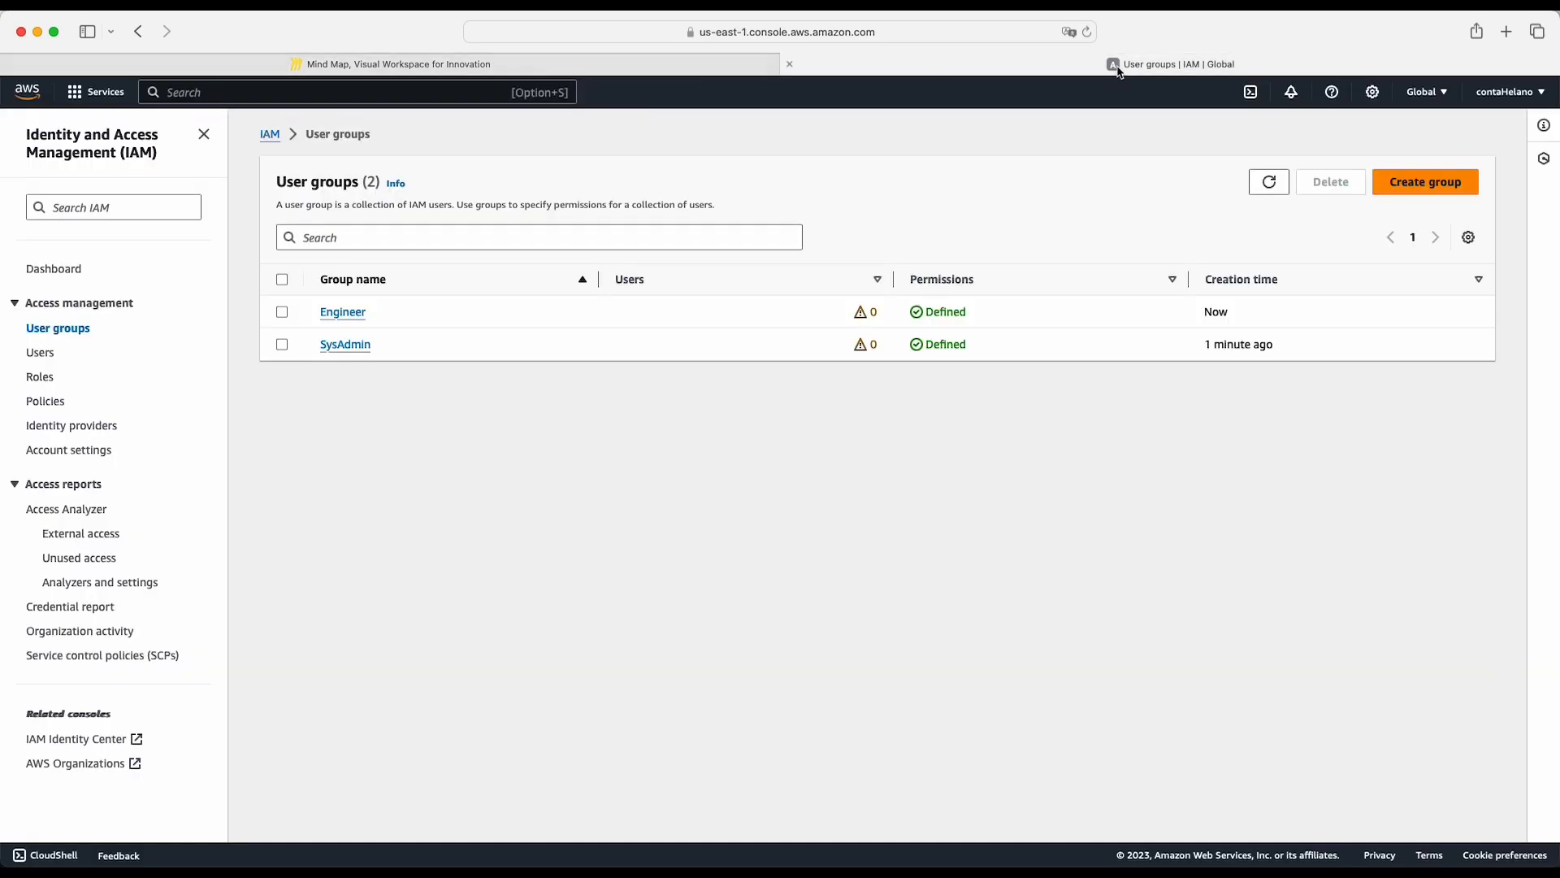
click(49, 354)
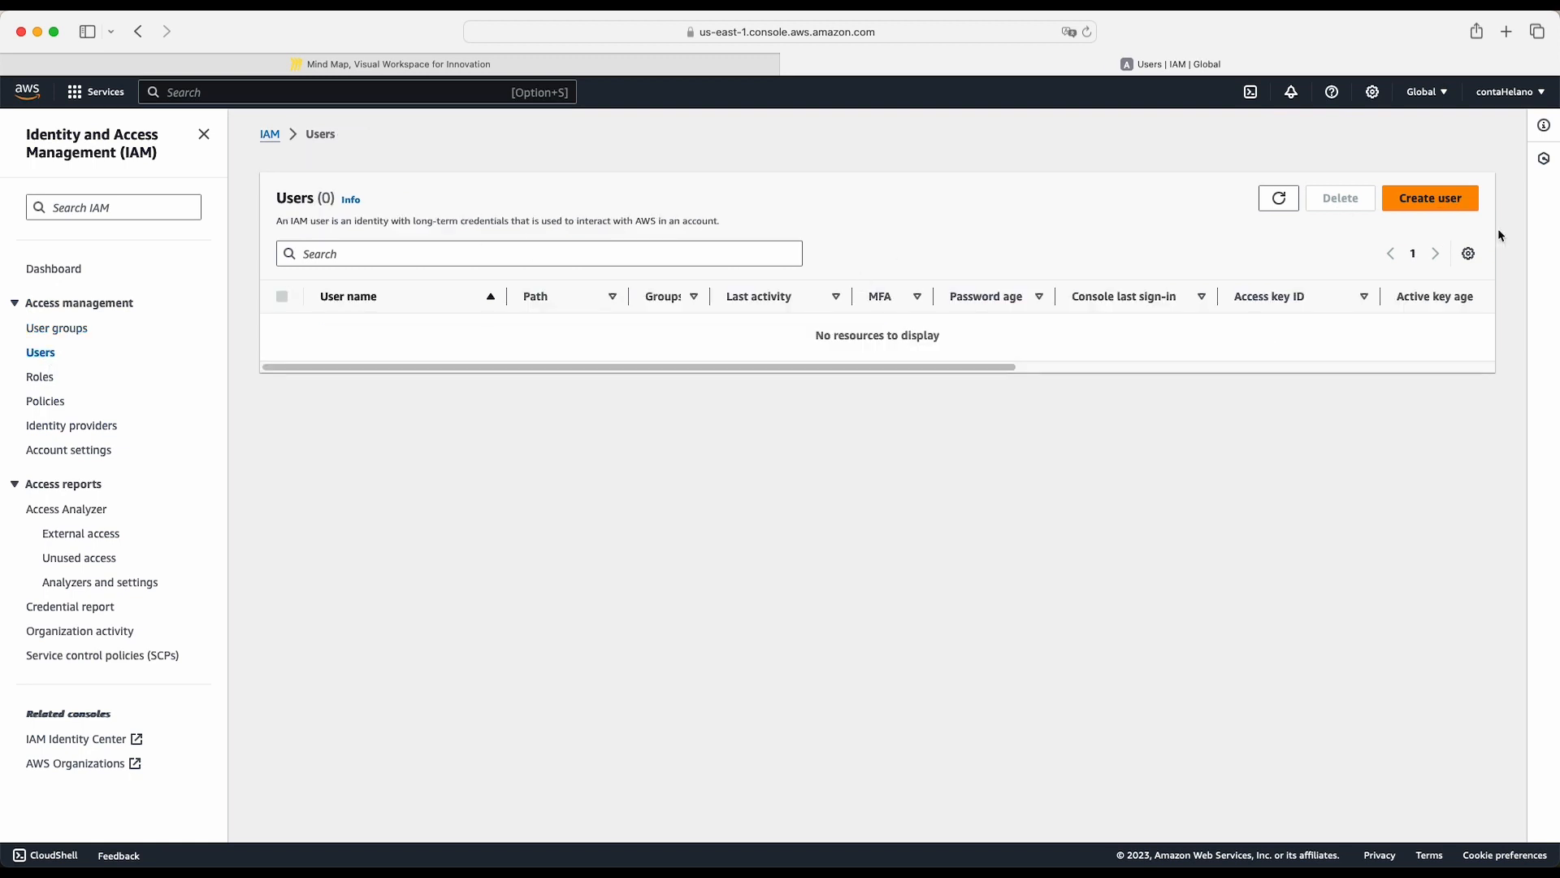
click(1445, 199)
click(325, 309)
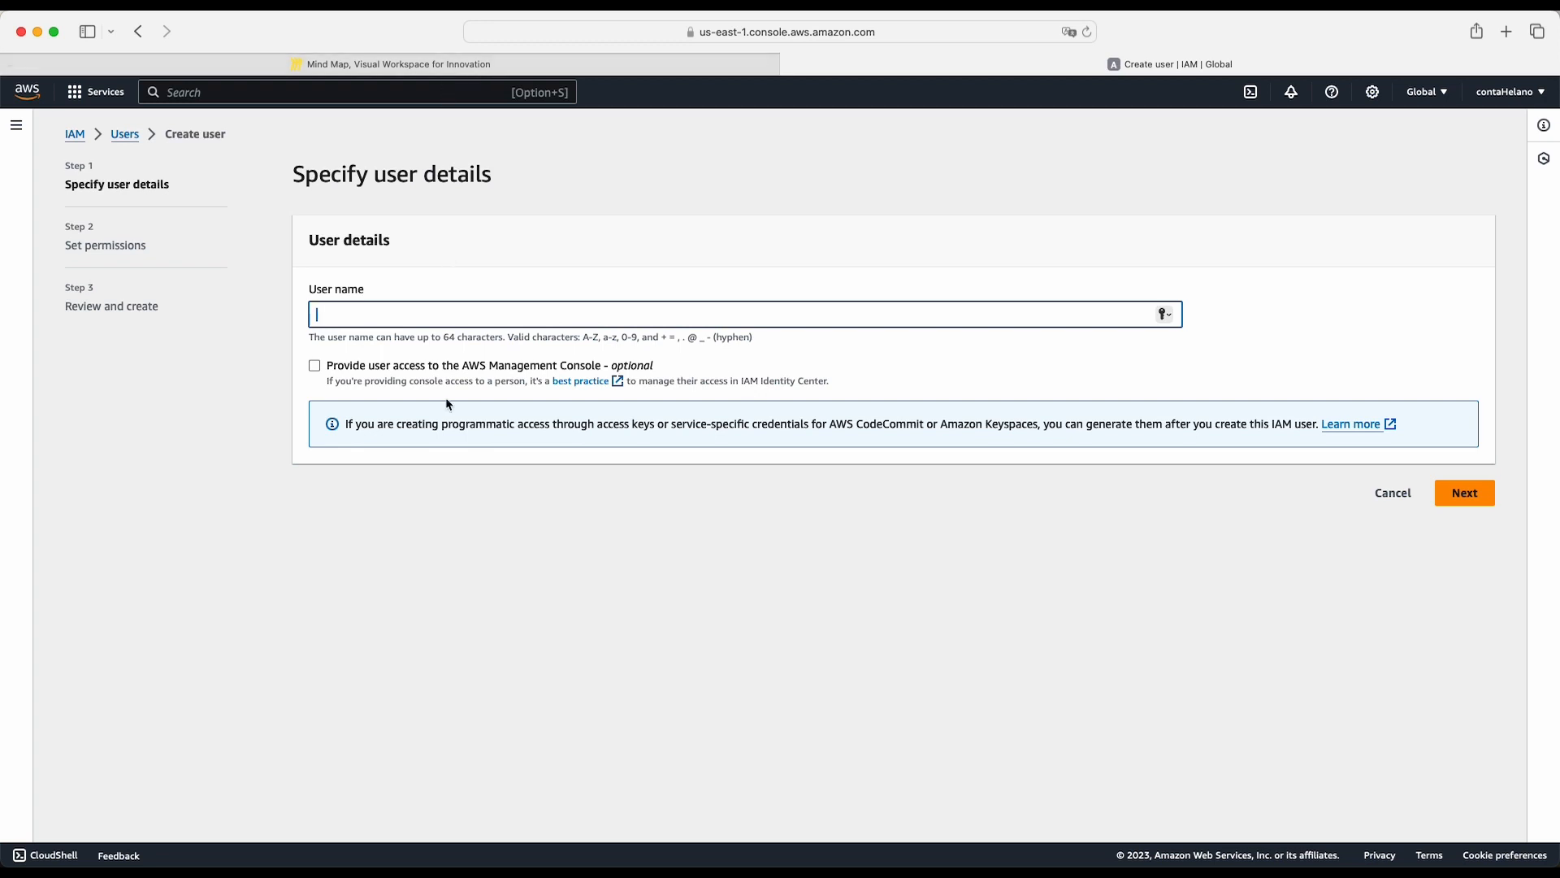
text(bob)
click(319, 553)
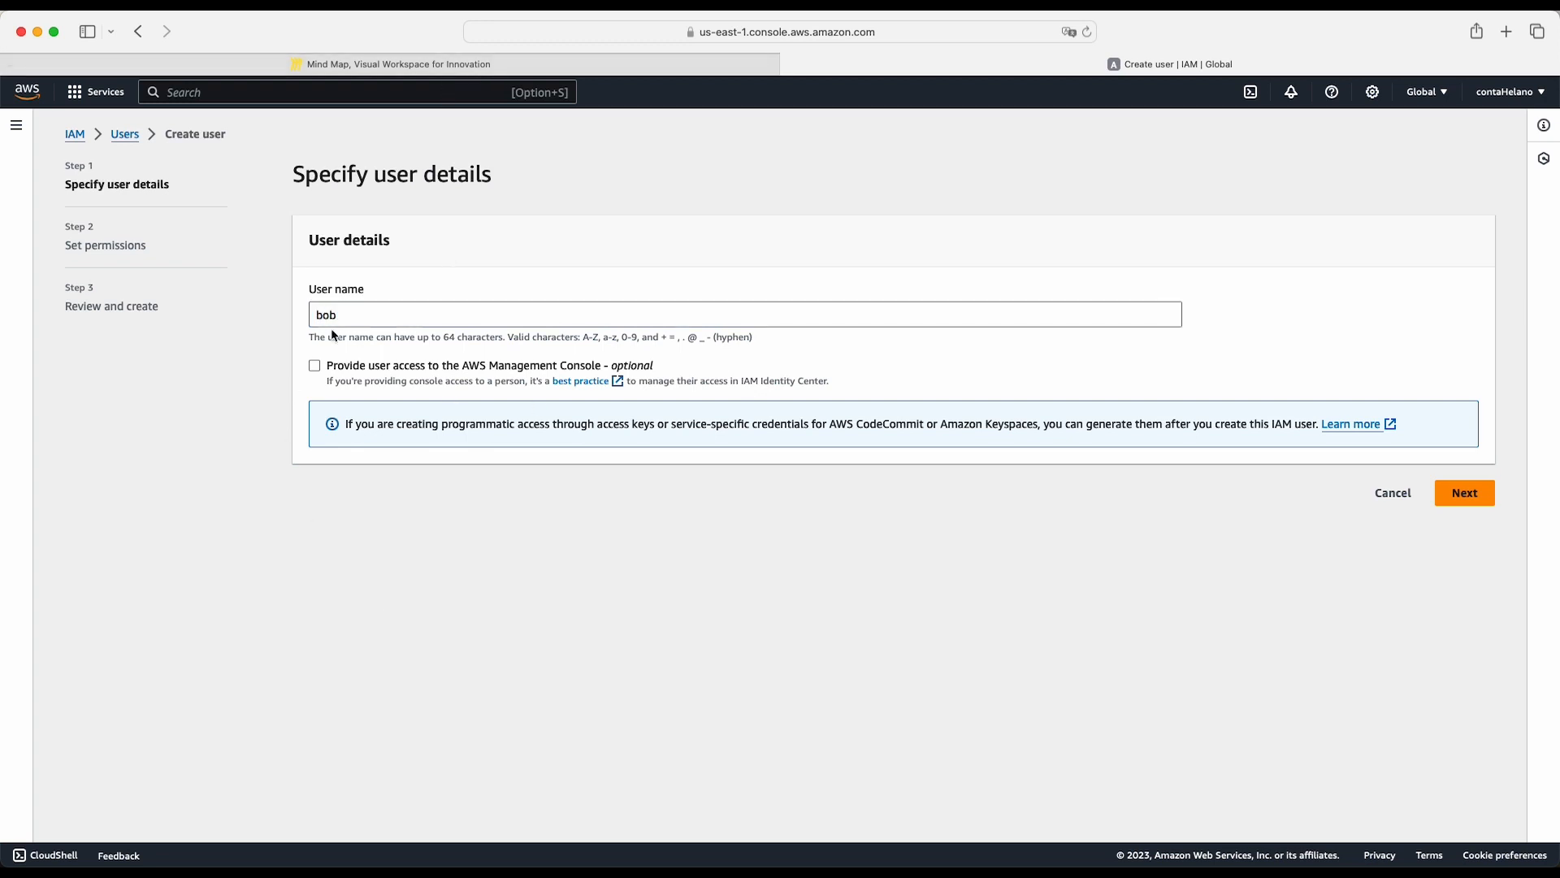
drag(344, 308, 317, 309)
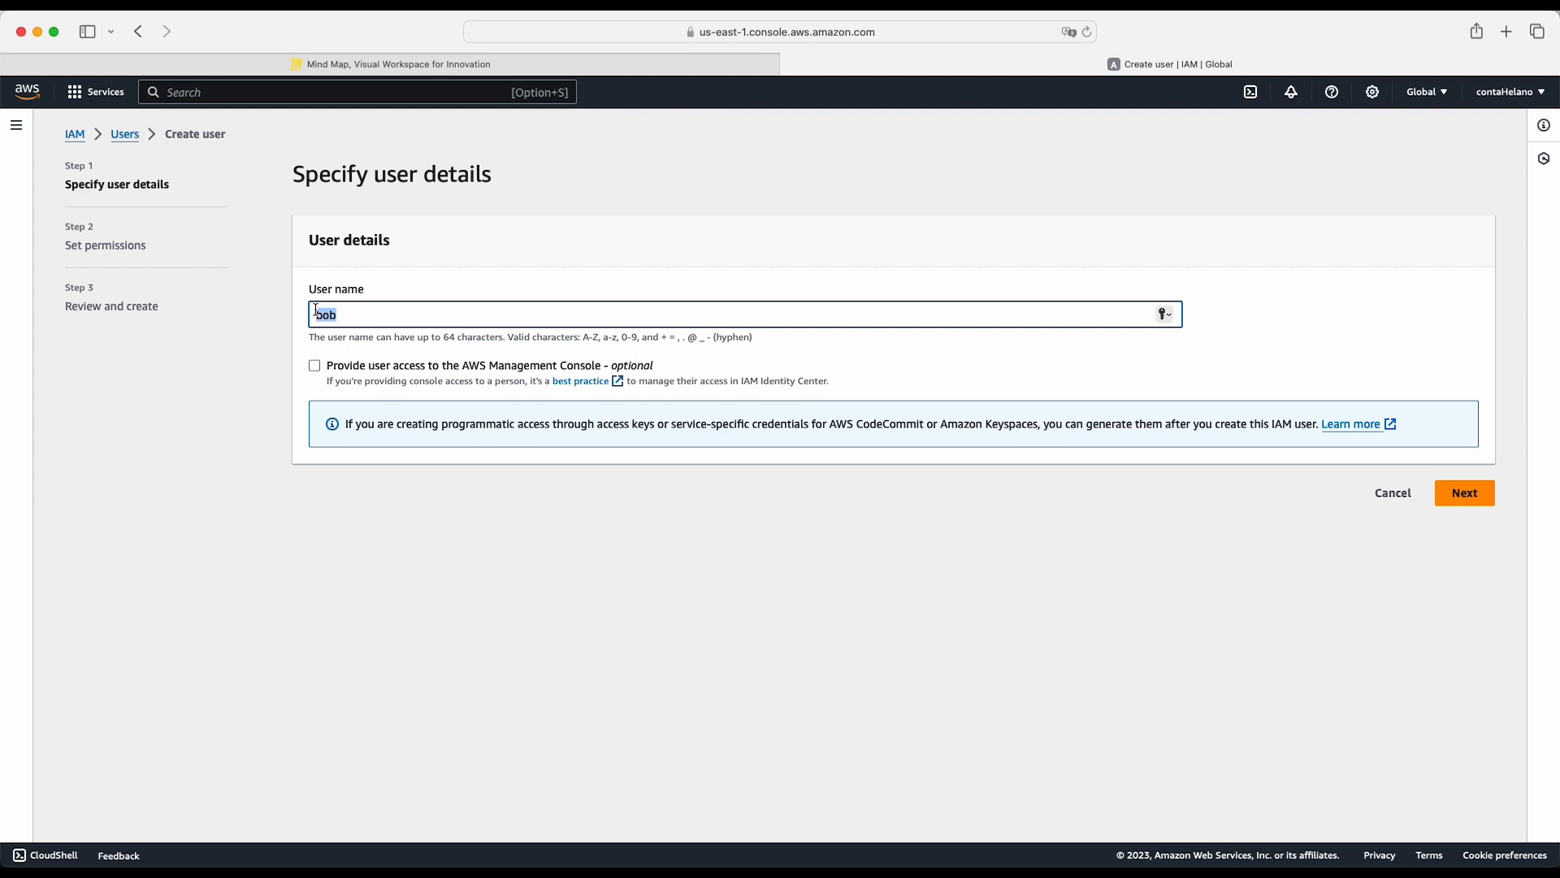
- Provide the user with AWS Management Console access as an IAM user with a custom password
click(315, 366)
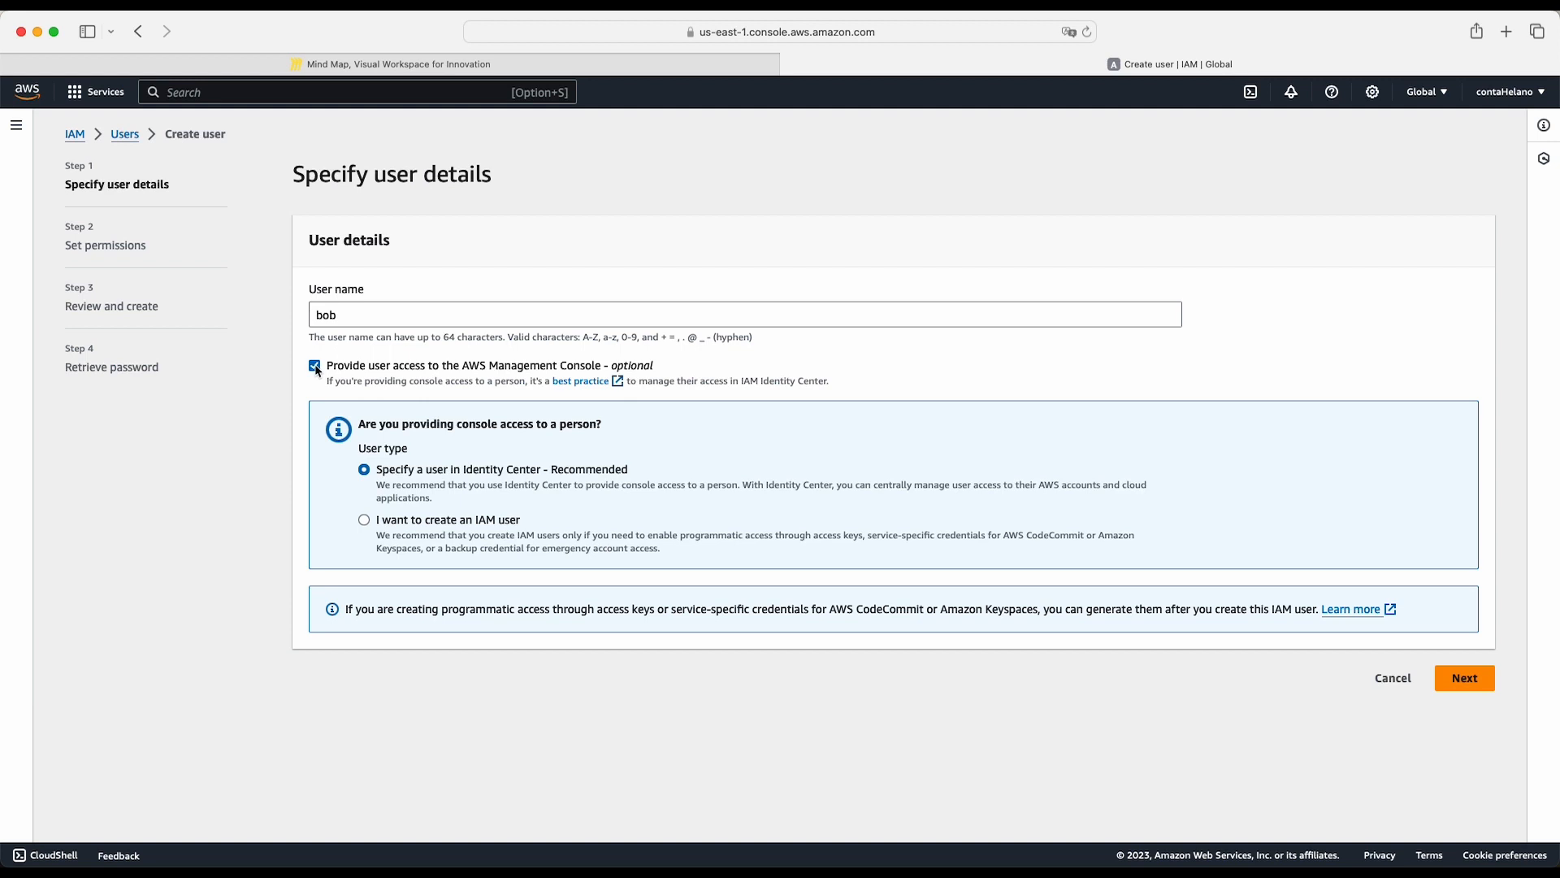
click(364, 521)
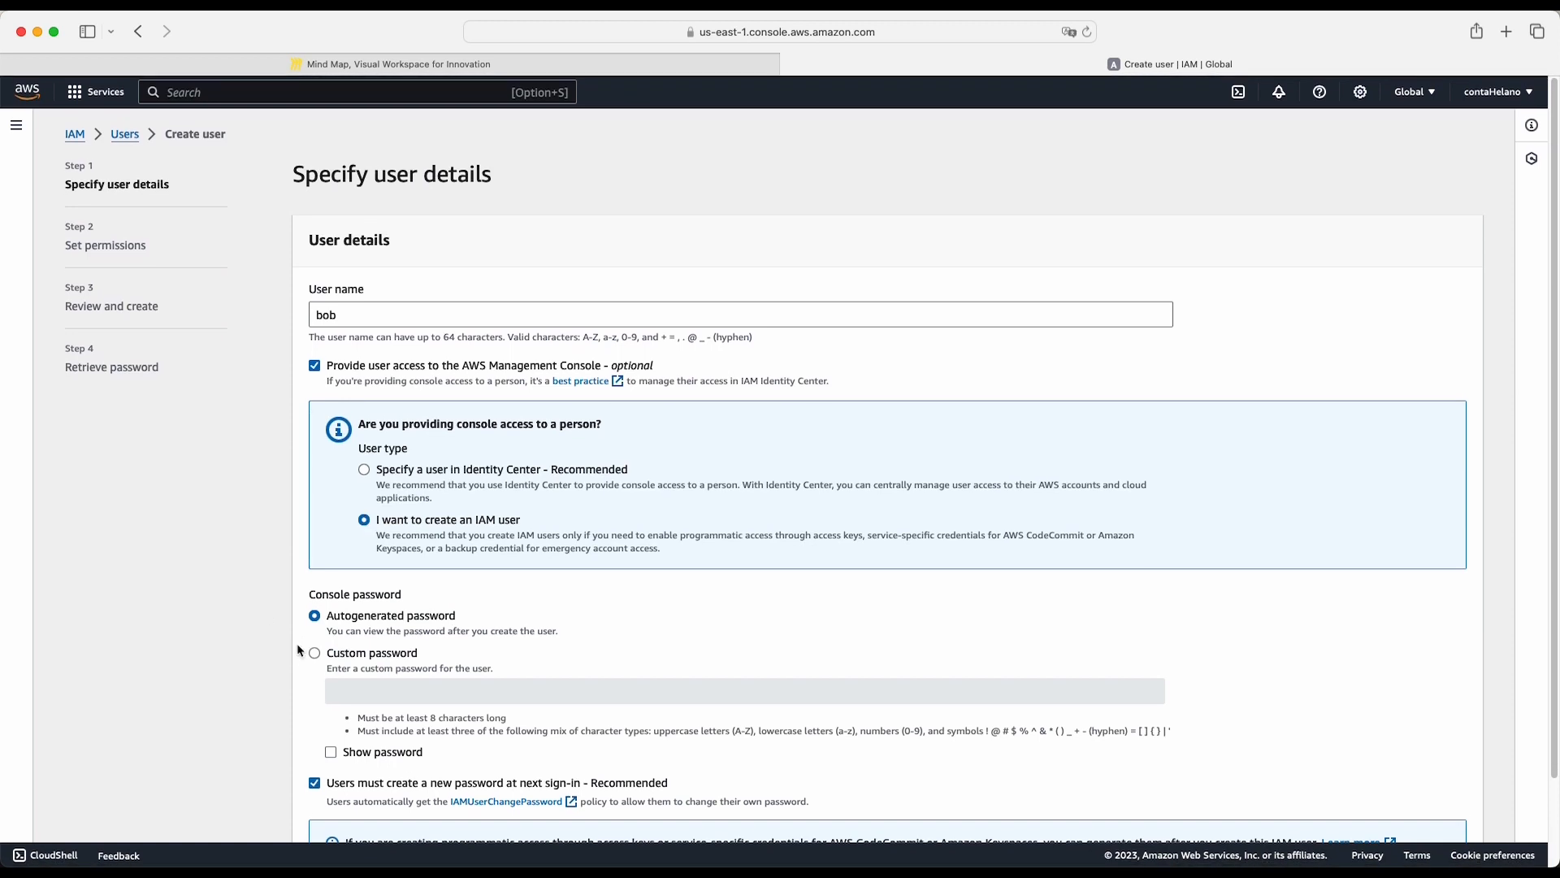
click(314, 653)
scroll(548, 619, up, 1)
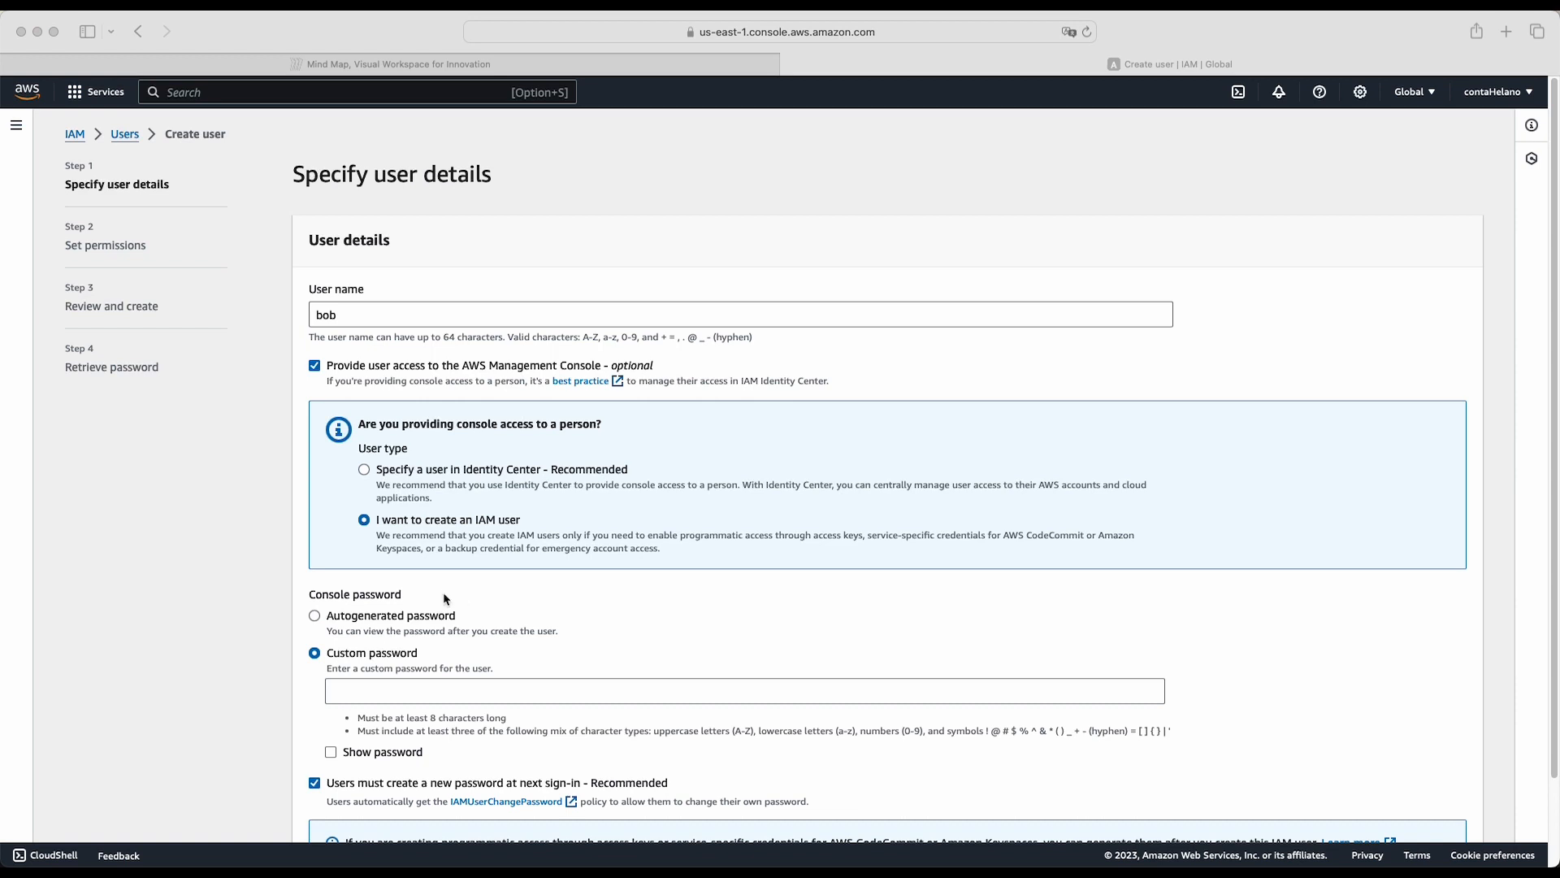
- Paste the custom console password for the new user and continue to the permissions settings
click(368, 686)
click(366, 688)
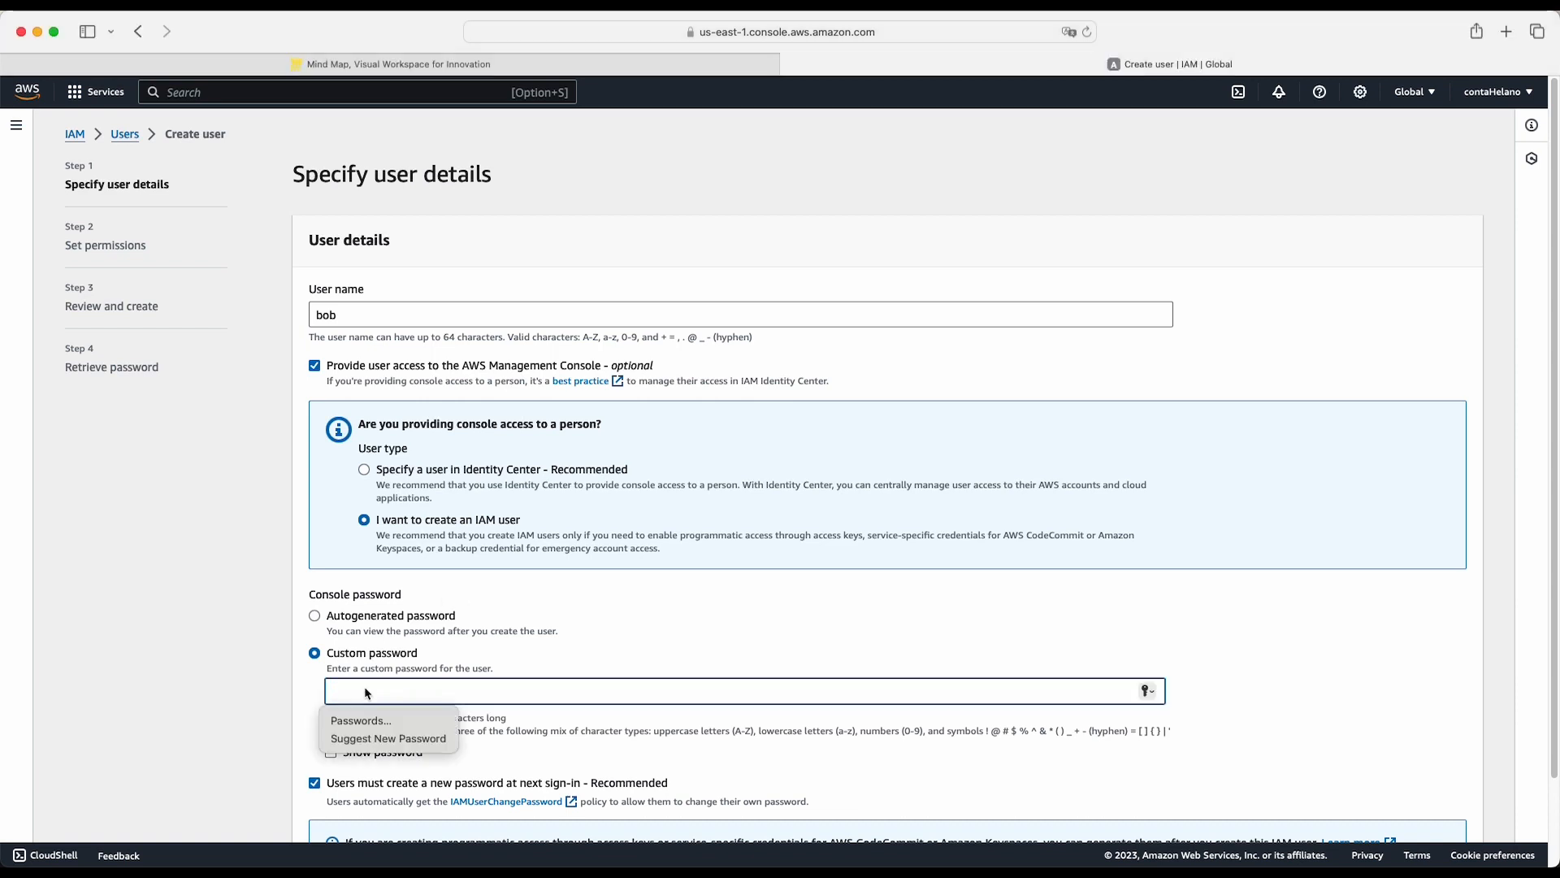
key(super+v)
scroll(478, 585, down, 3)
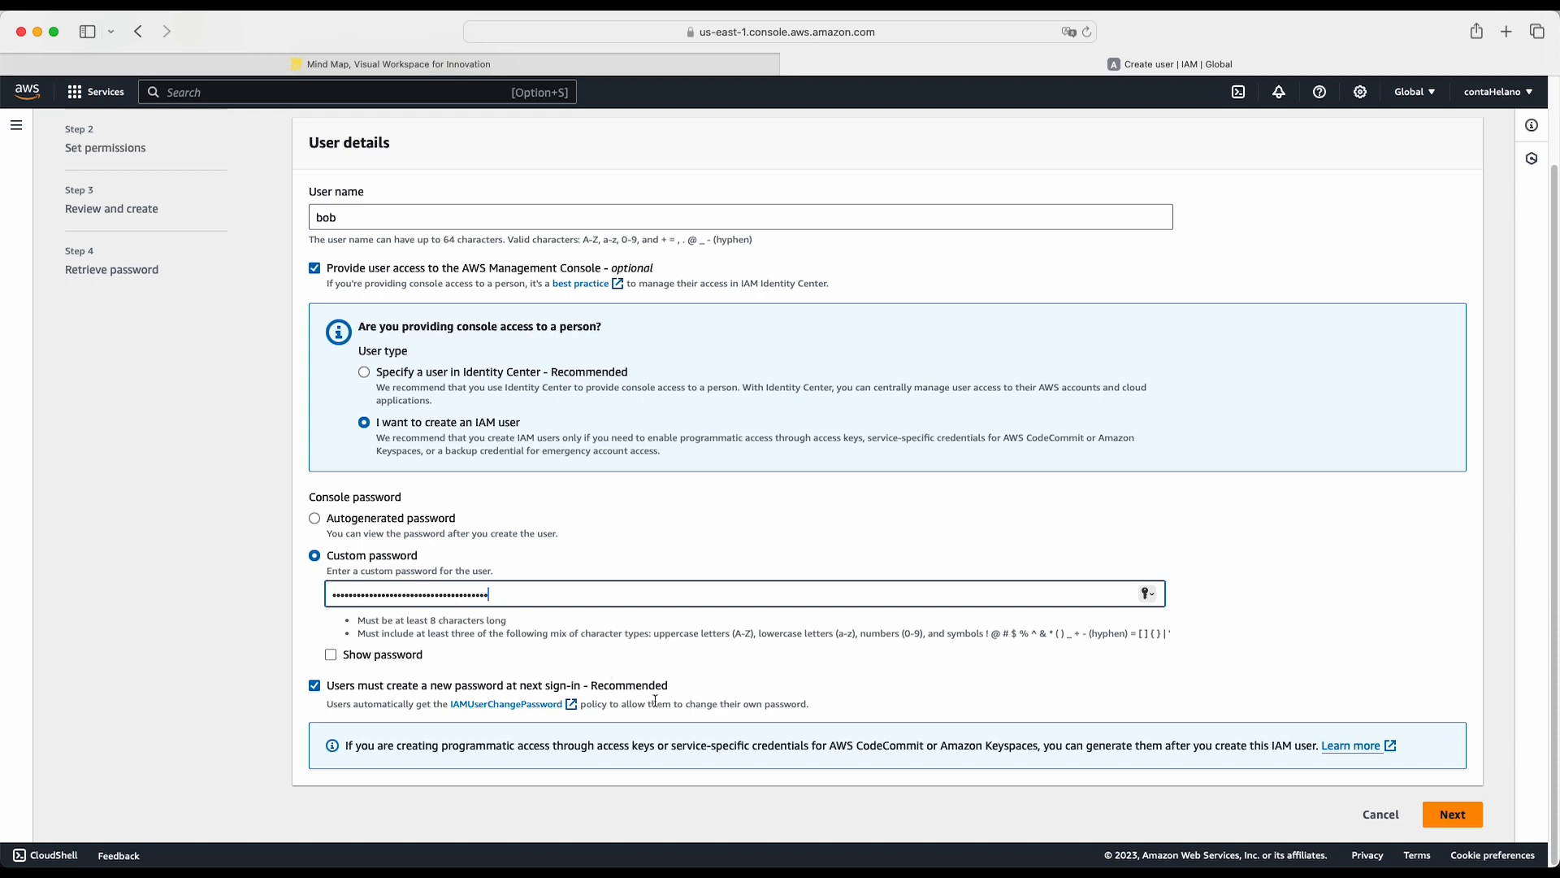
key(super+a)
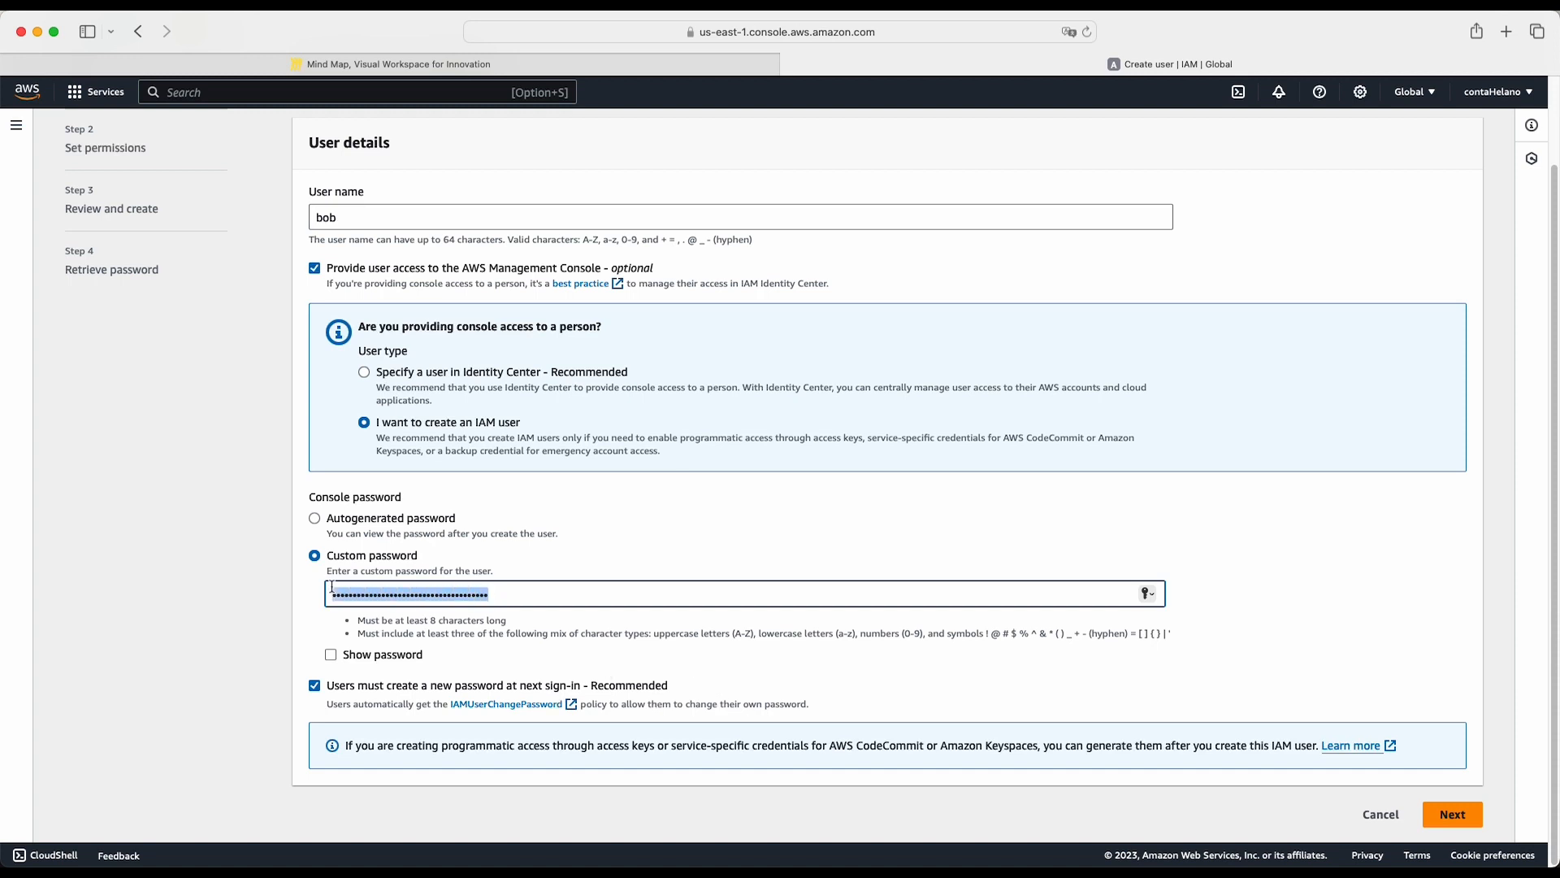
scroll(1023, 505, up, 3)
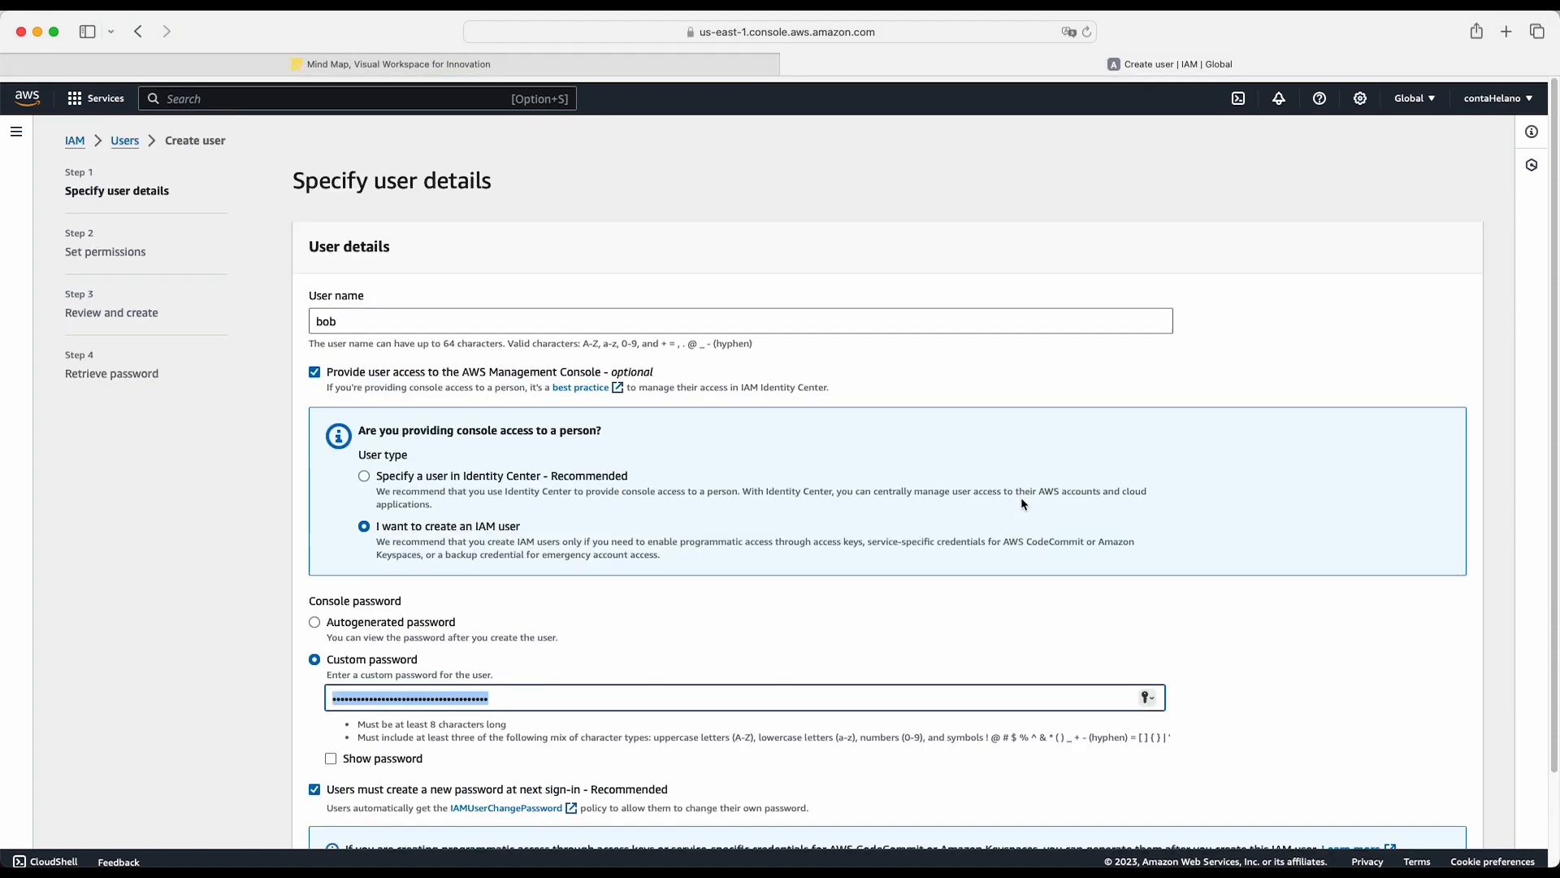
scroll(1023, 505, down, 3)
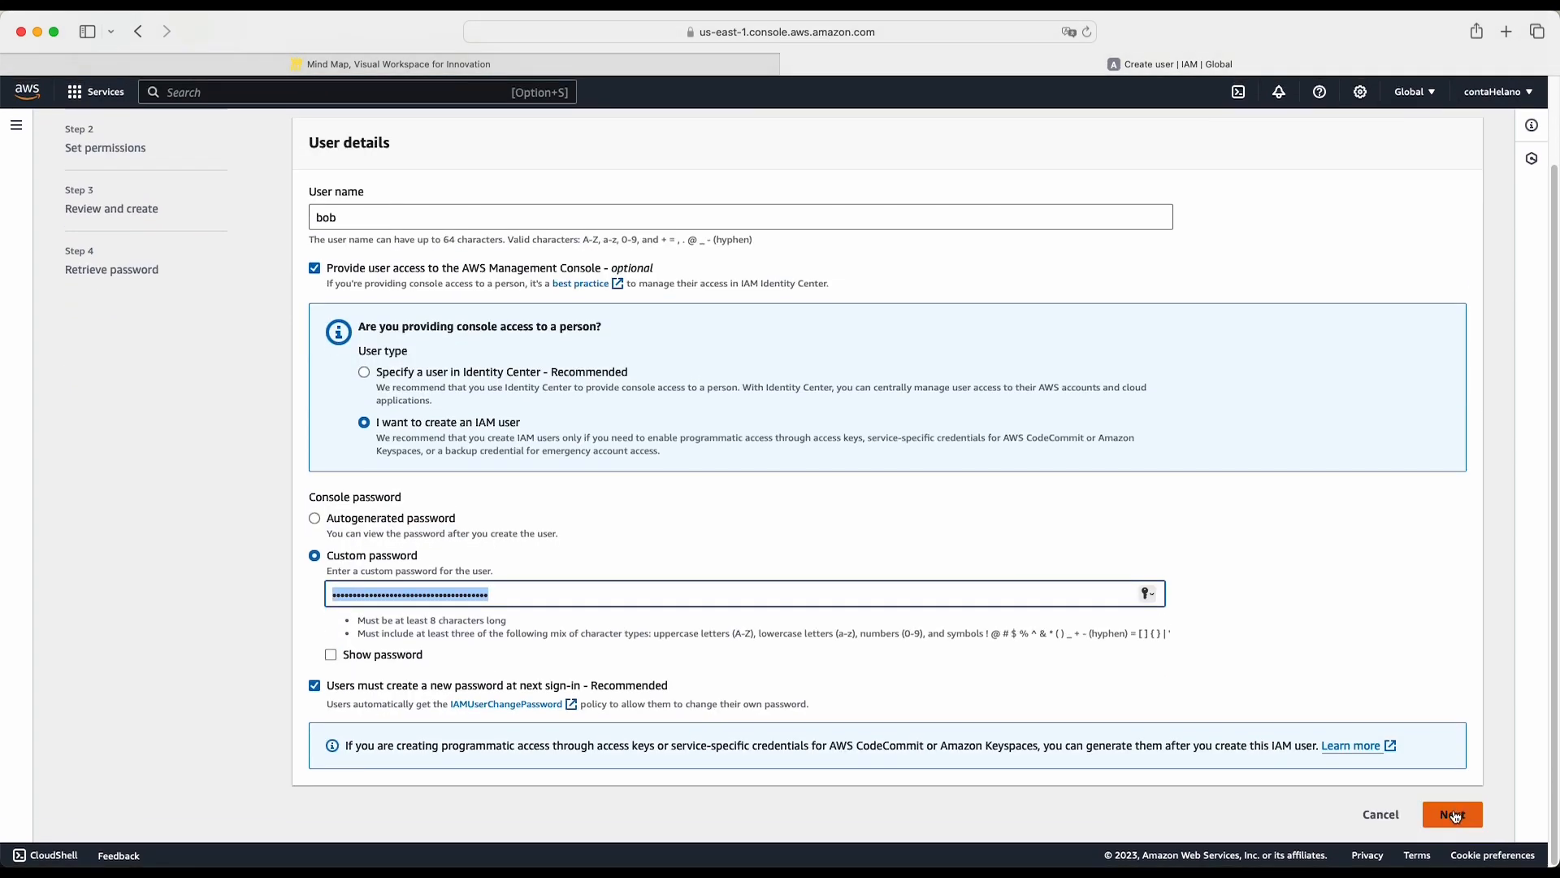
click(1453, 814)
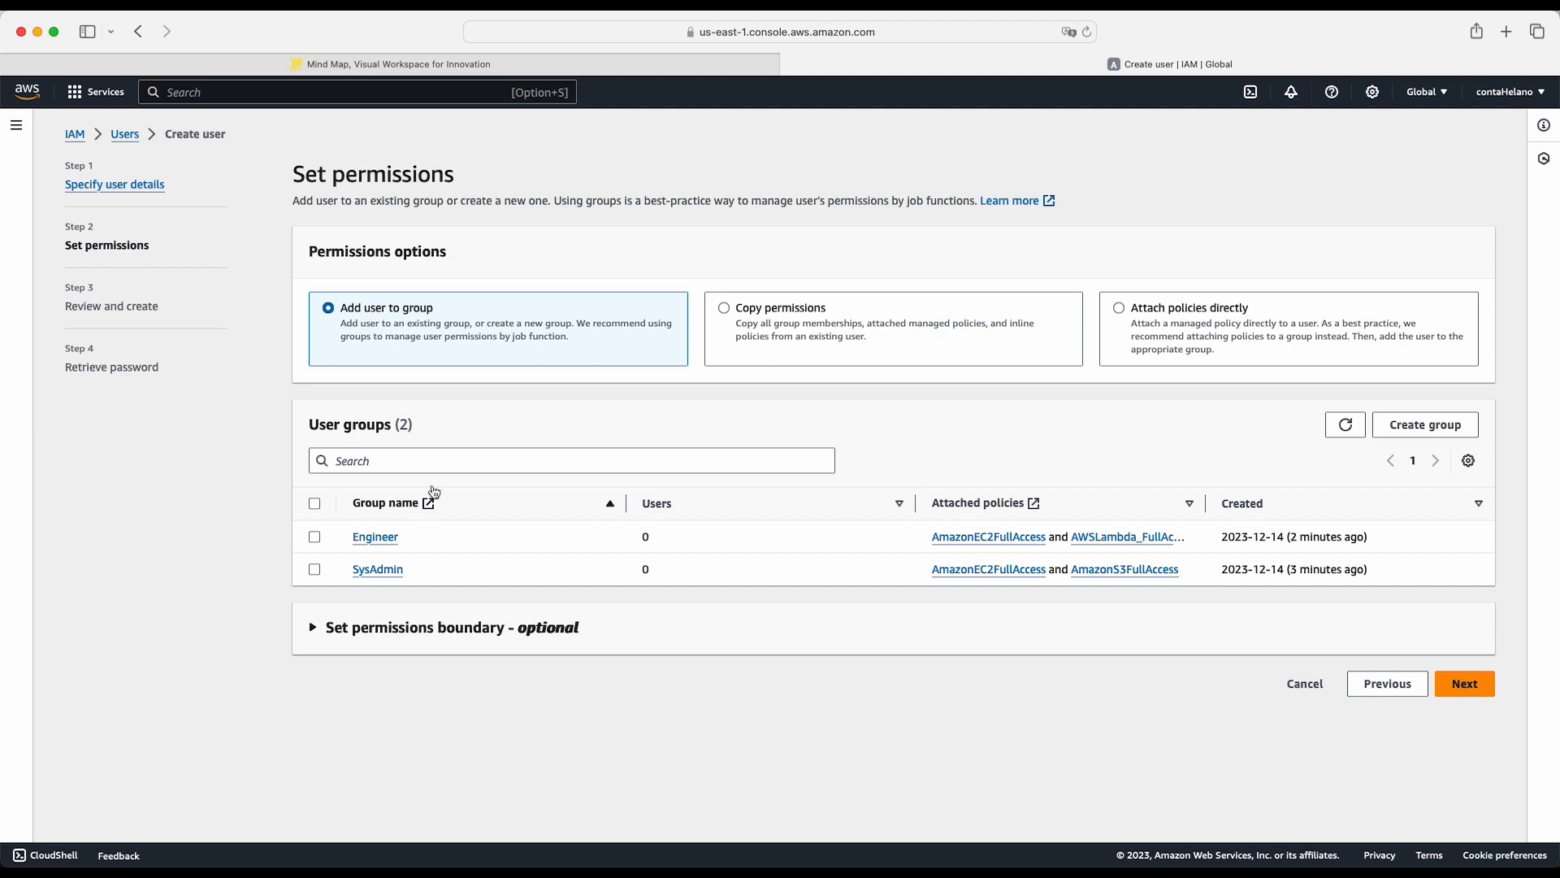
- Add the new user to the SysAdmin group only and create the user
click(419, 459)
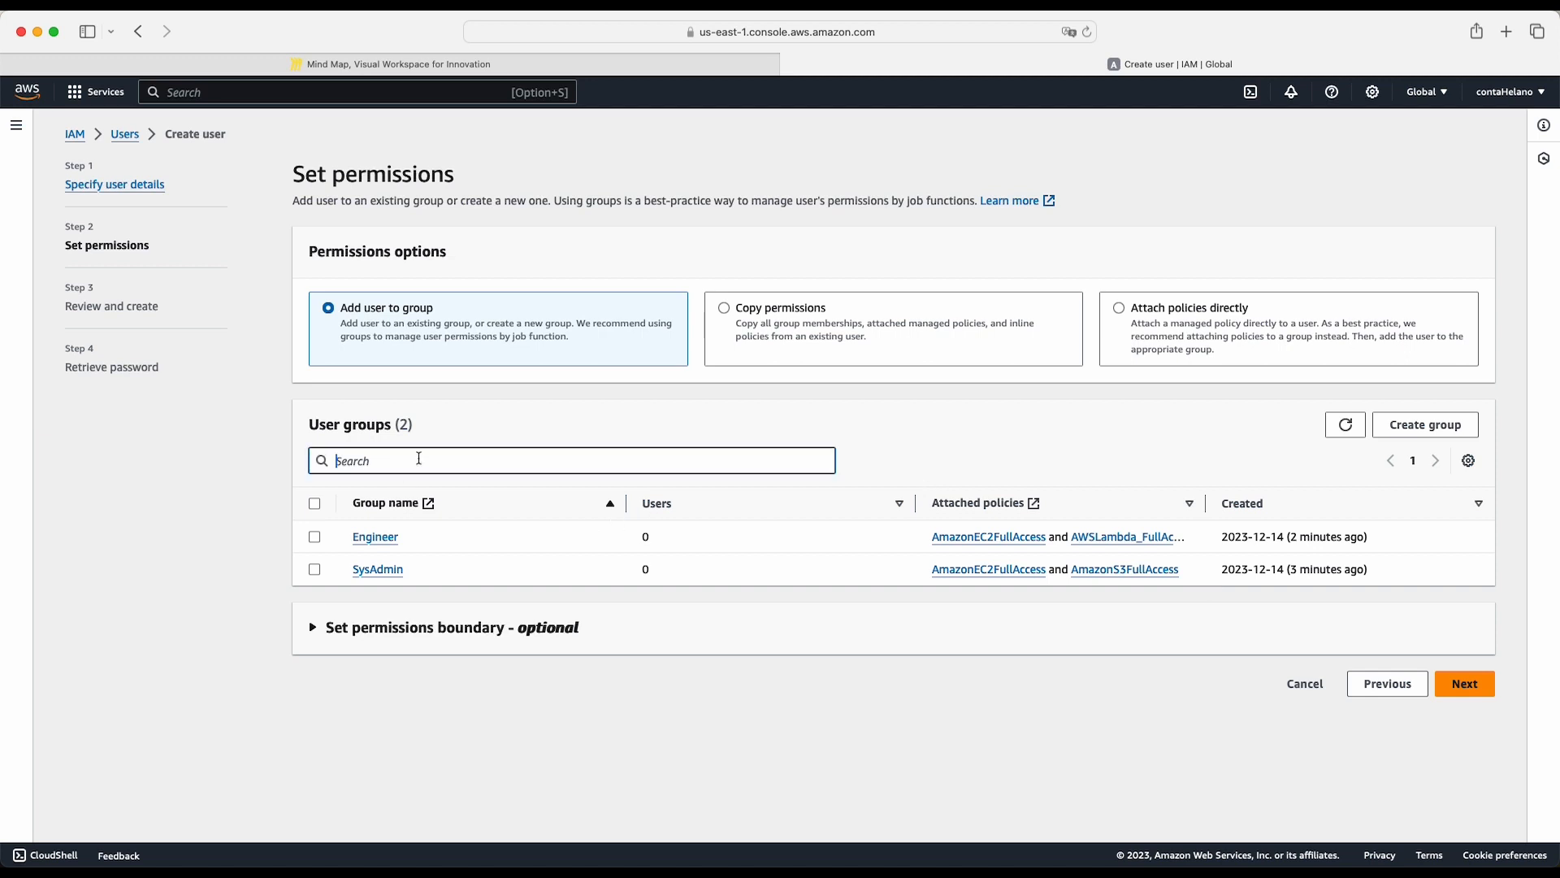
click(314, 569)
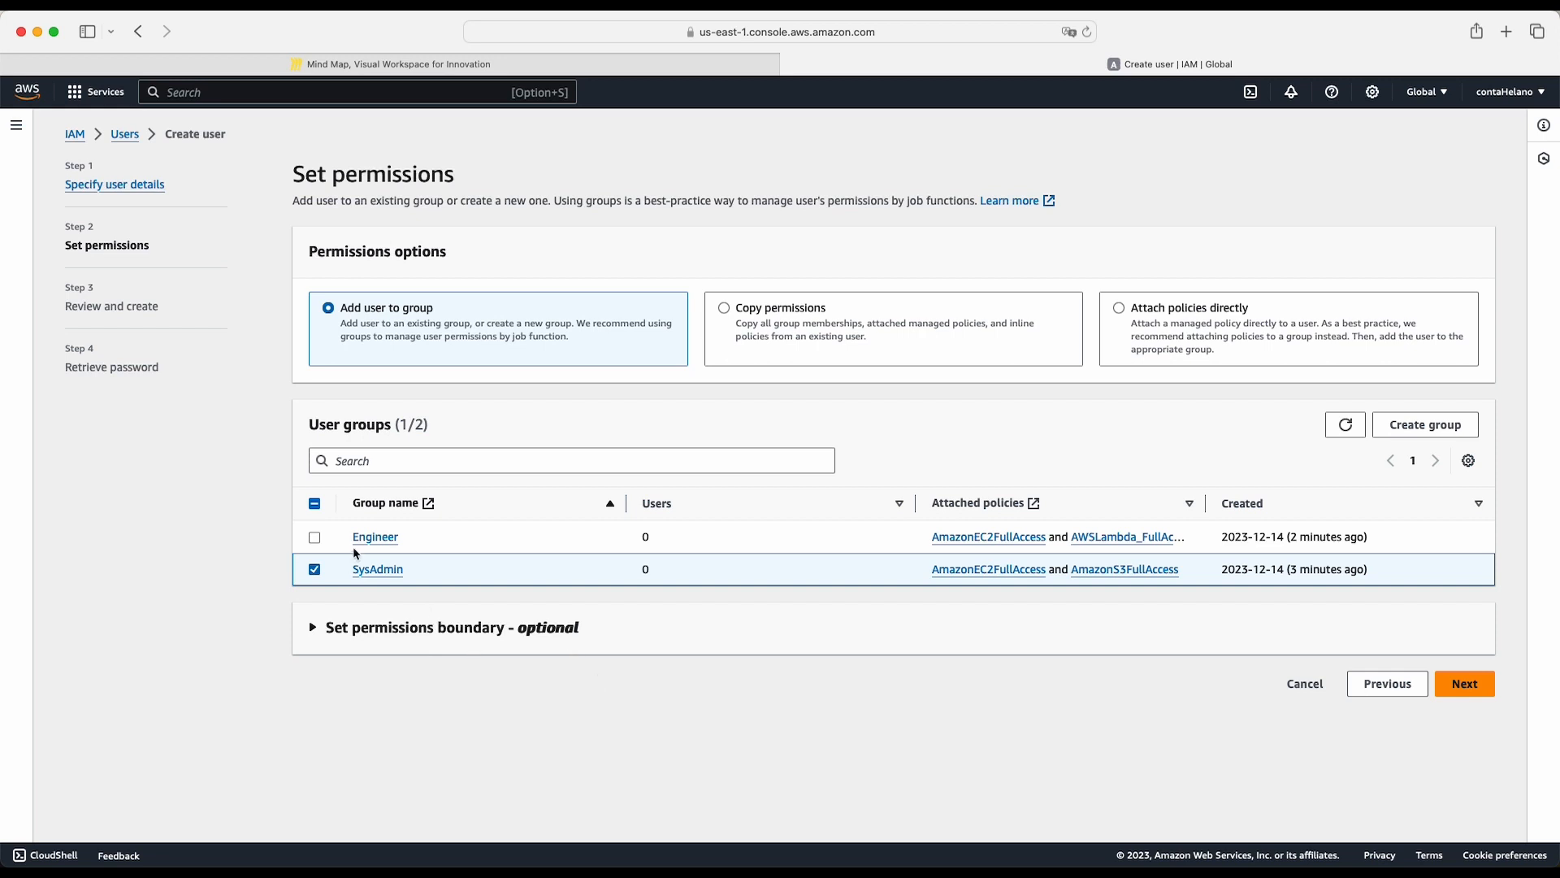
click(314, 538)
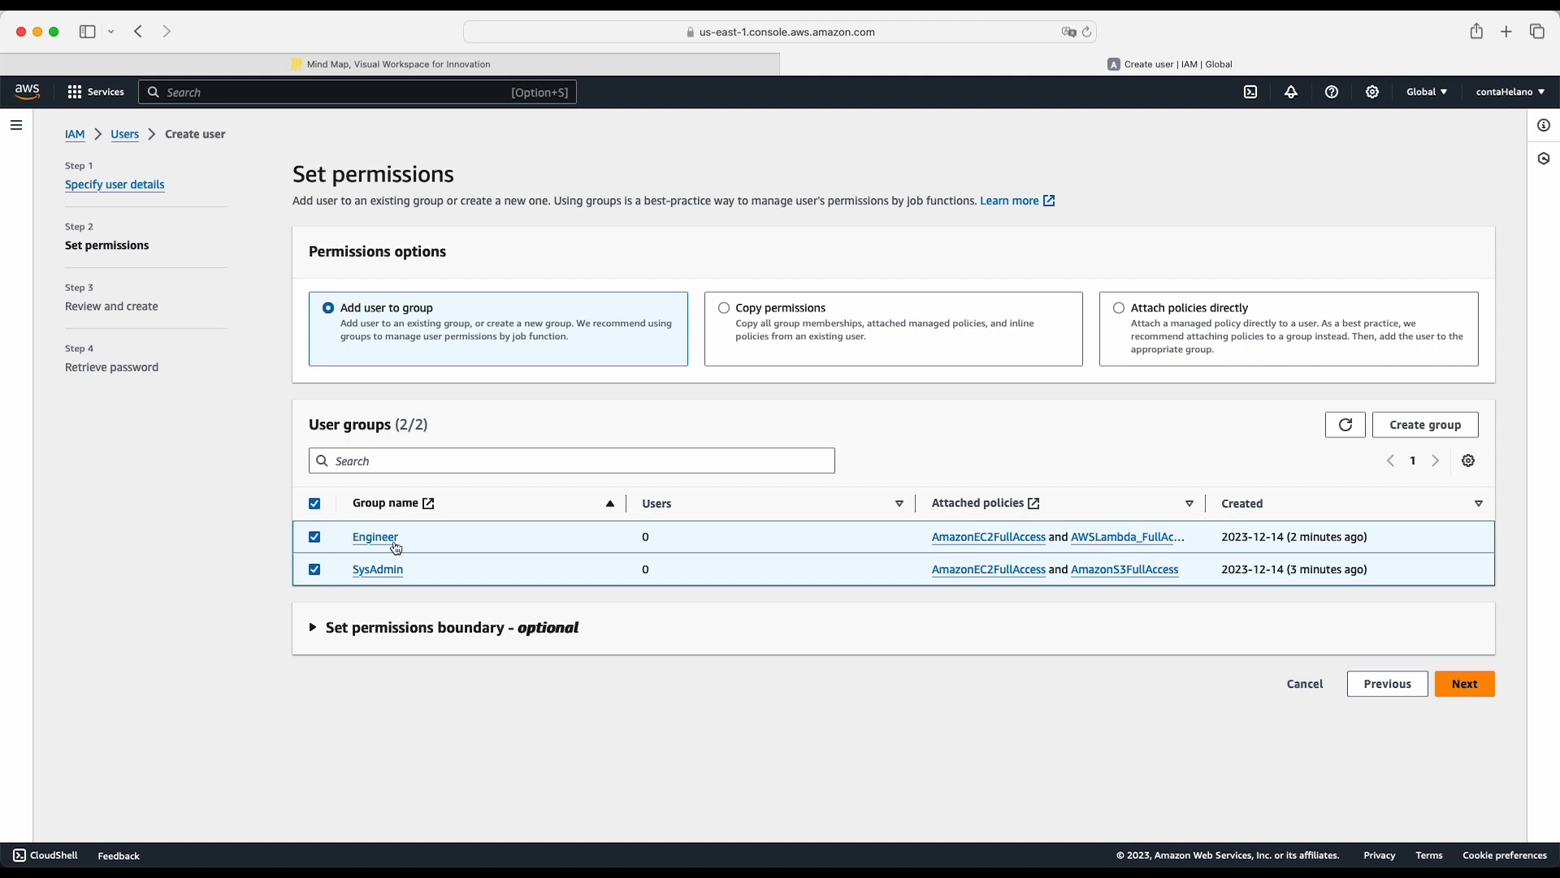
click(317, 540)
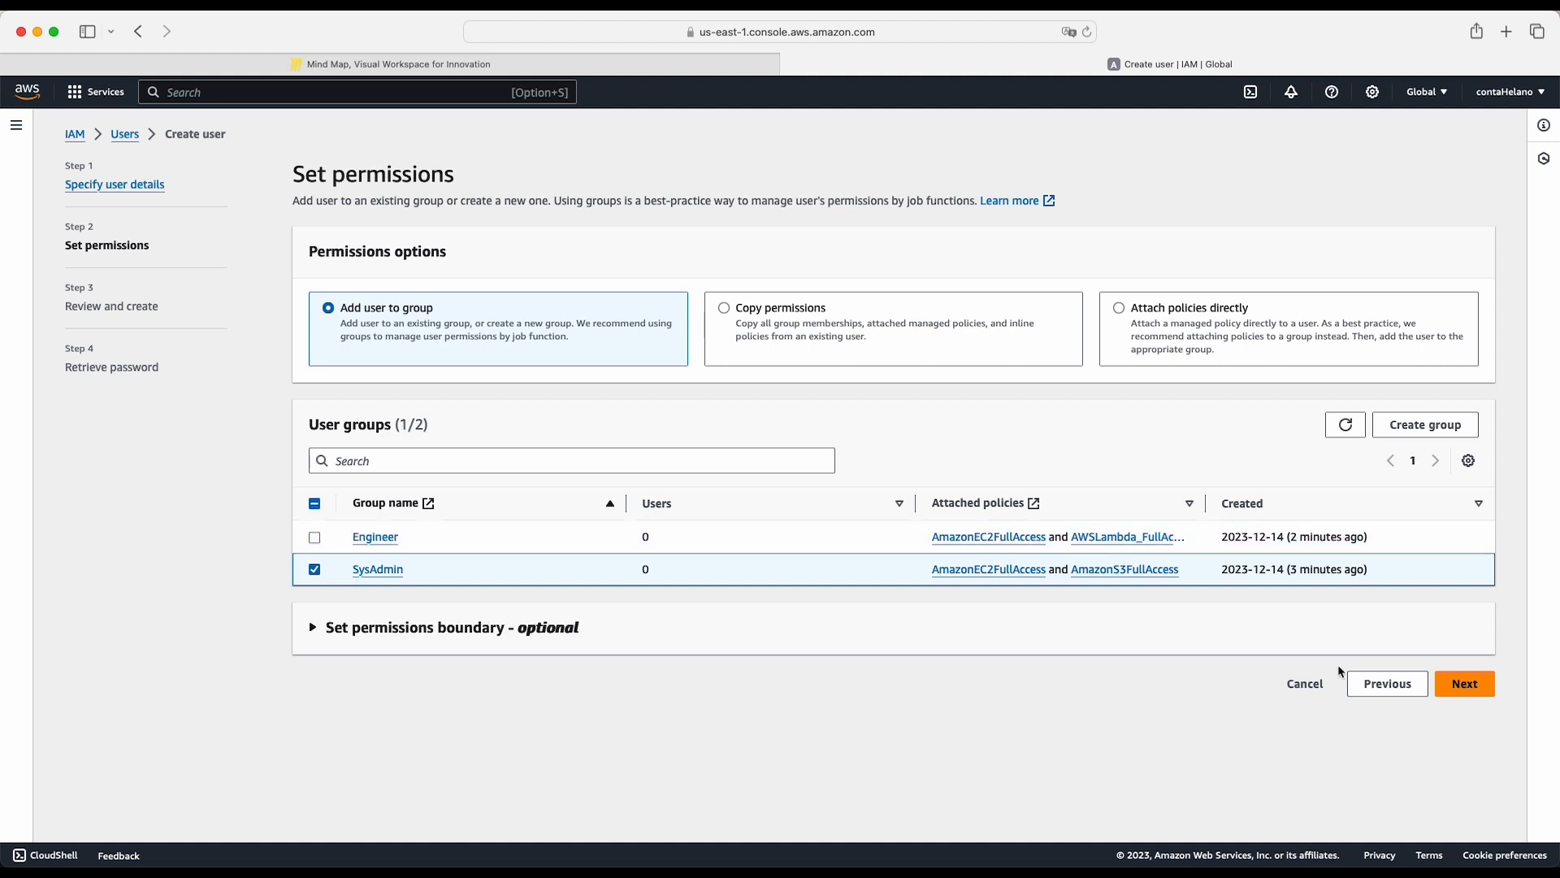
click(1465, 685)
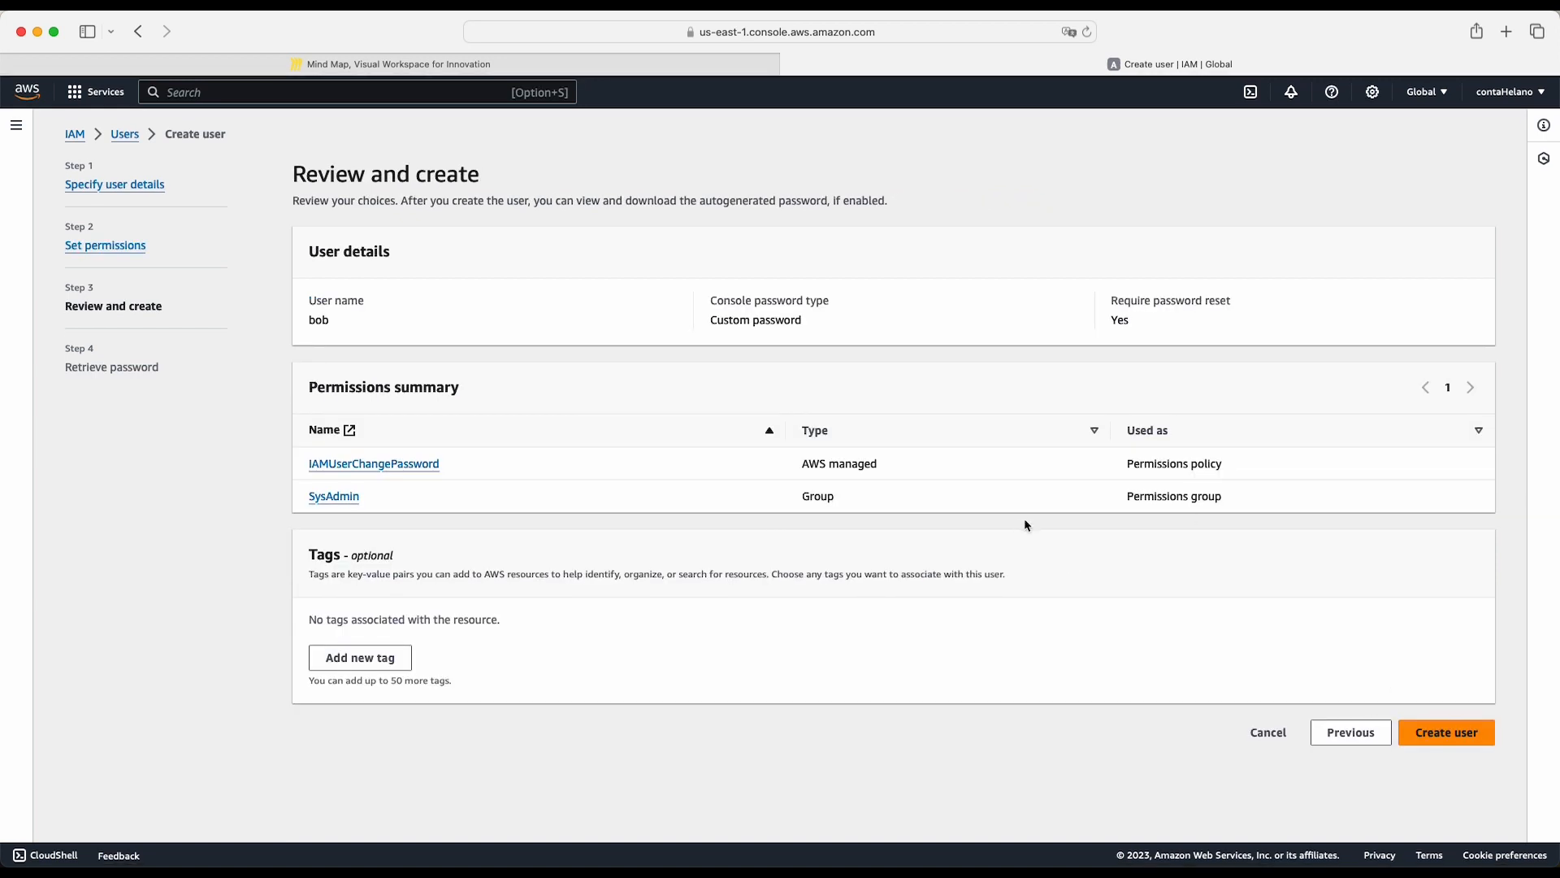
click(1450, 737)
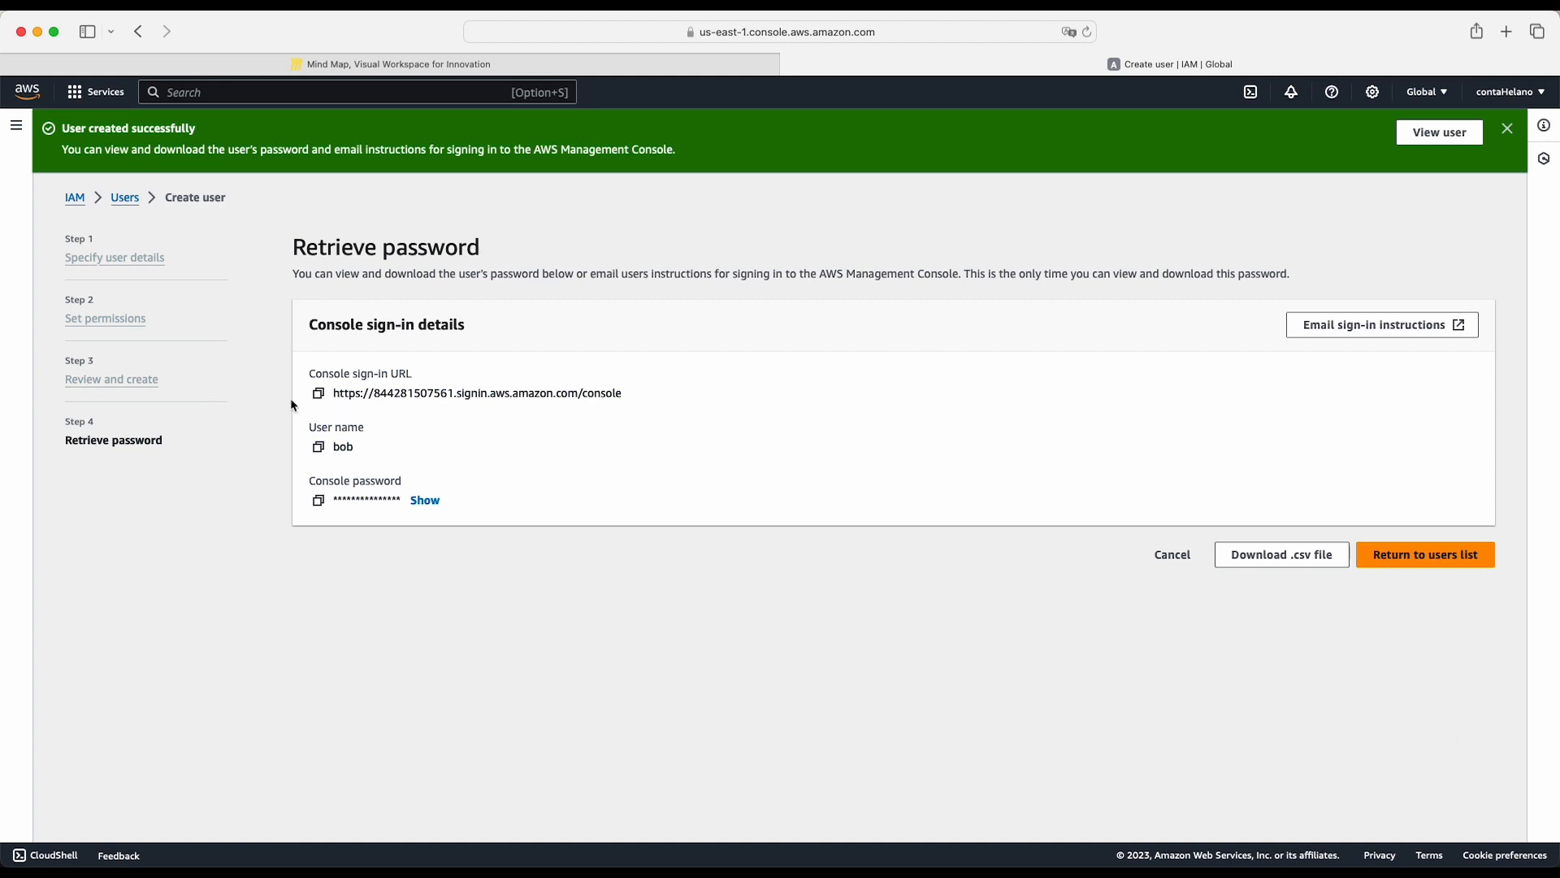
- Copy the new user's console sign-in URL and open it in a private browser window
click(318, 394)
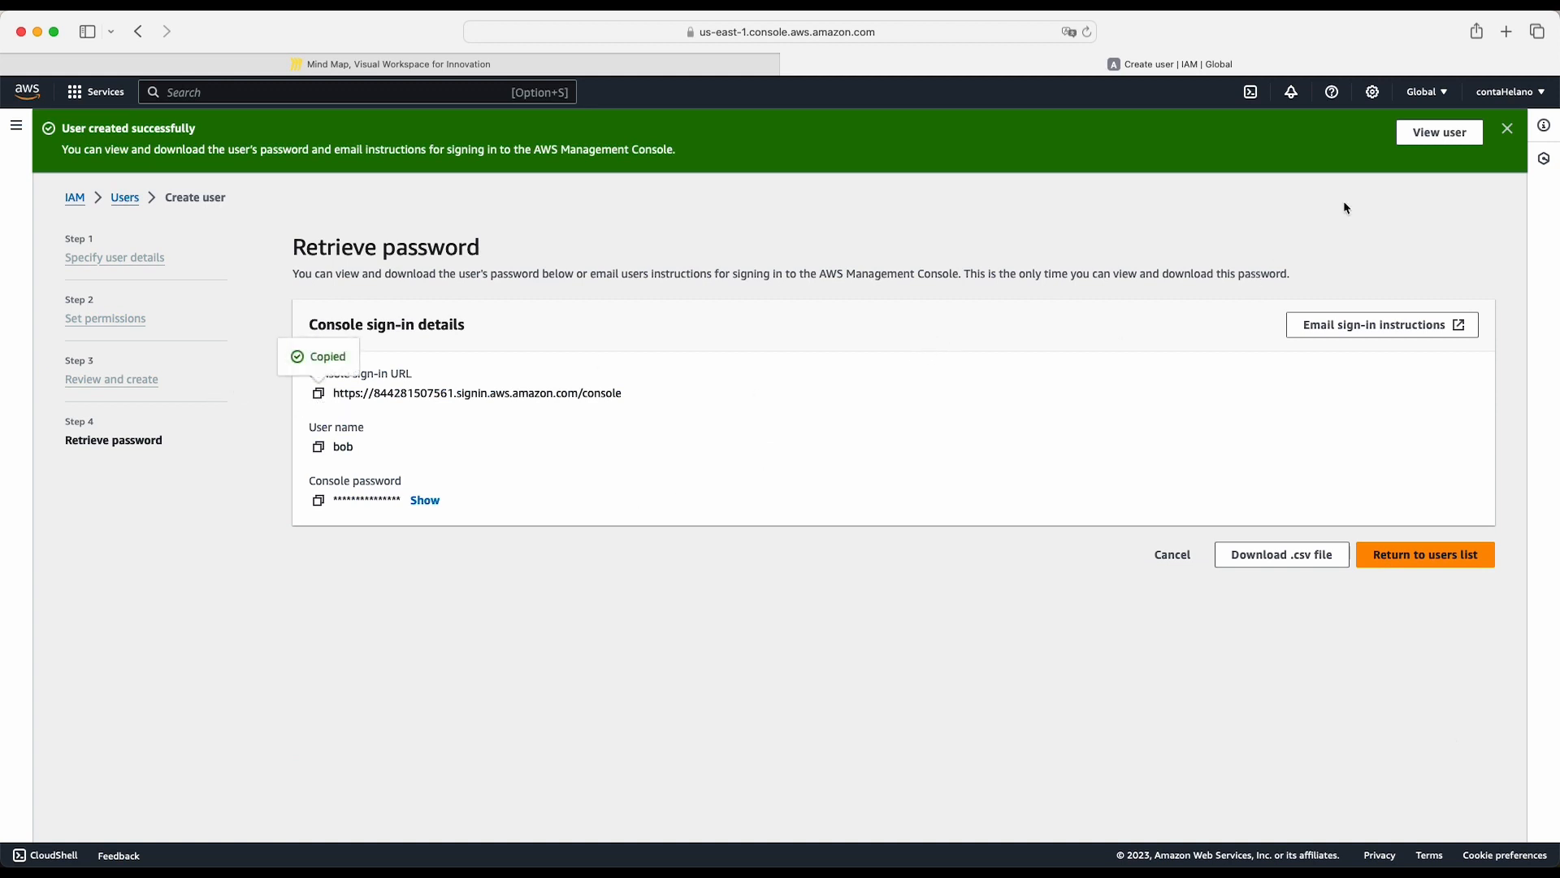
click(91, 4)
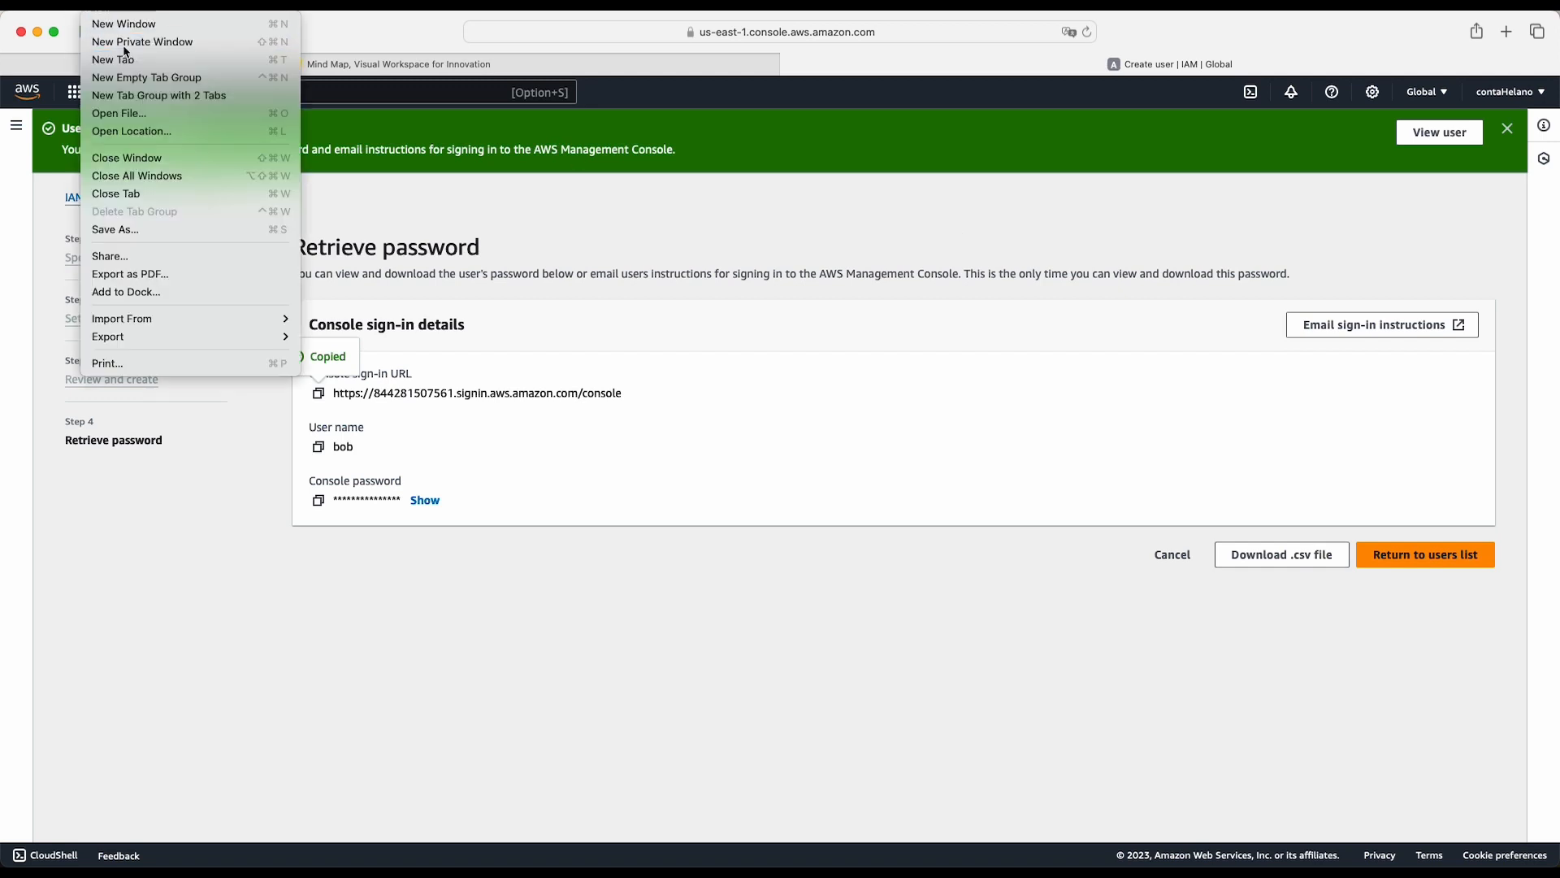
click(123, 43)
key(super+v)
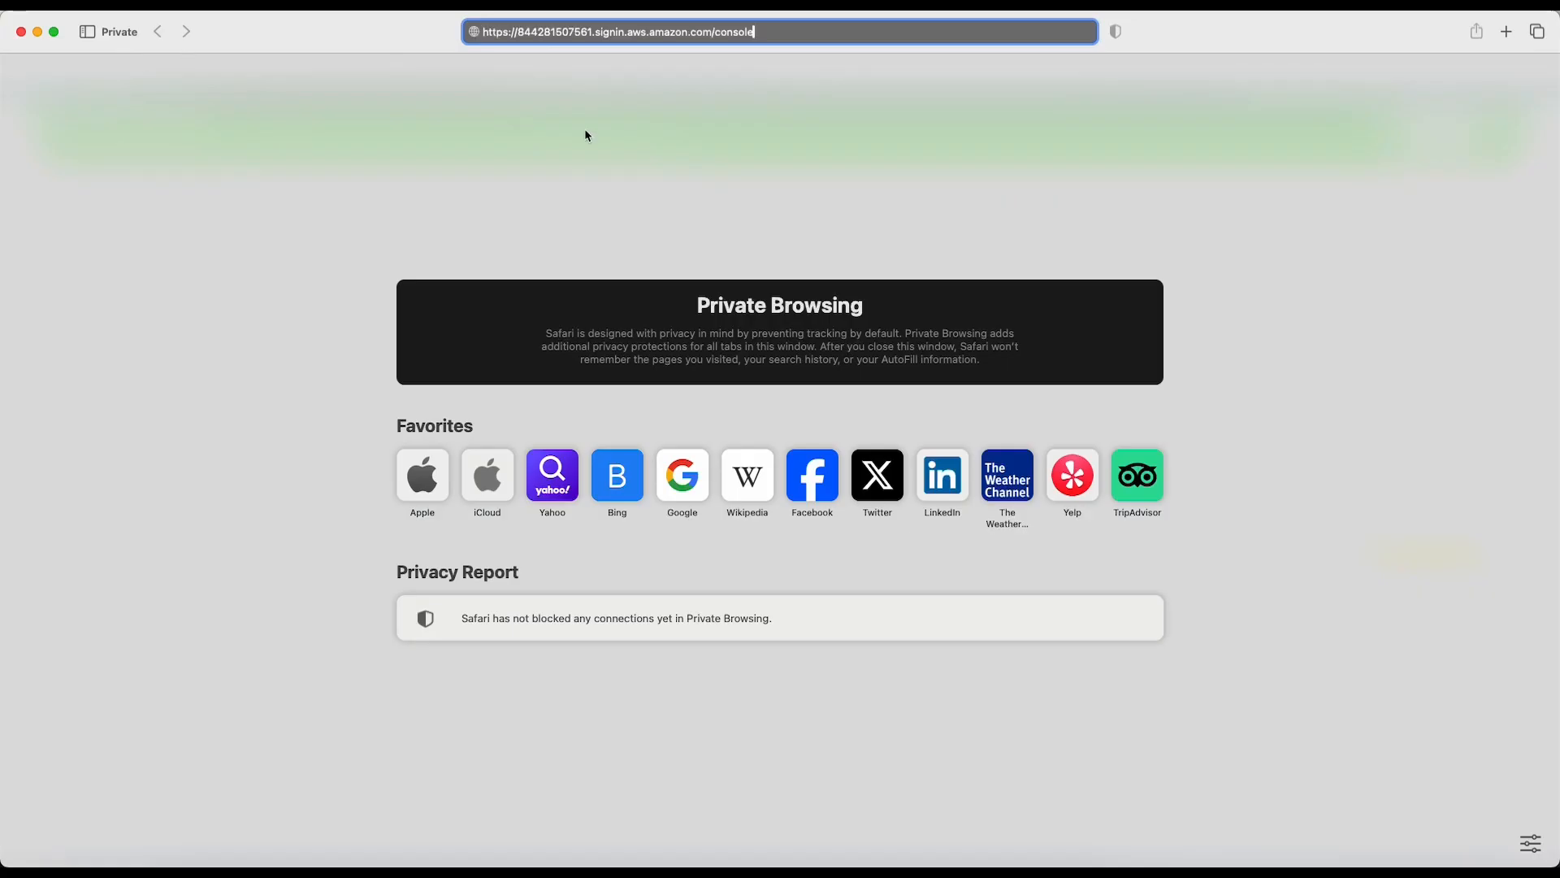
key(Return)
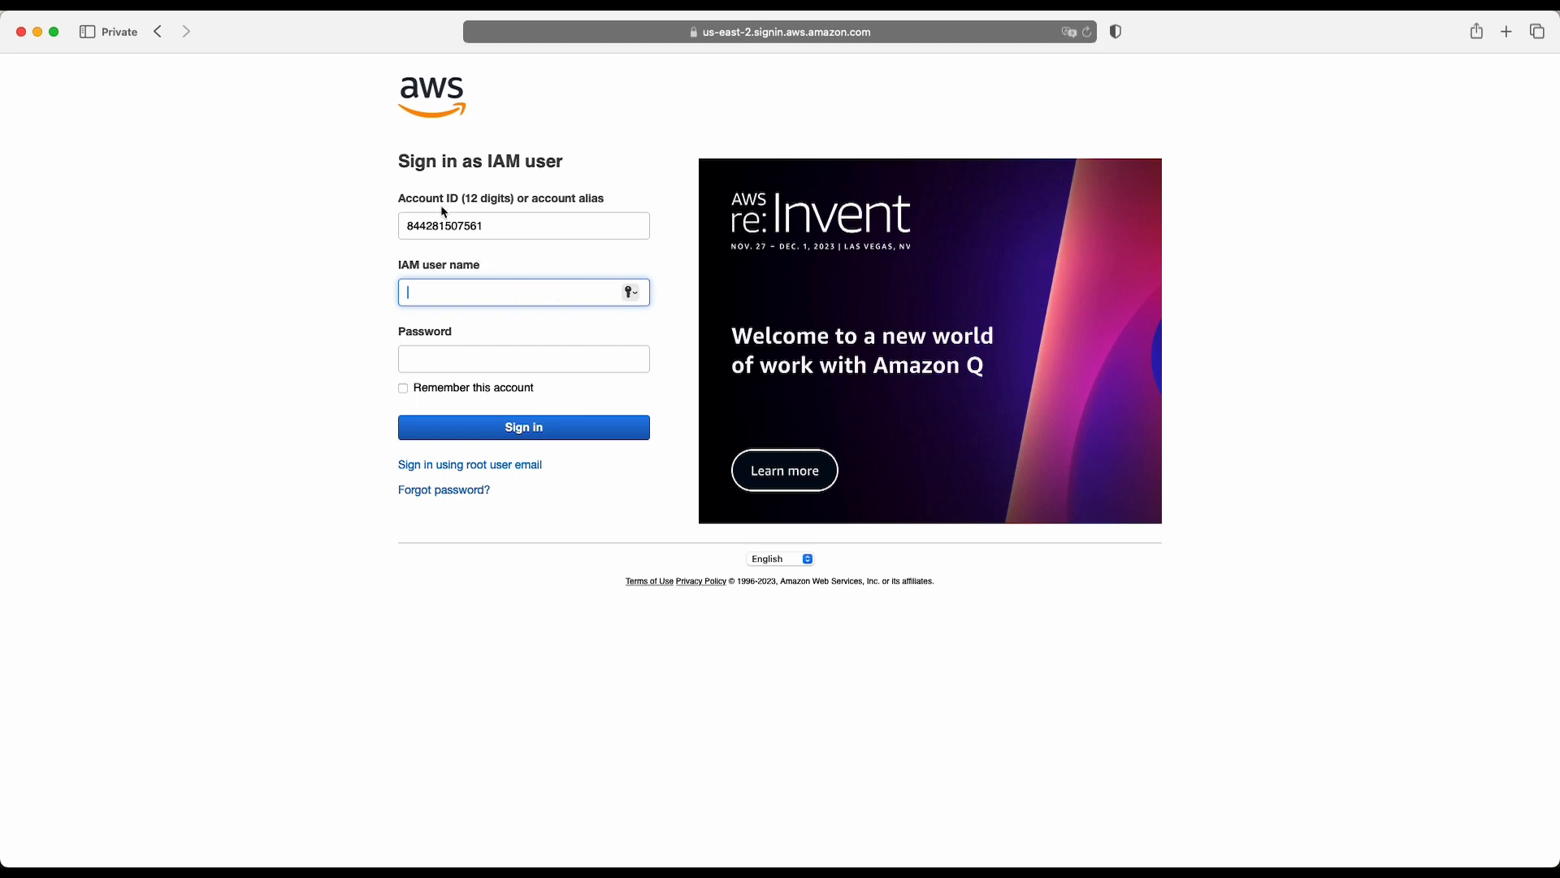
- Sign in as the new IAM user with the user name and the console password
double_click(438, 234)
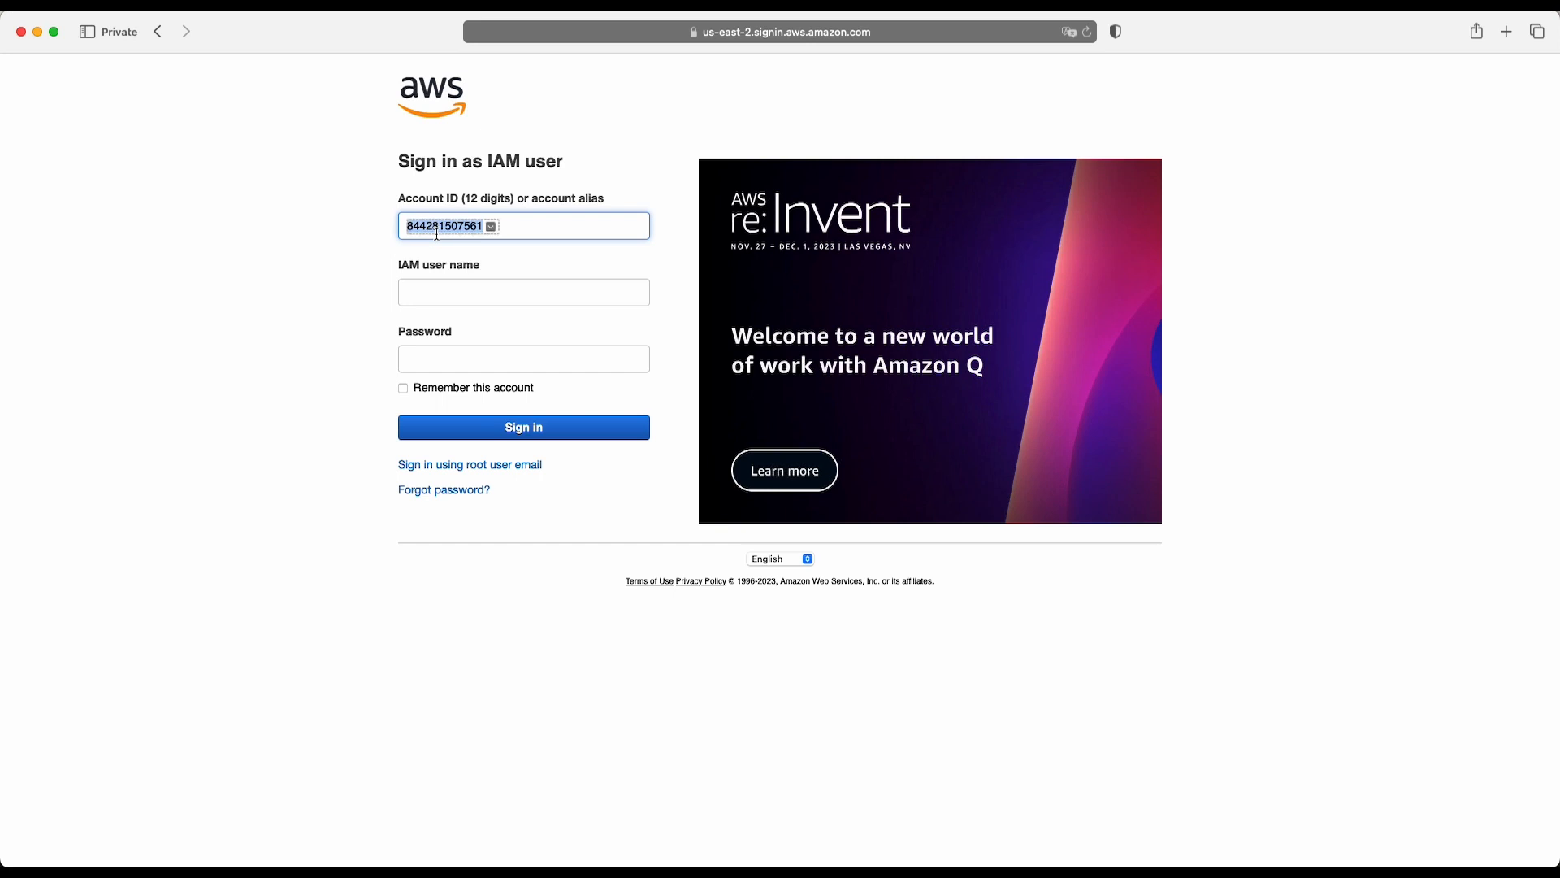
click(435, 300)
text(bob)
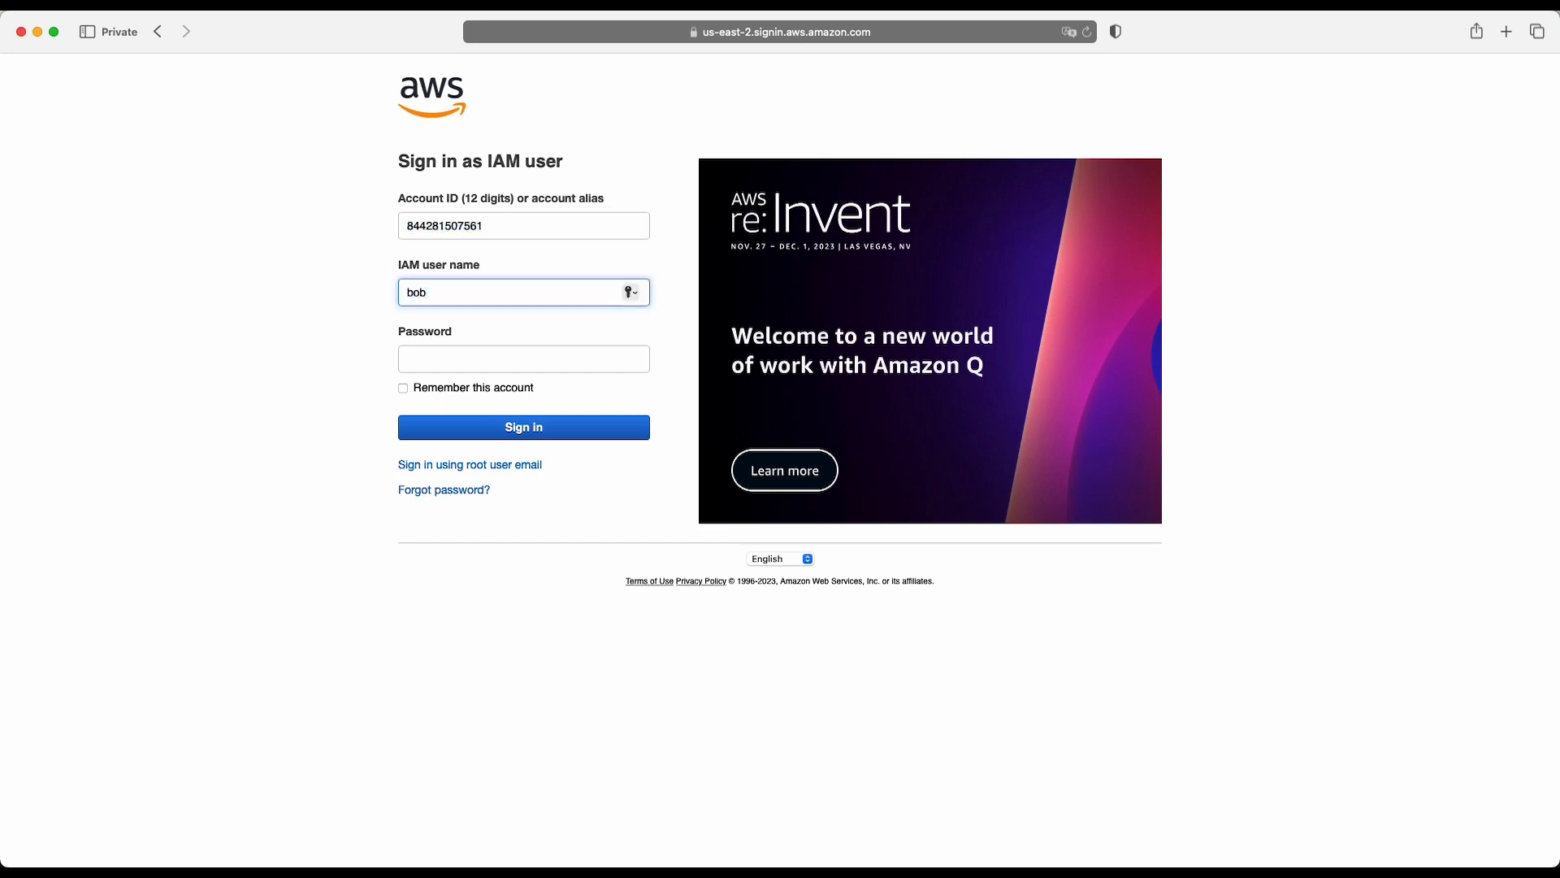
key(super+Tab)
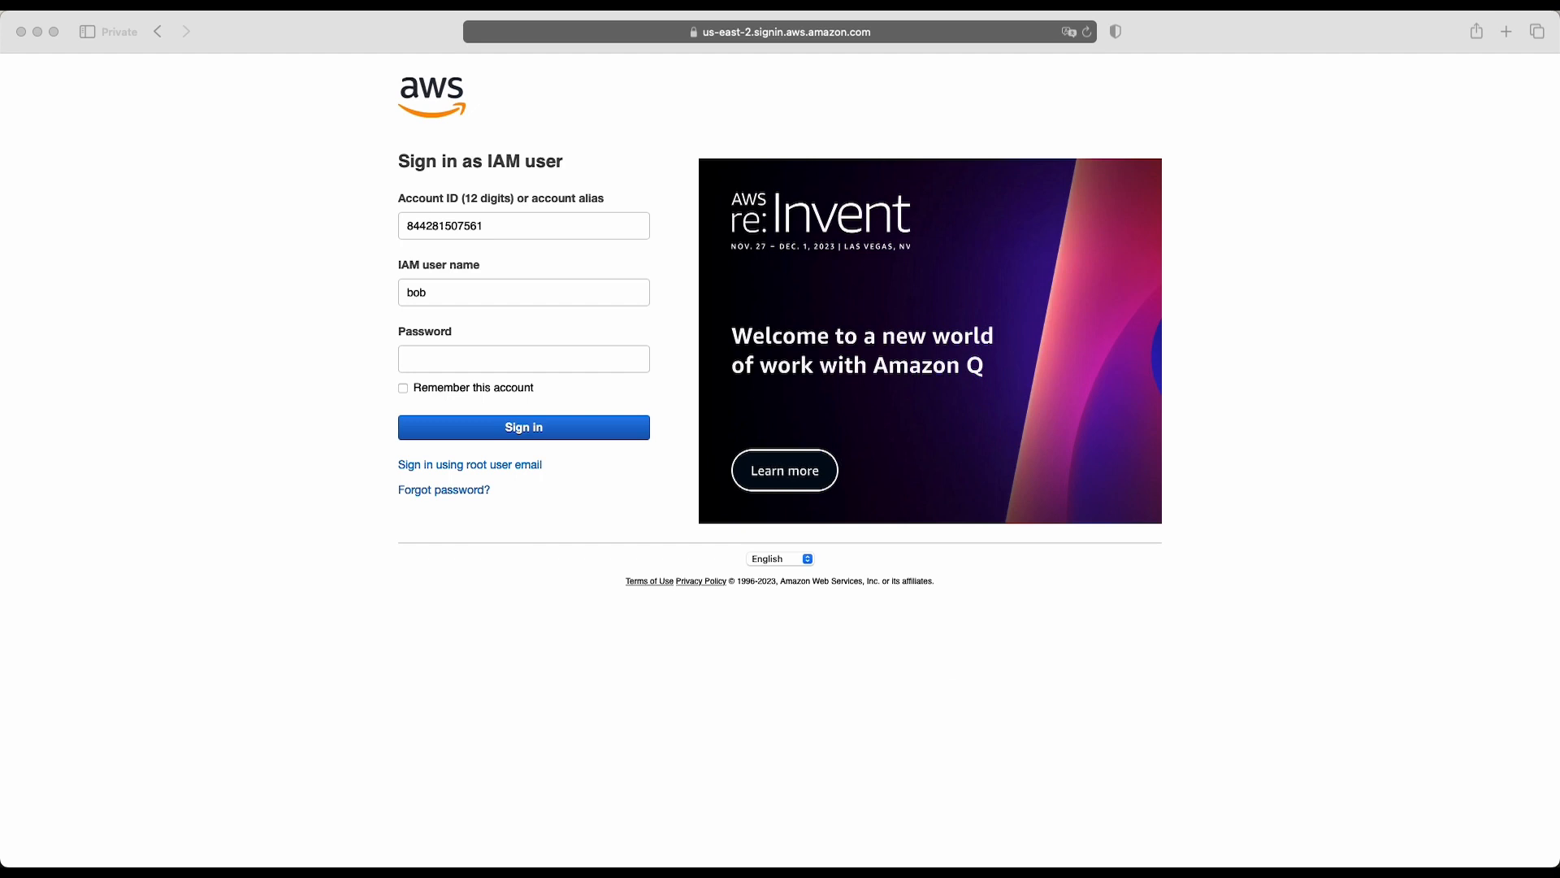
click(563, 364)
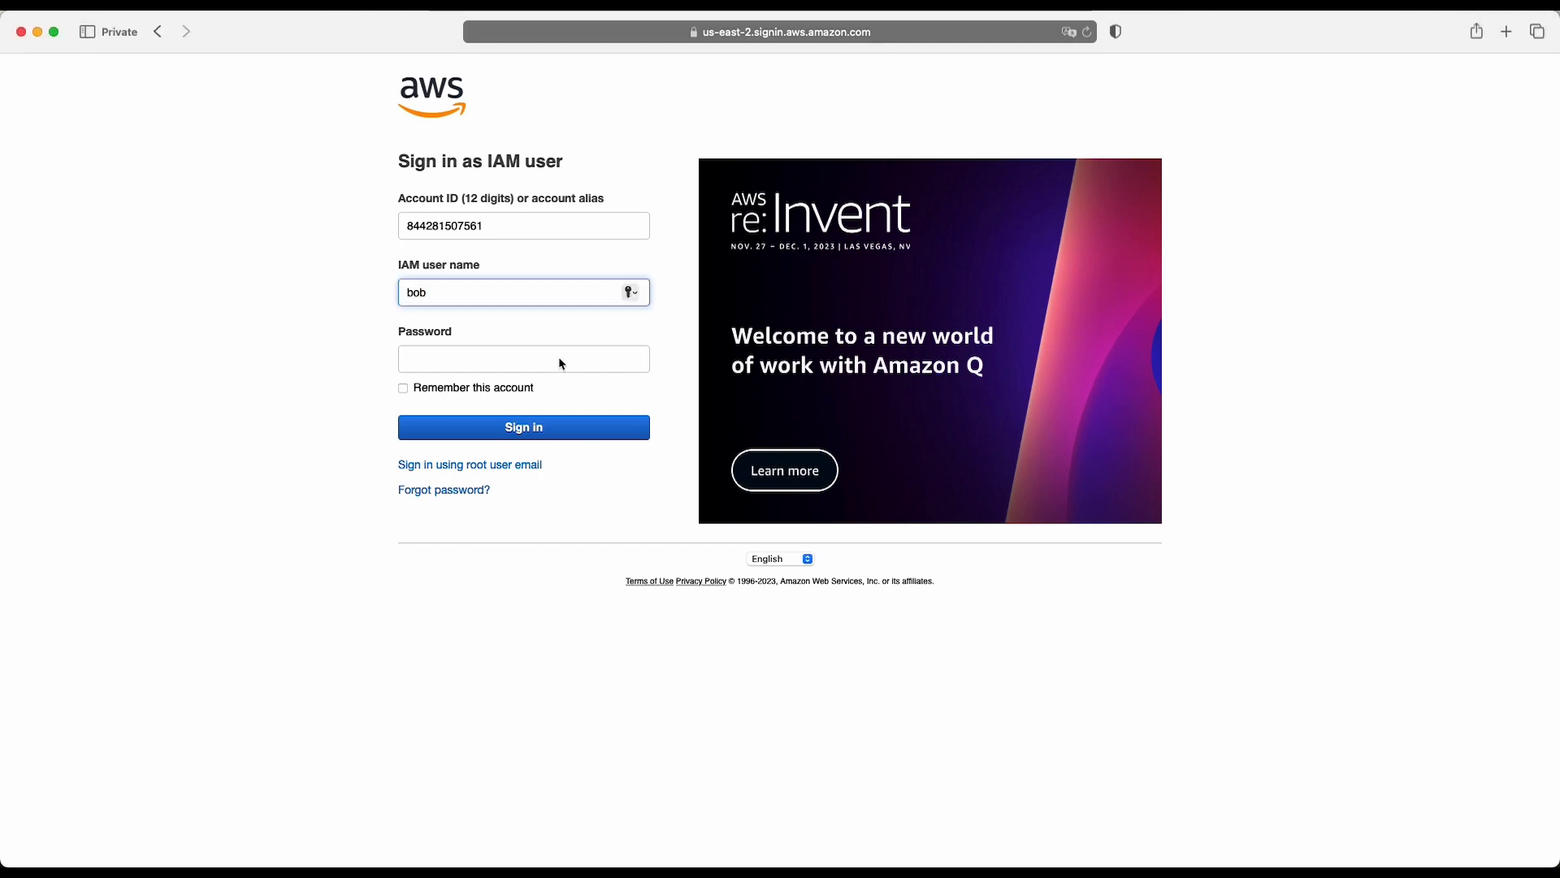
click(562, 363)
key(super+v)
click(528, 428)
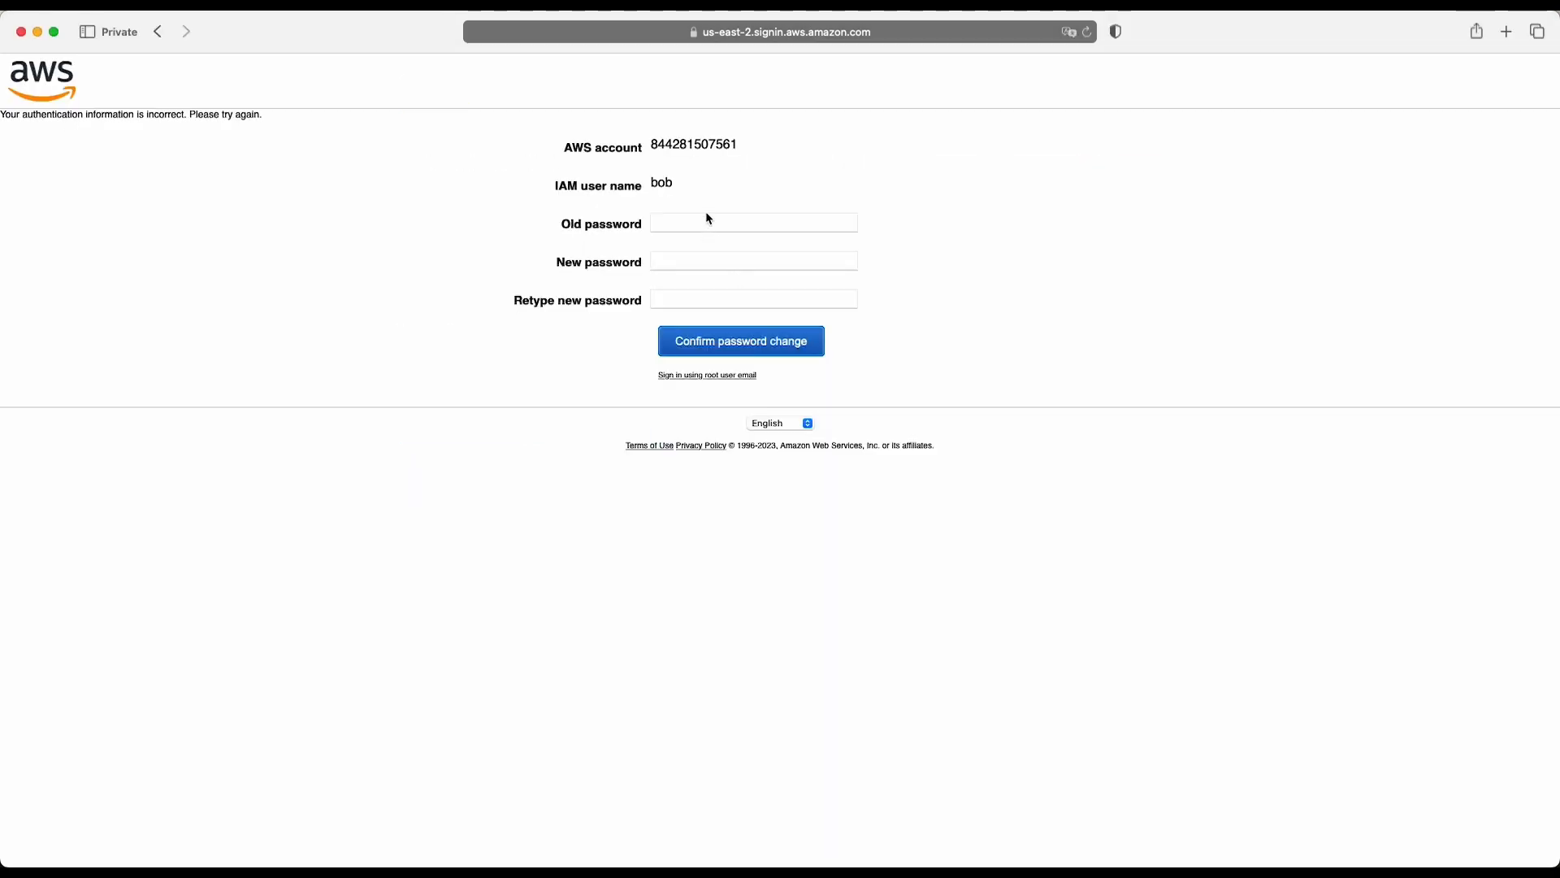
- Change the IAM user's password by entering the old password and the new password twice, and confirm the change
click(697, 222)
key(super+v)
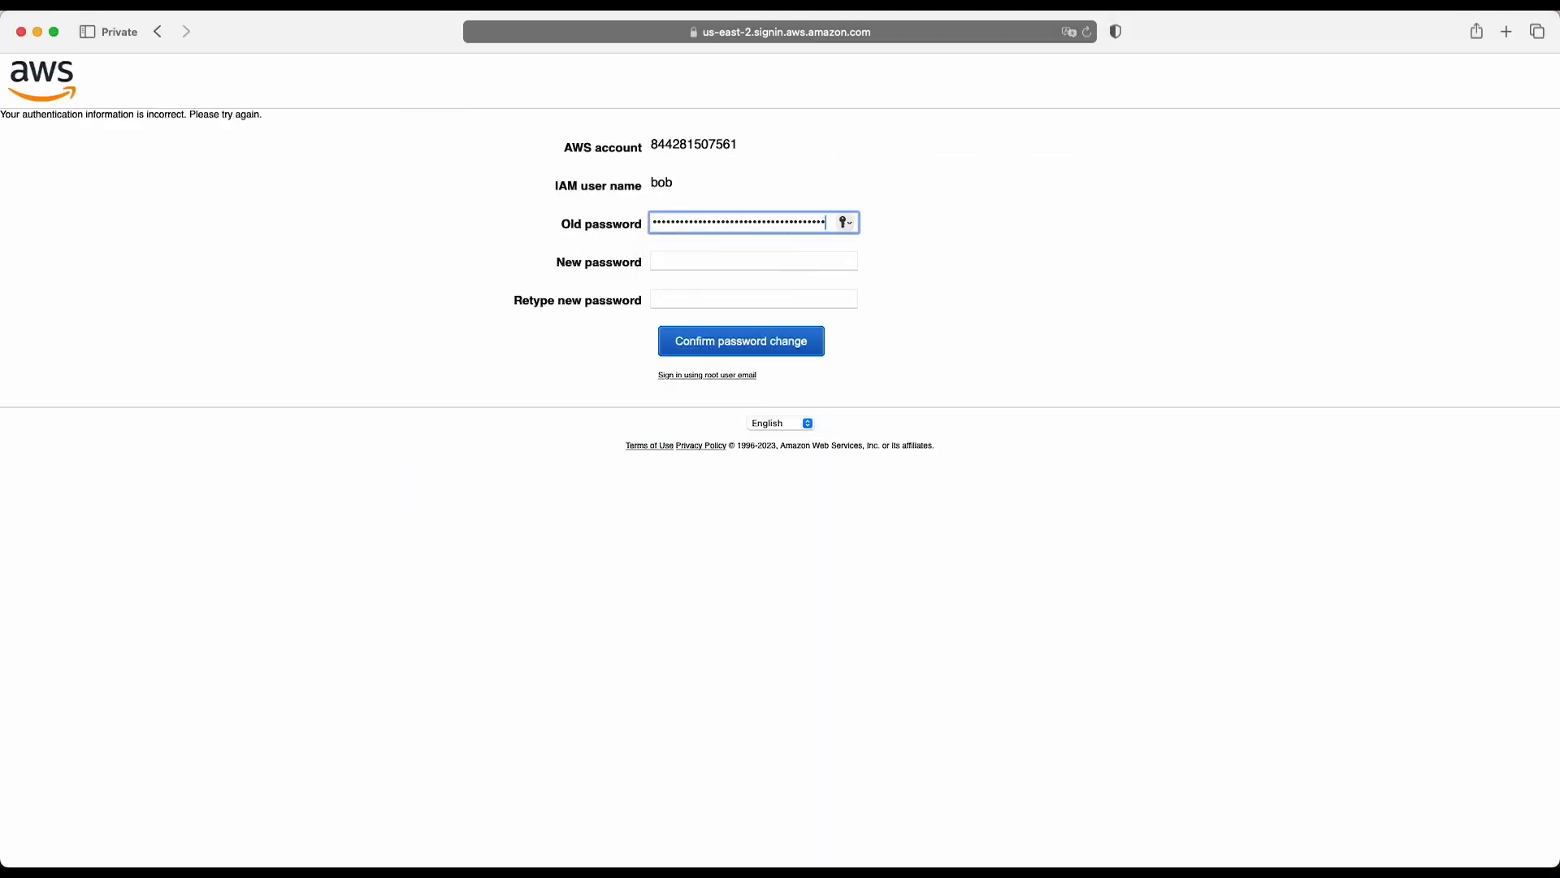
key(super+Tab)
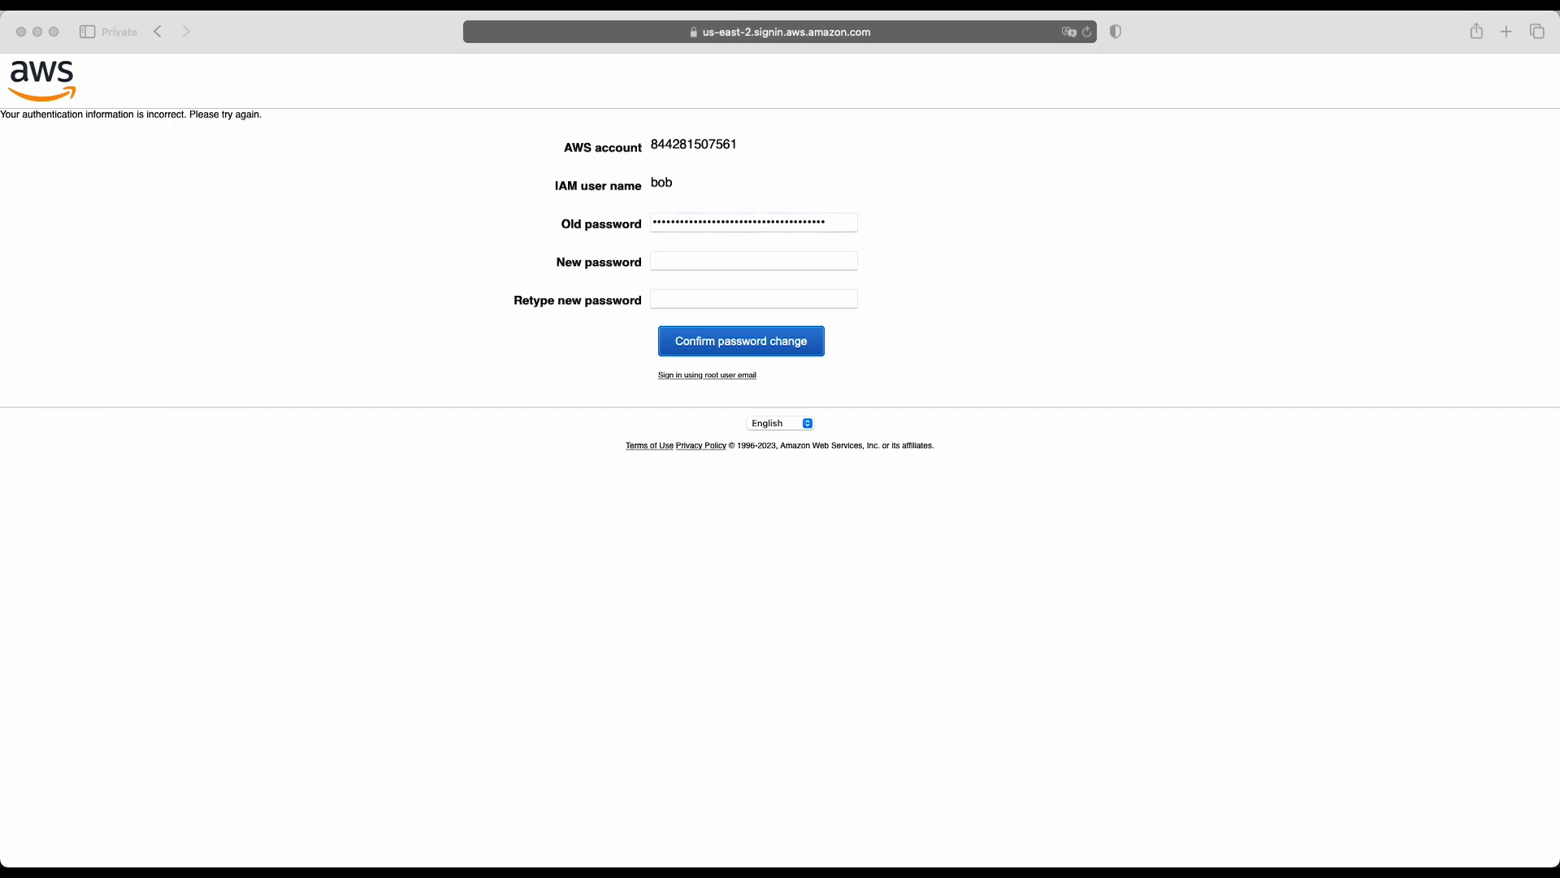
key(super+Tab)
click(742, 264)
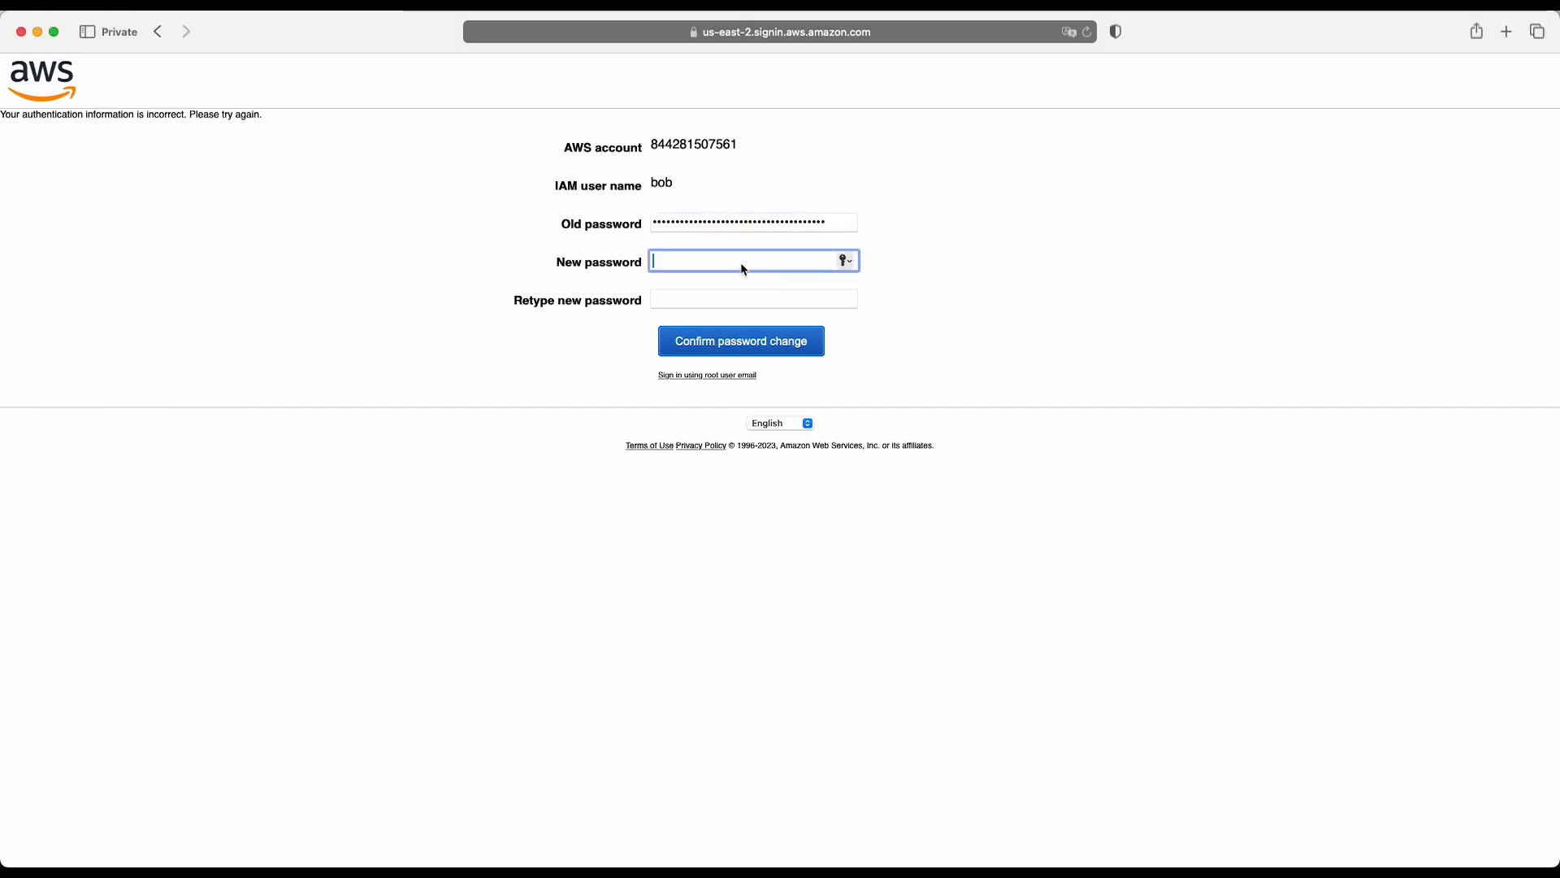
key(super+v)
key(Tab)
key(super+v)
click(710, 346)
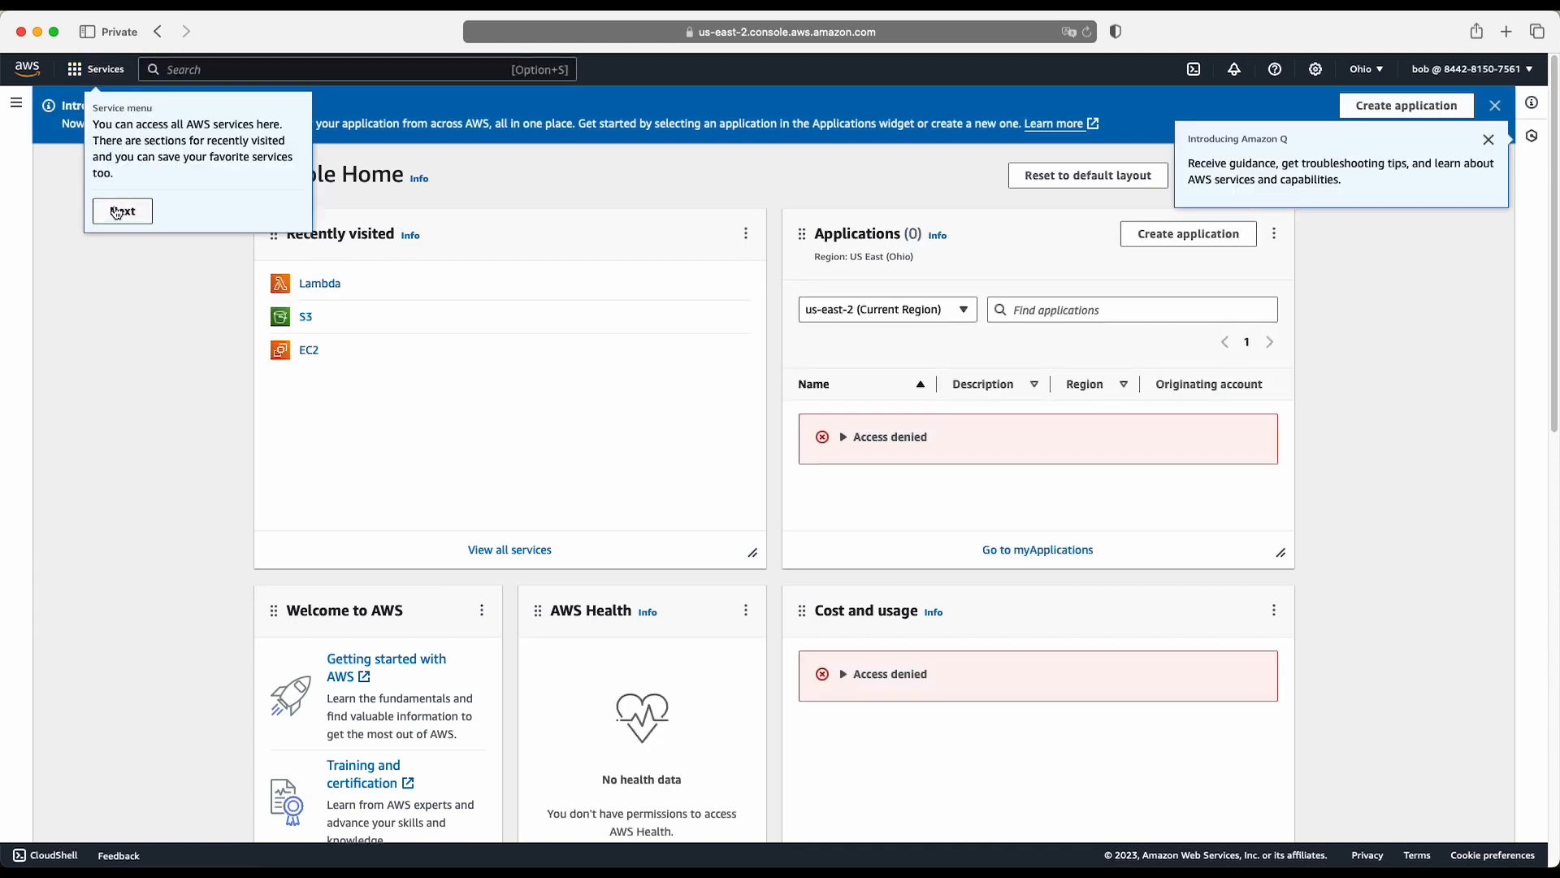
- Dismiss the Amazon Q, service menu and resource search tips on Console Home and show the overview of open windows
click(1488, 140)
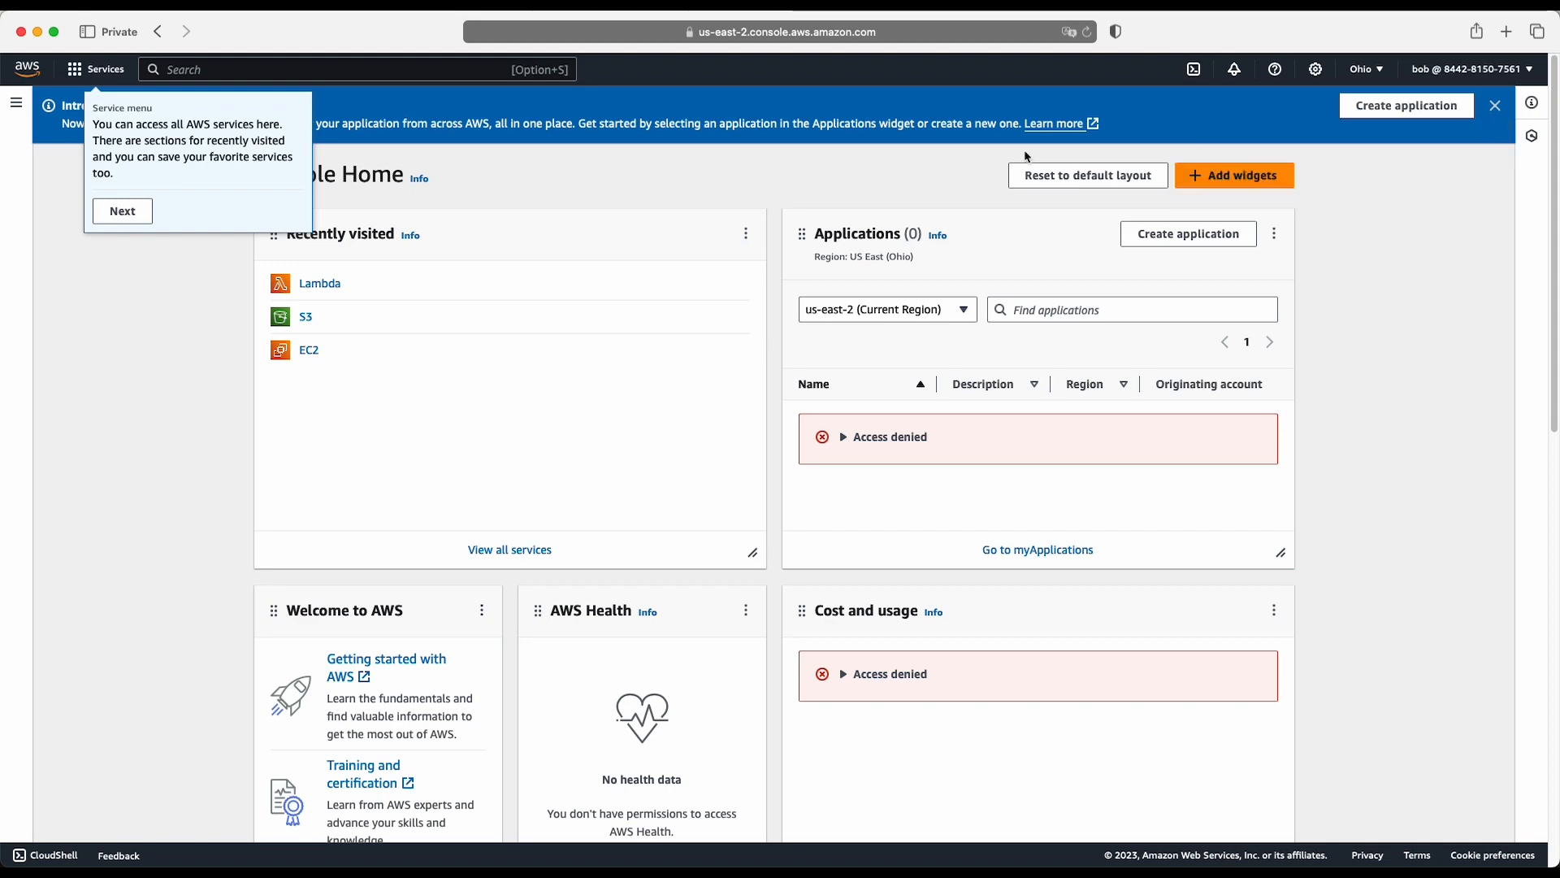
click(124, 211)
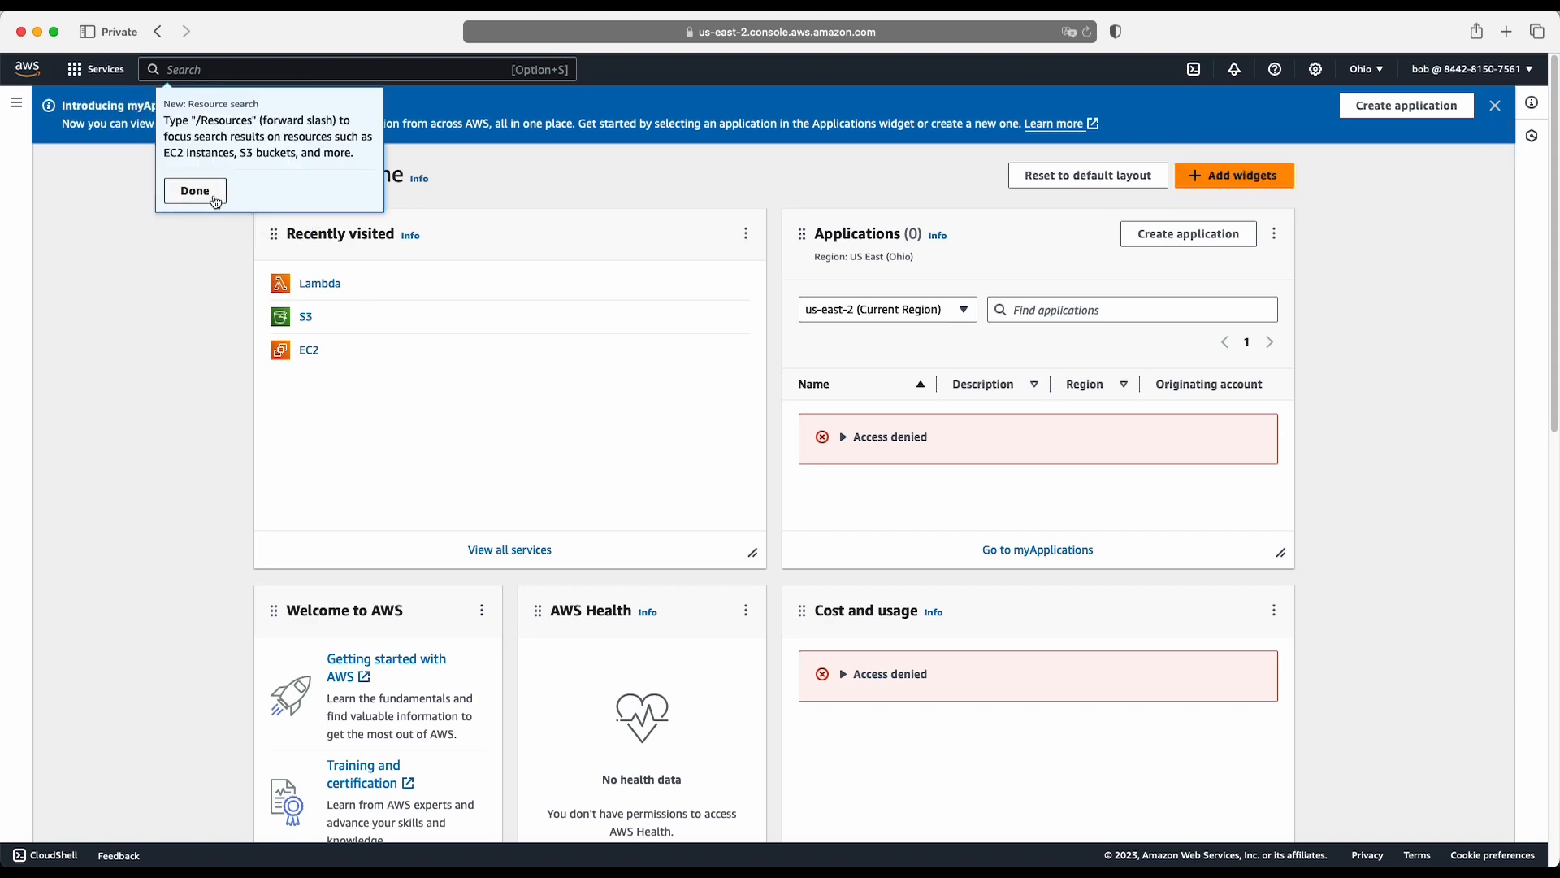
click(216, 202)
key(ctrl+Up)
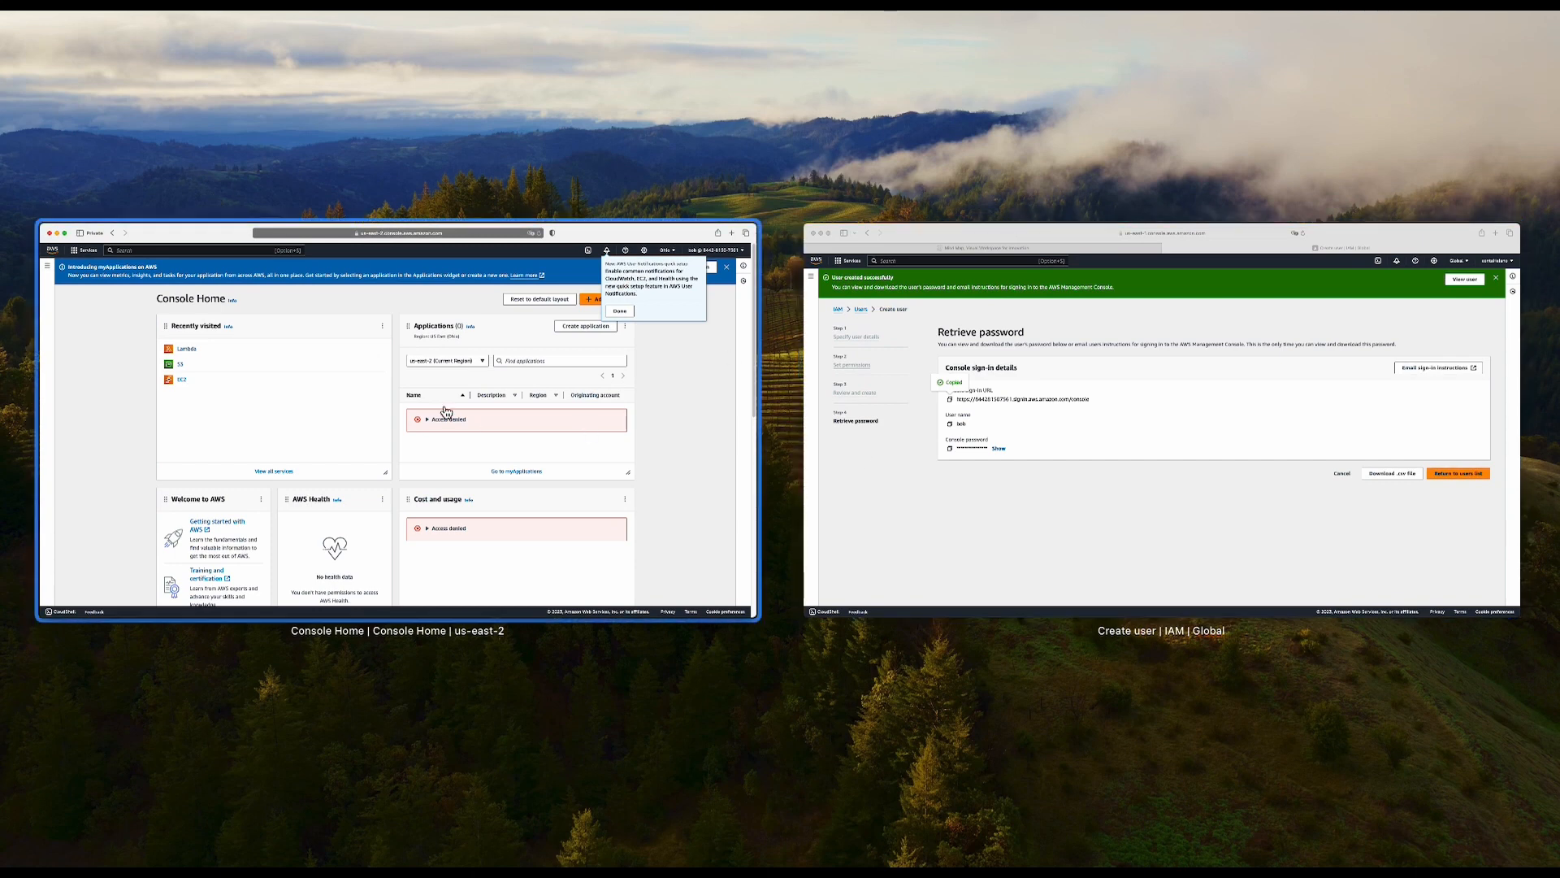
- Switch to the Miro mind map and check which services belong to the SysAdmin user's group
click(1016, 379)
click(454, 64)
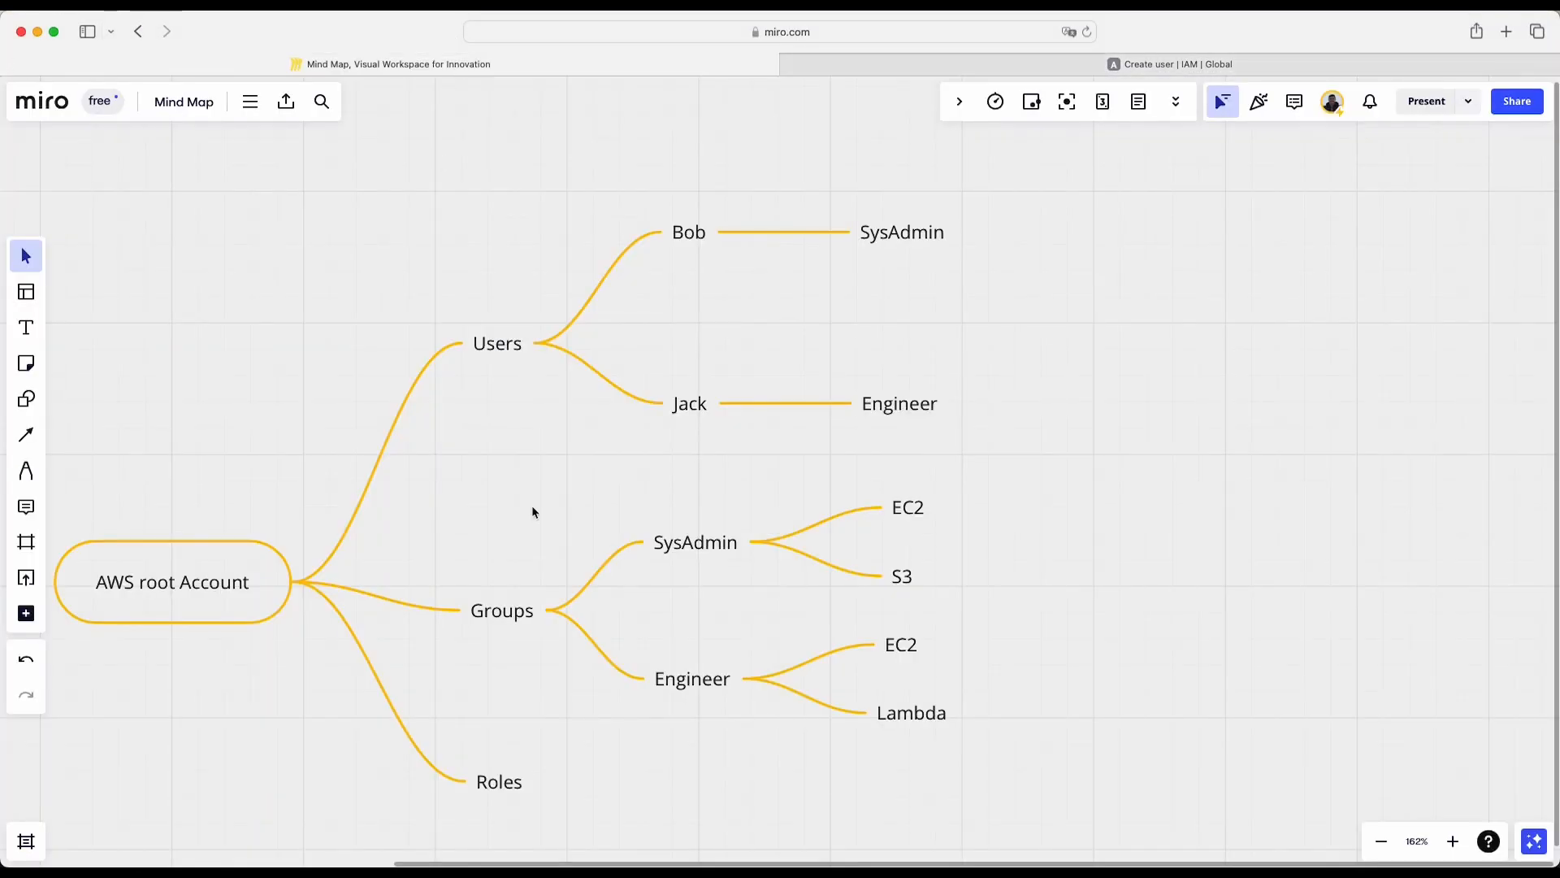
click(885, 236)
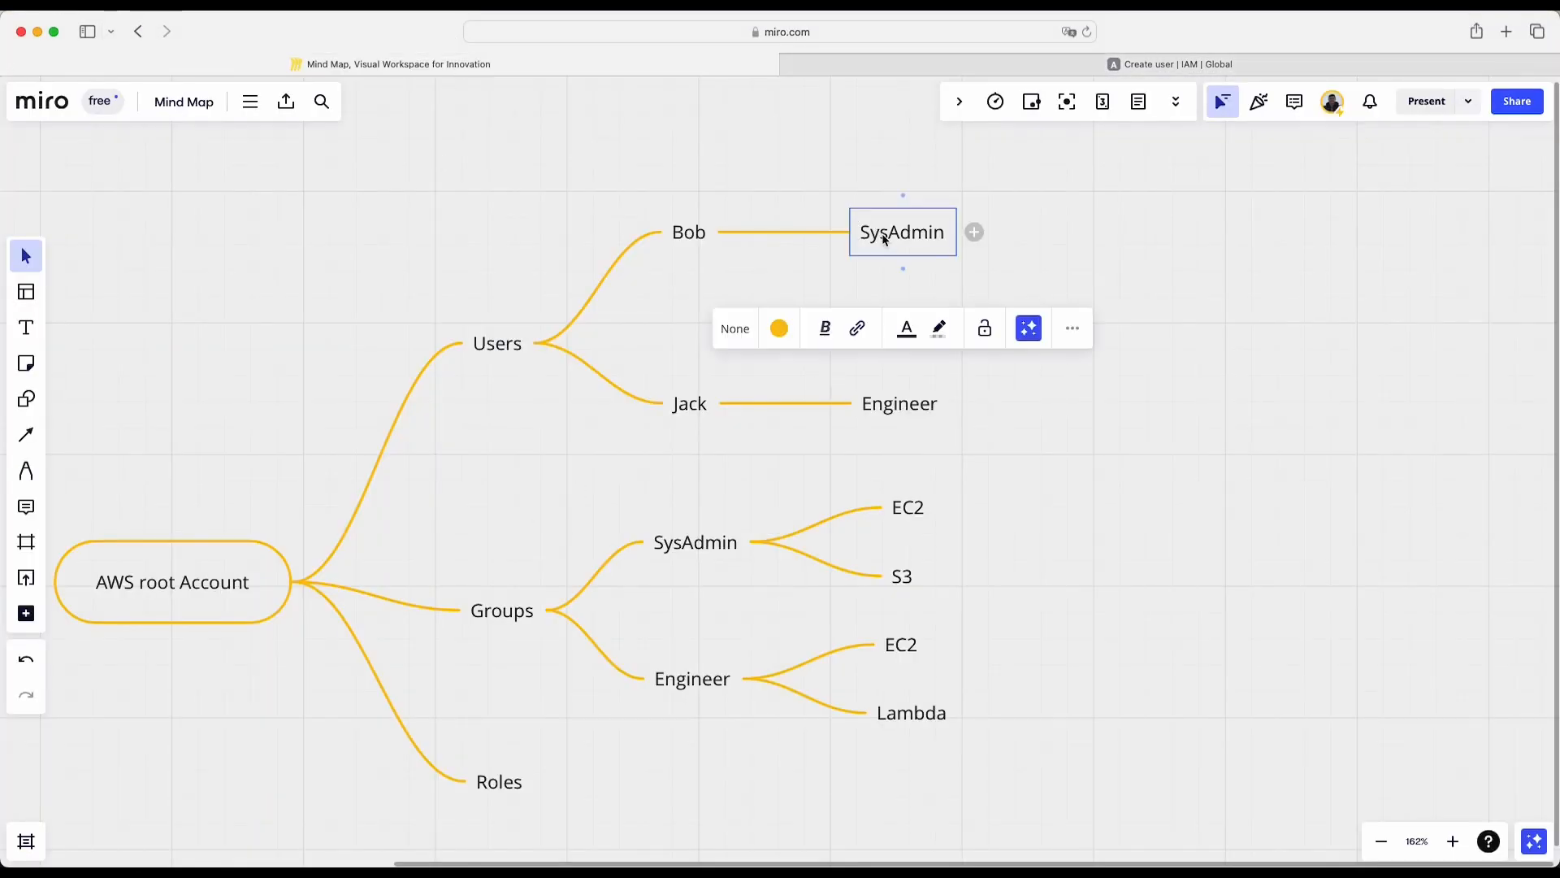
click(911, 583)
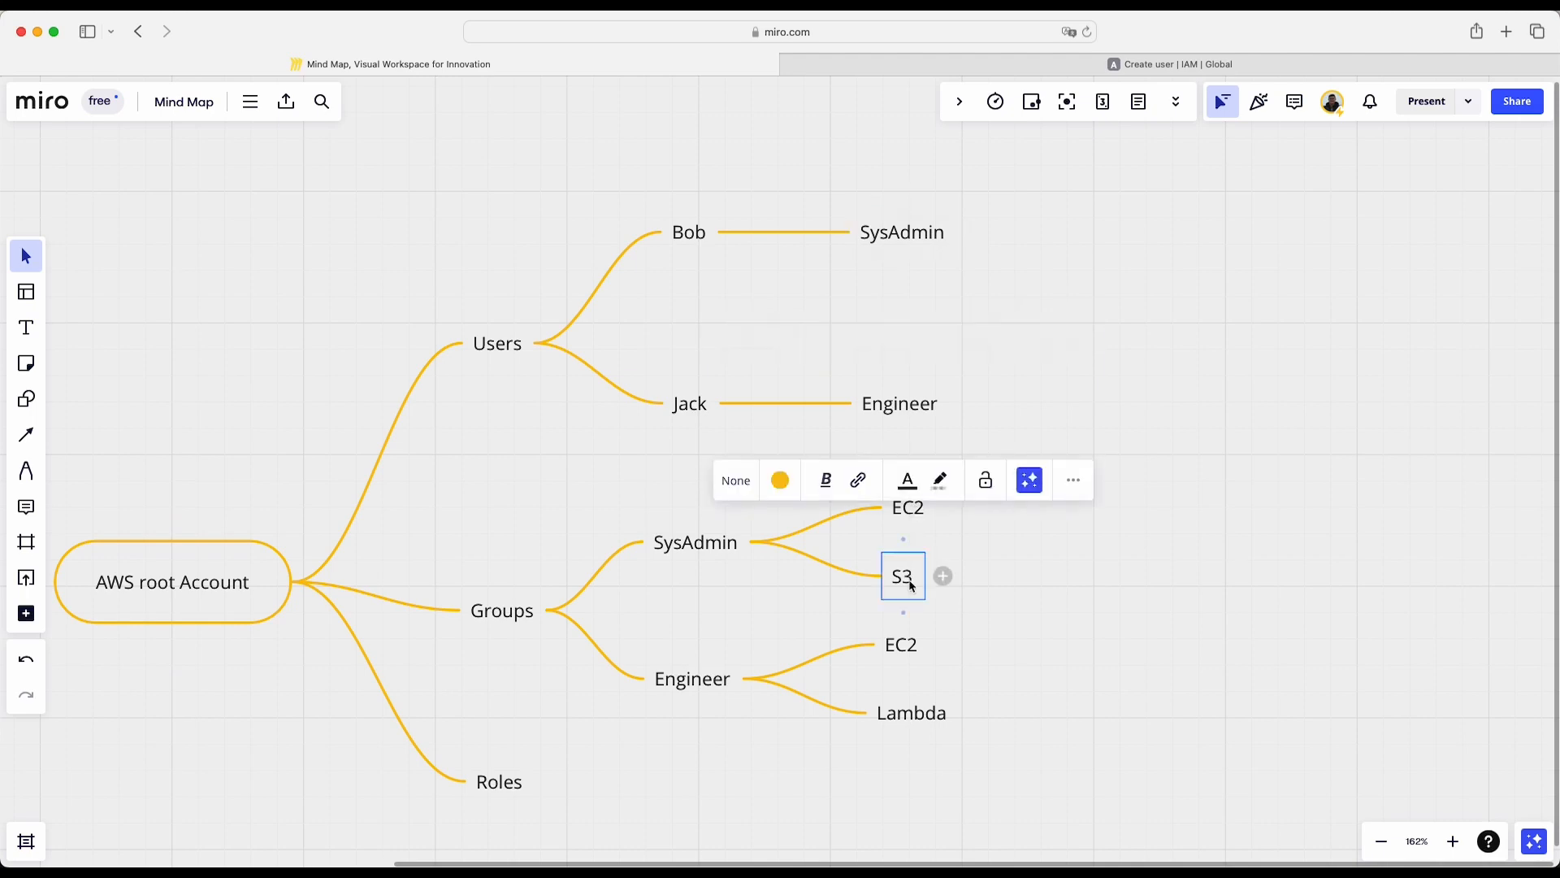
- Return to the private console window and open Lambda to test the SysAdmin user's access, dismissing the notification and settings tips
key(ctrl+Down)
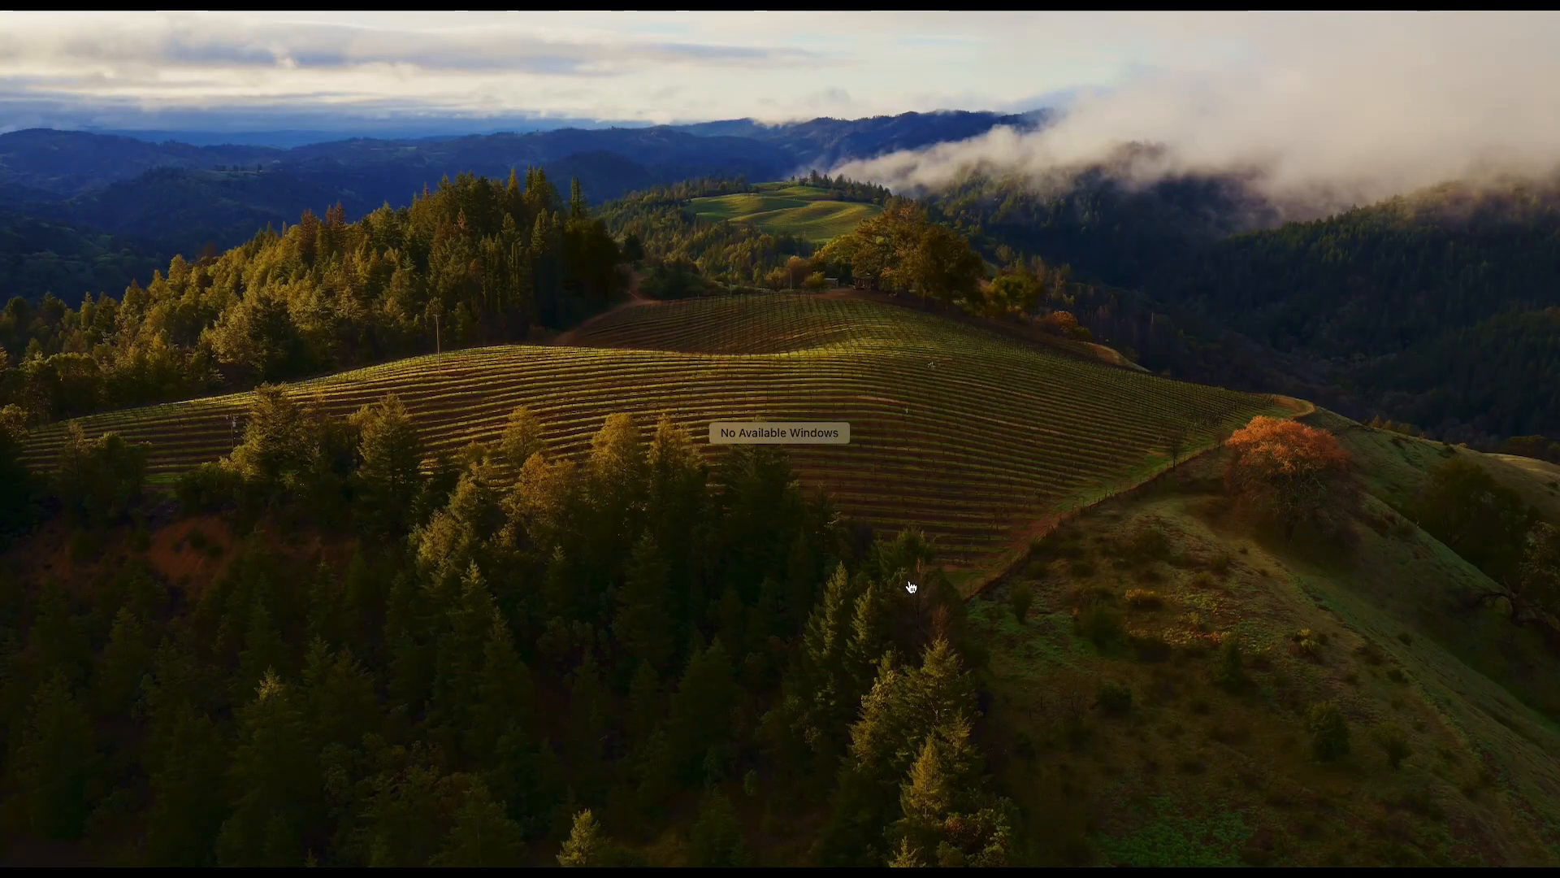
key(ctrl+Down)
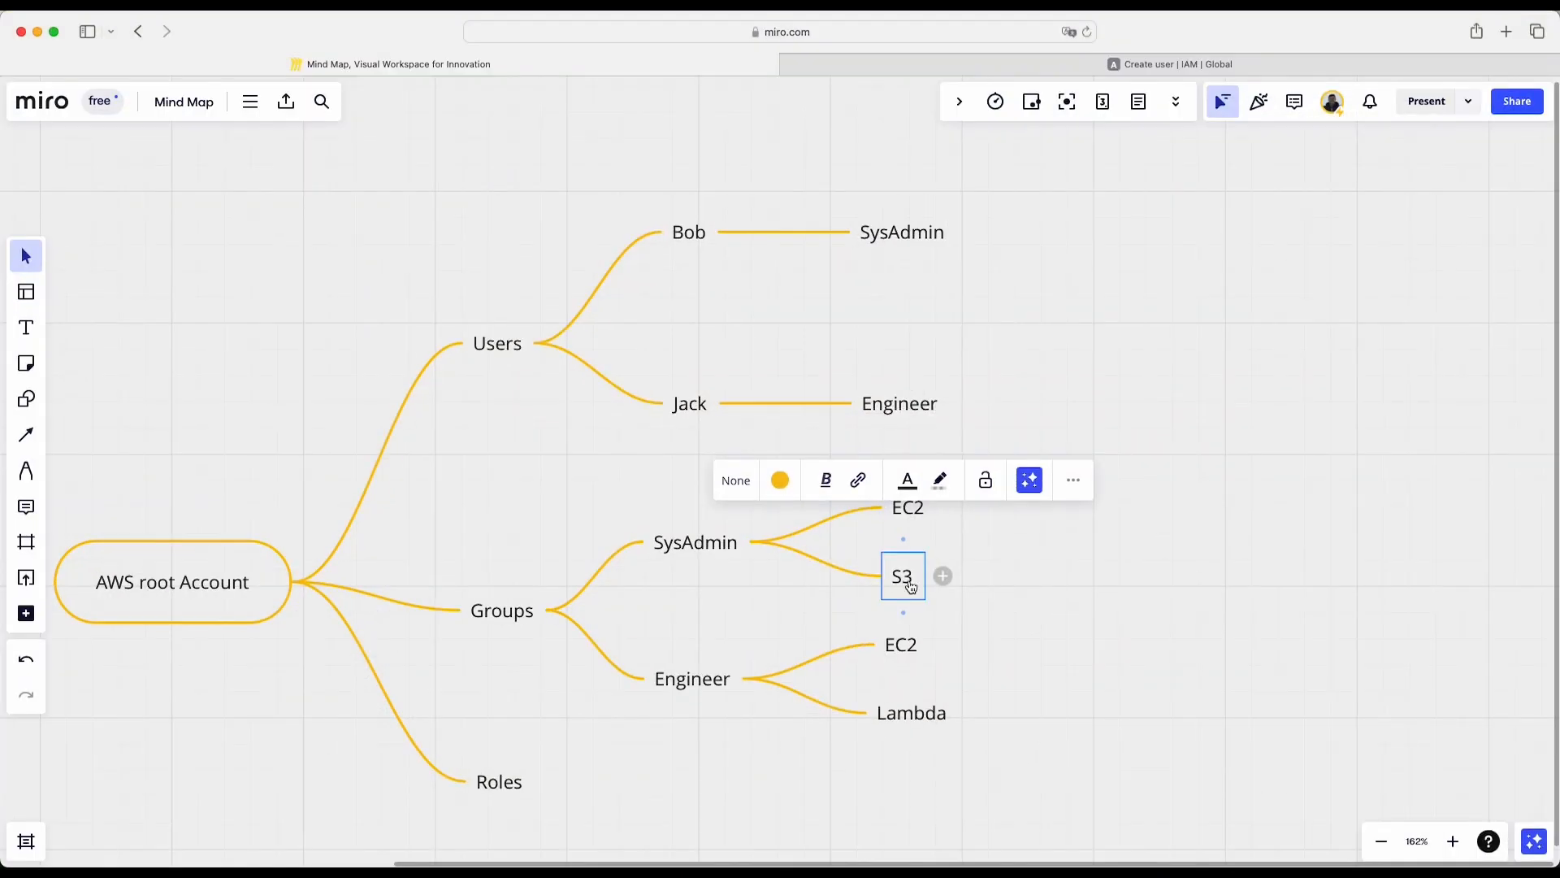
key(ctrl+Up)
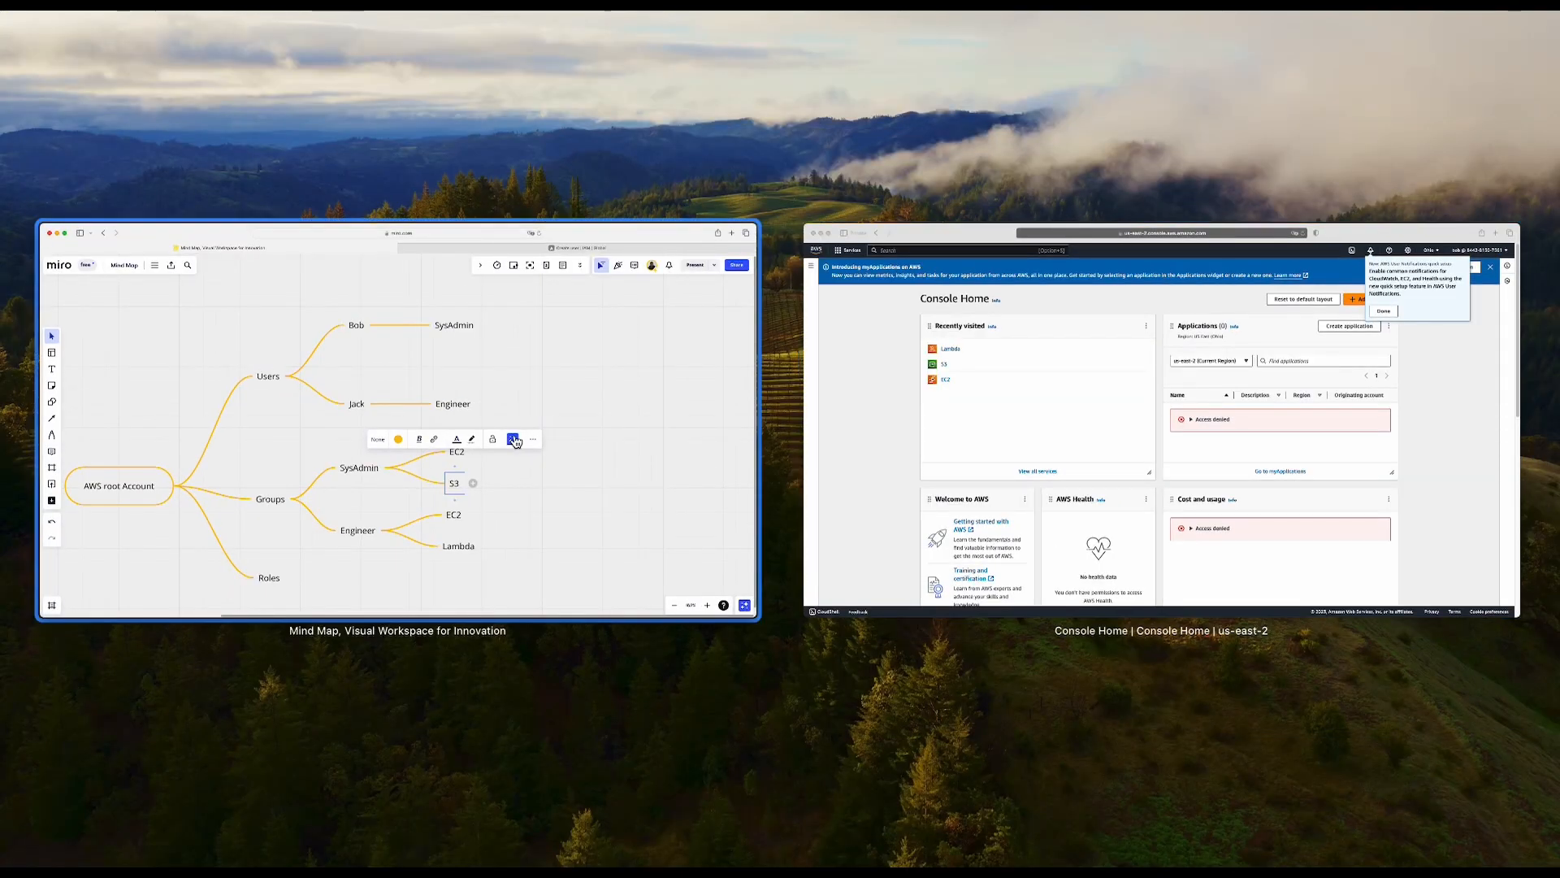
click(1033, 354)
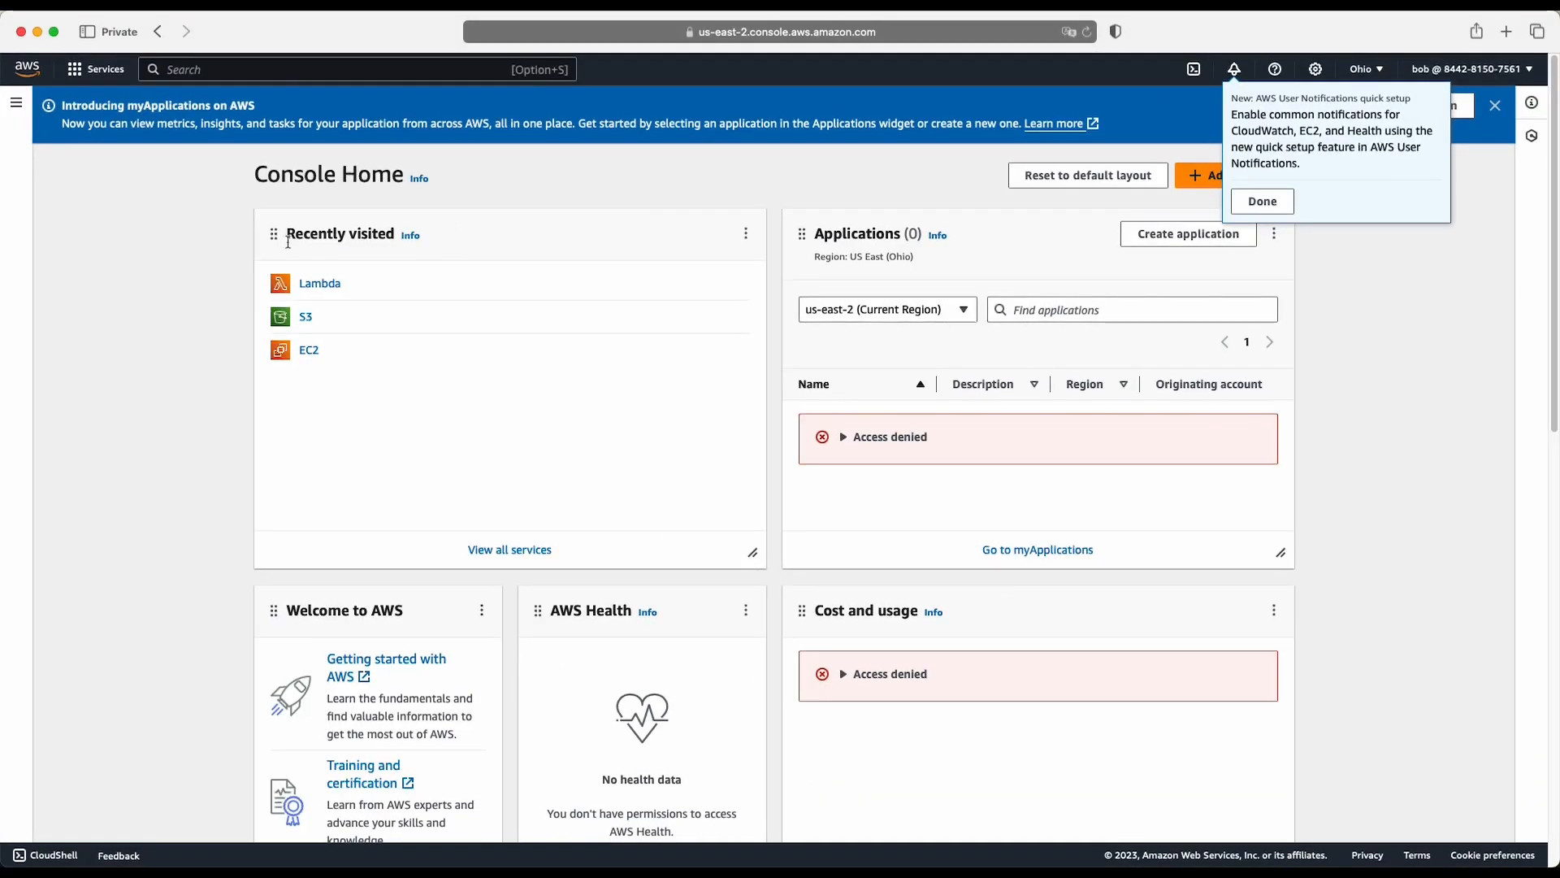
click(1251, 201)
click(336, 284)
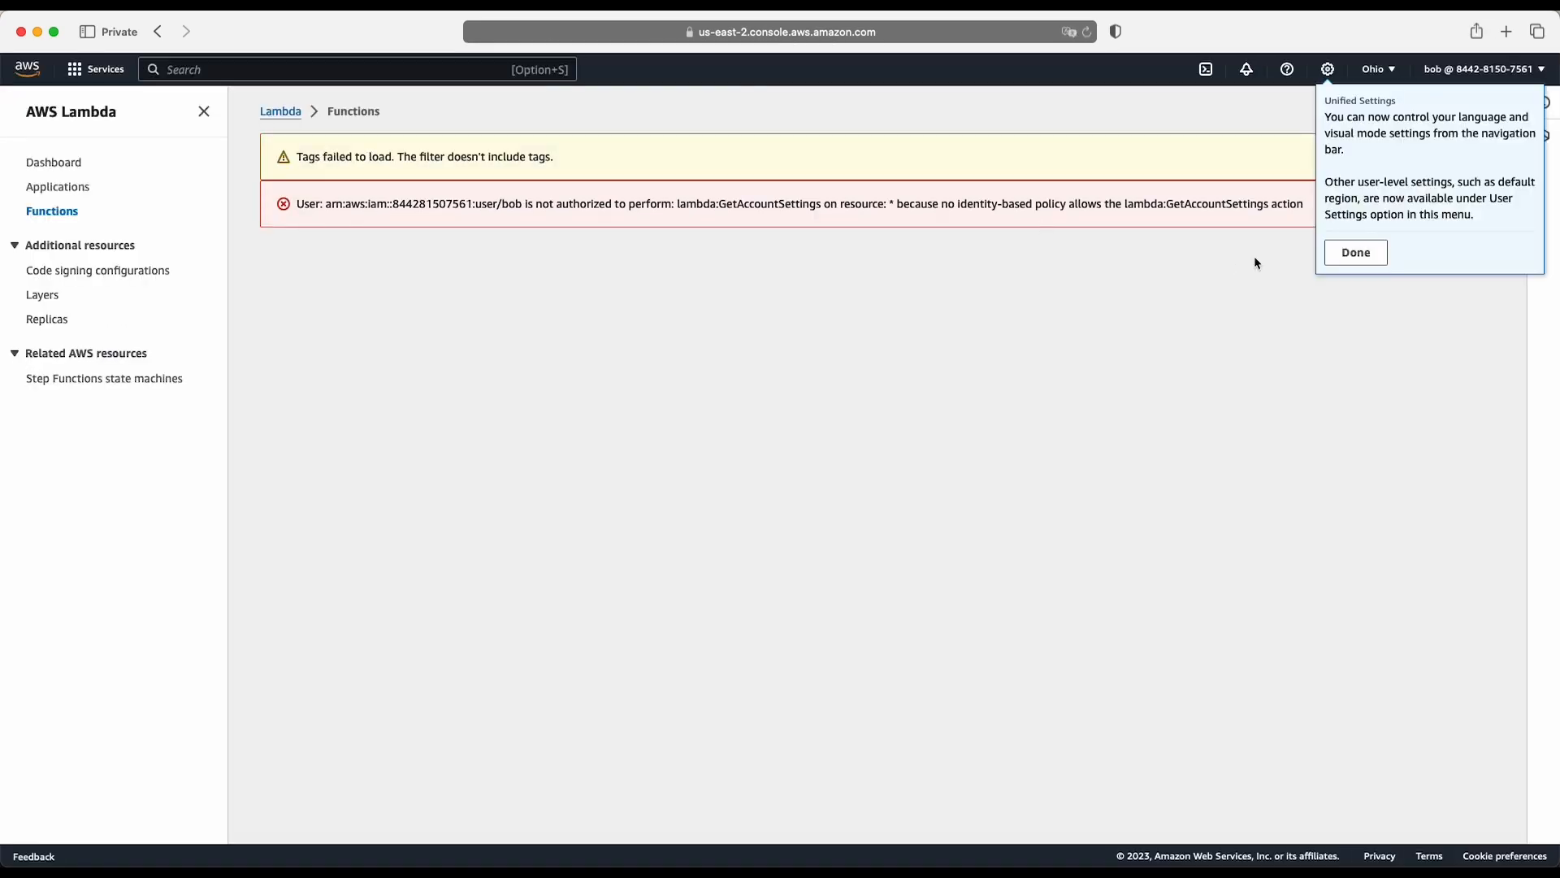
click(1365, 254)
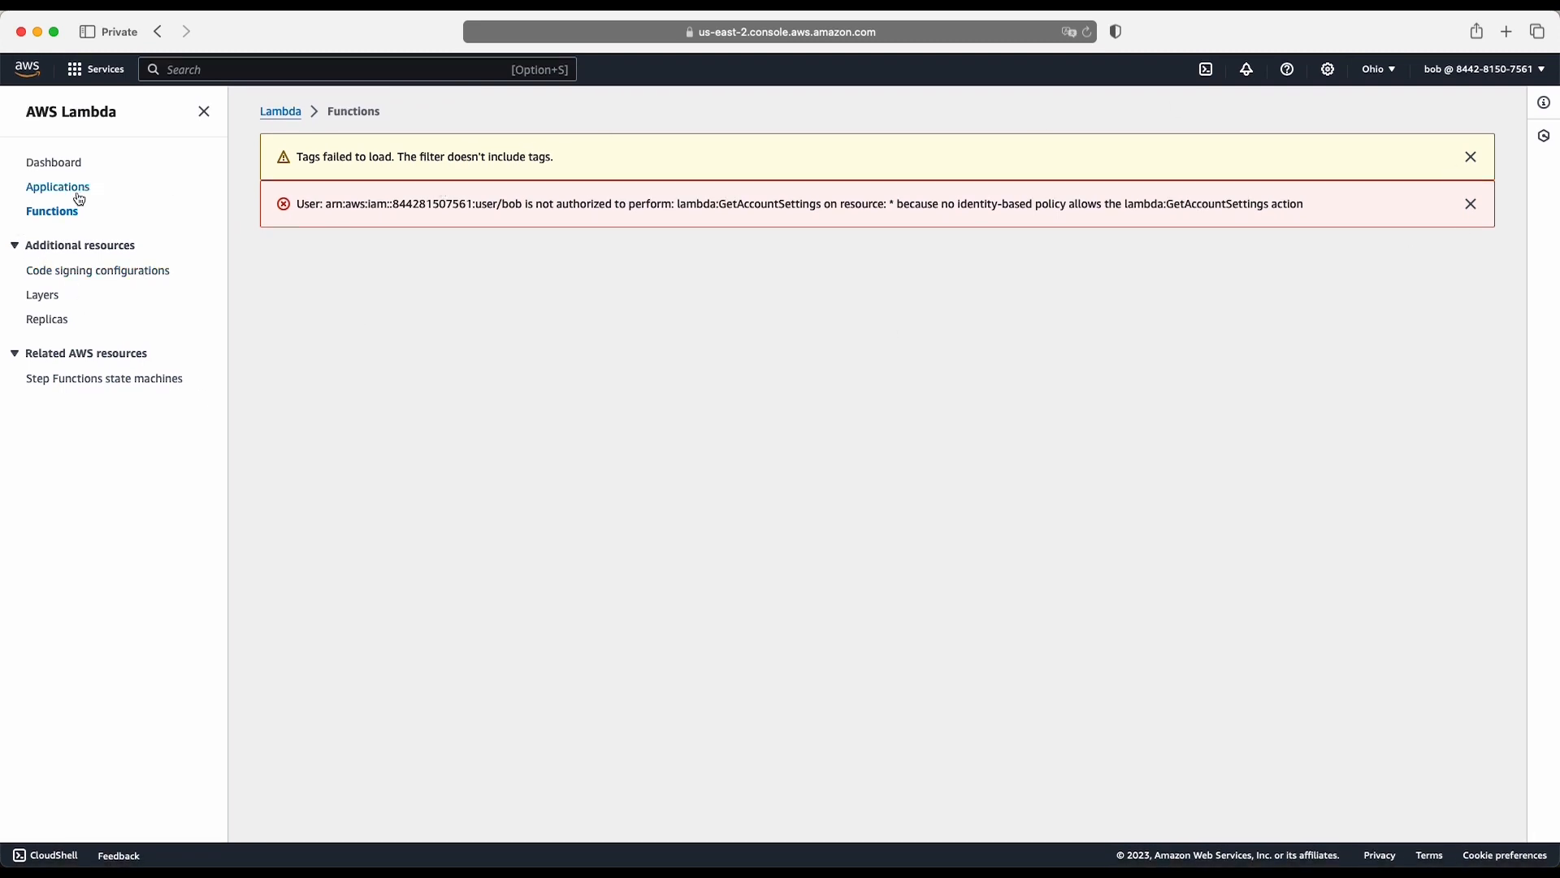
- Go back to Console Home and open EC2's instance launch form to check the user's EC2 access
click(84, 73)
click(45, 73)
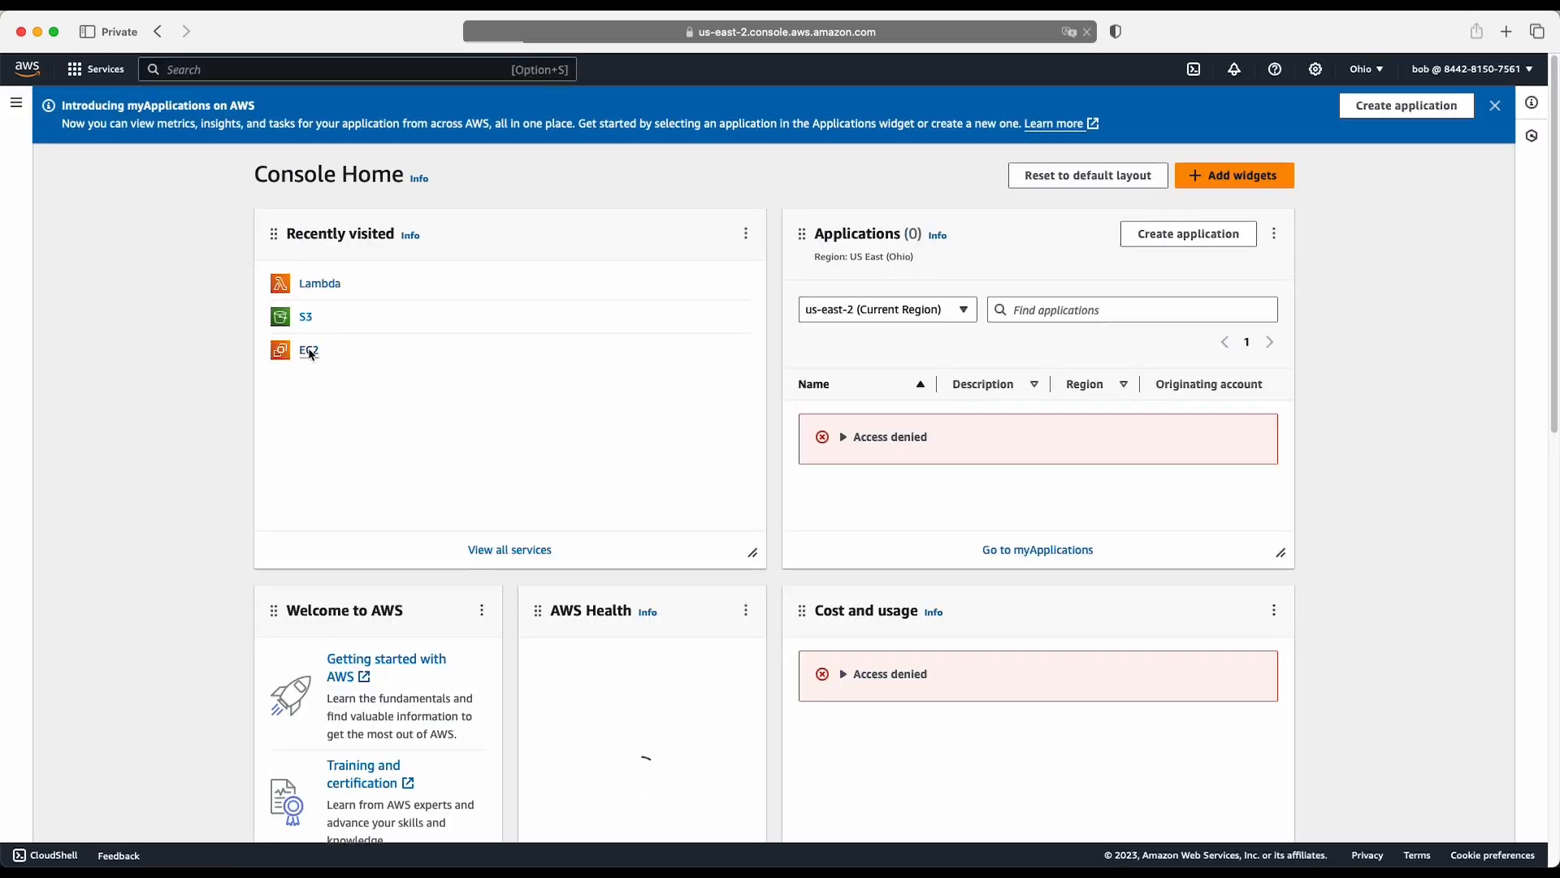
click(311, 352)
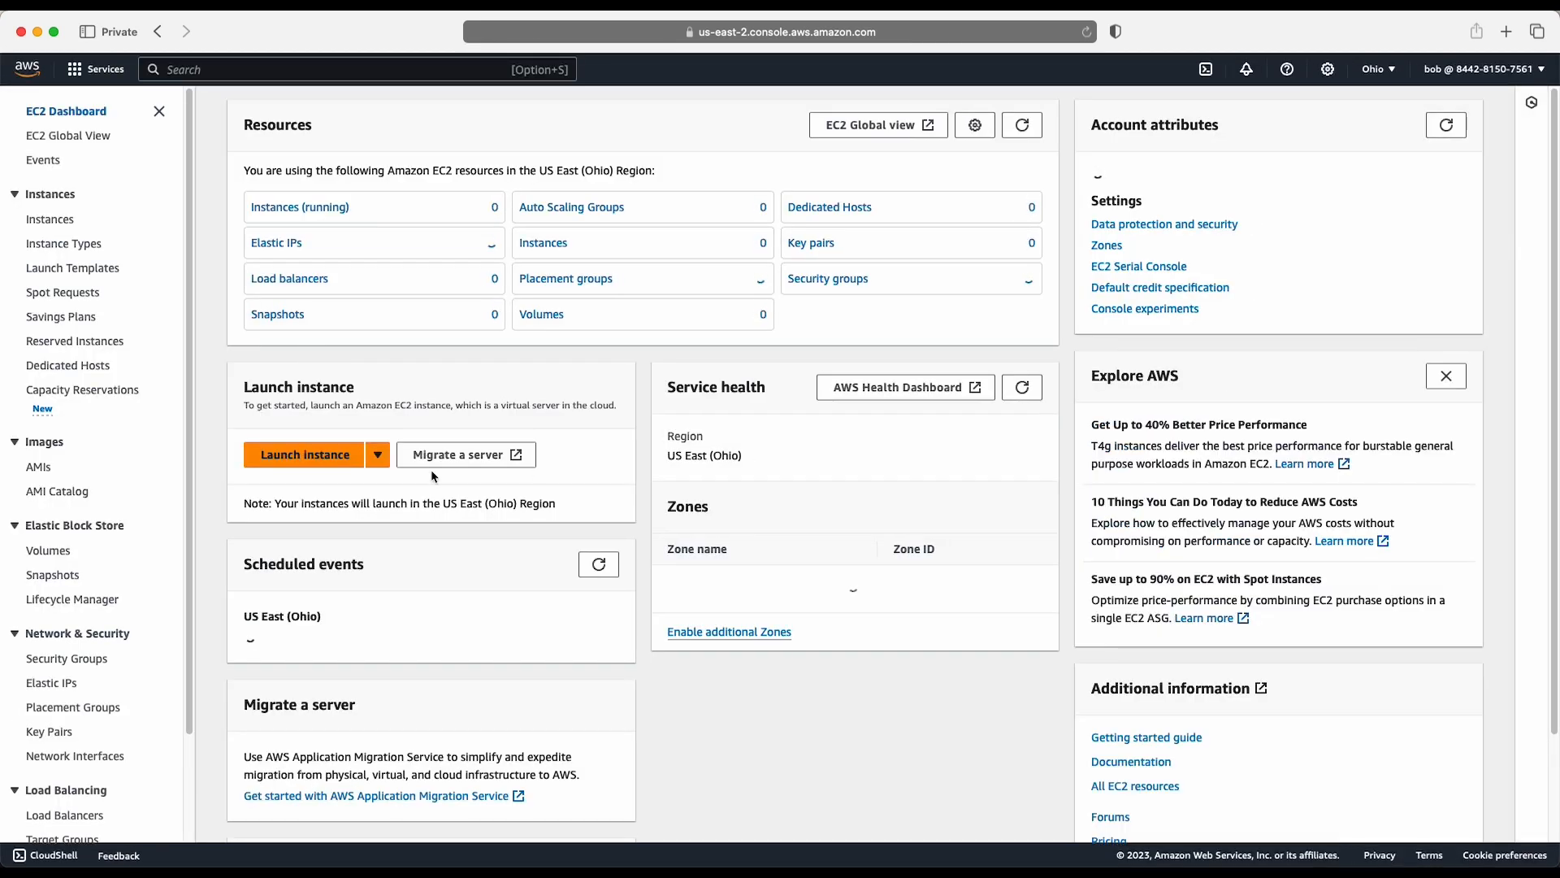
click(303, 456)
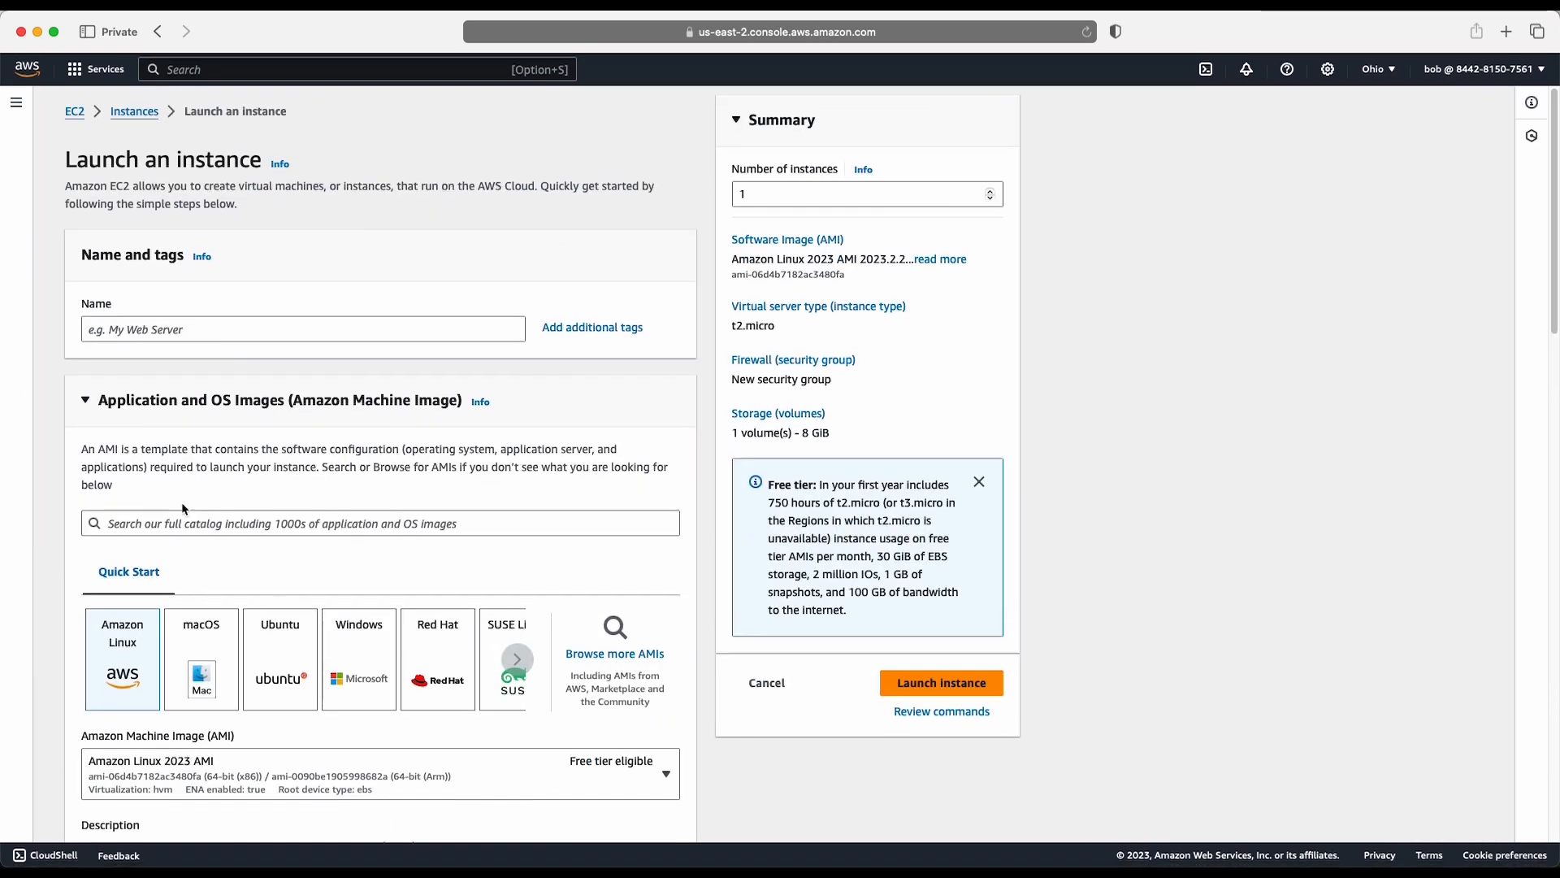
scroll(139, 646, down, 10)
scroll(139, 648, down, 15)
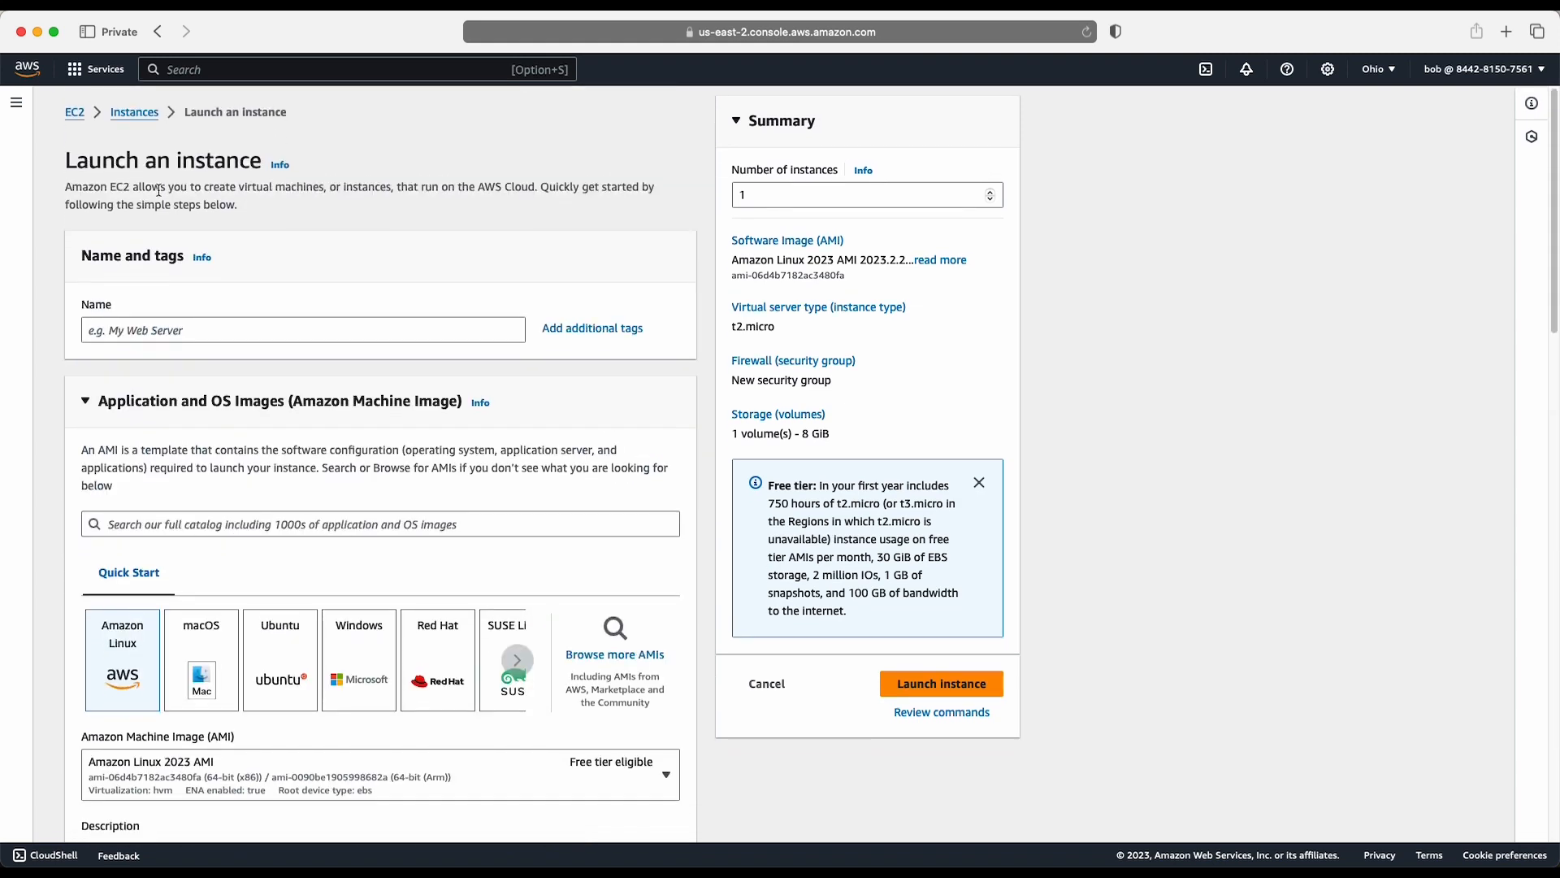
- Return to Console Home, view the signed-in account's details and close the private browser window
click(80, 71)
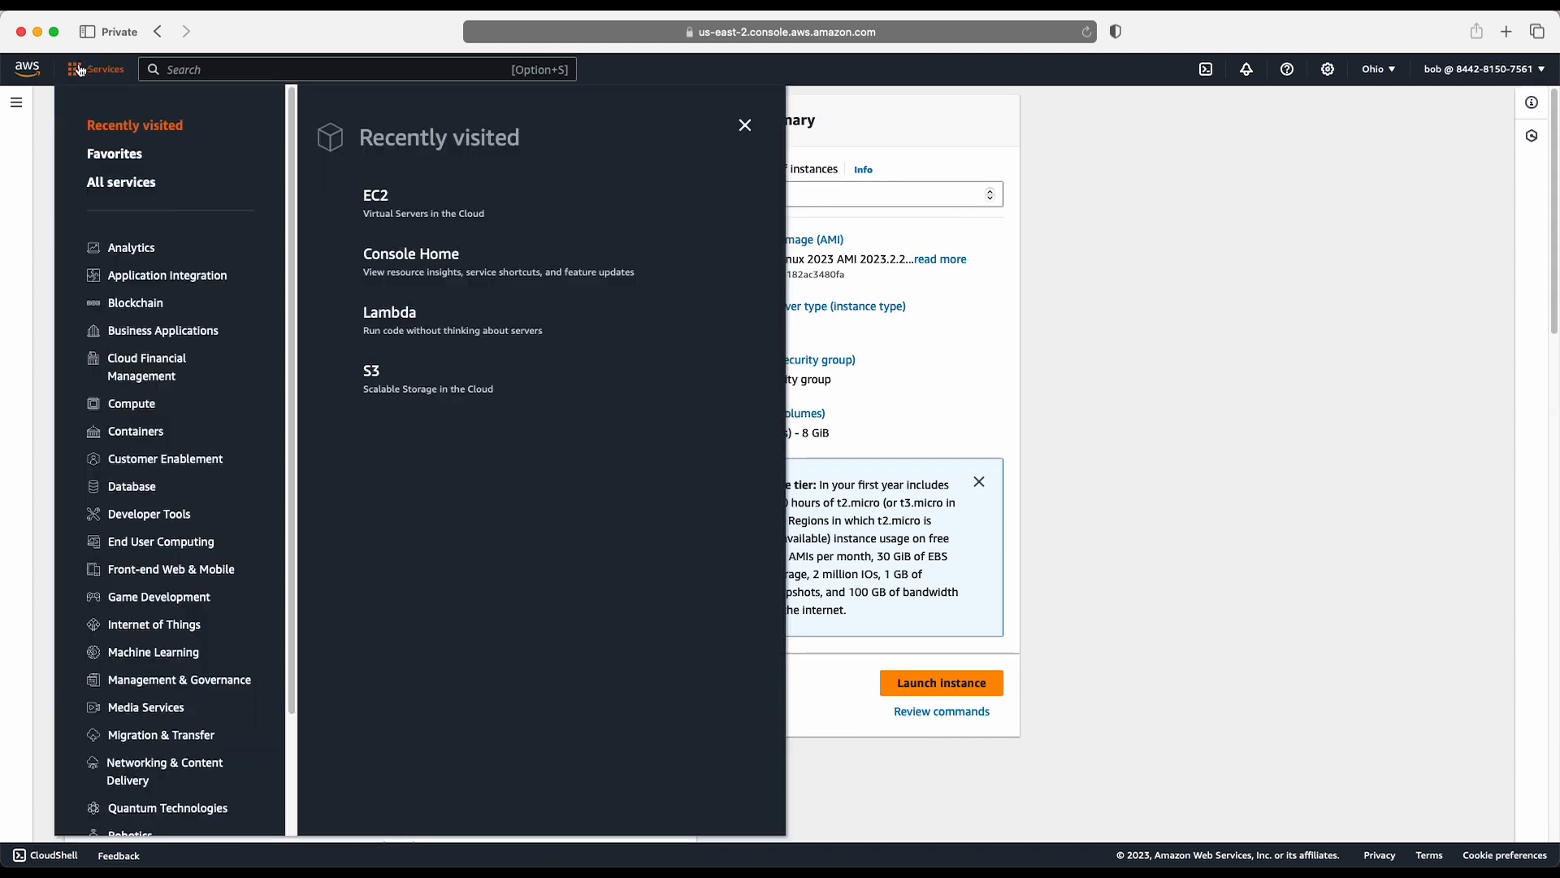
click(27, 71)
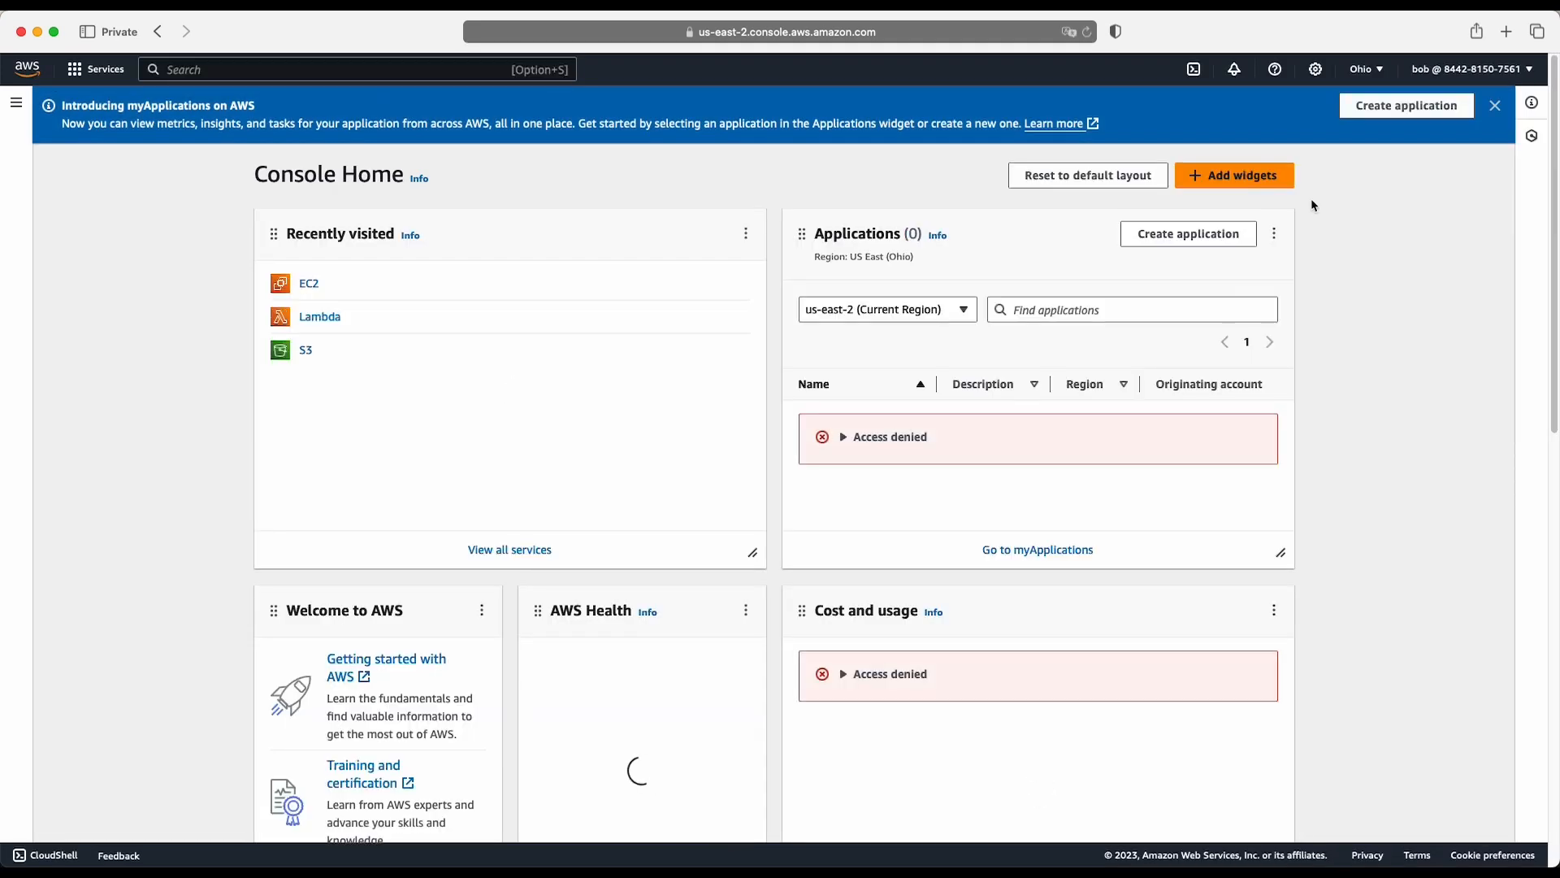
click(1490, 77)
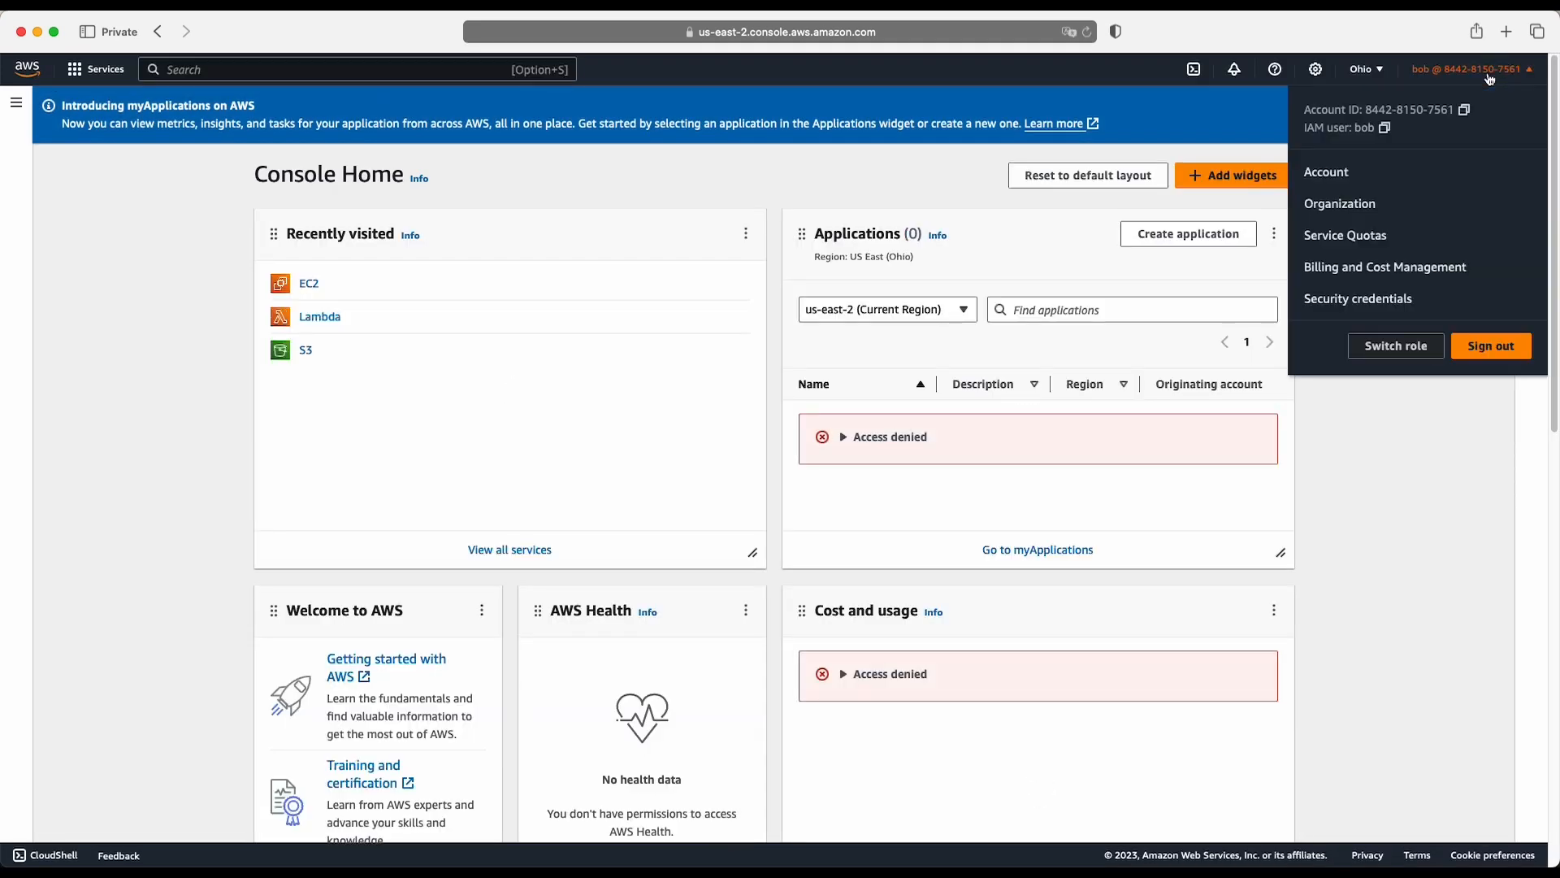
click(21, 33)
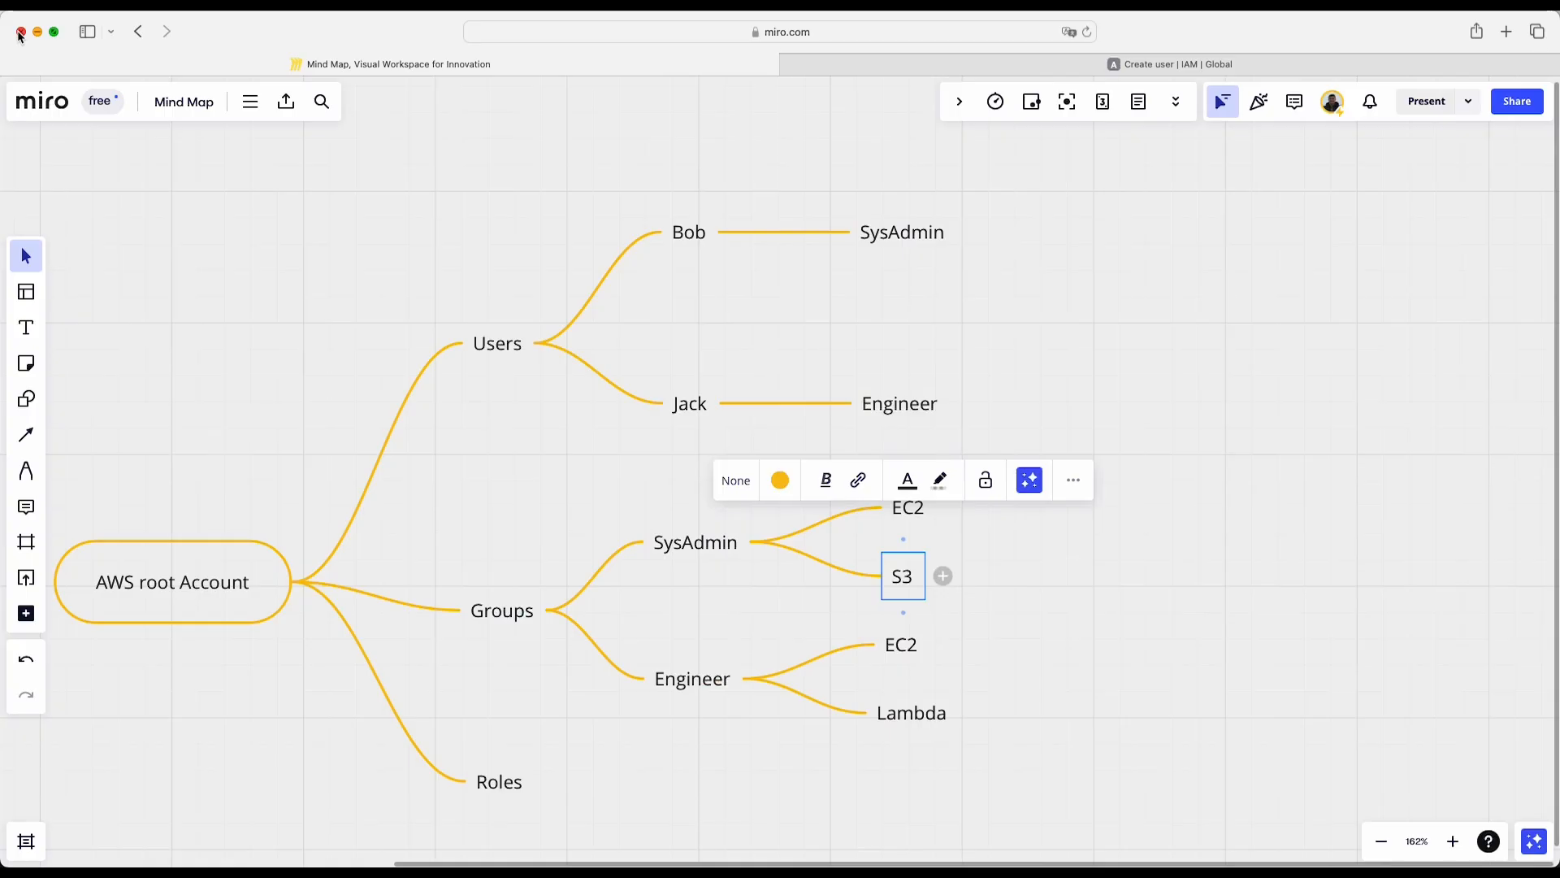
- Check the Engineer user in the mind map and return to the IAM users list, continuing without downloading the console password
click(690, 418)
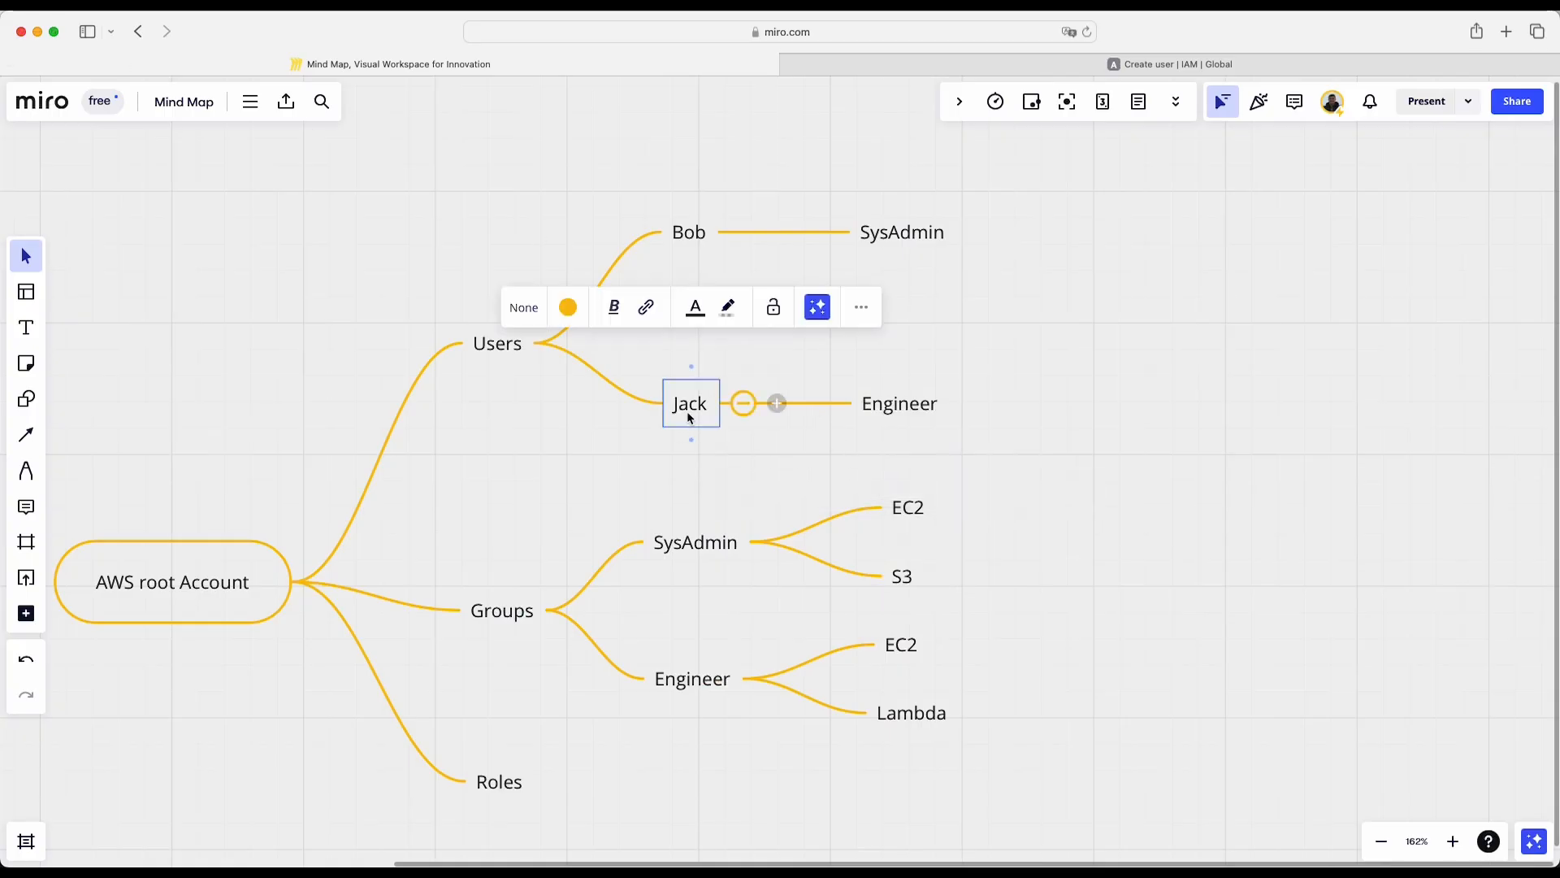
click(1094, 62)
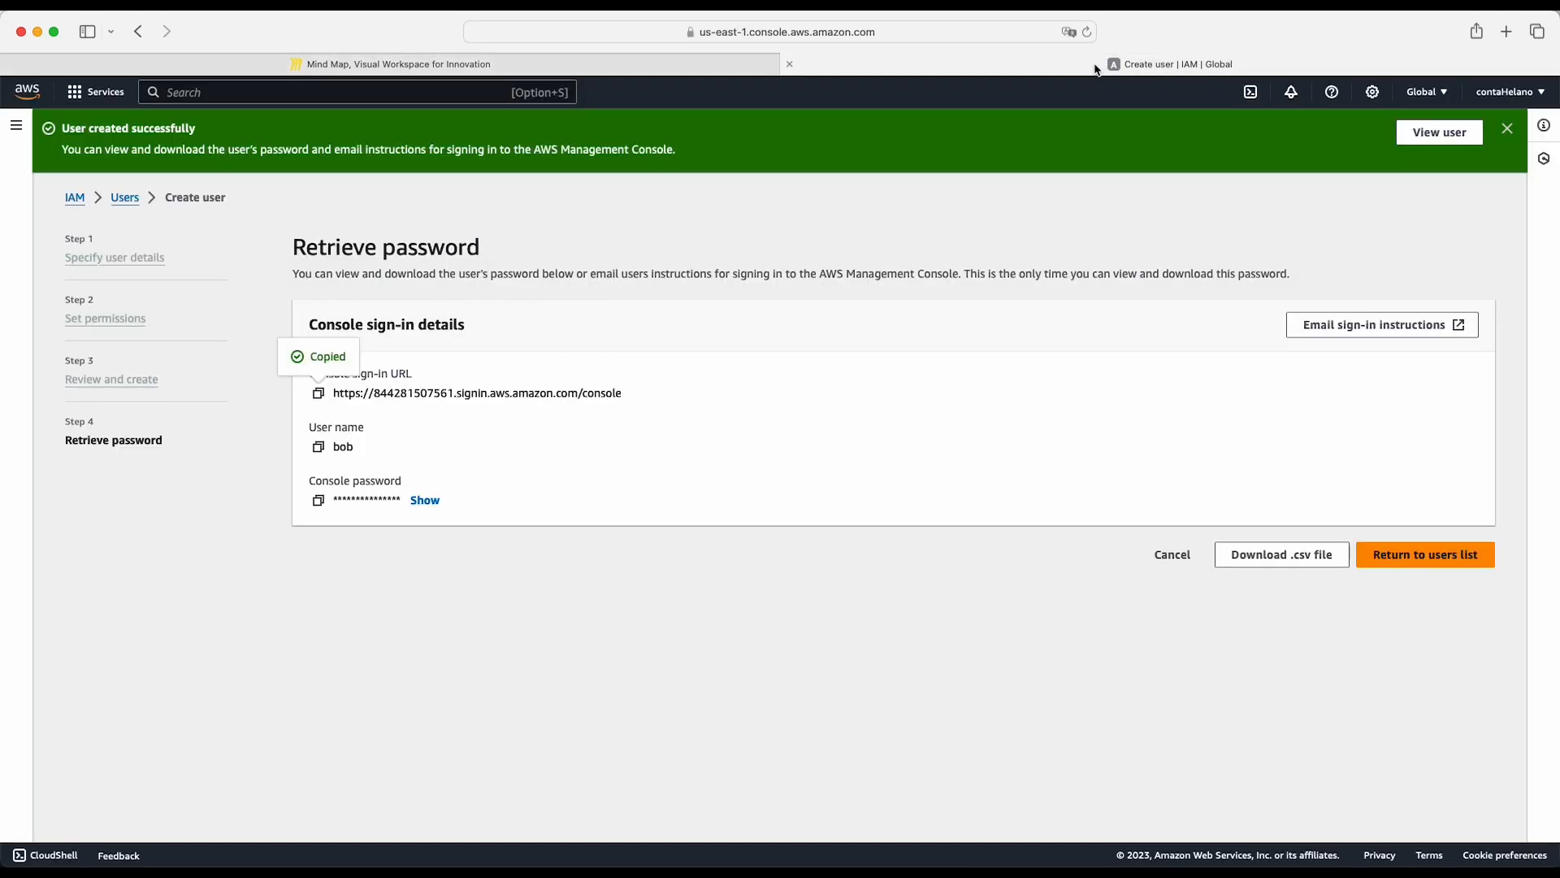
click(133, 204)
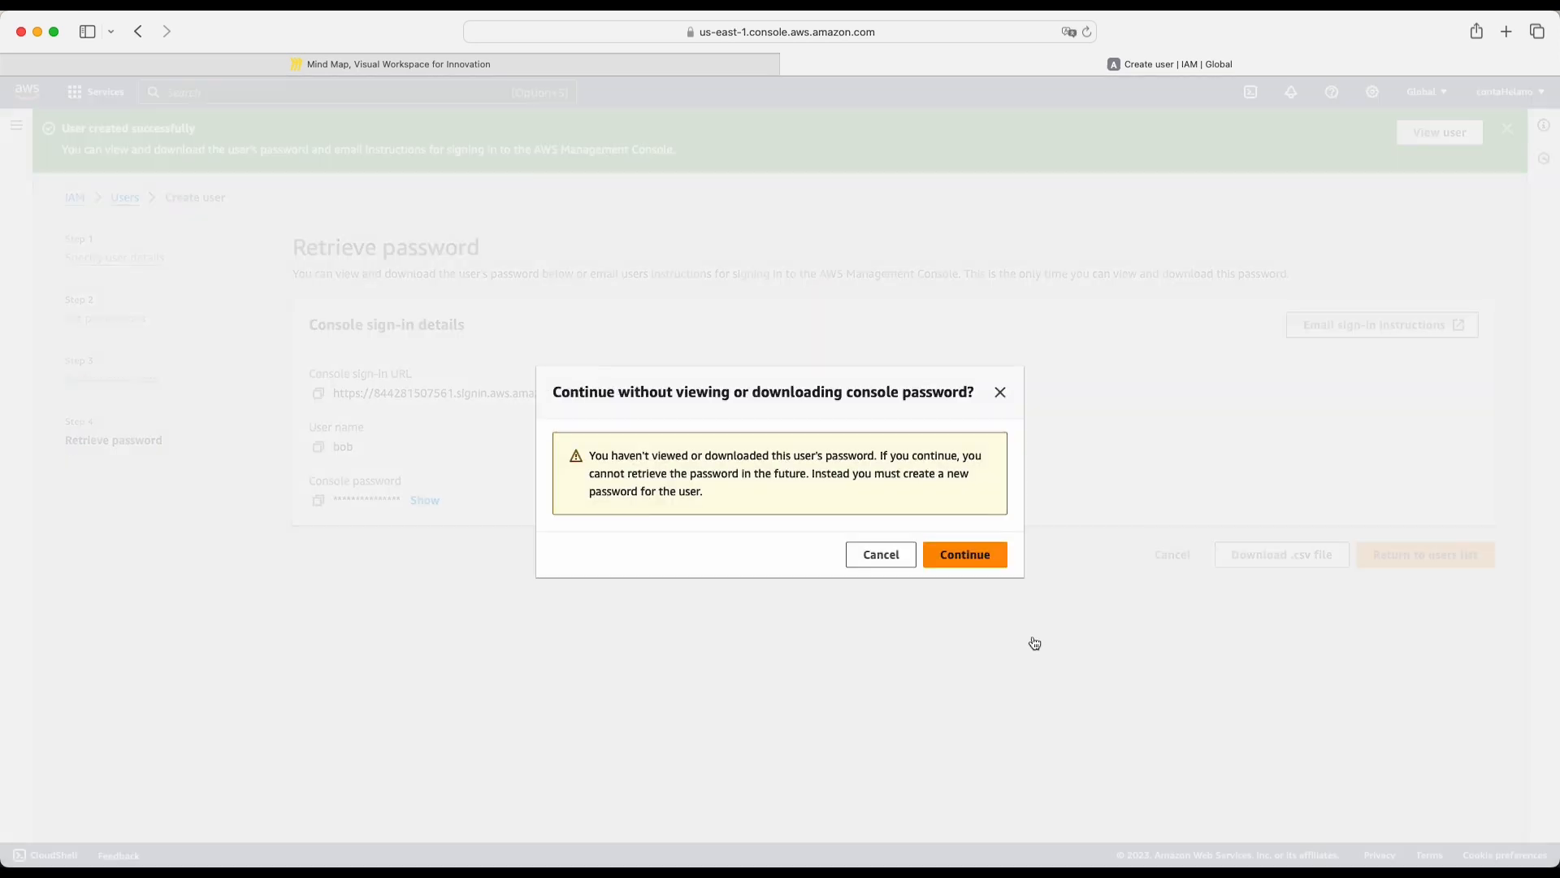
click(992, 561)
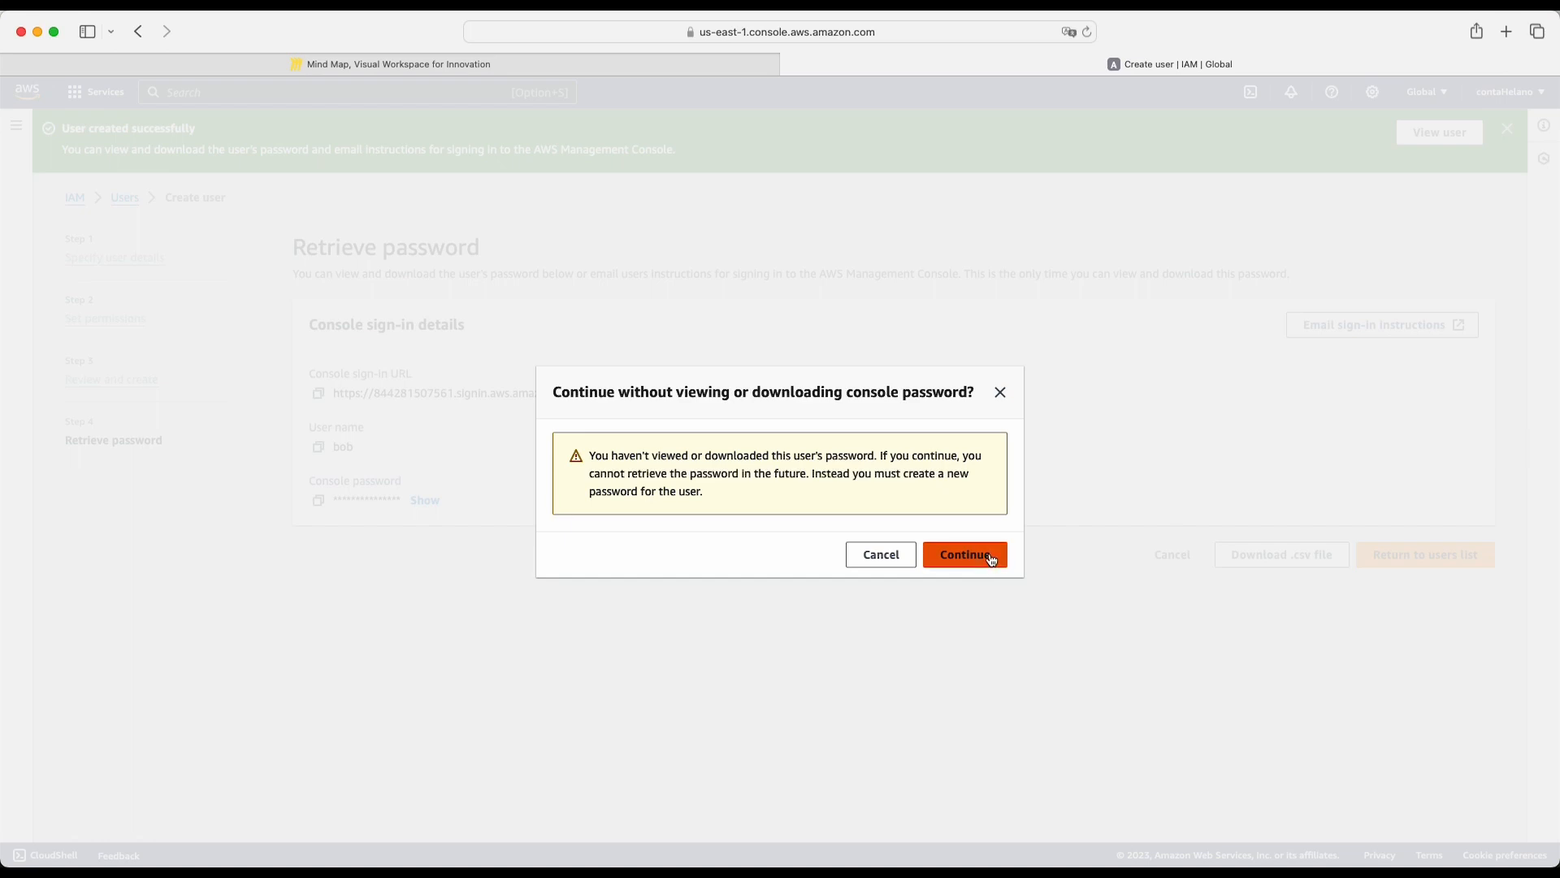
click(782, 546)
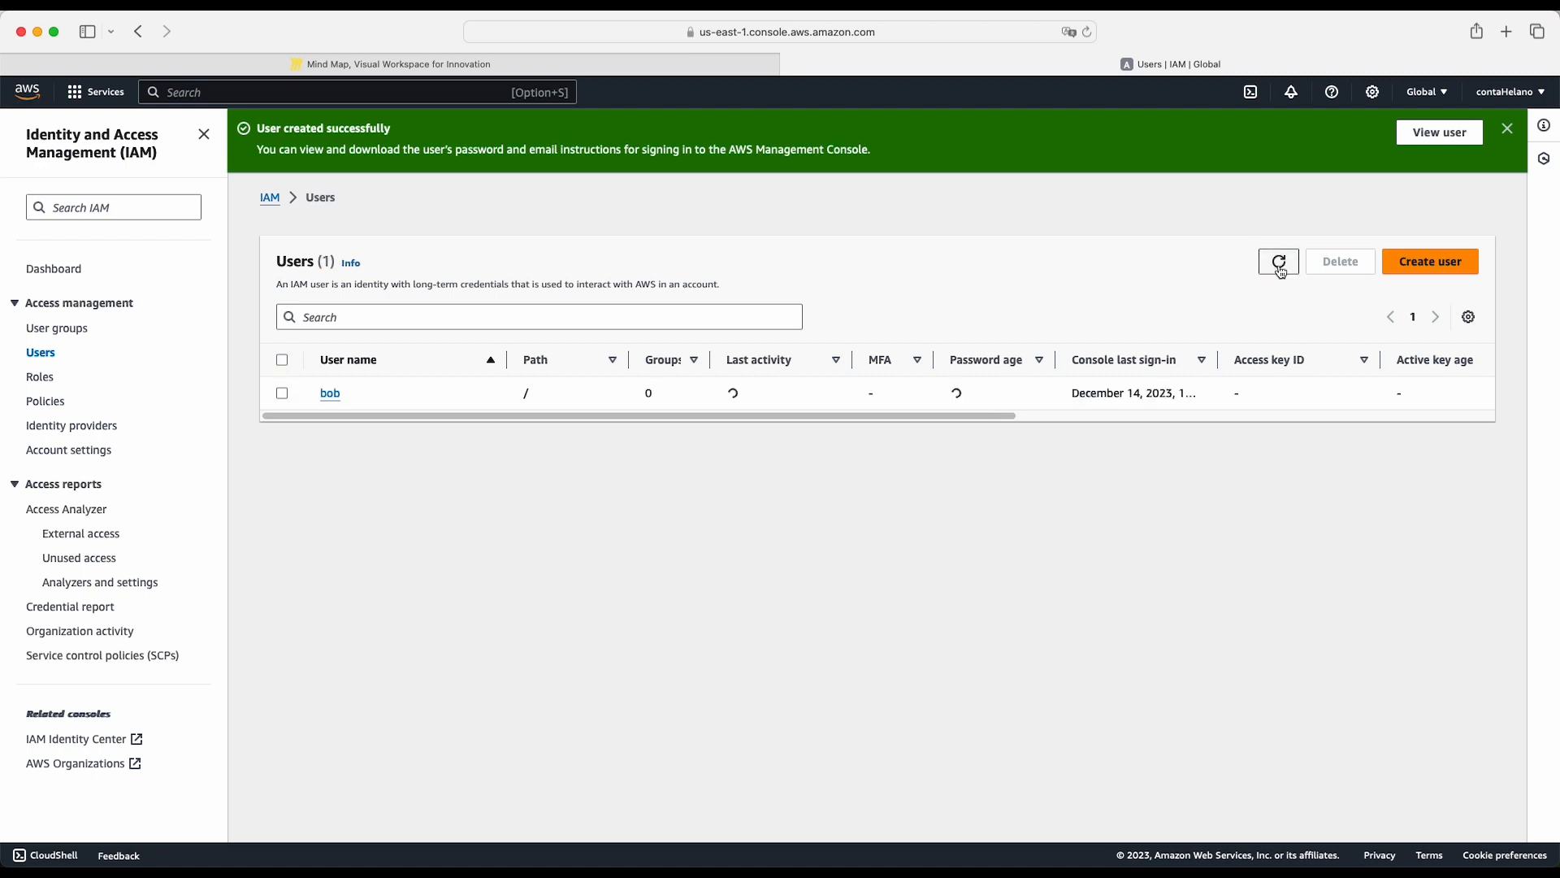
- Start creating the mind map's Engineer user: enter the user name, provide Management Console access and choose to create an IAM user
click(1443, 264)
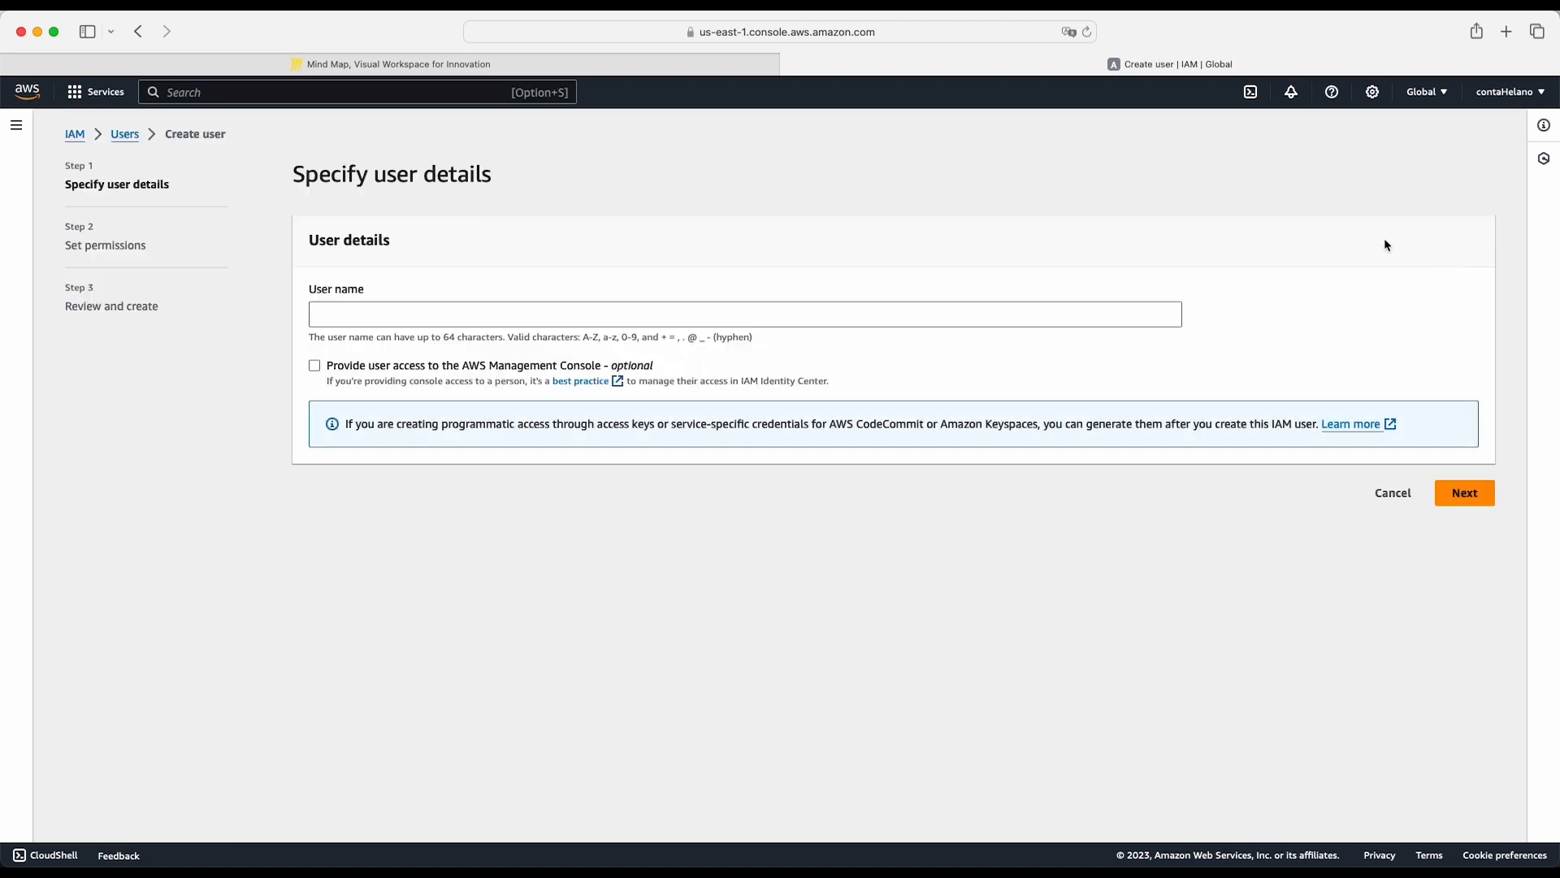
click(433, 314)
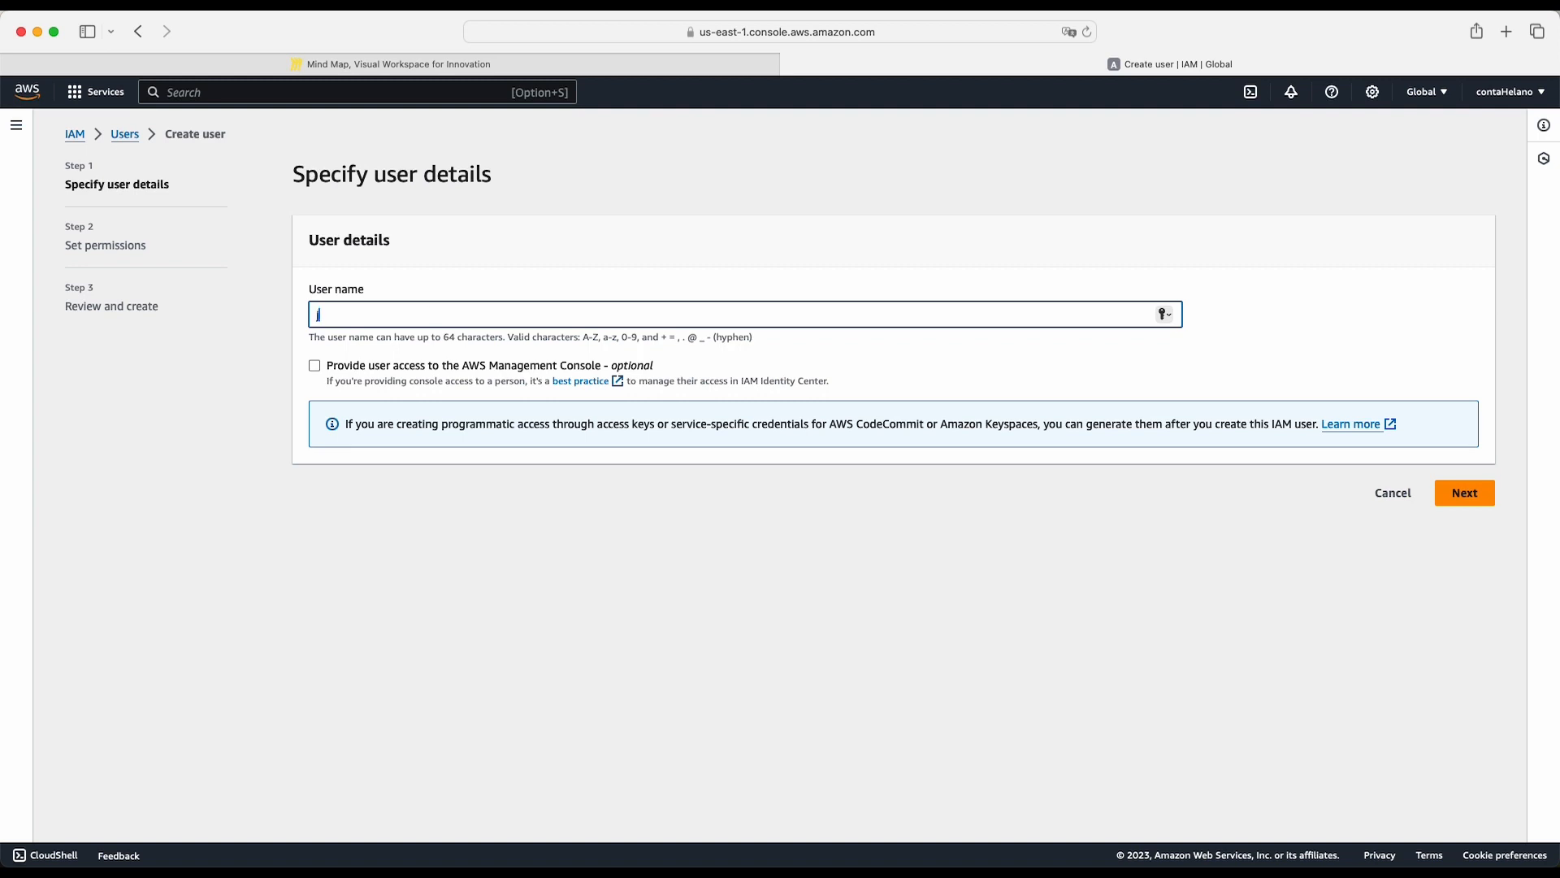
click(349, 554)
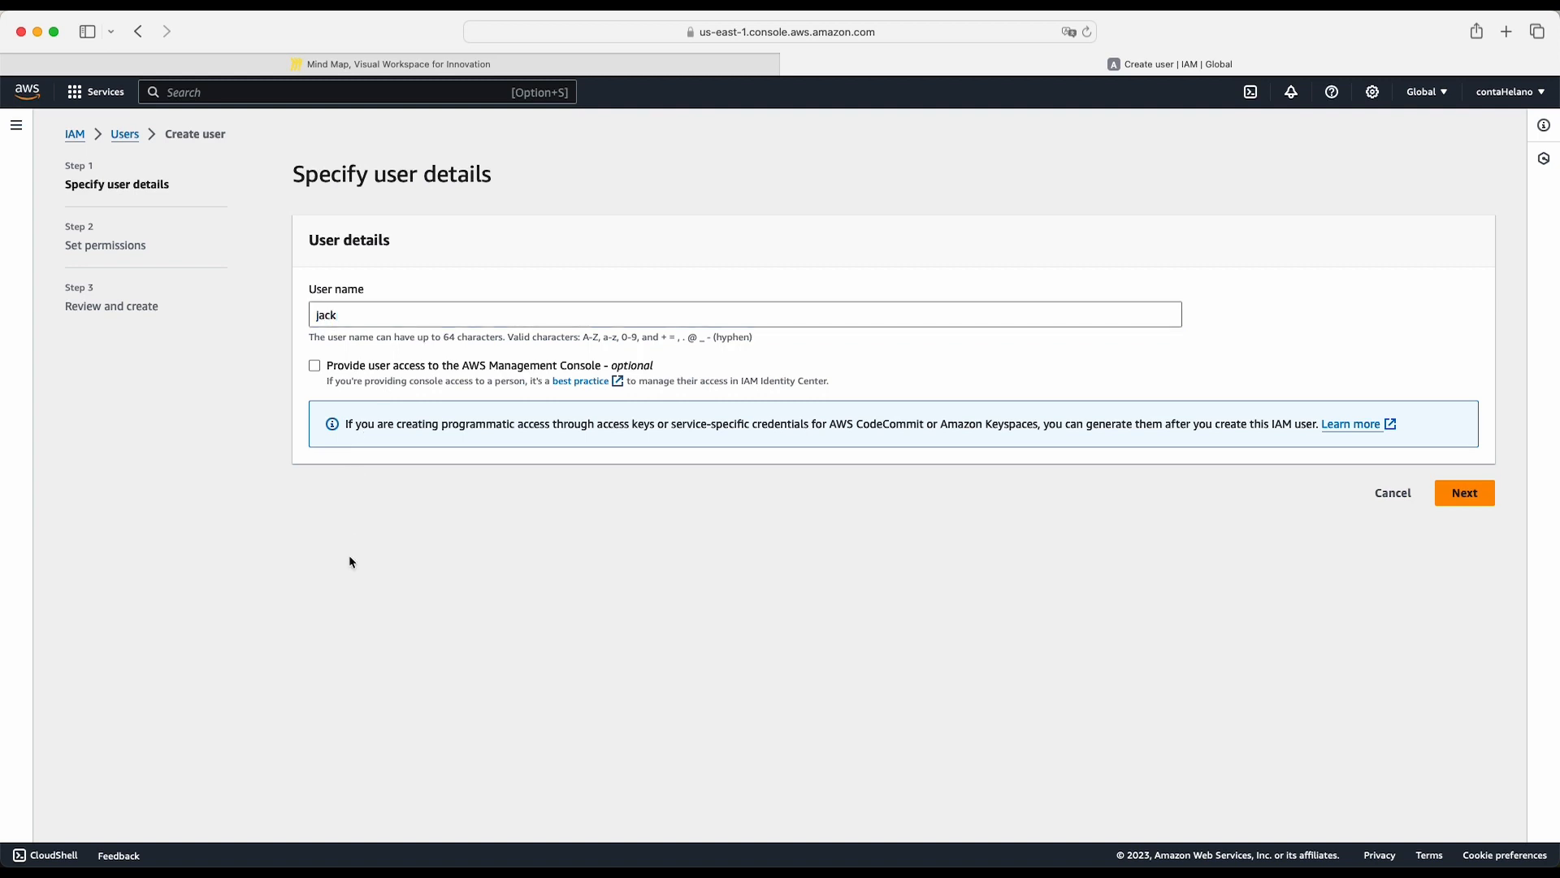
click(315, 367)
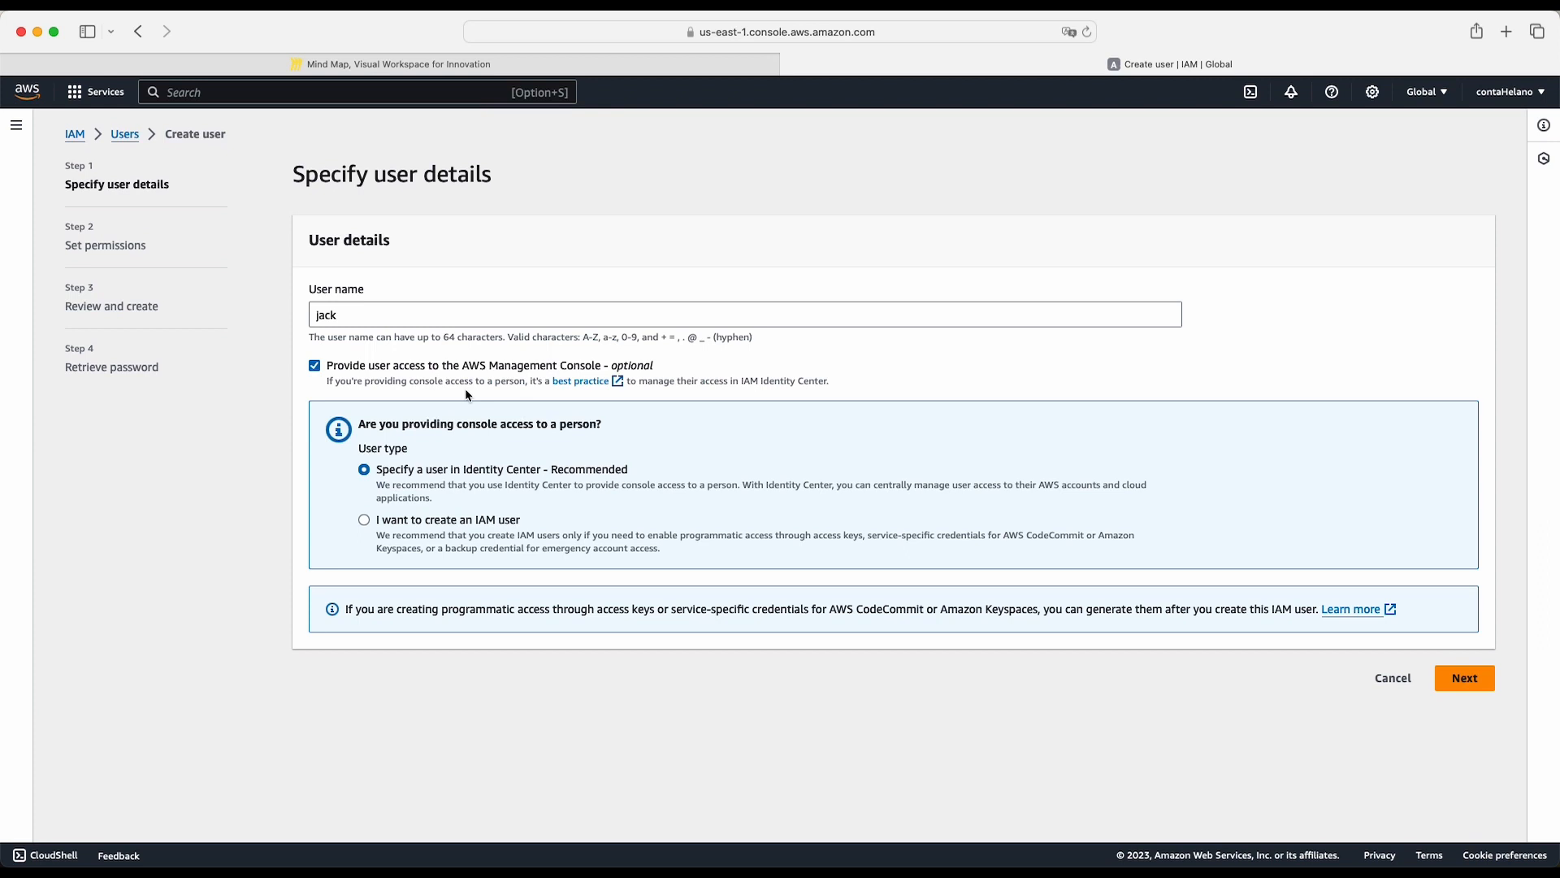
click(365, 519)
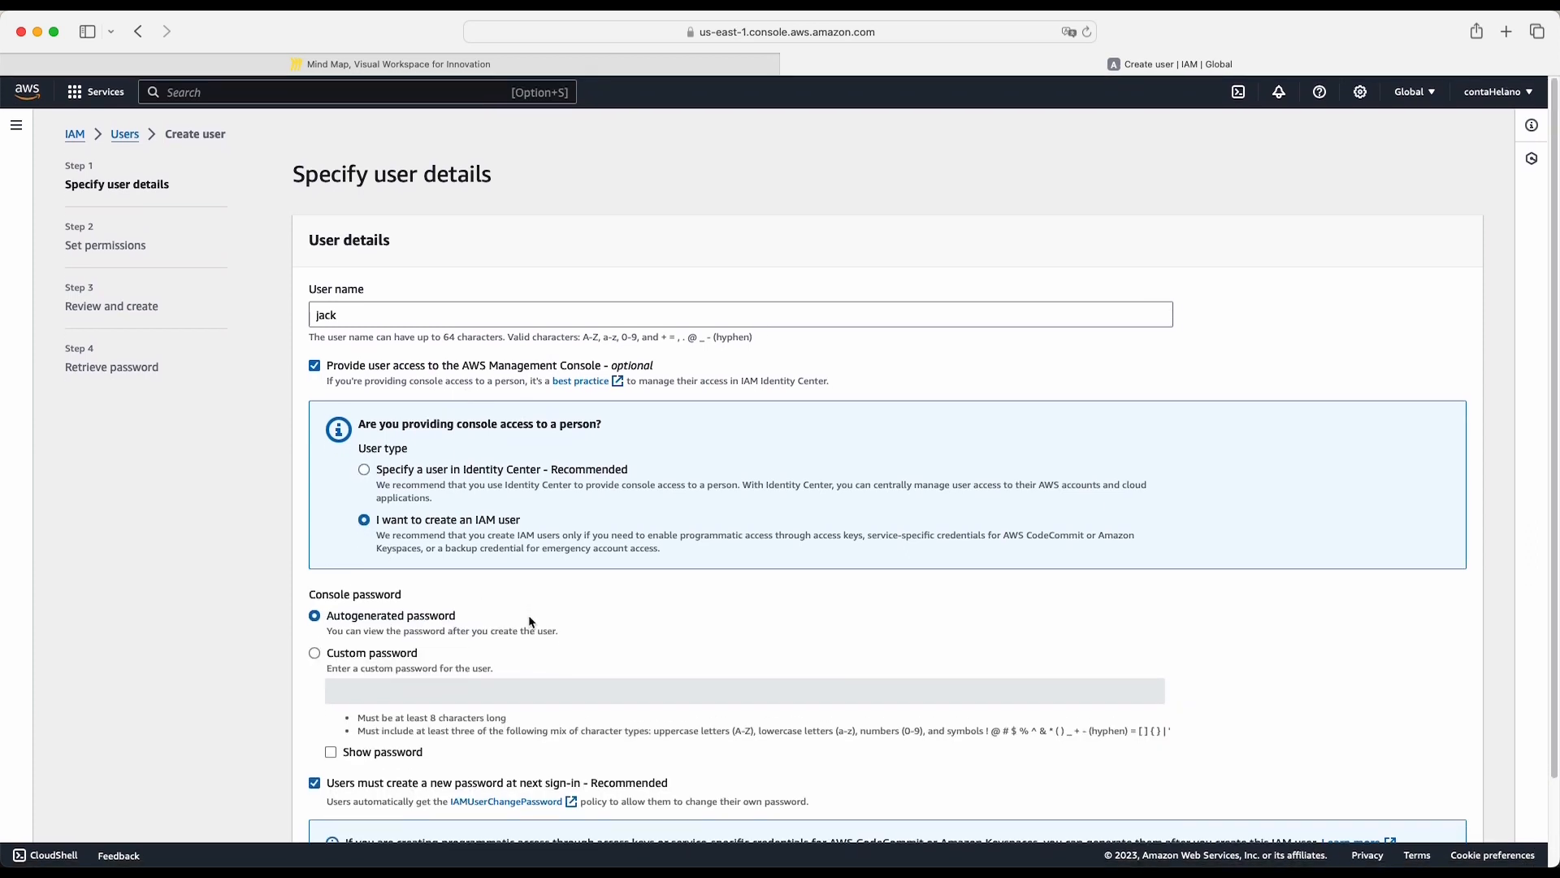
- Paste a custom console password for the new user and turn off the required password change at next sign-in
click(317, 654)
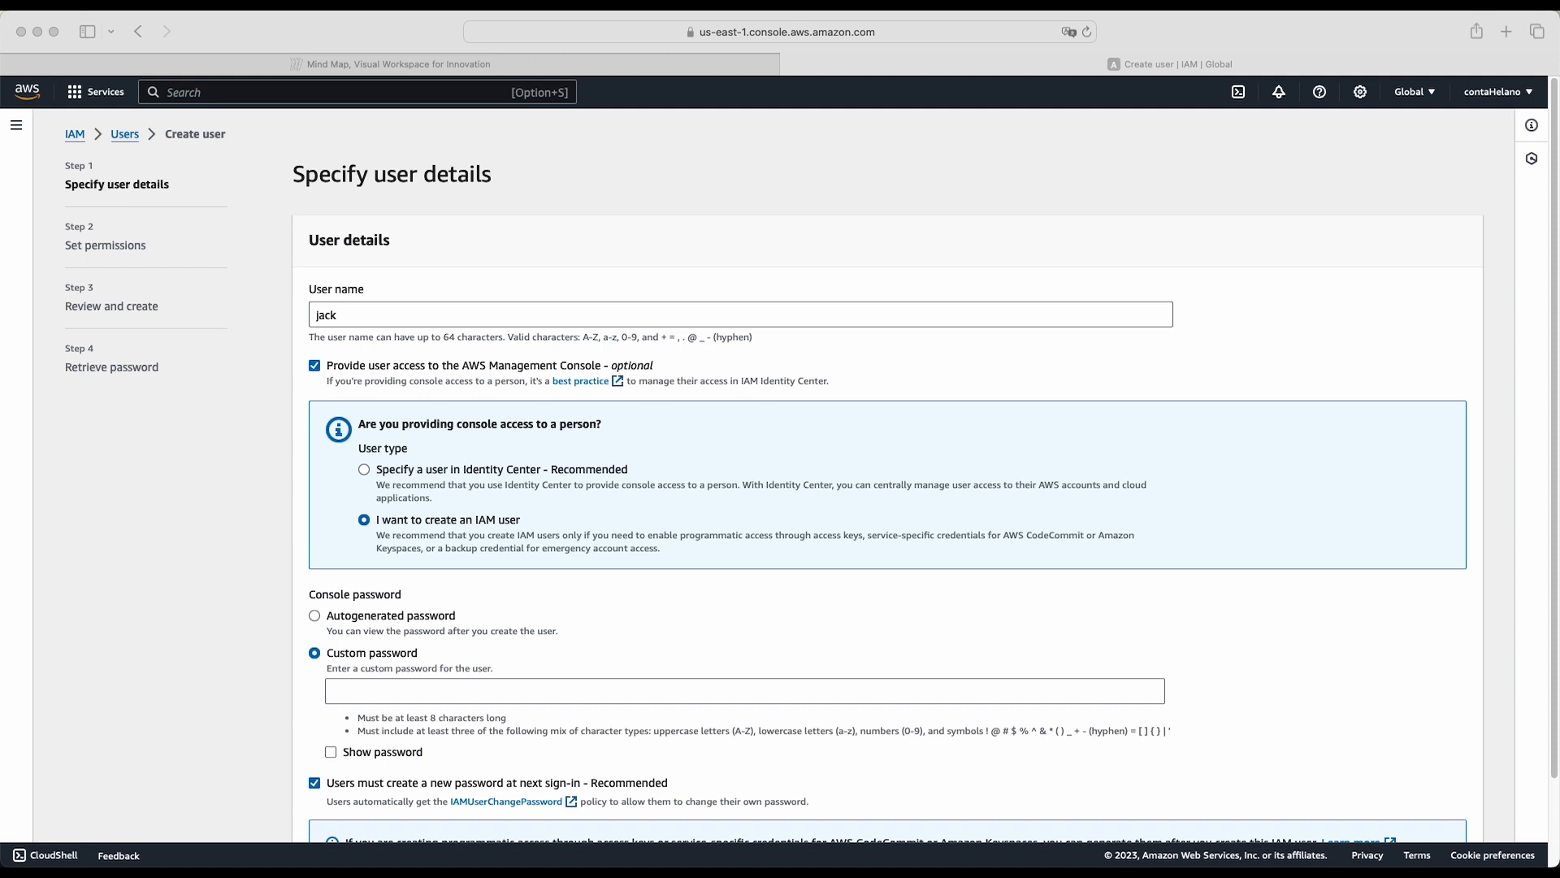
click(445, 692)
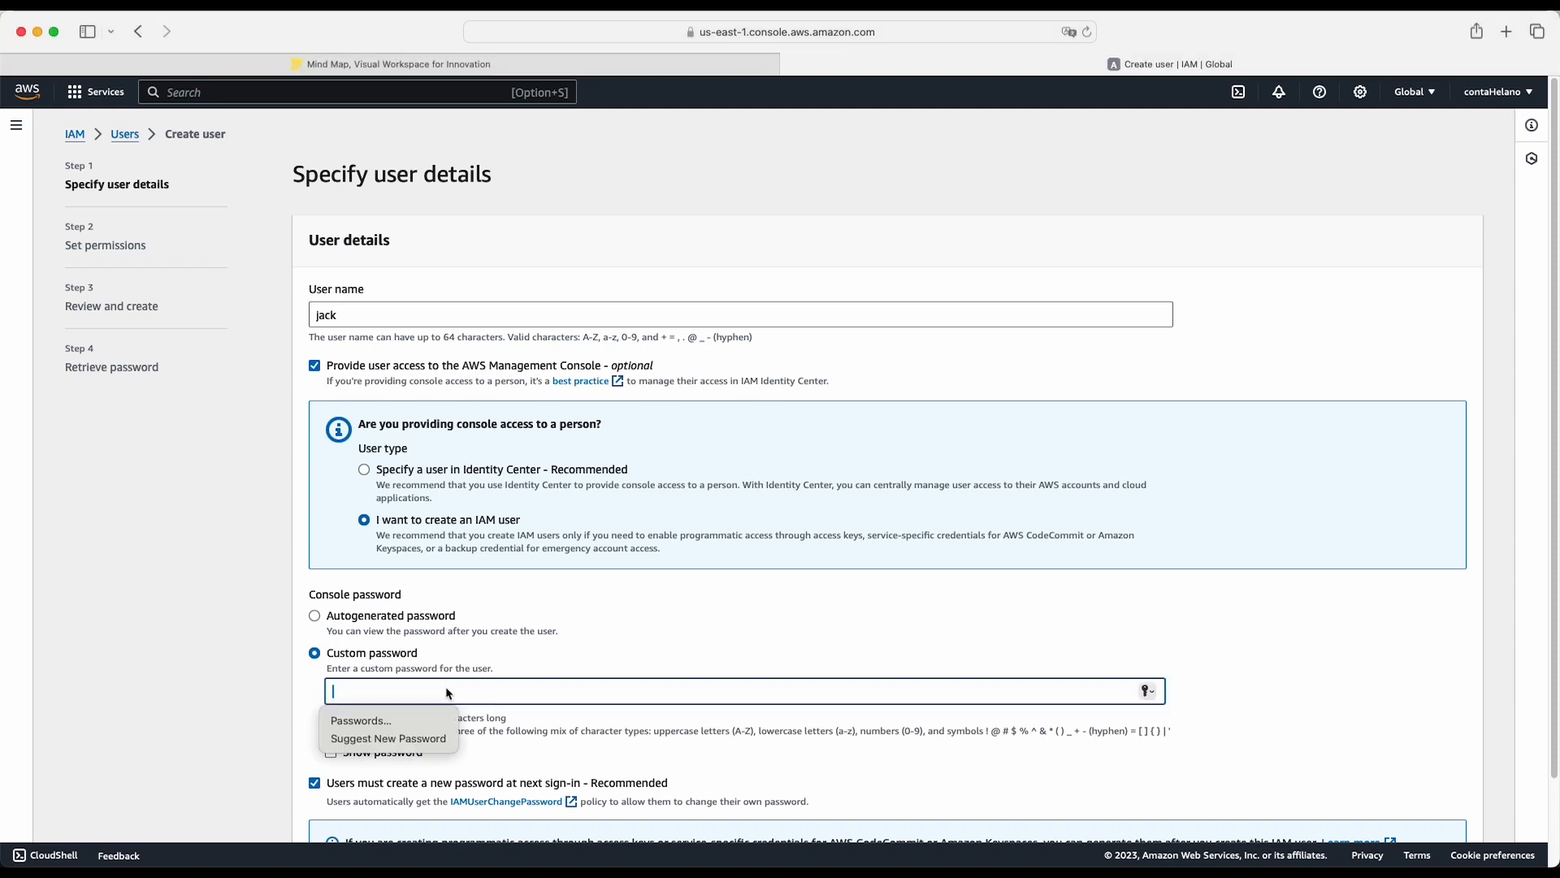
key(super+v)
scroll(314, 692, down, 2)
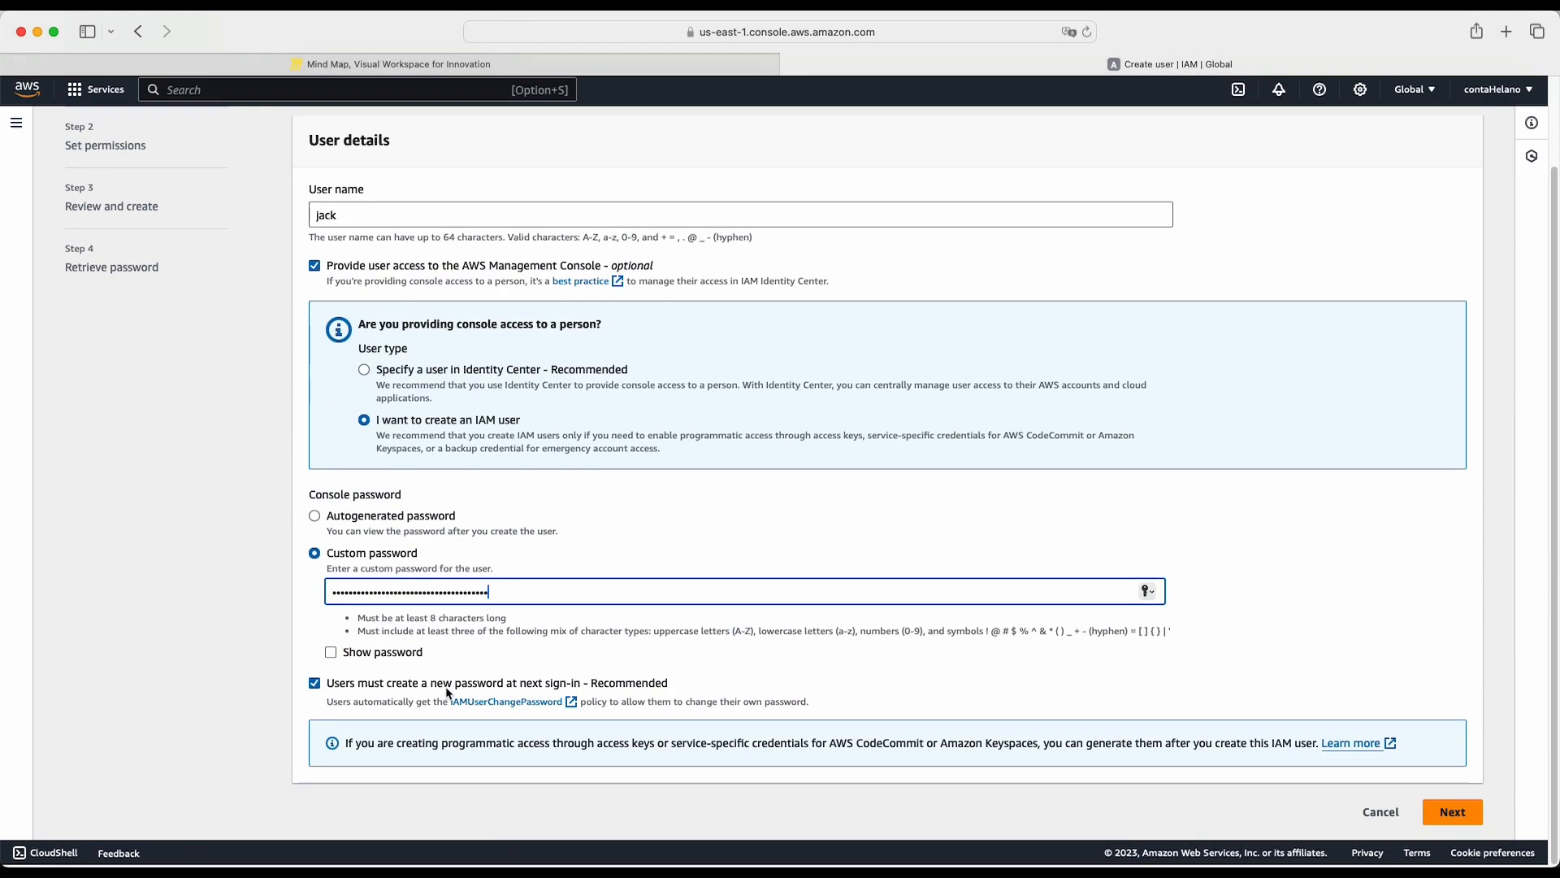
click(314, 687)
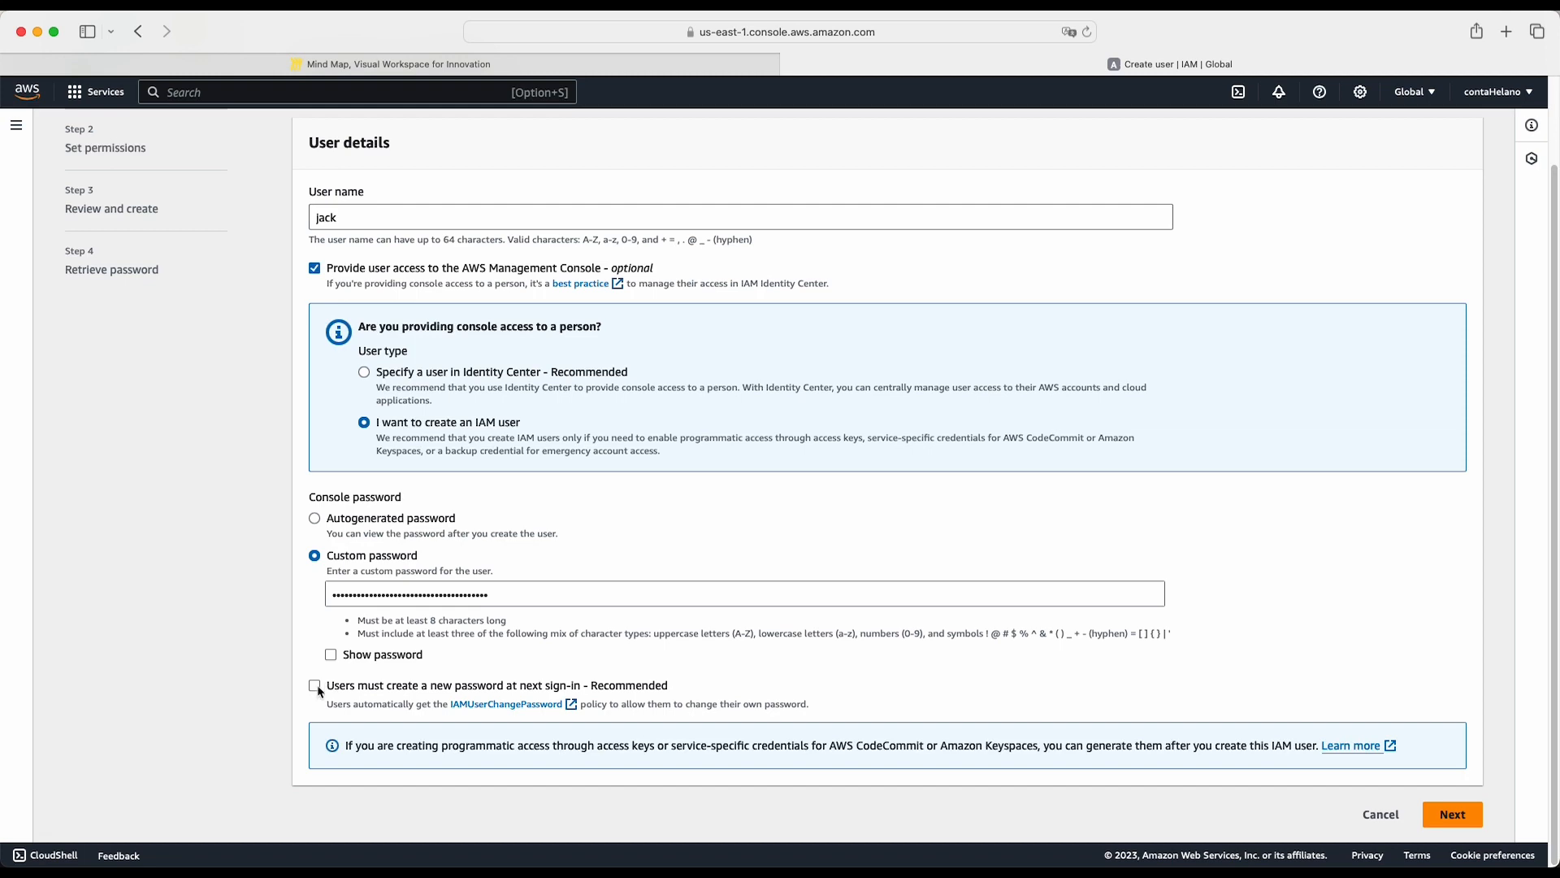
scroll(770, 700, up, 3)
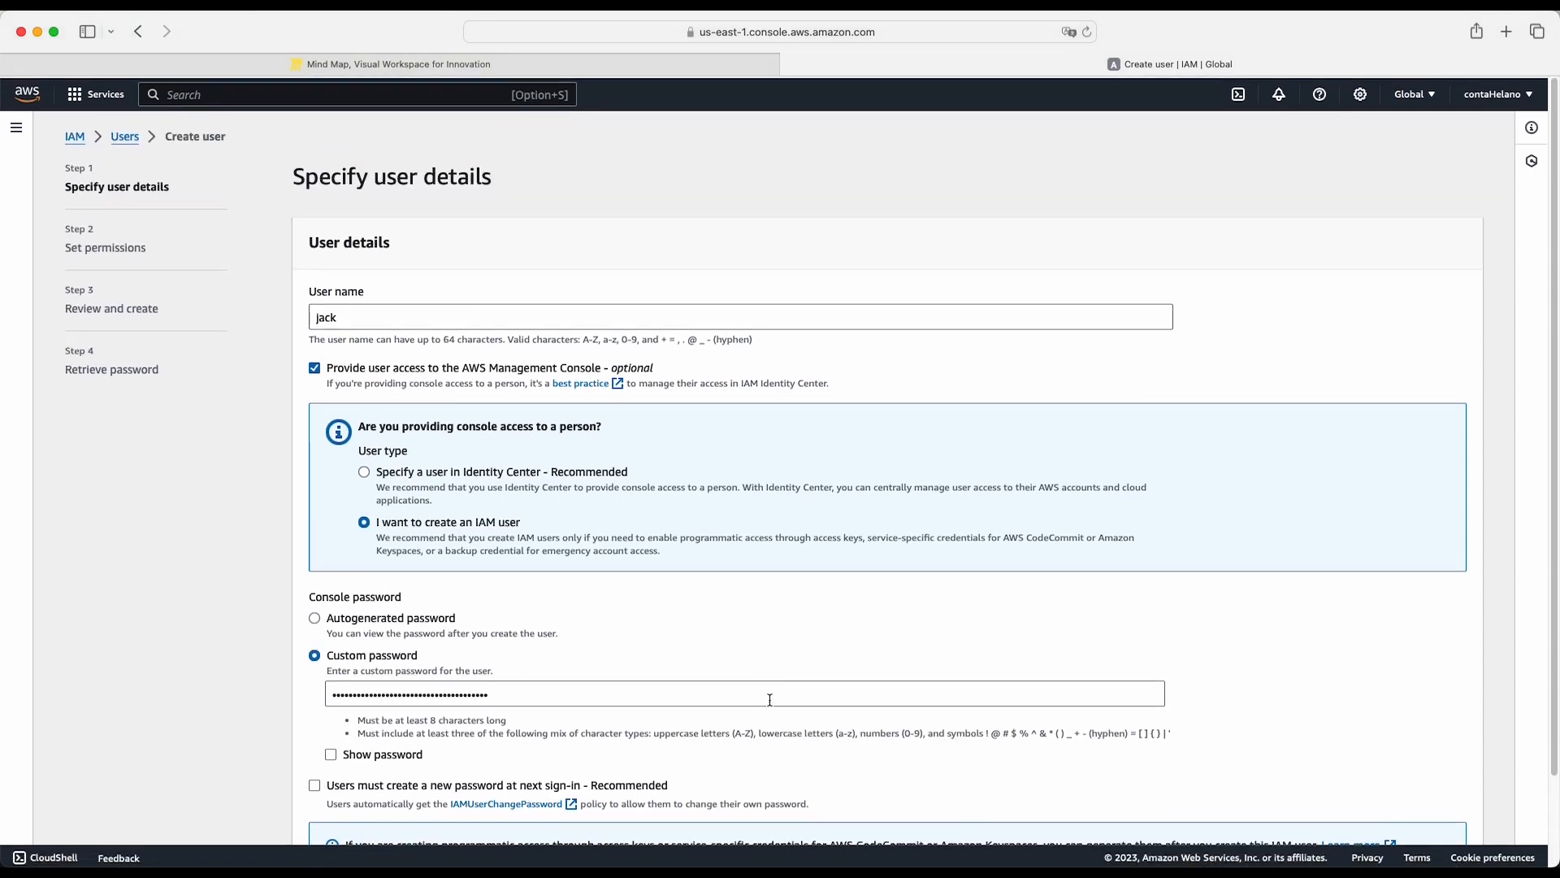
scroll(769, 699, down, 2)
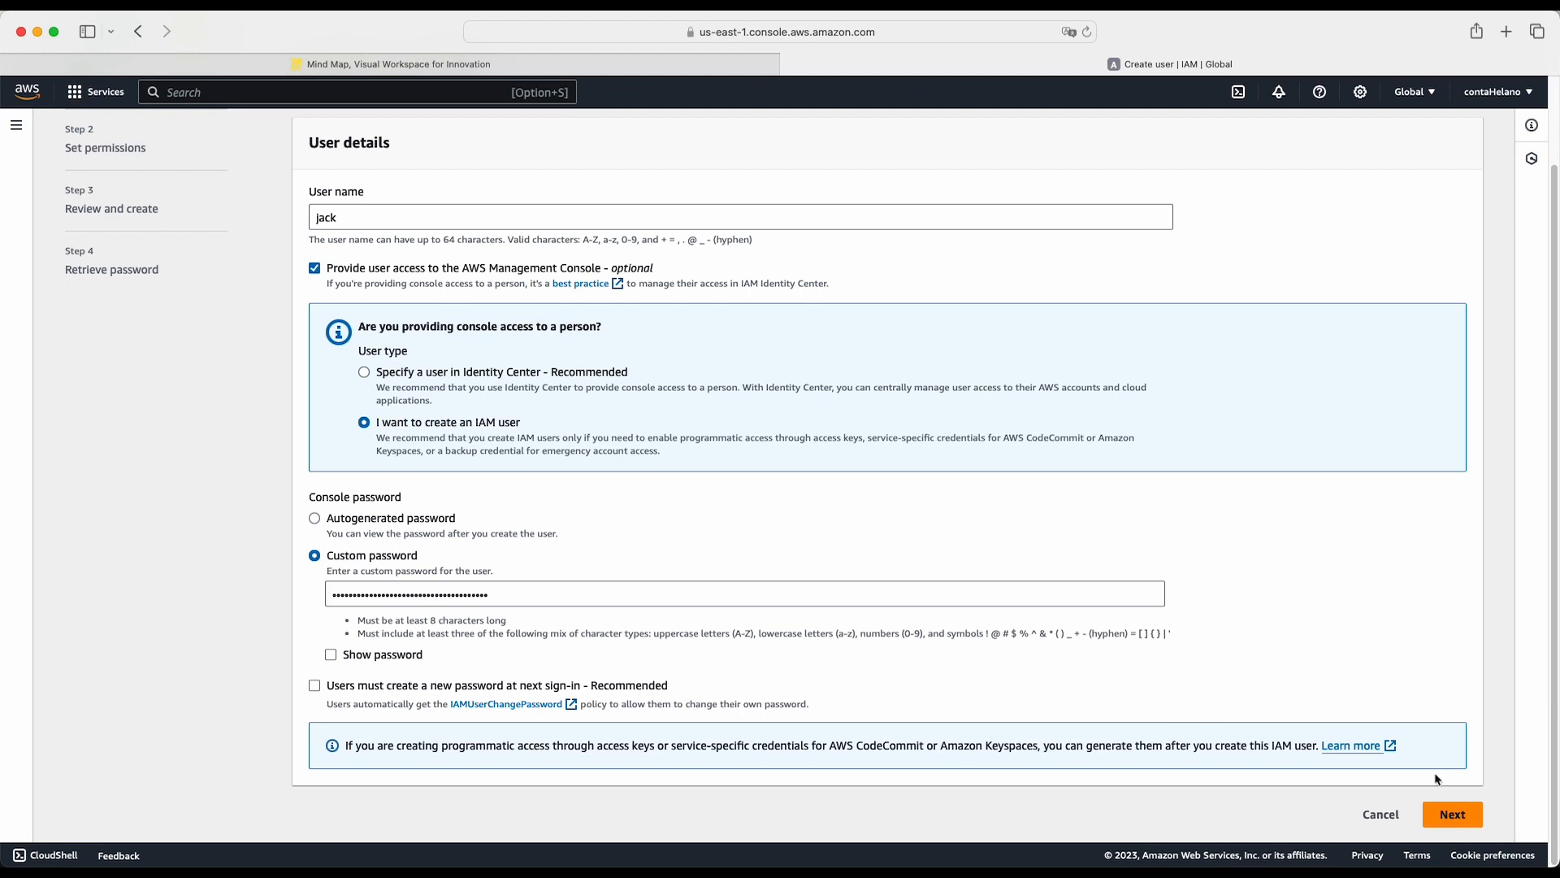
- Continue to the permissions settings and select the Engineer group for the new user
click(1454, 816)
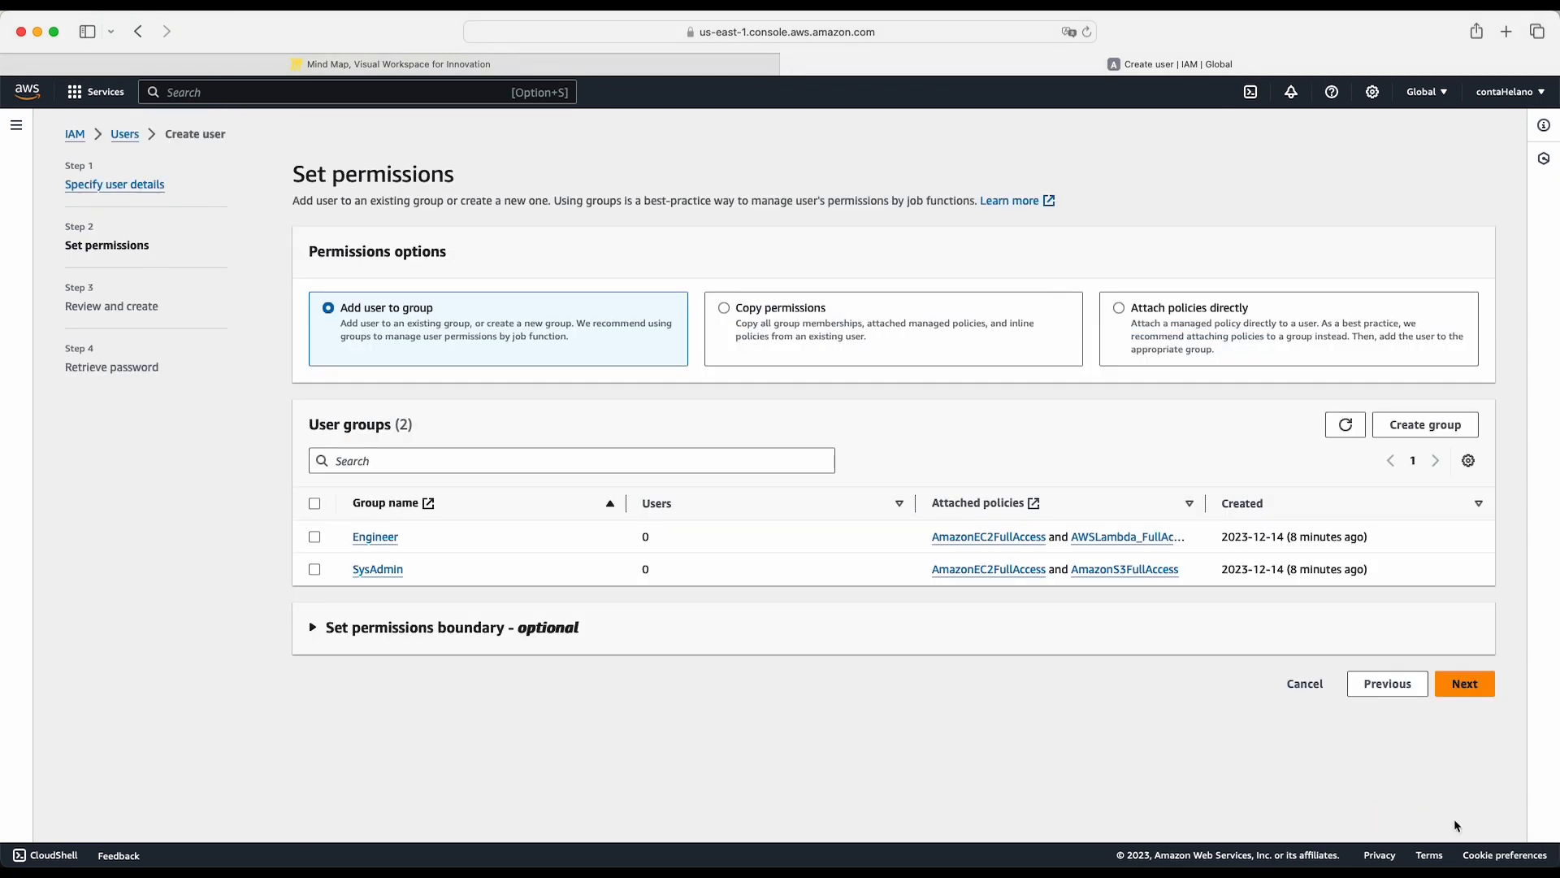
click(315, 536)
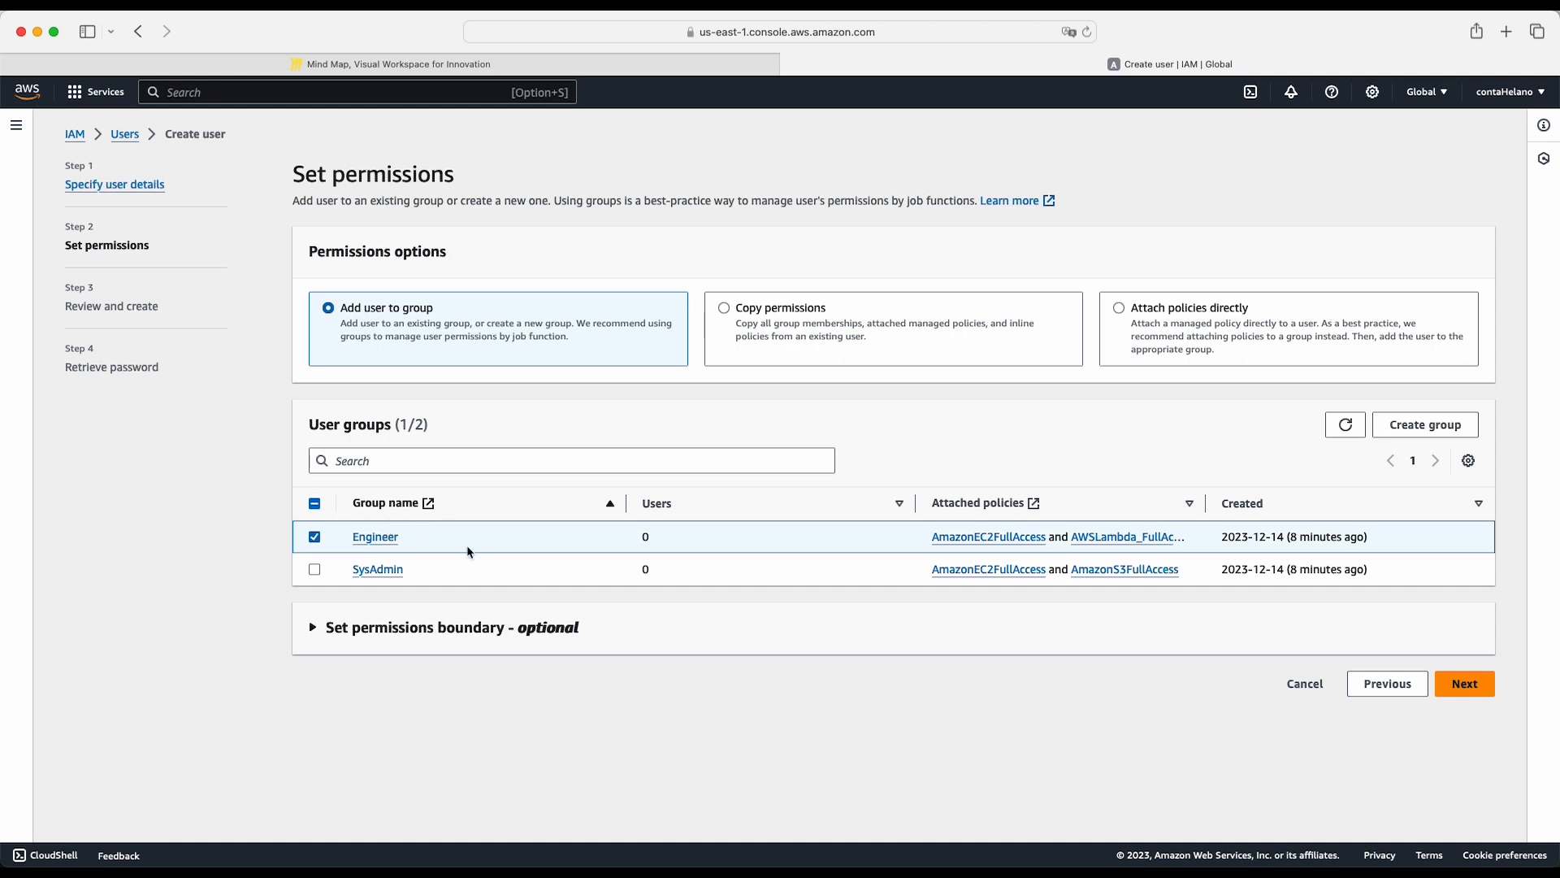
- Review and create the new user in the Engineer group, and copy its console sign-in URL
click(1488, 688)
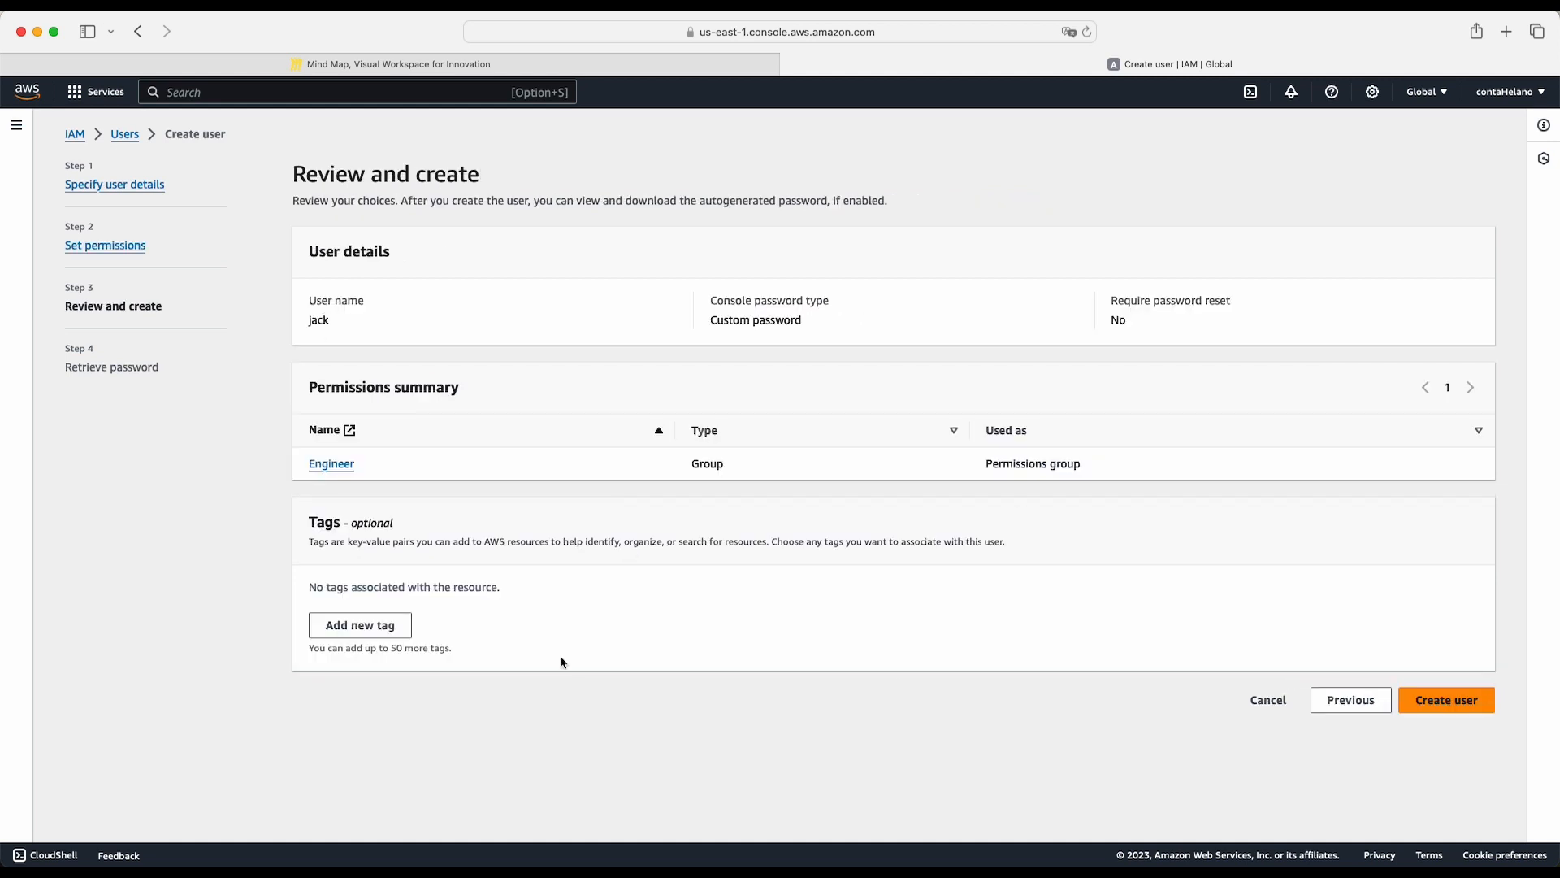
click(1460, 702)
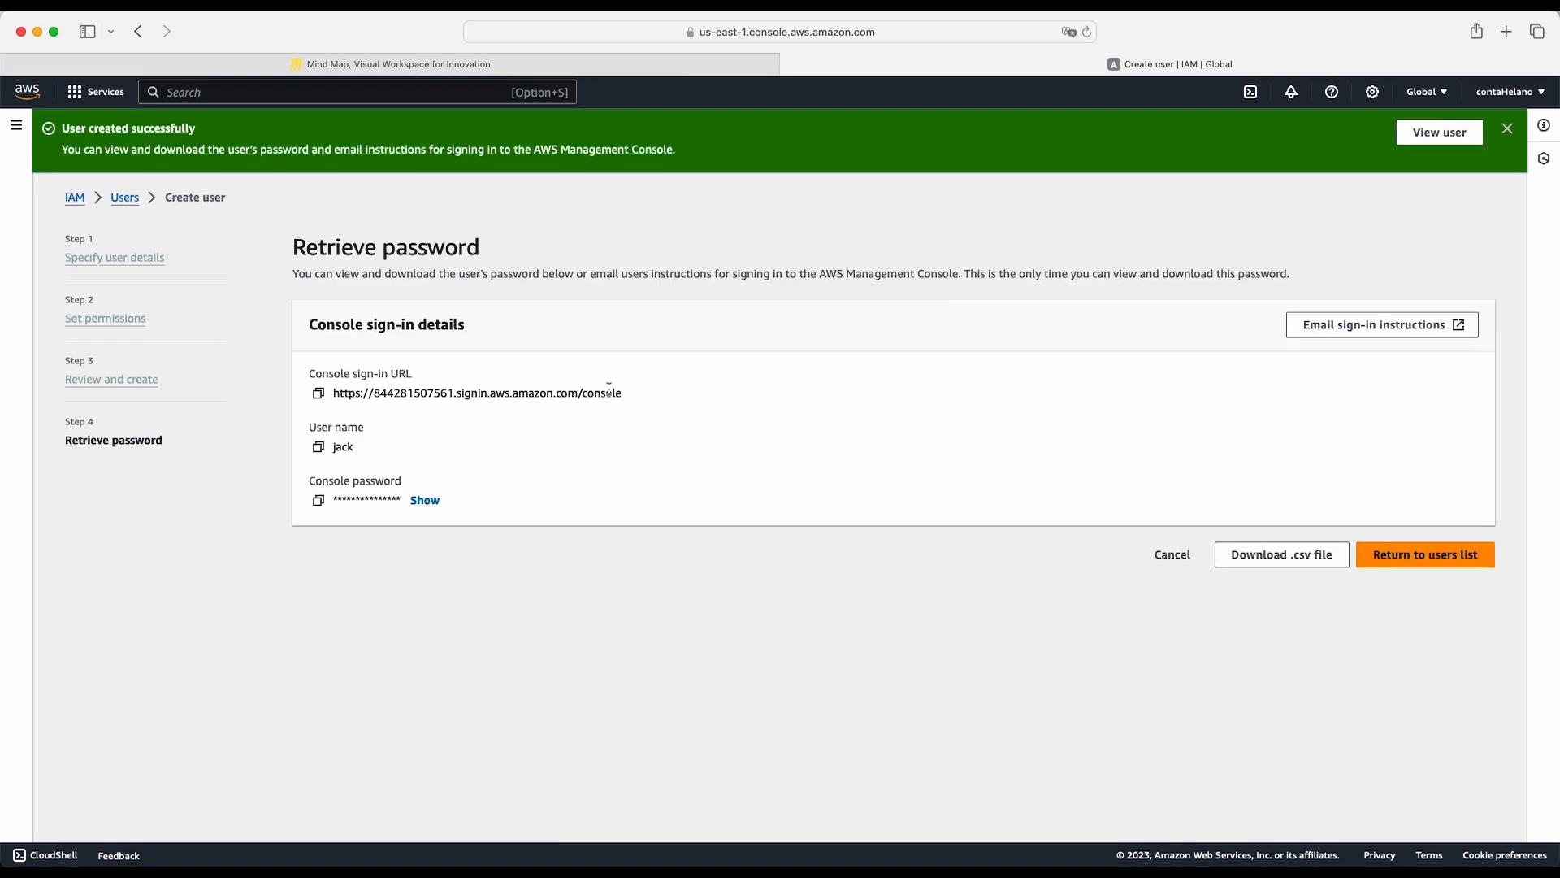
click(319, 393)
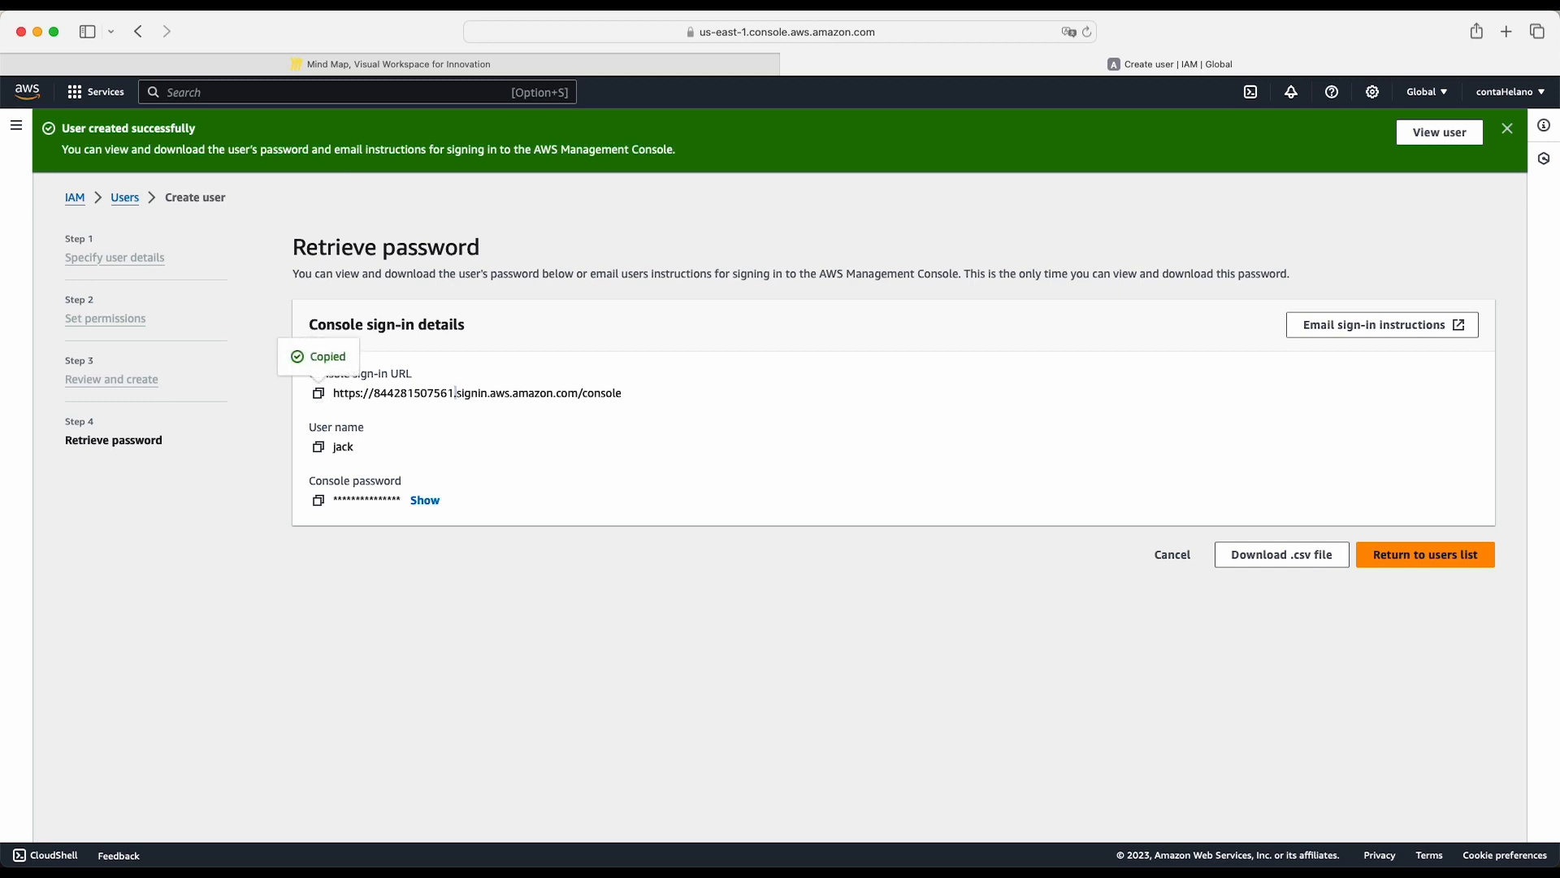
- Open the copied console sign-in URL in a new private browser window
click(98, 11)
click(139, 46)
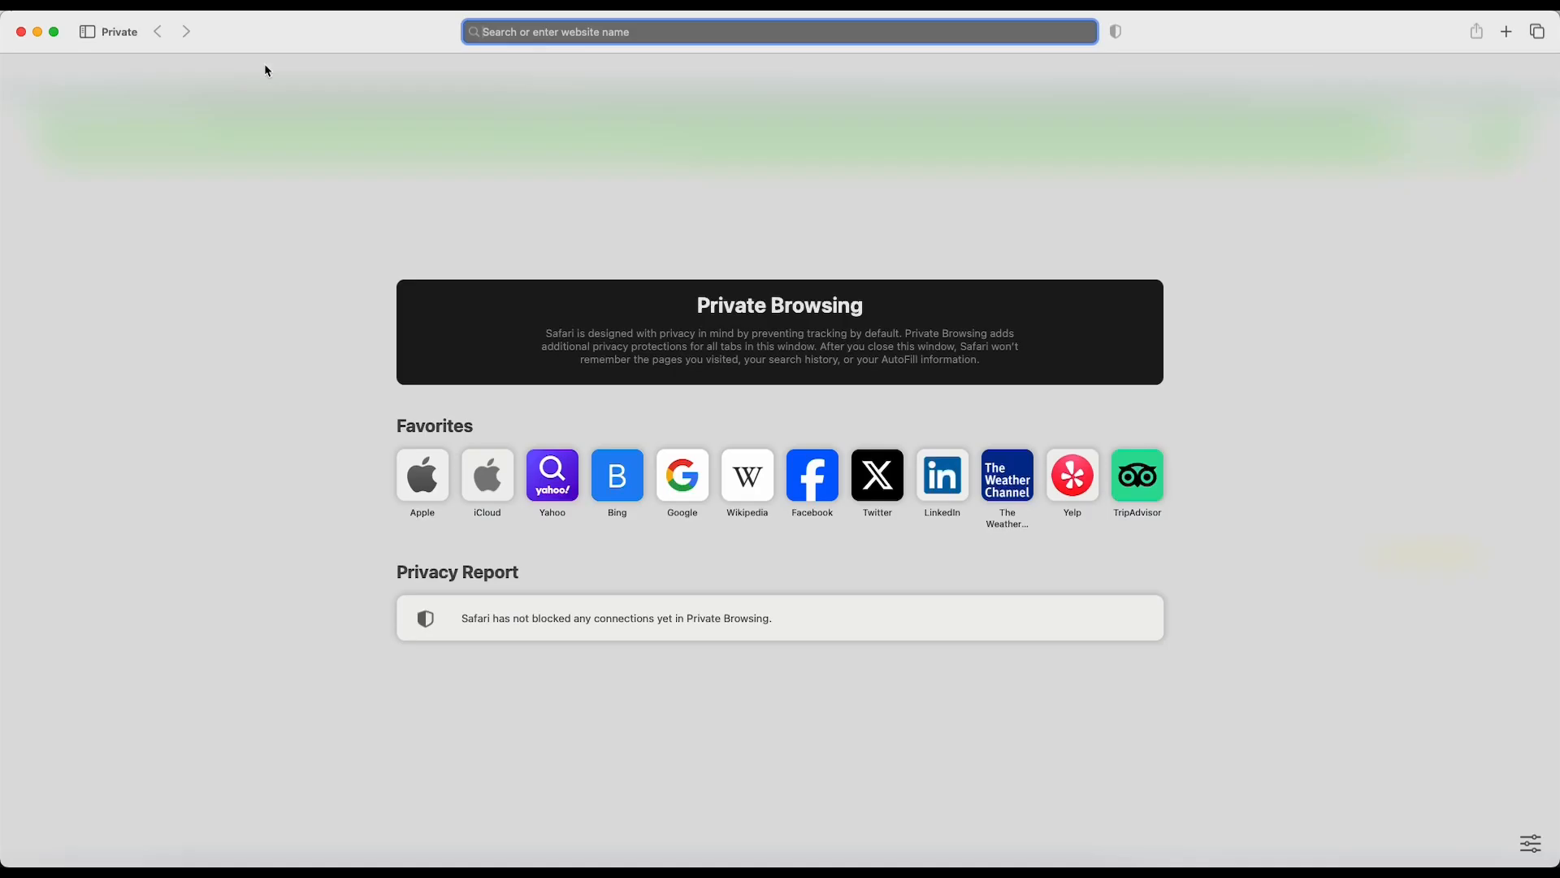
key(super+v)
key(Return)
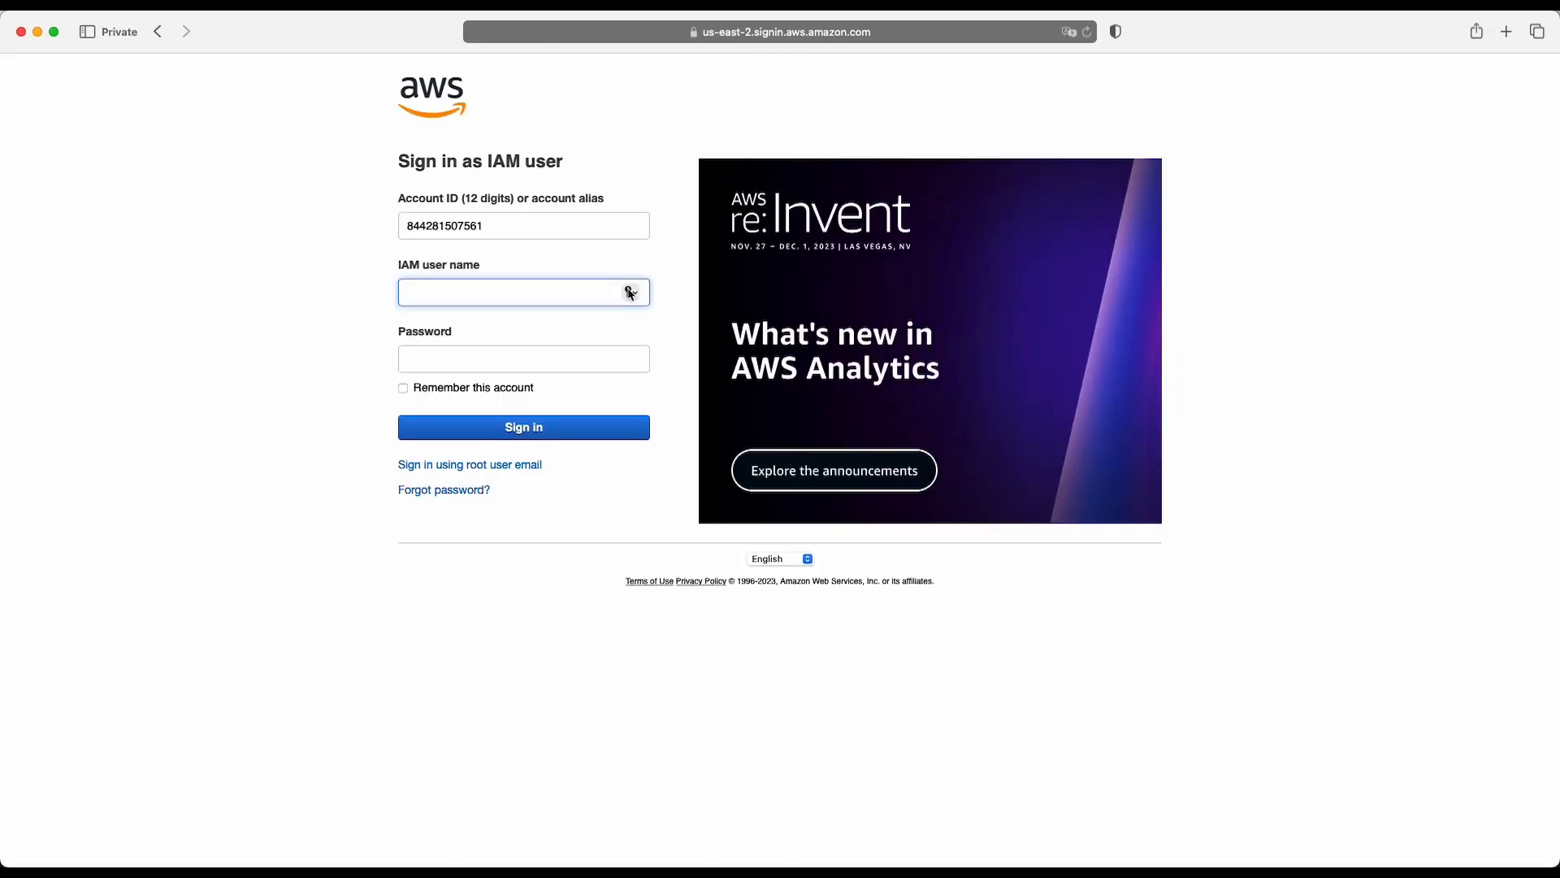
- Sign in as the new Engineer user by entering the IAM user name and pasting the account password
text(jack)
key(super+Tab)
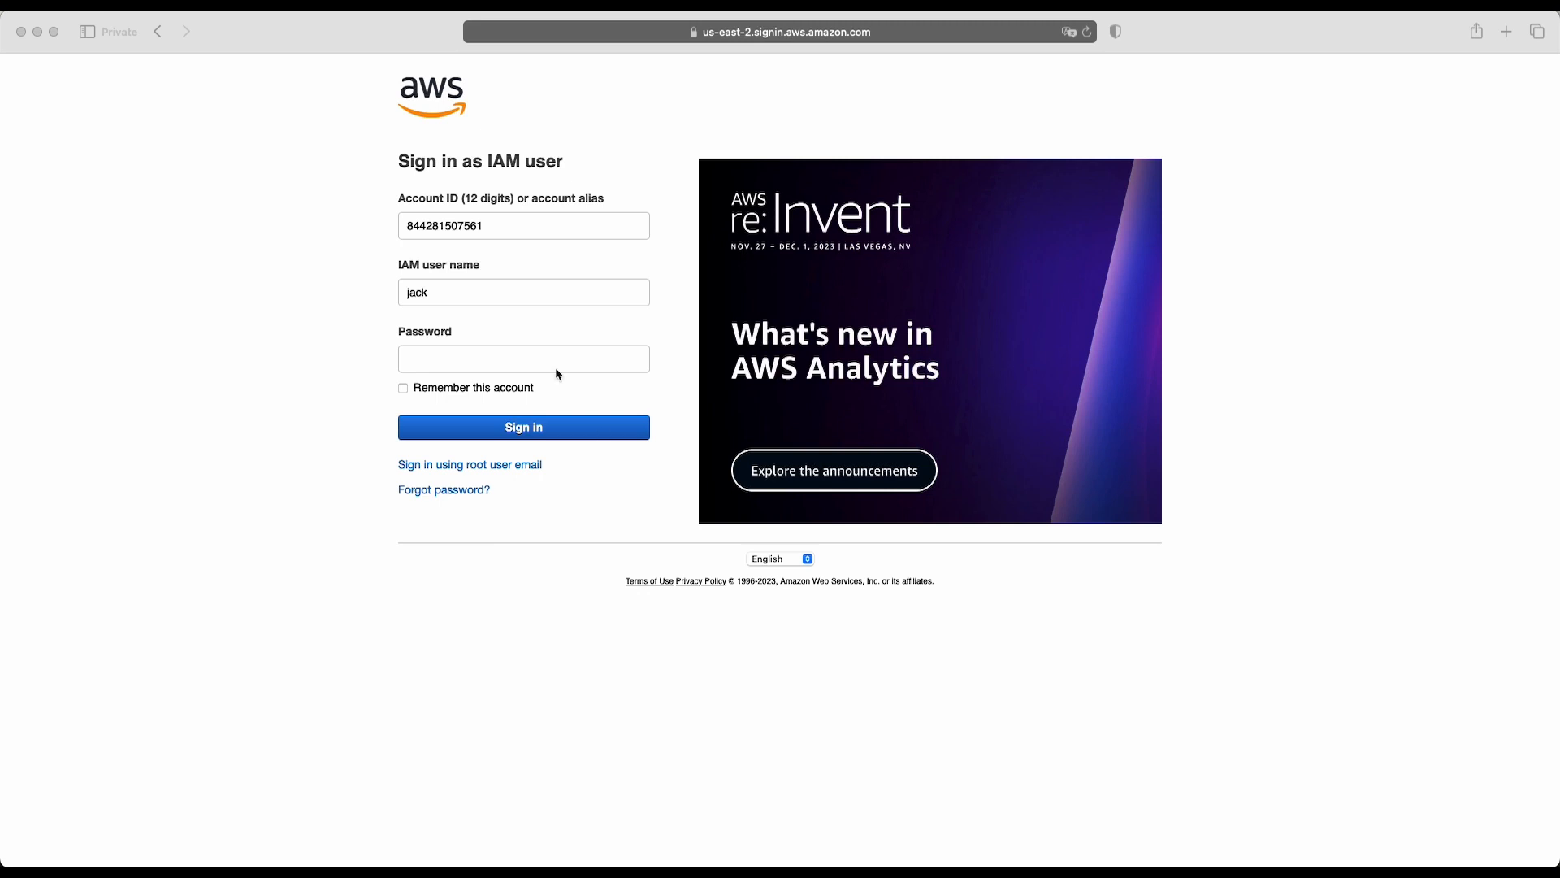
key(super+Tab)
click(529, 368)
key(super+v)
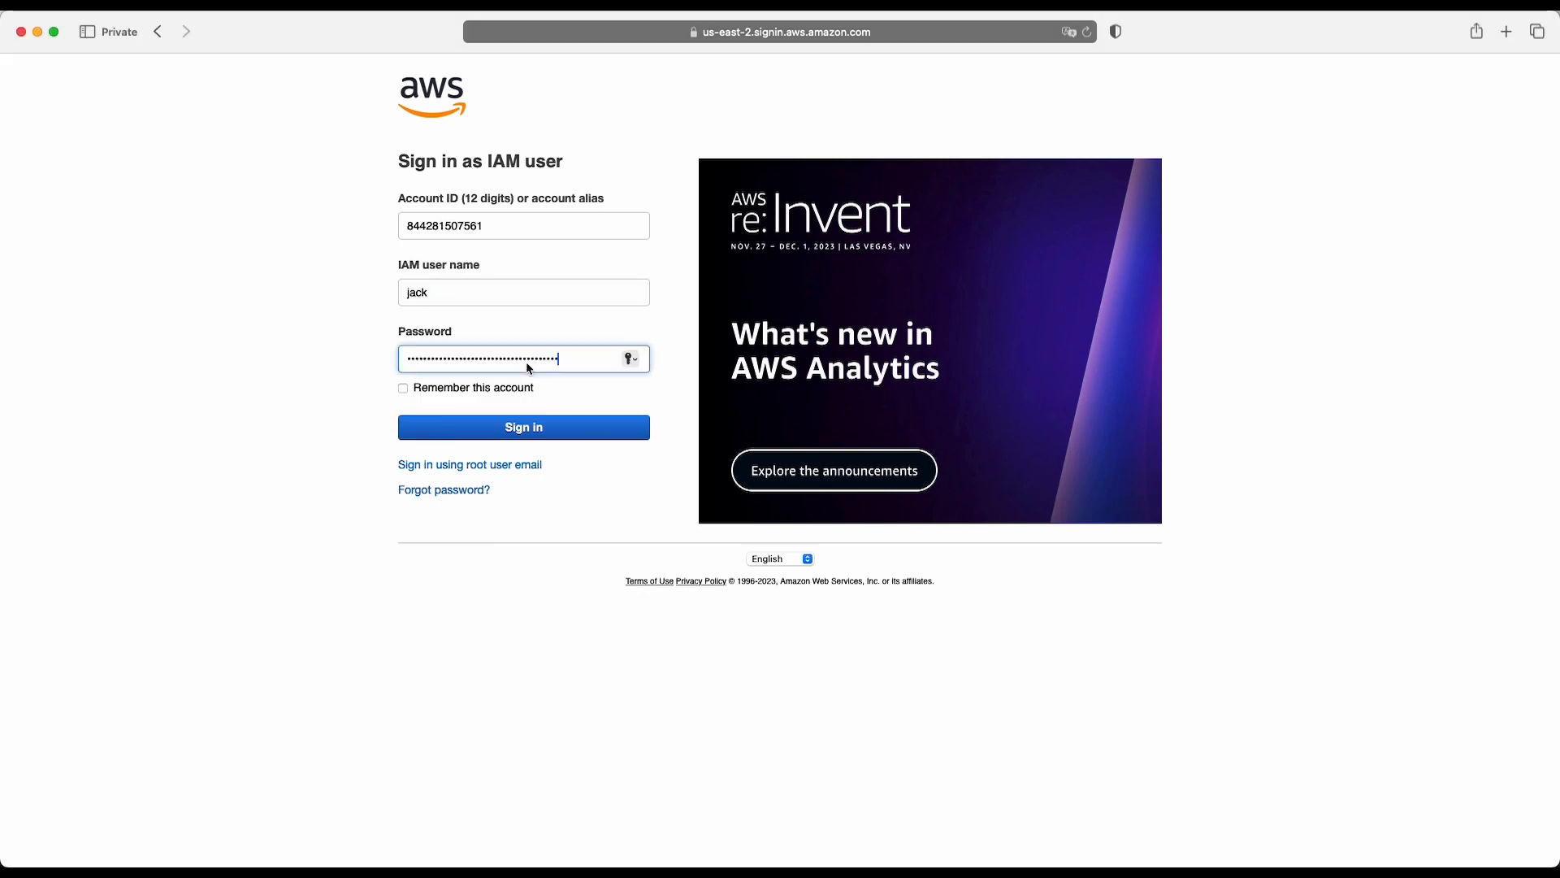
click(502, 429)
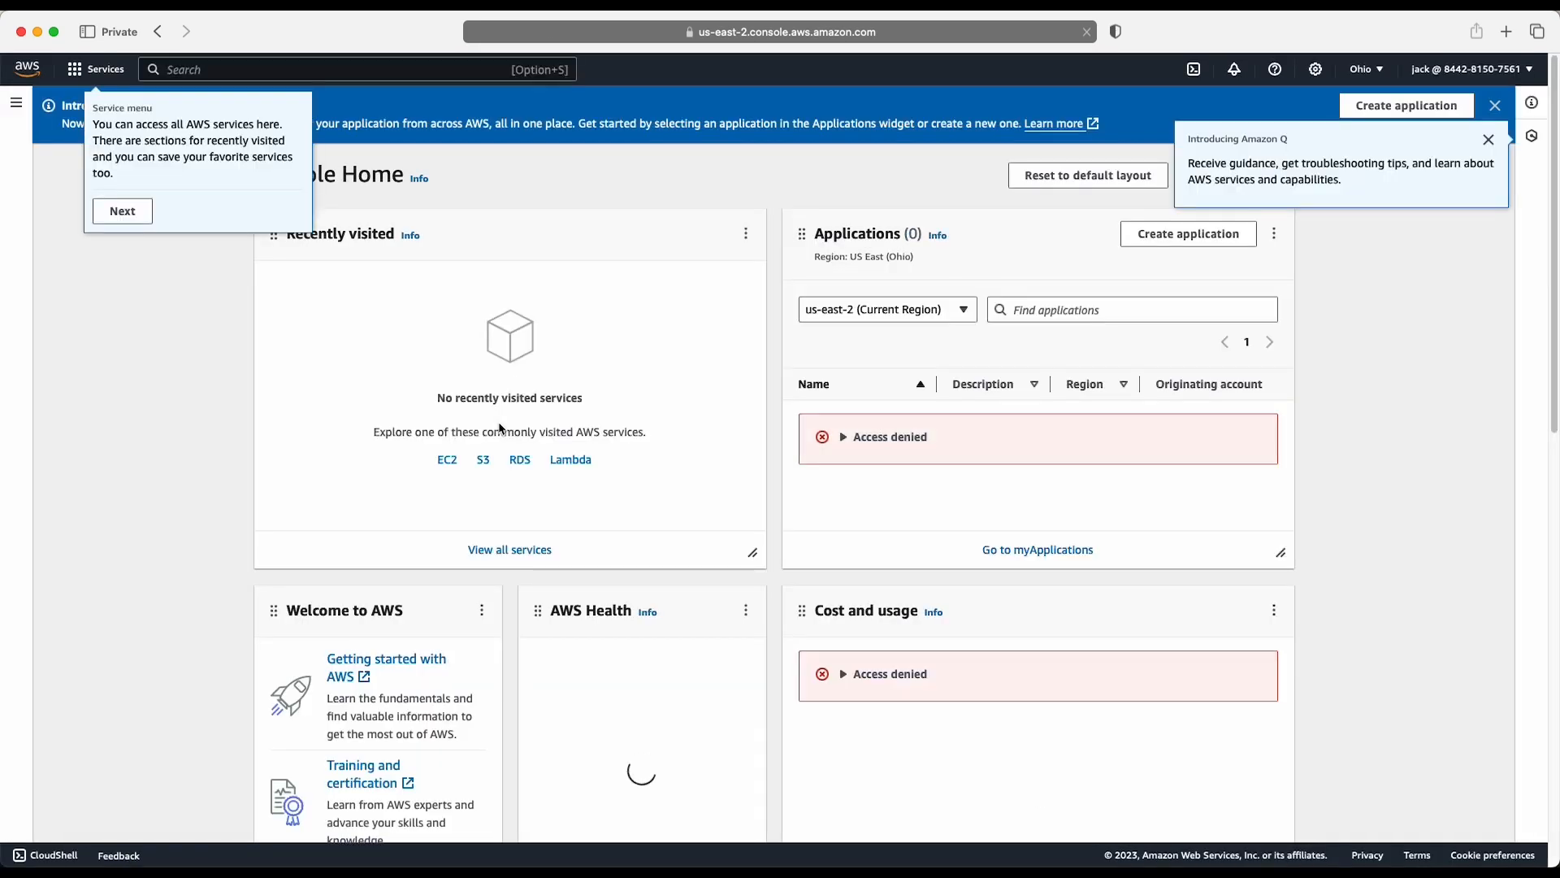
- Dismiss the introductory console tips and open Lambda's Create function form to test the Engineer user's access
click(122, 211)
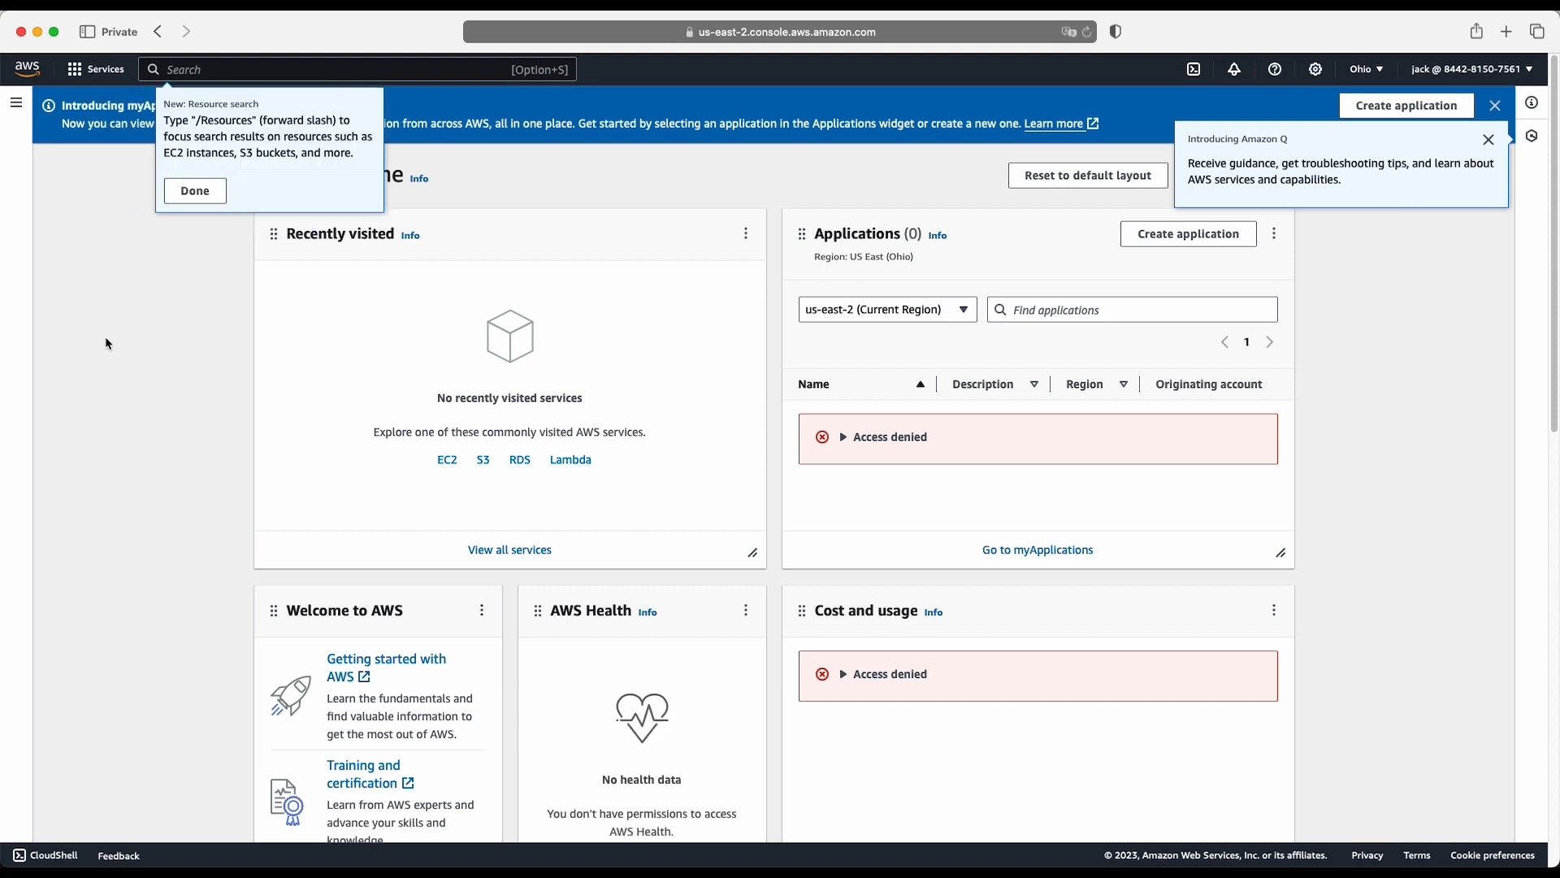
click(195, 191)
click(582, 460)
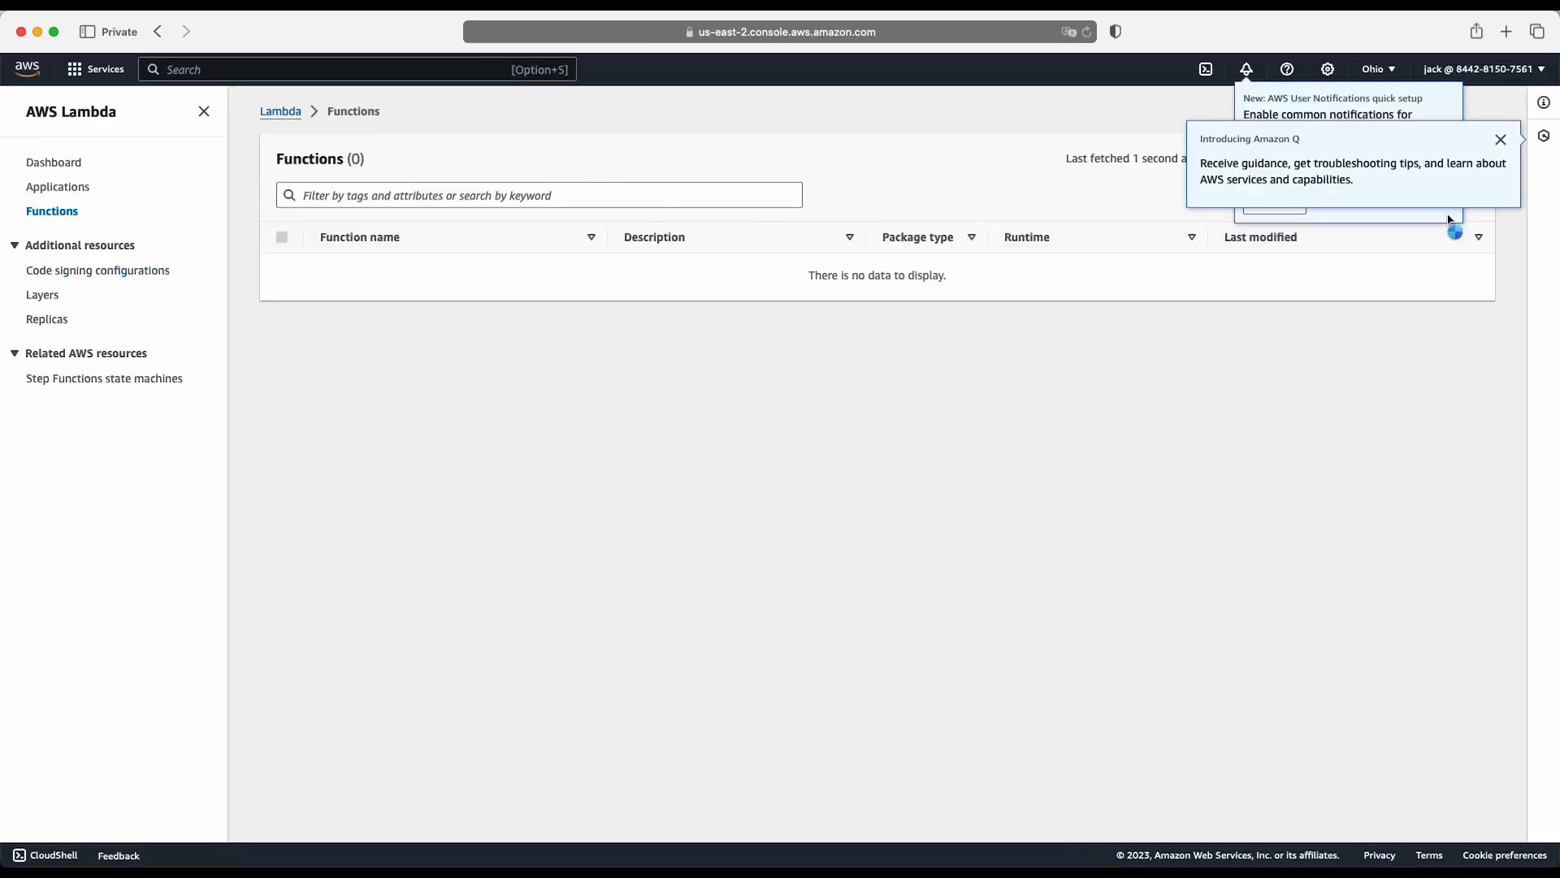
click(1501, 140)
click(1267, 204)
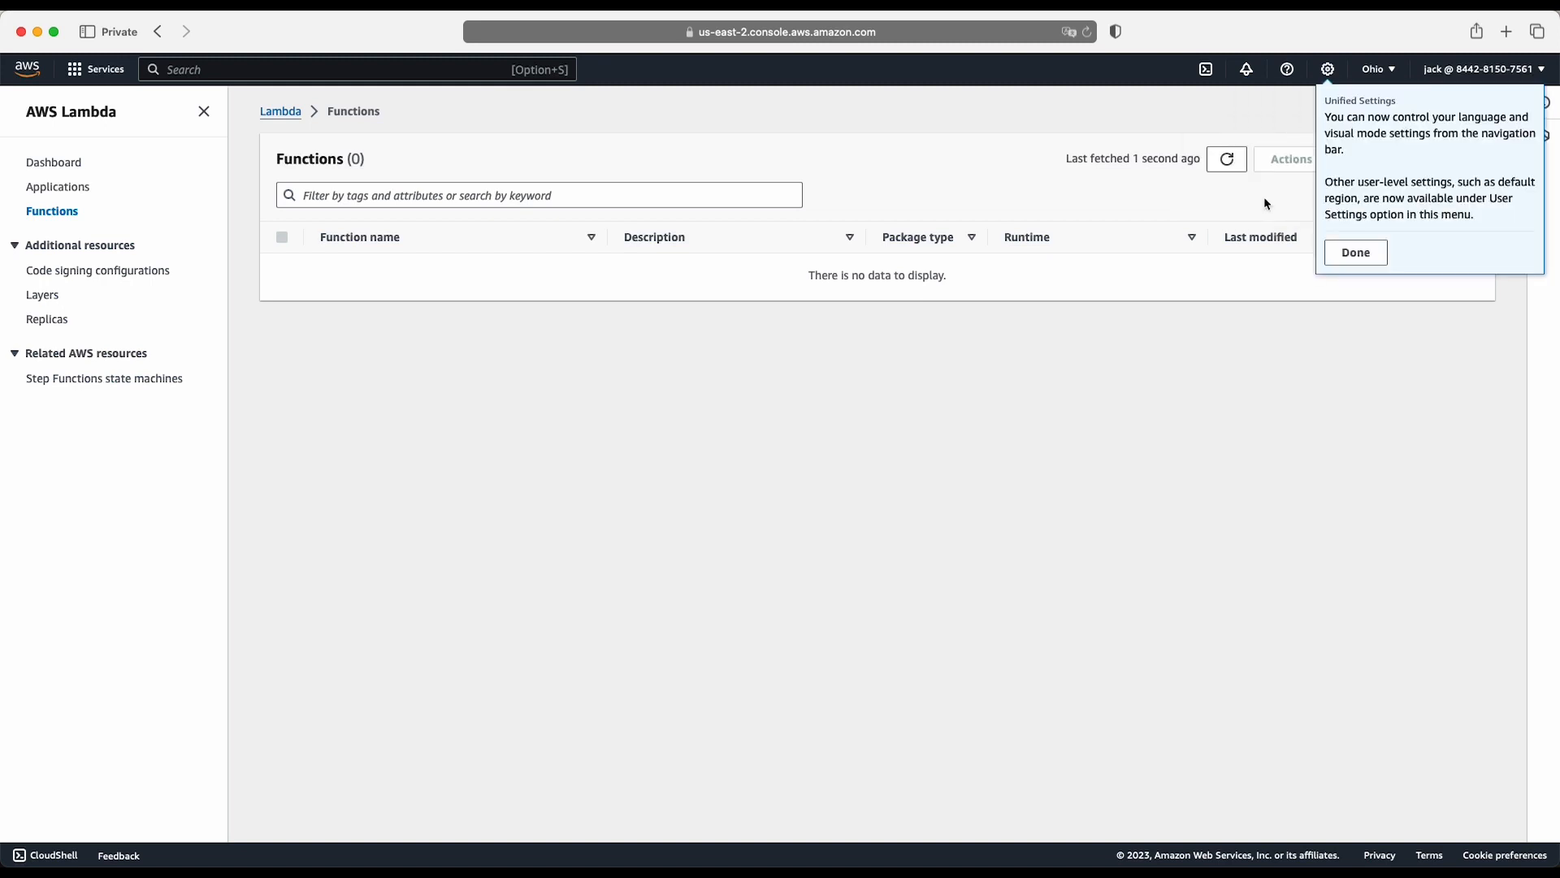
click(1369, 254)
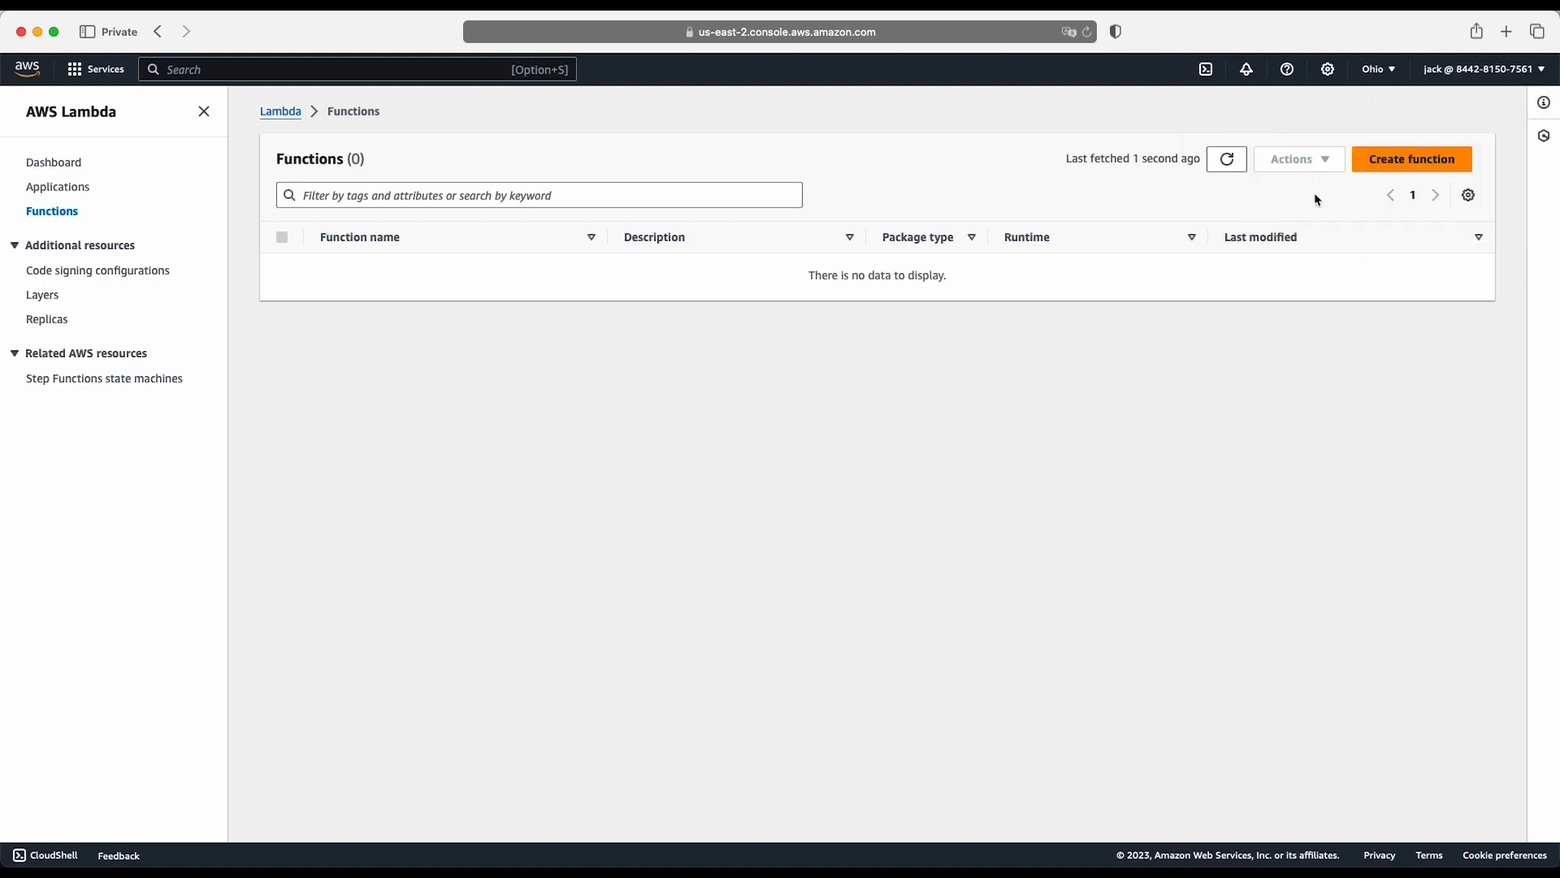
click(1385, 169)
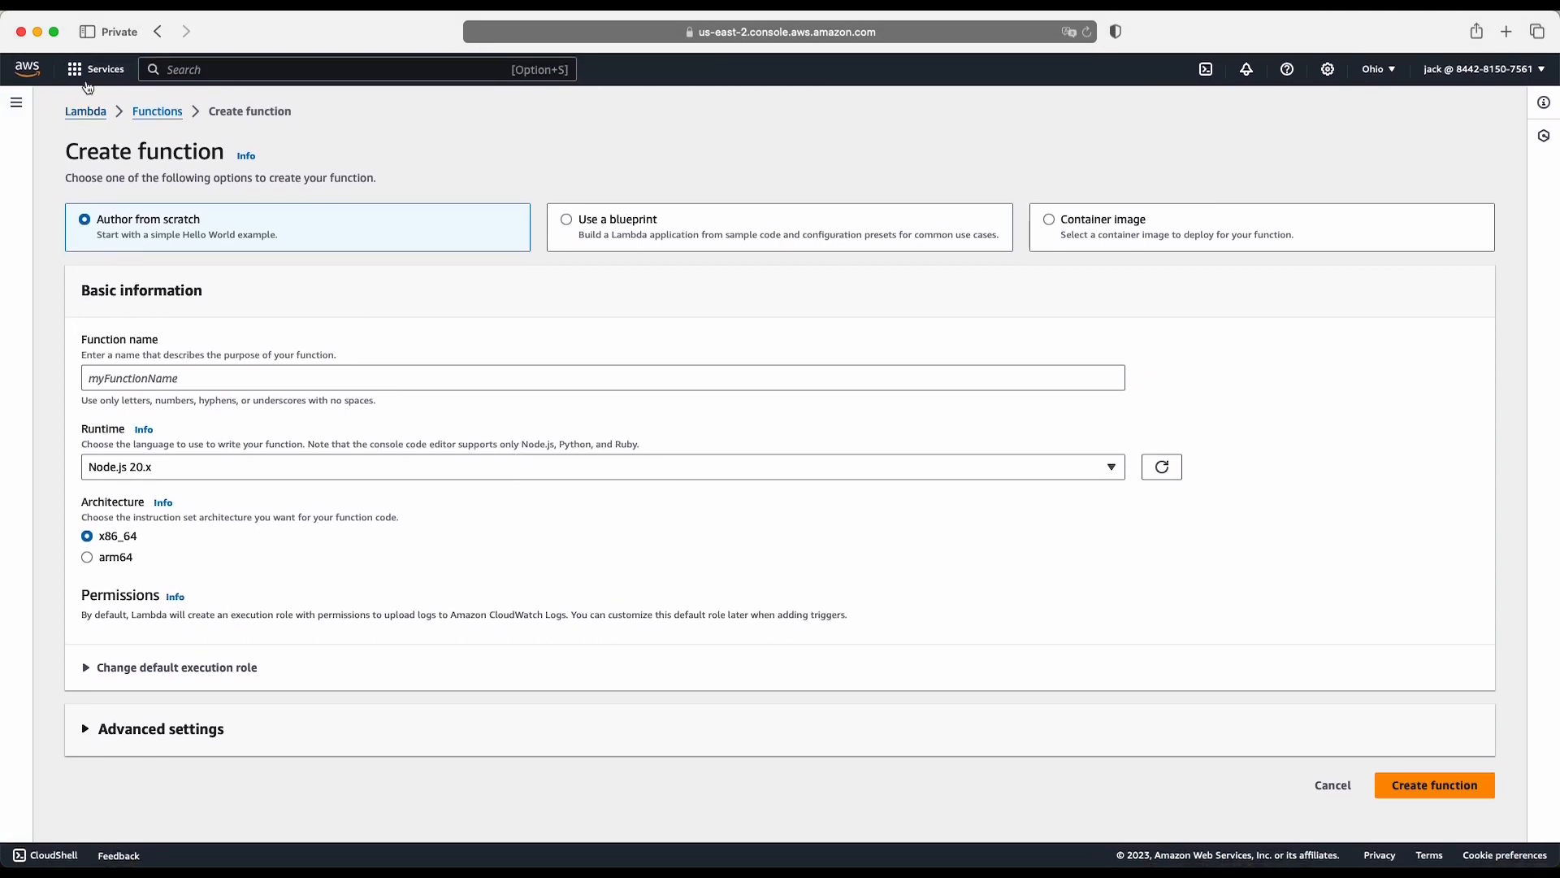
- Find the S3 service and examine its Create bucket form as the Engineer user
click(94, 72)
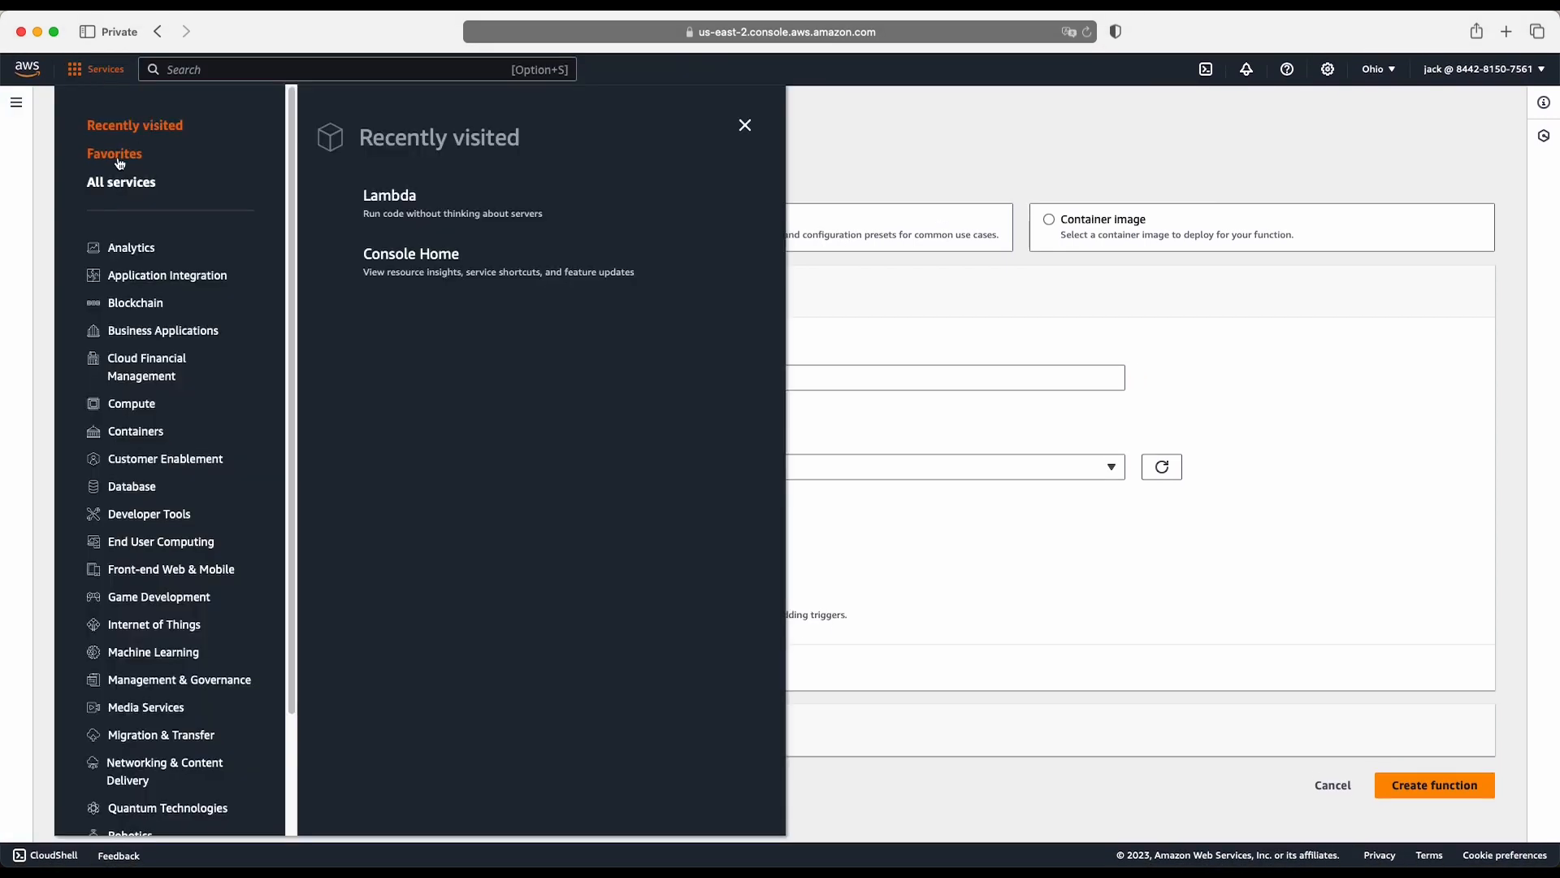
click(322, 70)
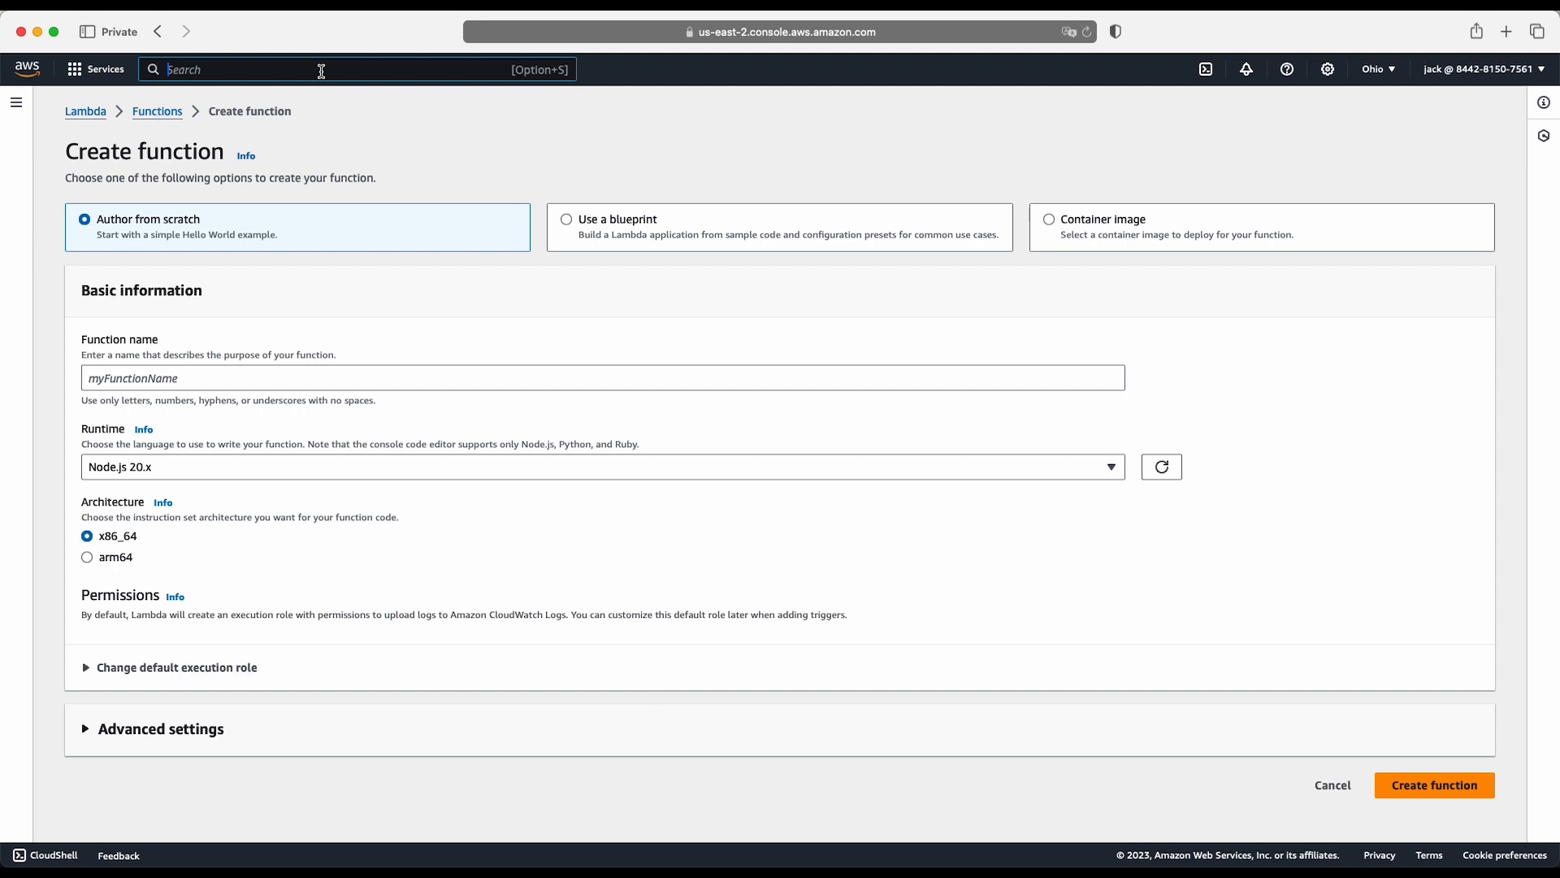
text(s3)
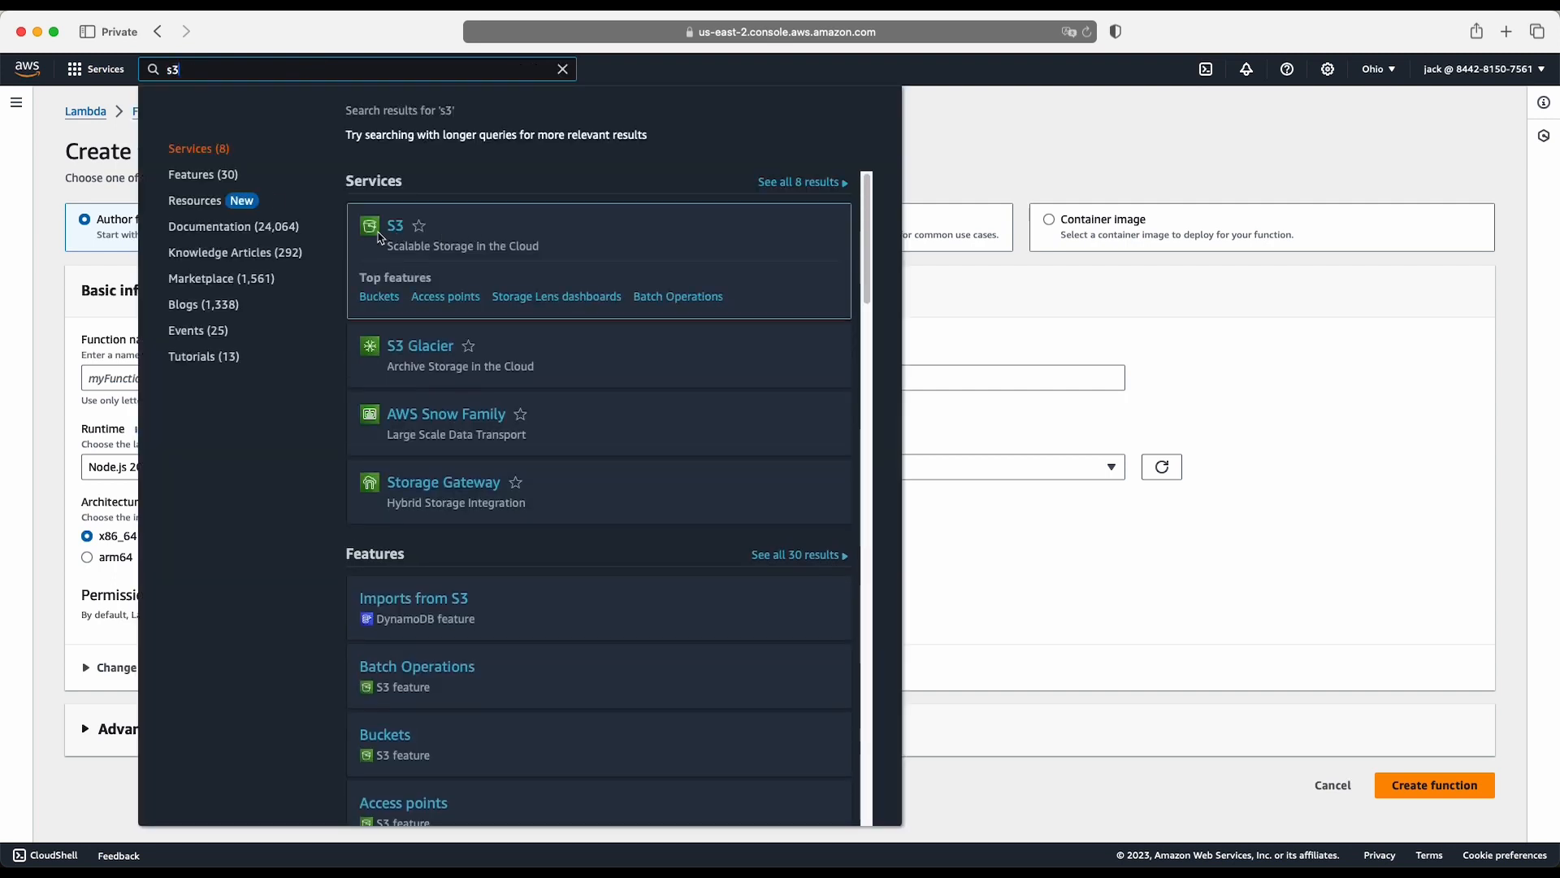
click(395, 236)
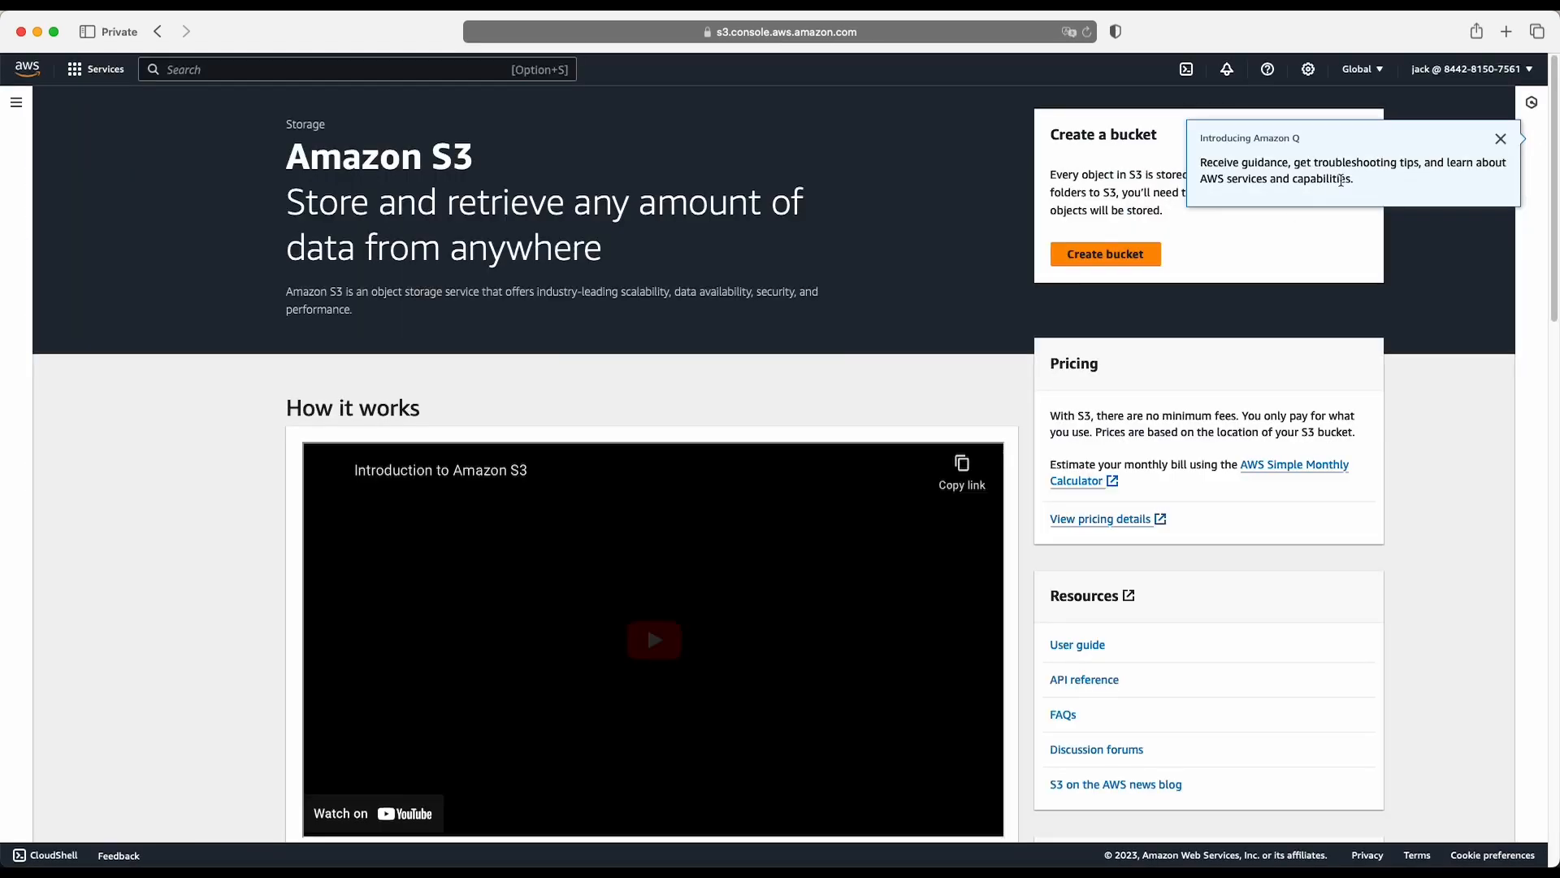
click(1501, 138)
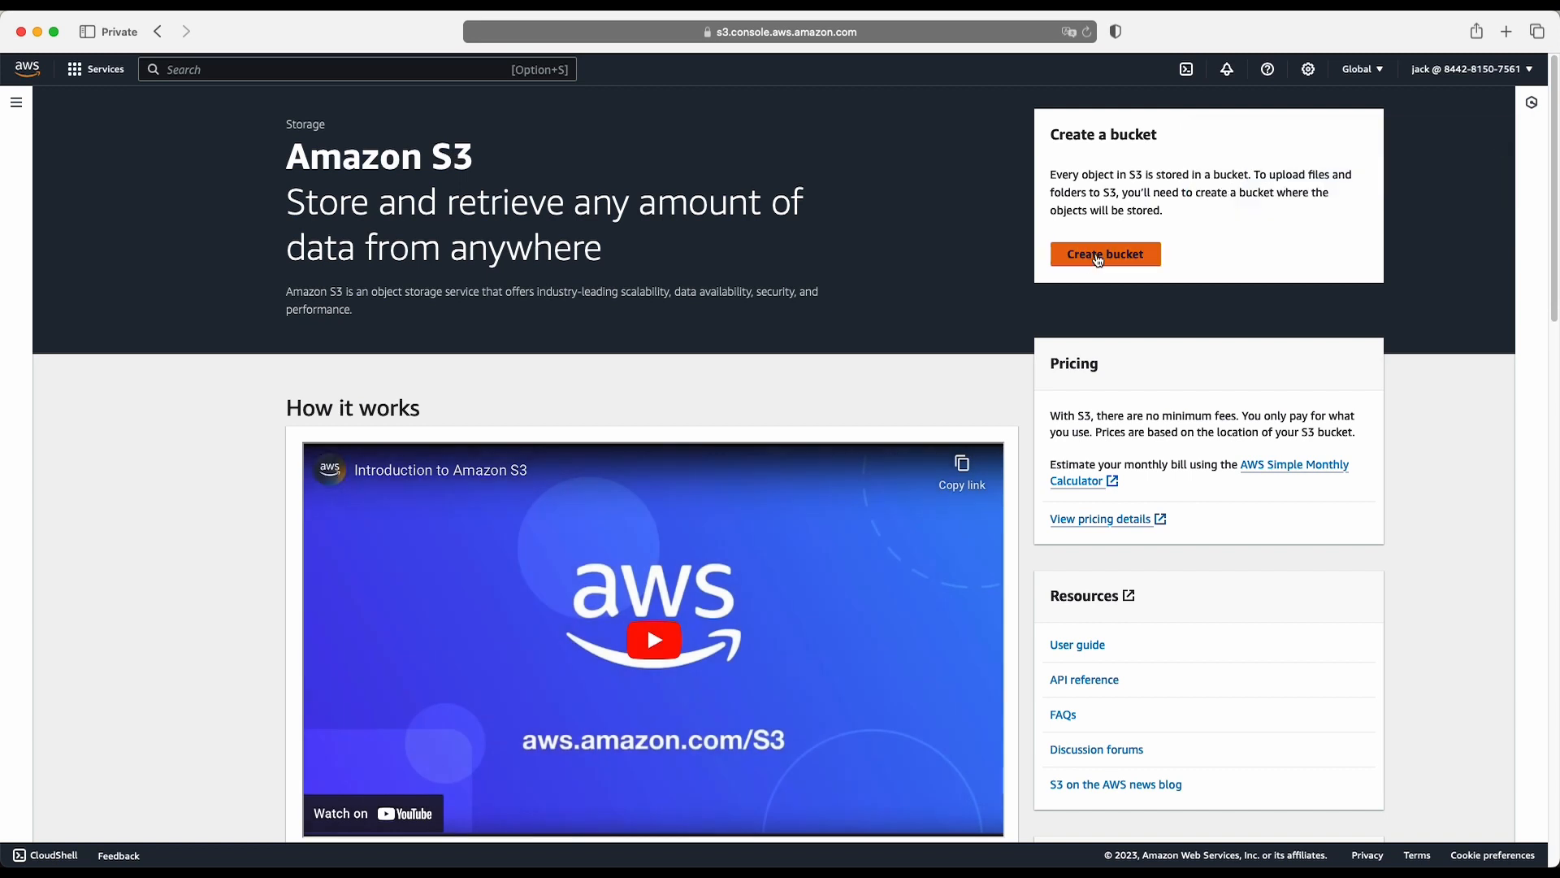
click(1097, 257)
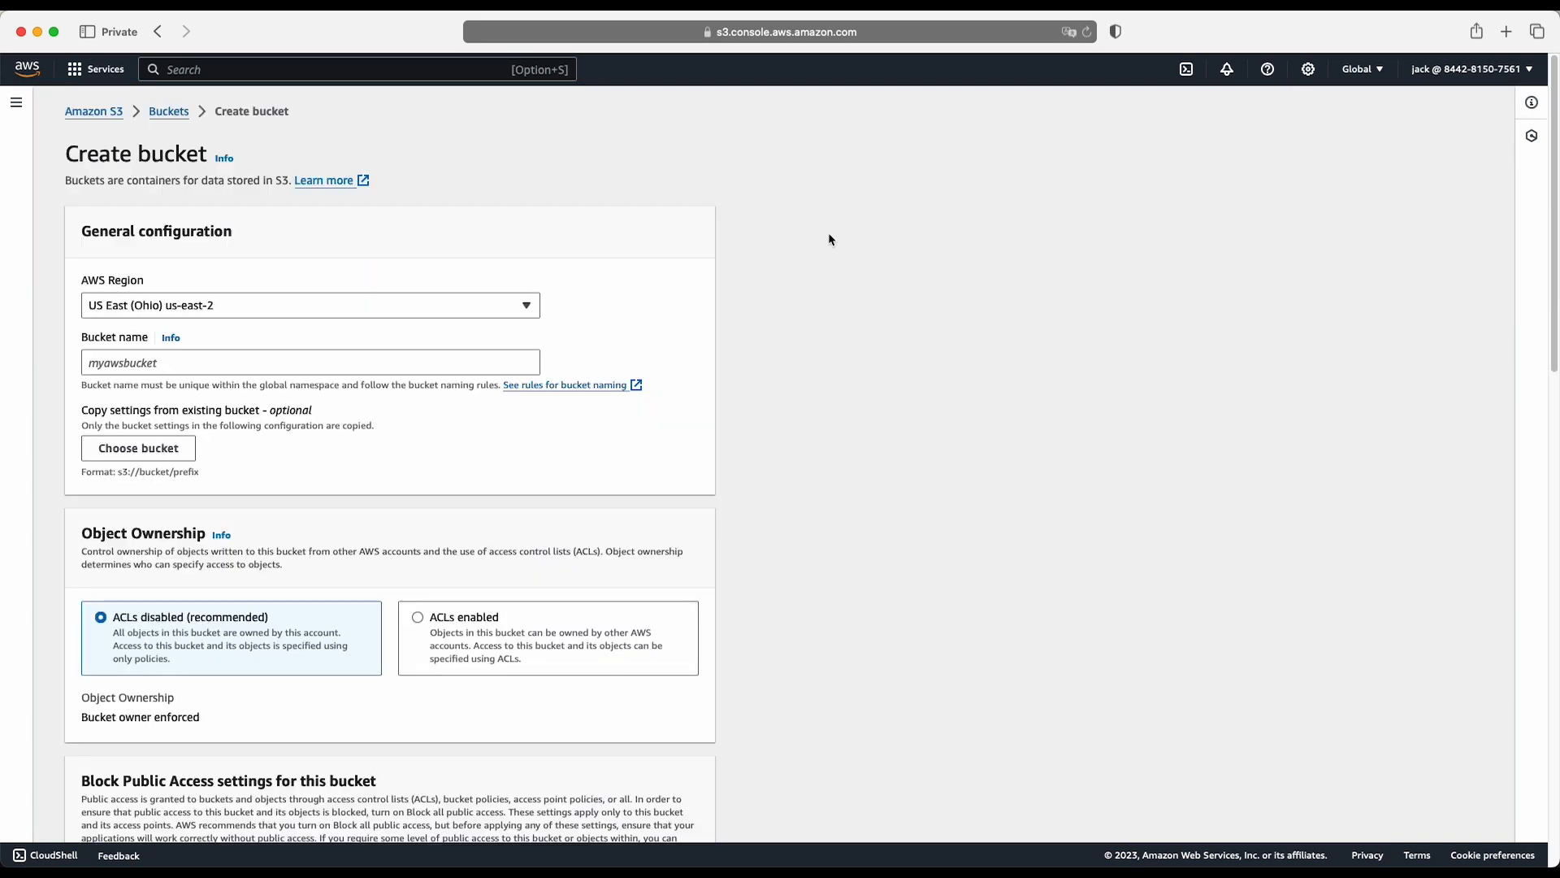
scroll(830, 239, down, 2)
scroll(829, 239, down, 20)
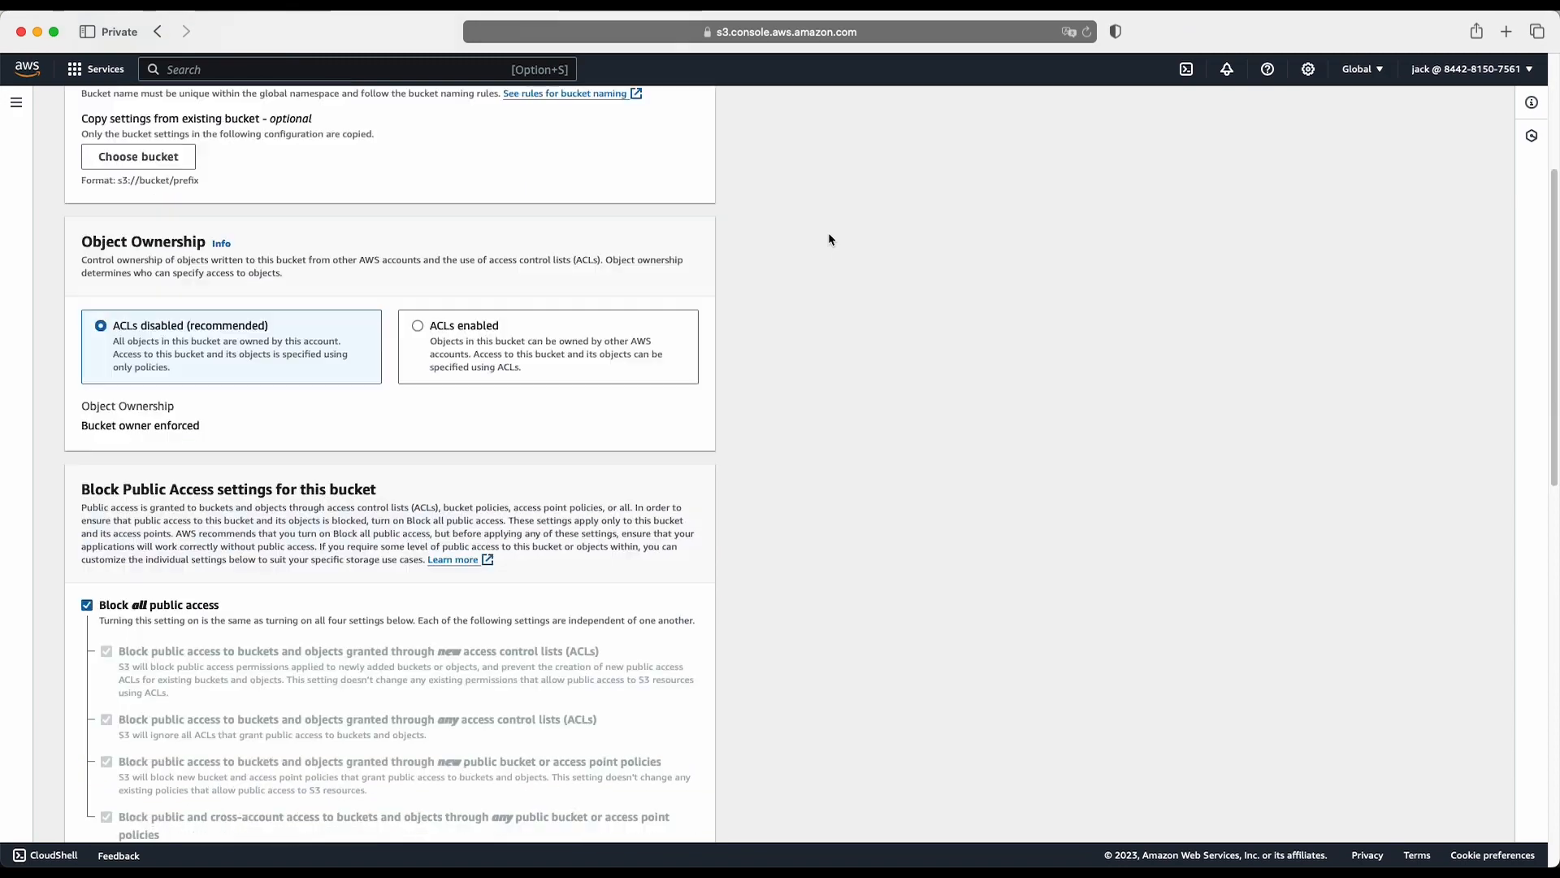
scroll(830, 238, up, 20)
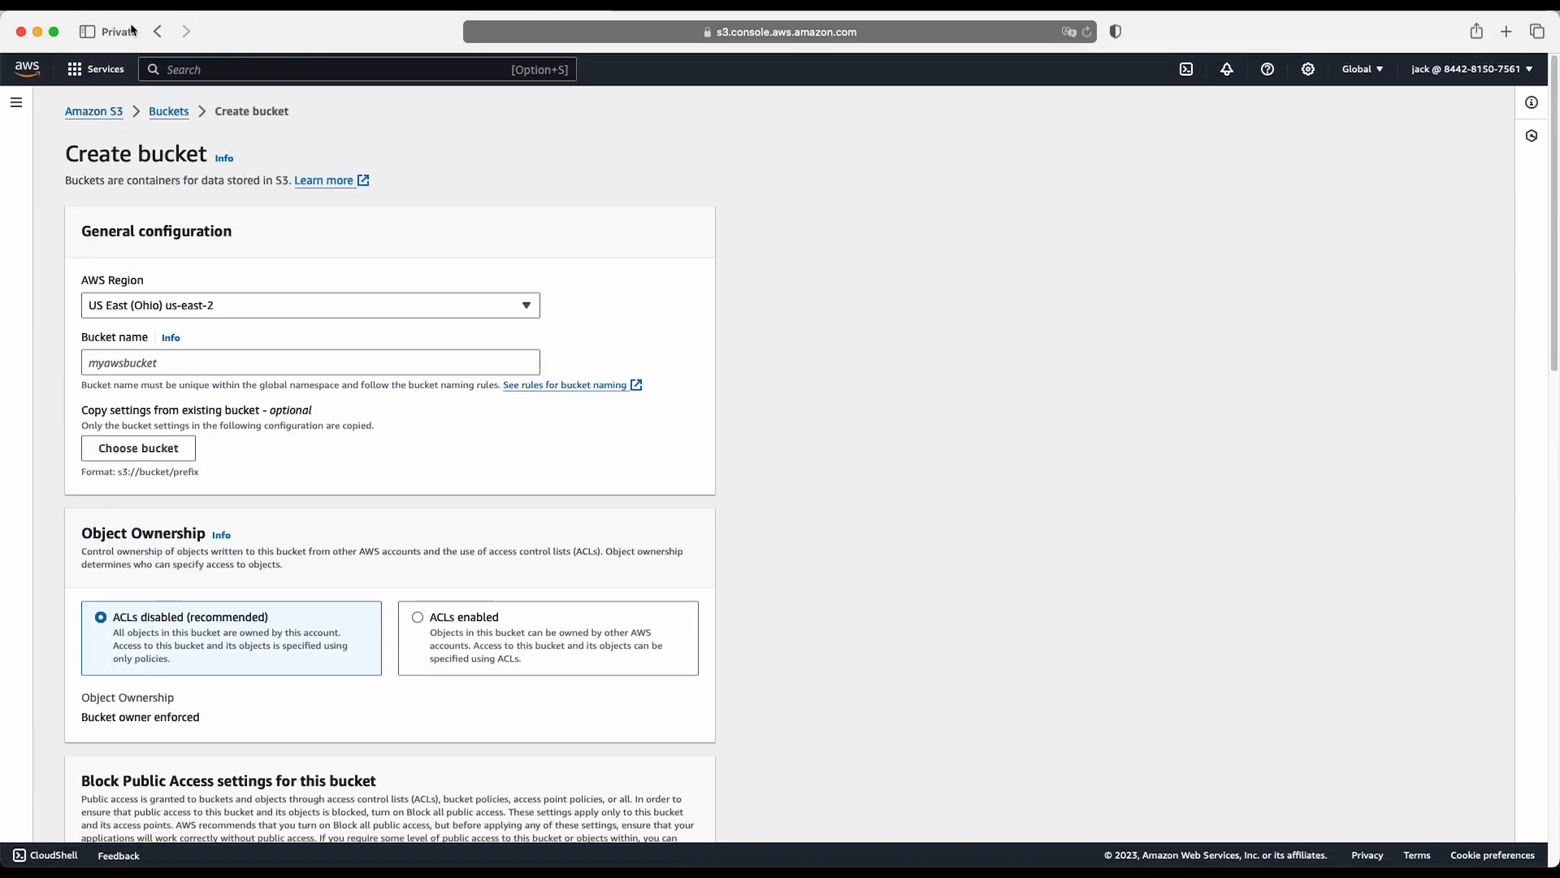
scroll(216, 412, up, 2)
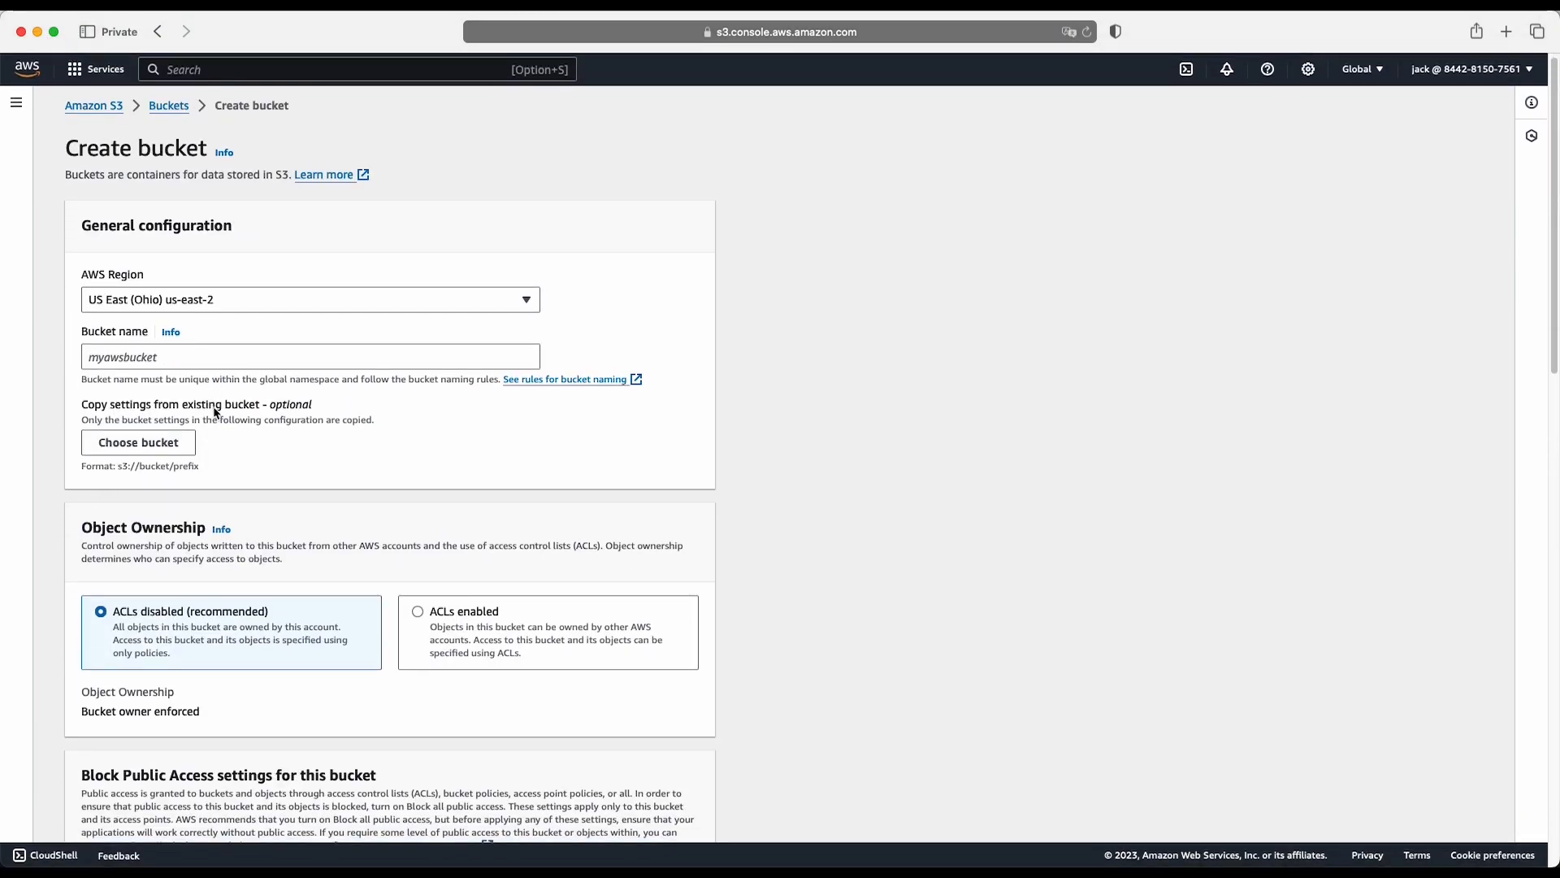
scroll(215, 413, down, 20)
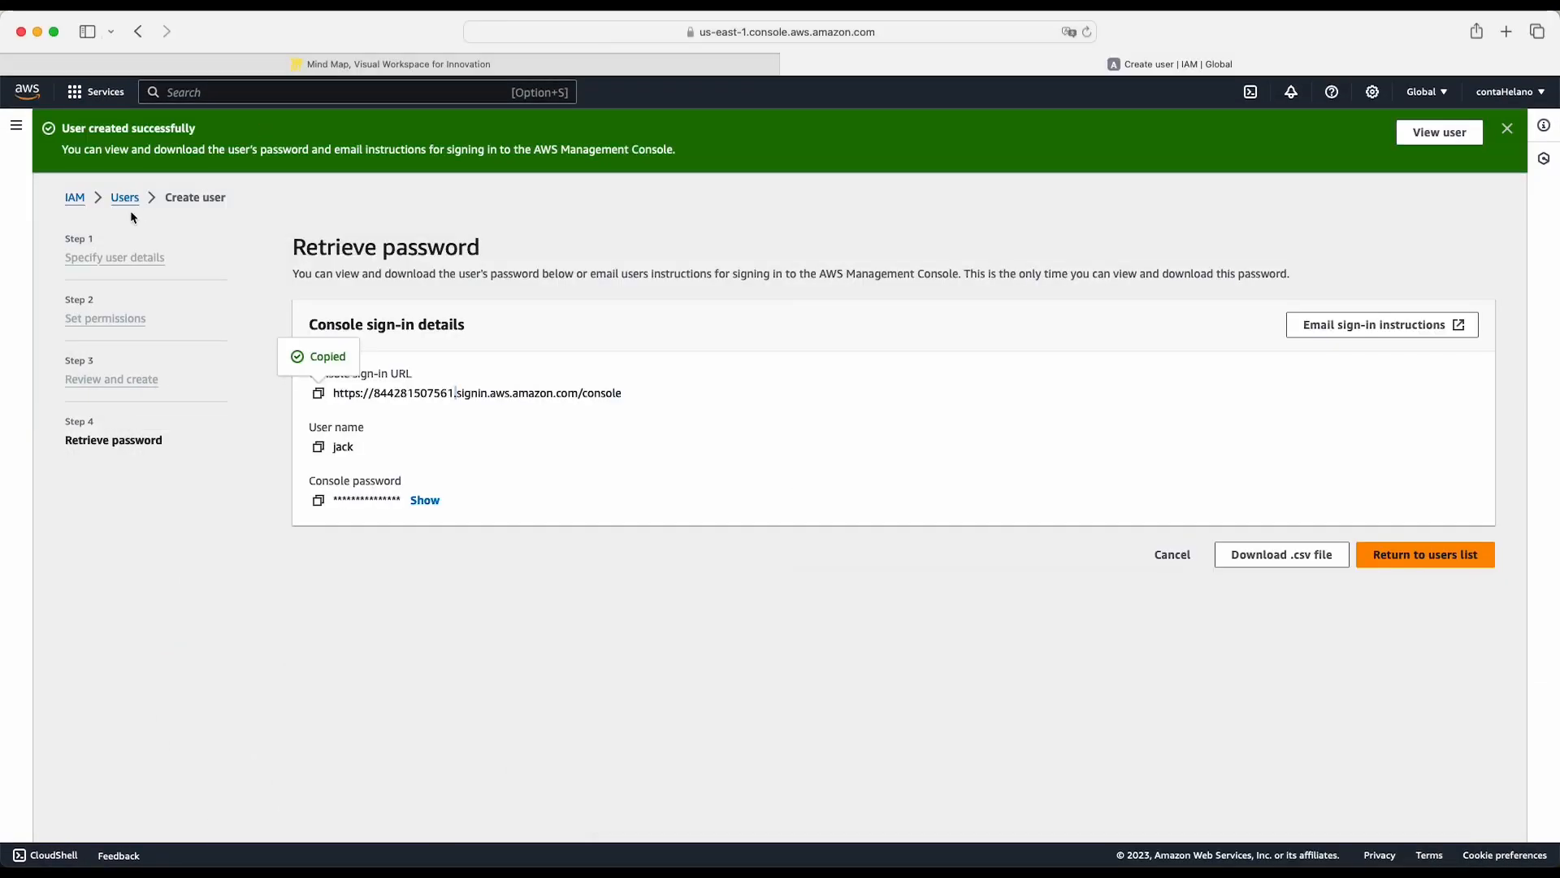
- Return to the IAM dashboard in the main account's window without viewing the console password, and decline saving the password in the browser
click(73, 199)
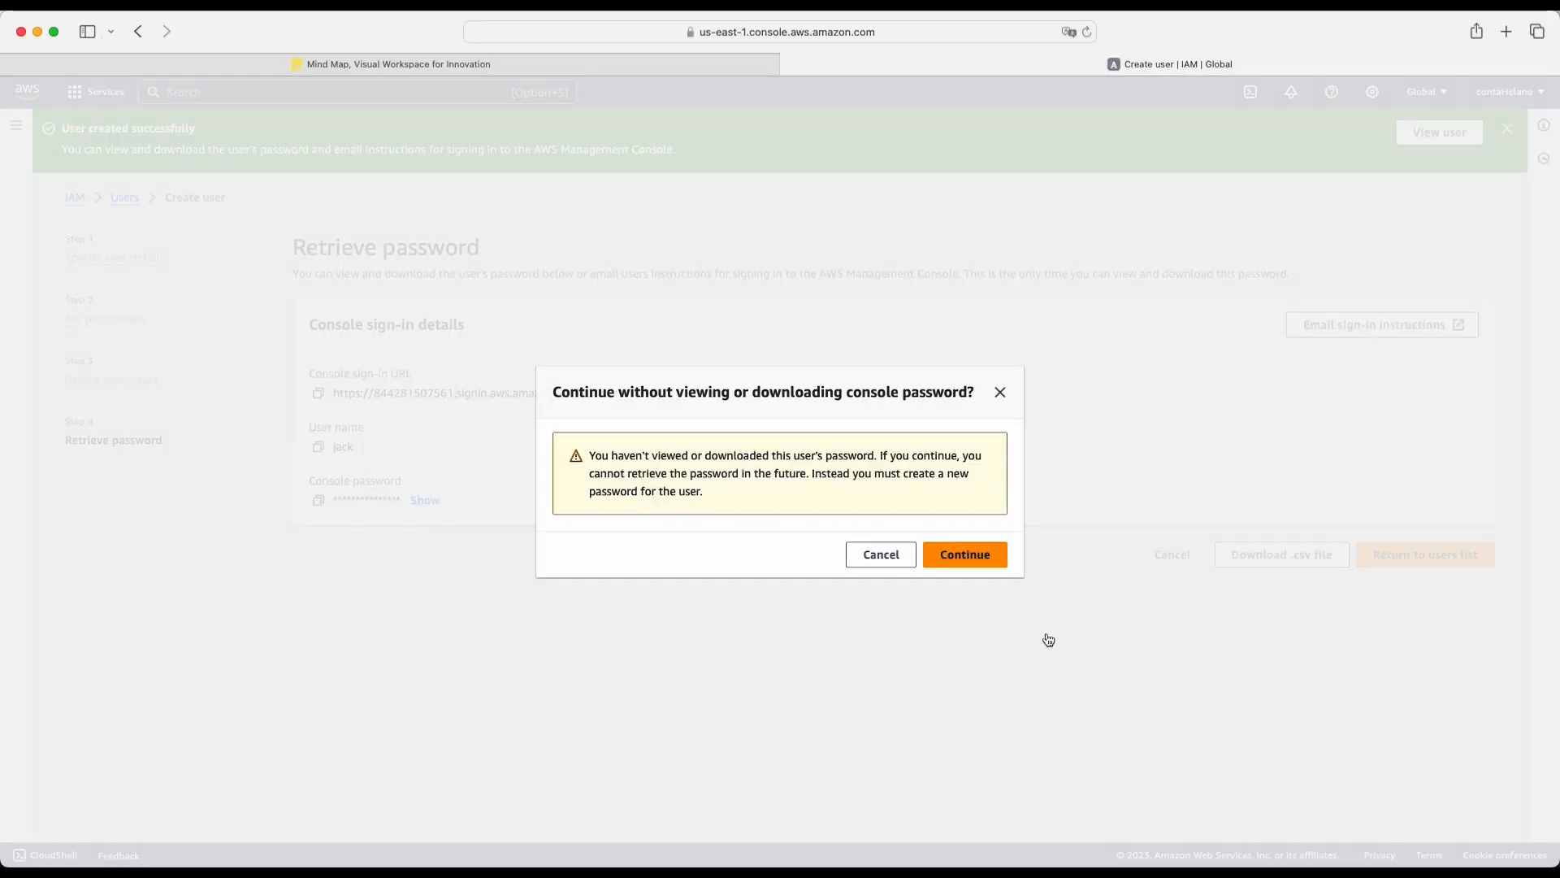
click(981, 559)
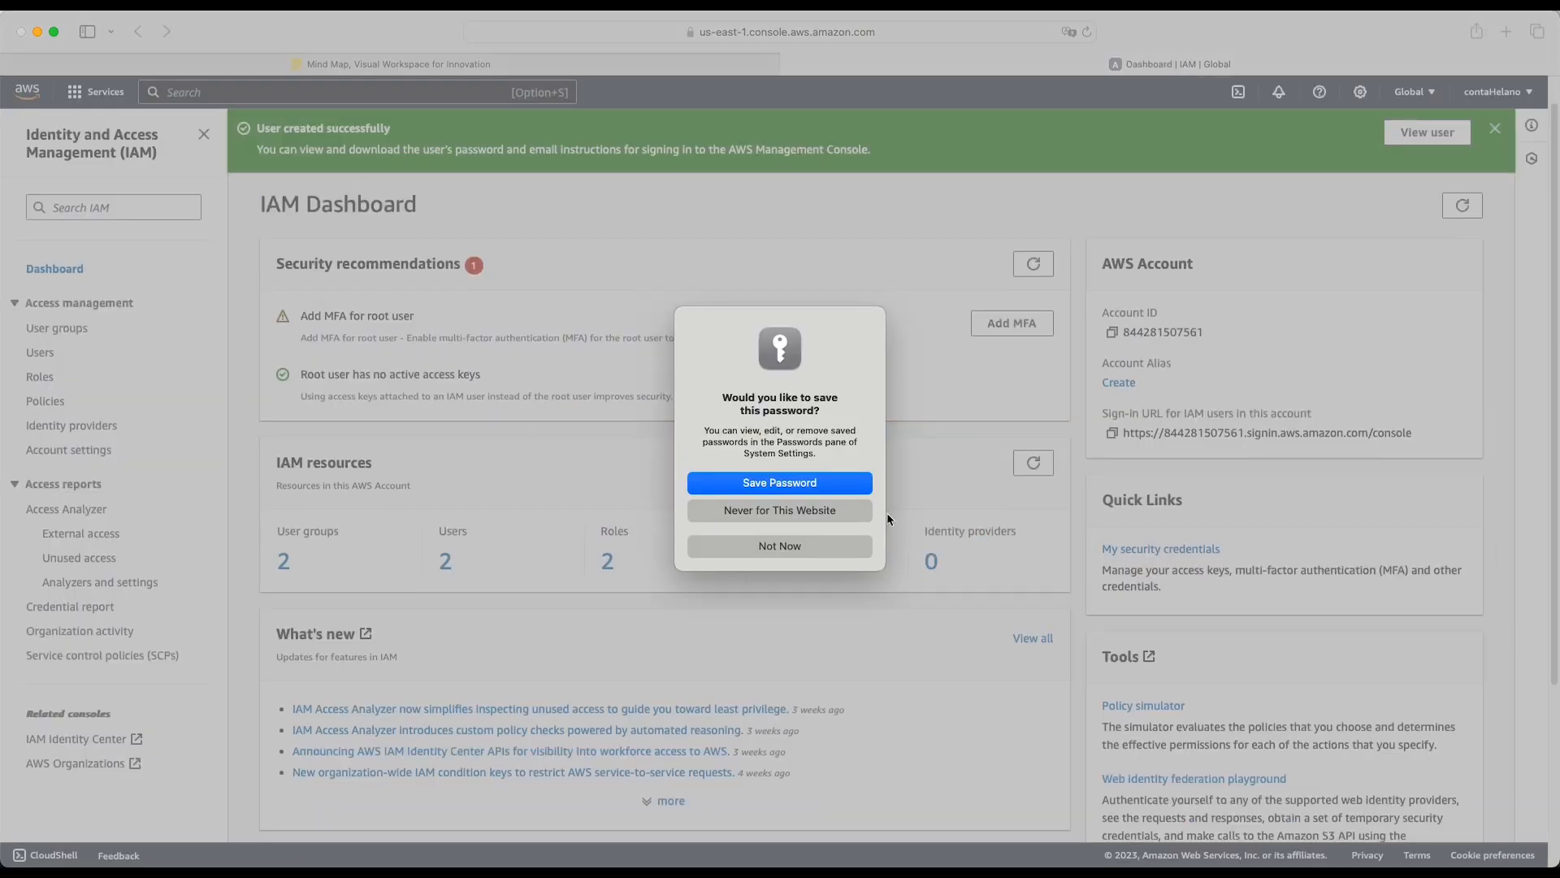
click(783, 553)
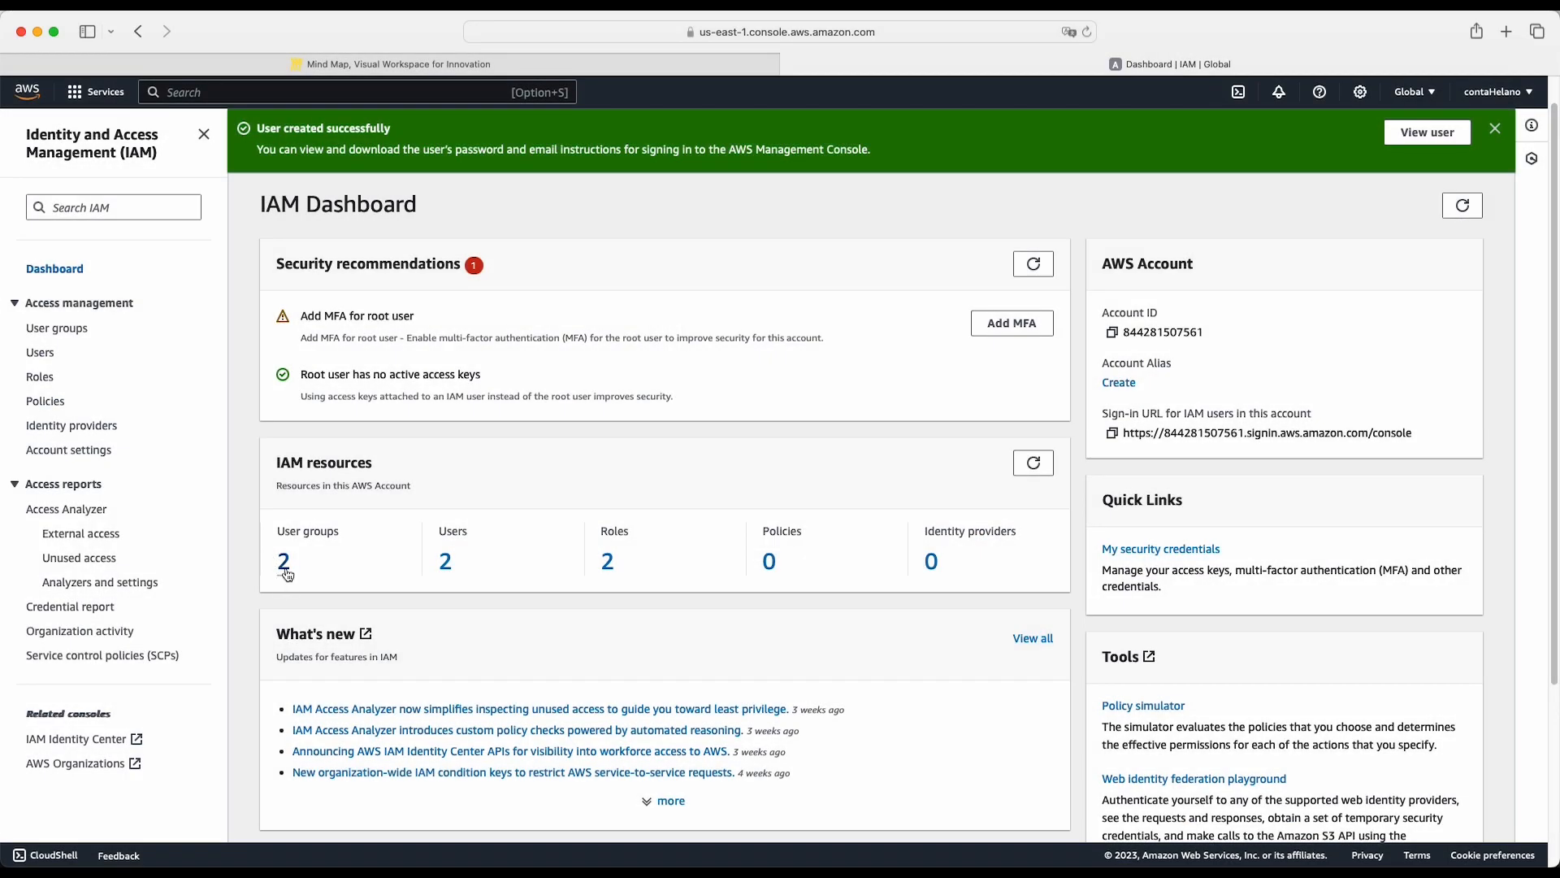
- Check the Engineer user group's attached permissions policies and its members
click(284, 565)
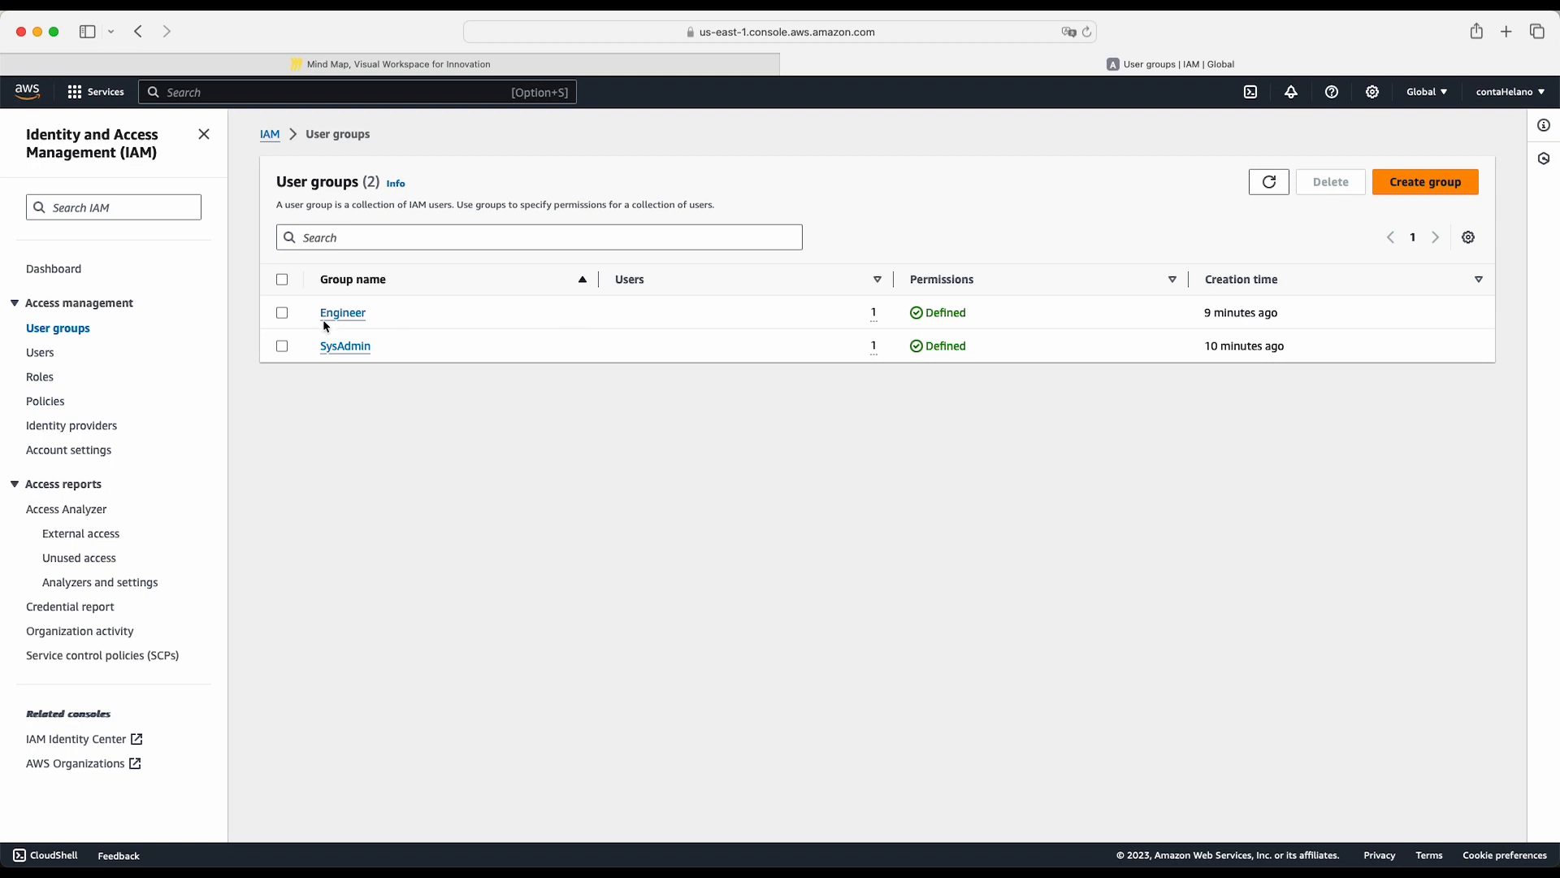
click(349, 317)
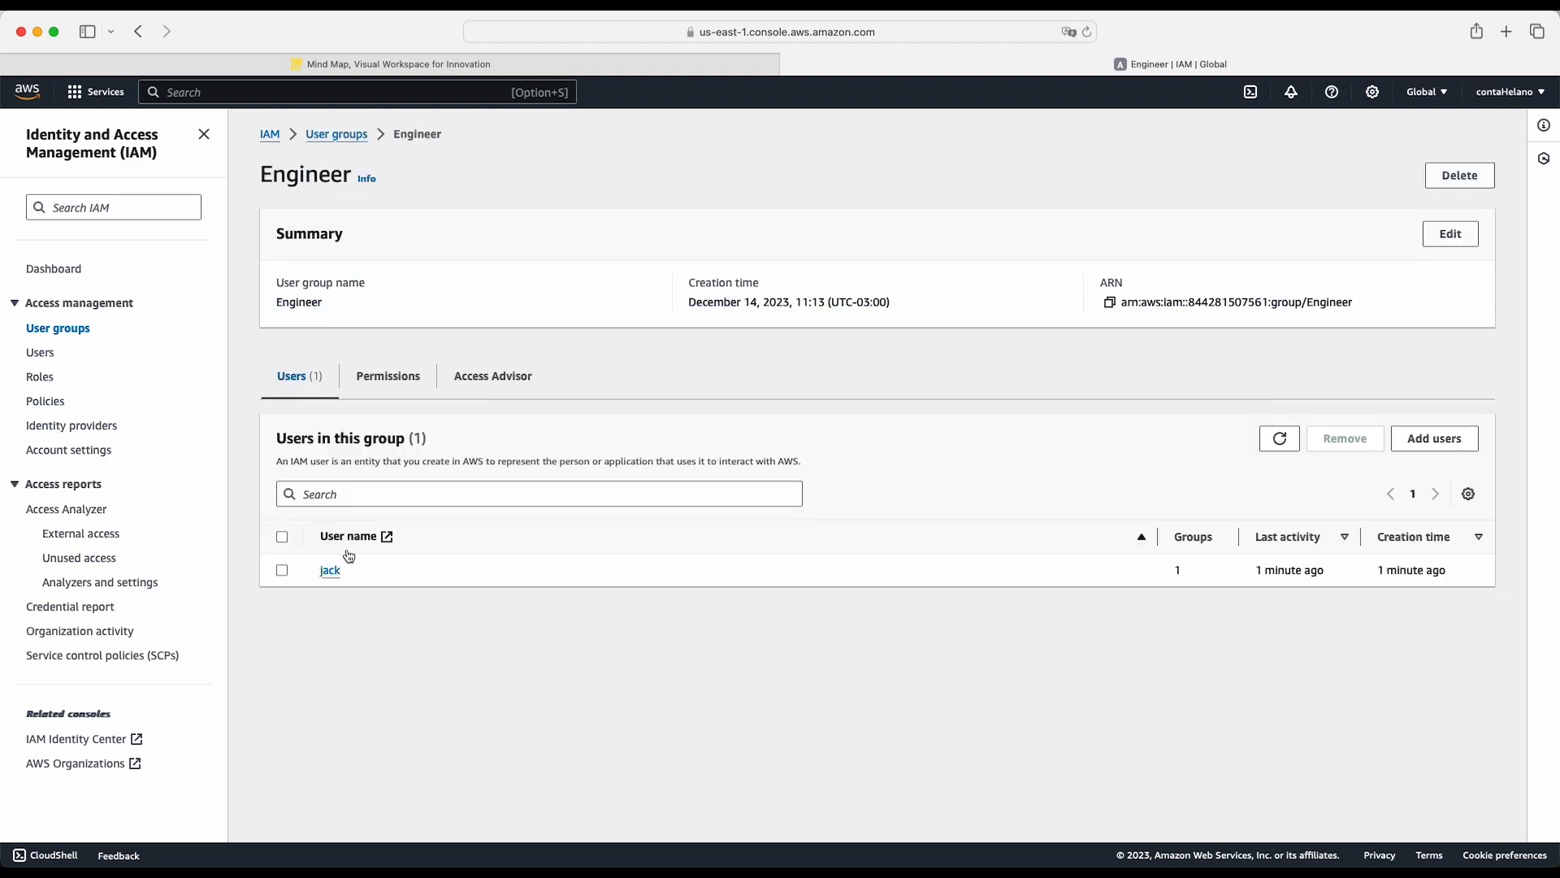
click(396, 379)
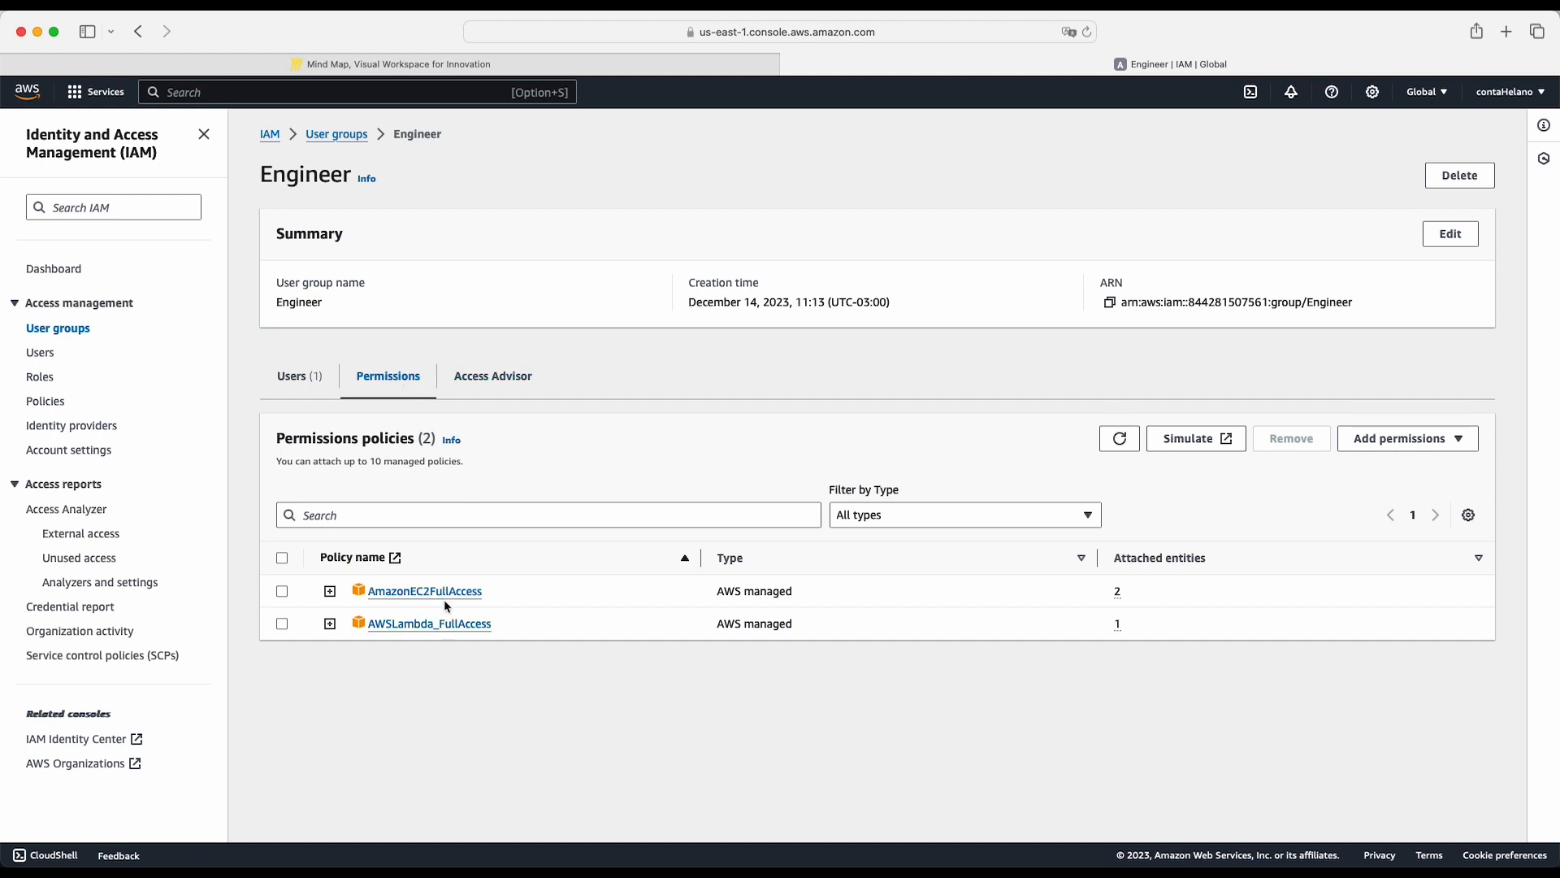
click(298, 377)
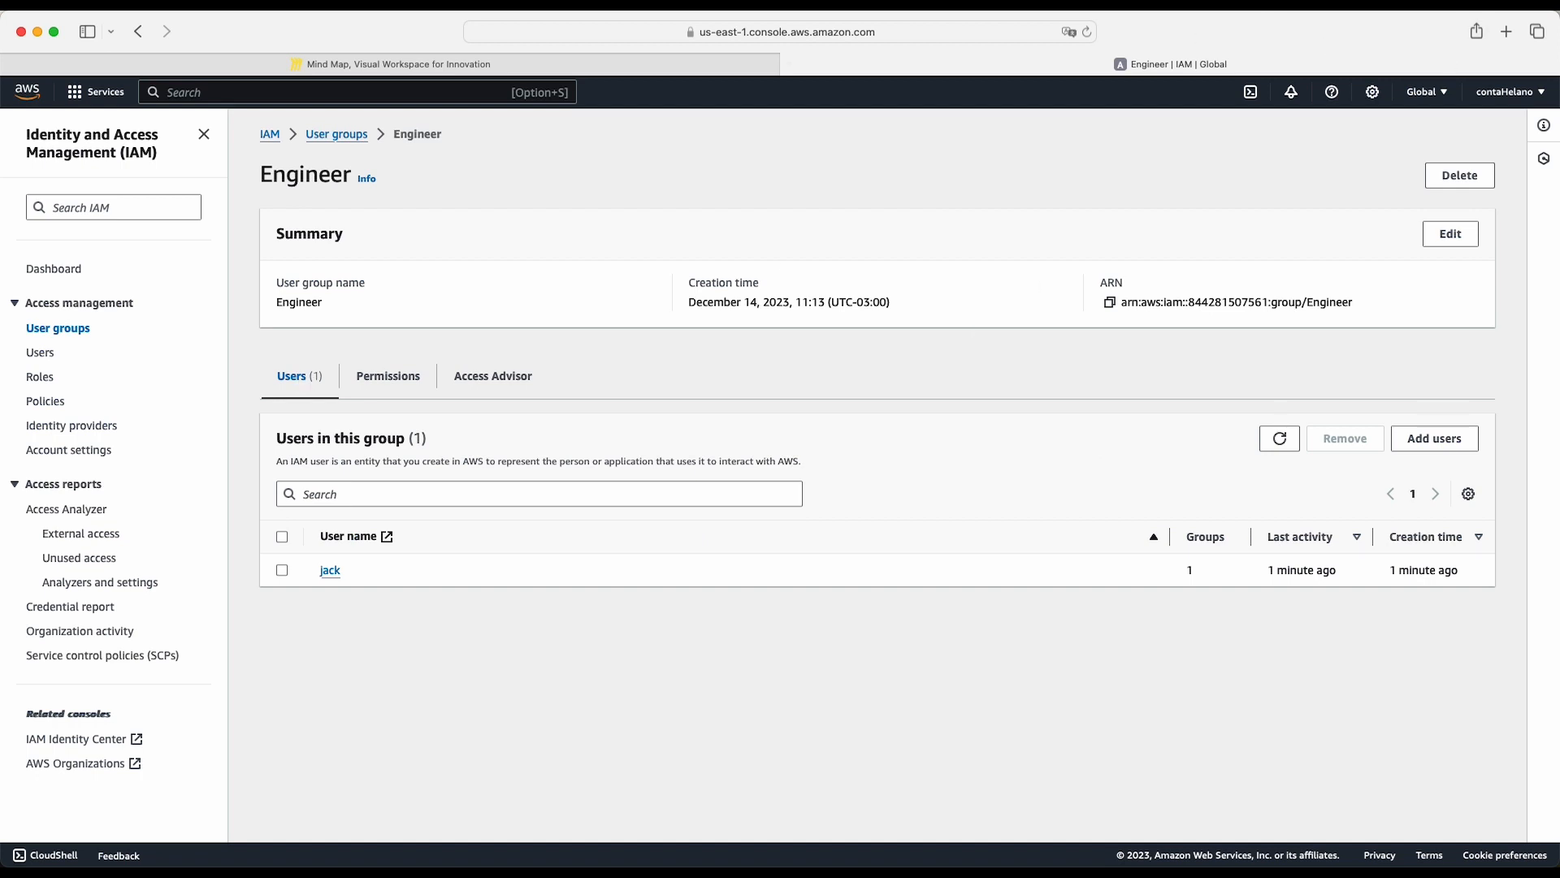
- Switch back to the Engineer user's private window, open RDS from the Database services and try to create a database
key(ctrl+Down)
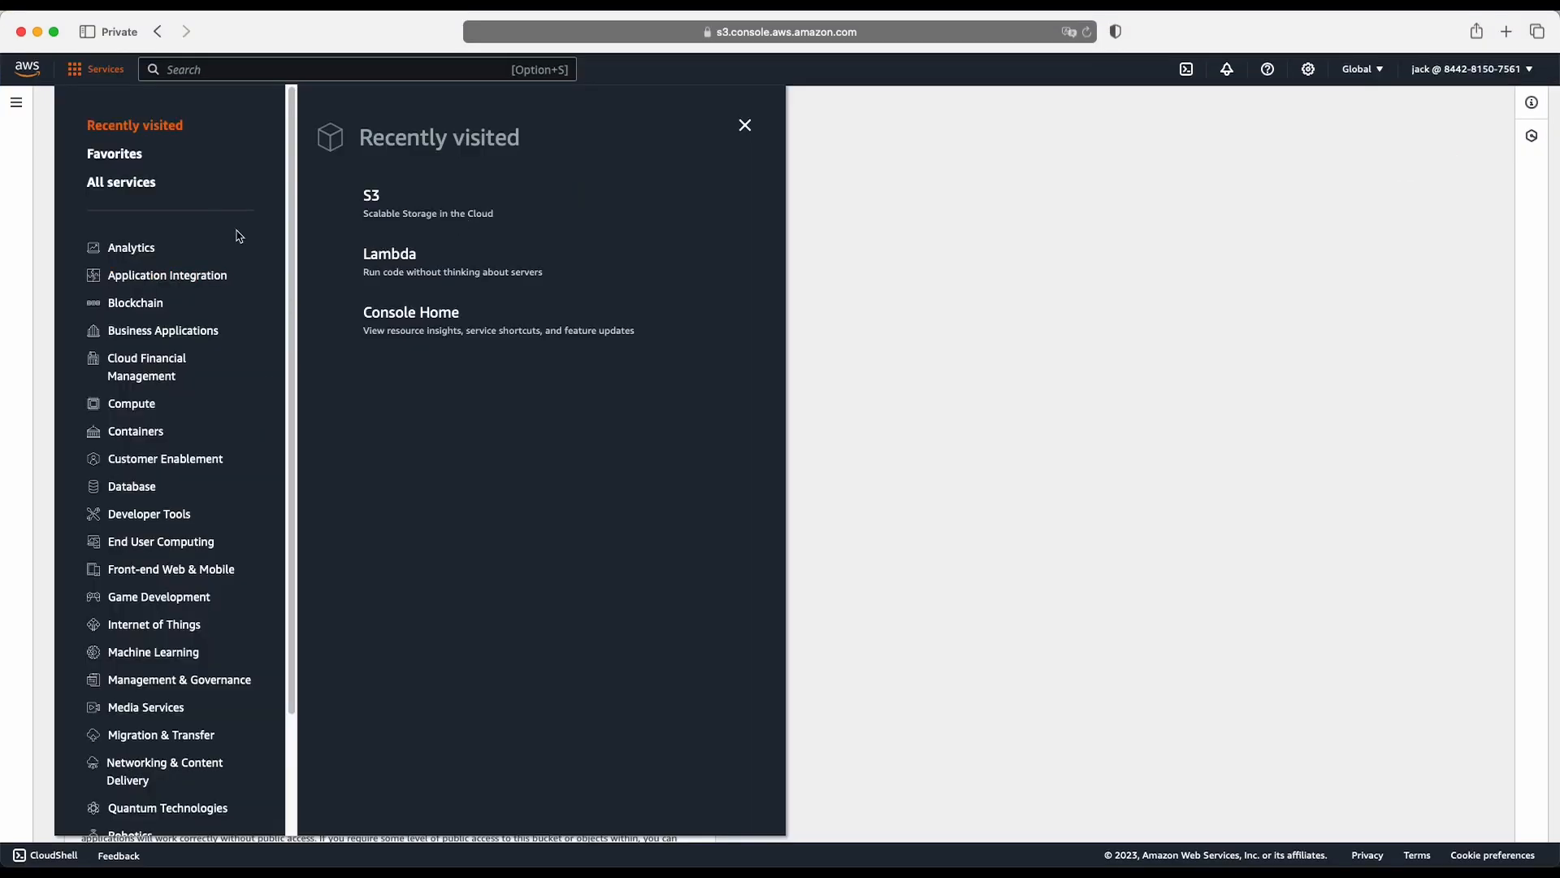
drag(286, 214, 317, 363)
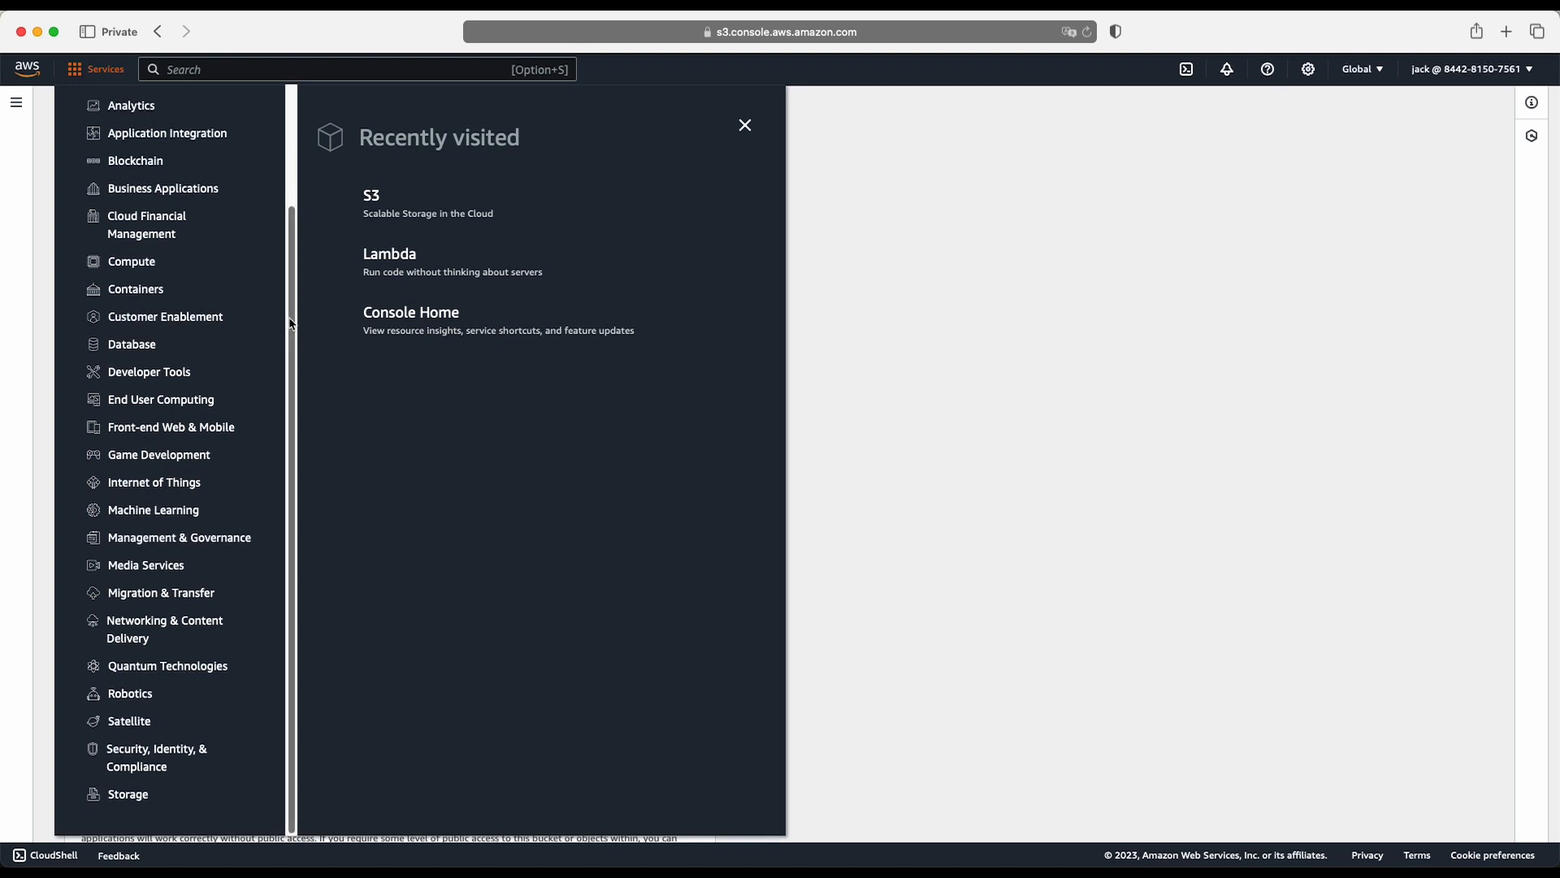
drag(291, 323, 302, 181)
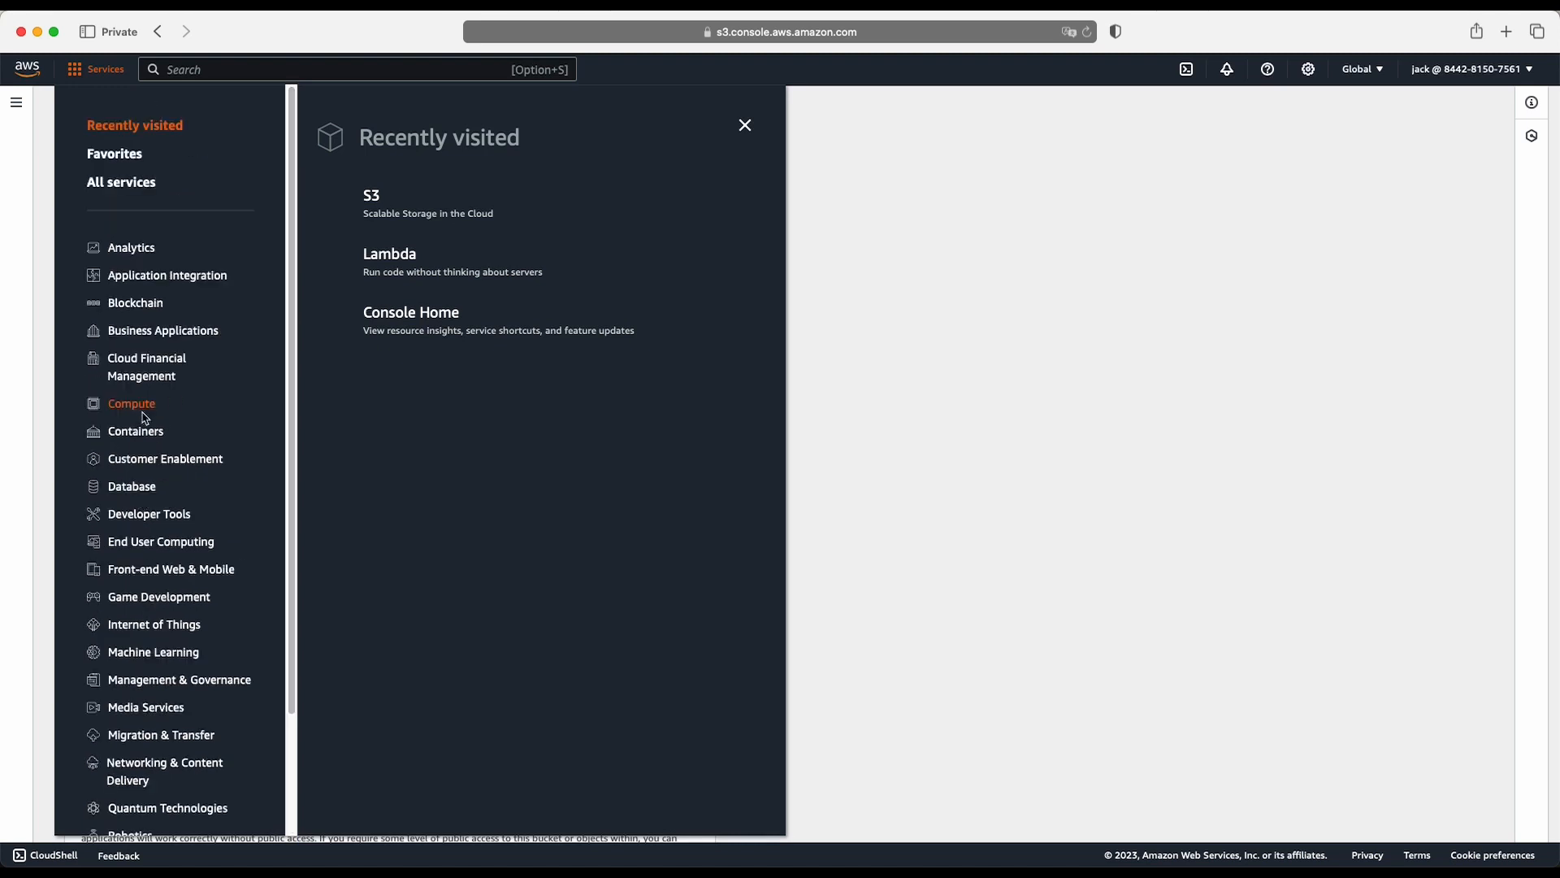
click(130, 491)
click(386, 600)
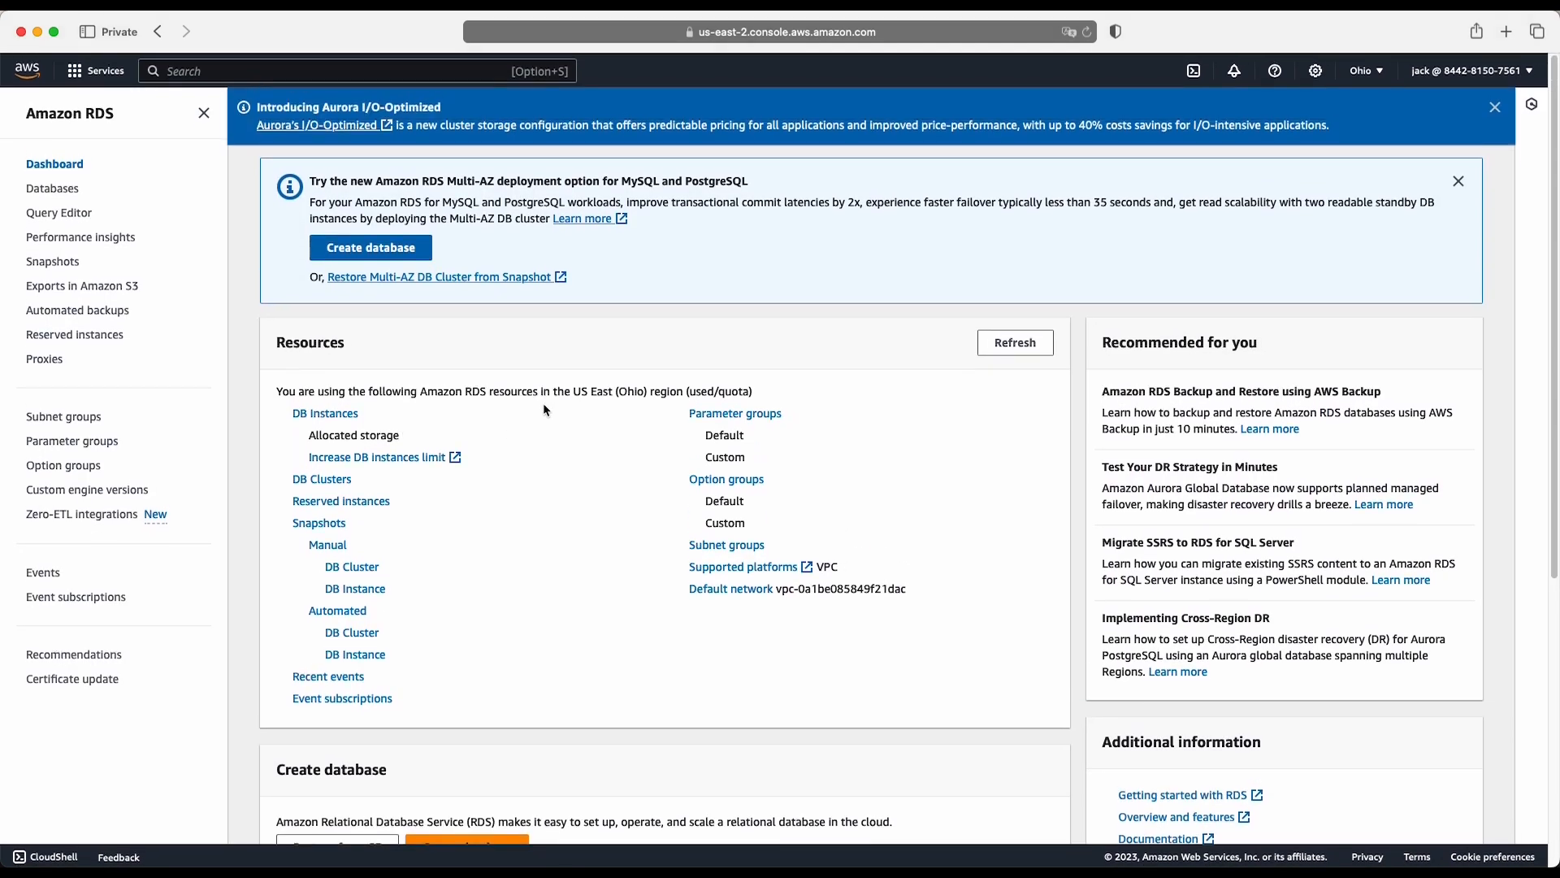
scroll(544, 409, down, 5)
click(488, 411)
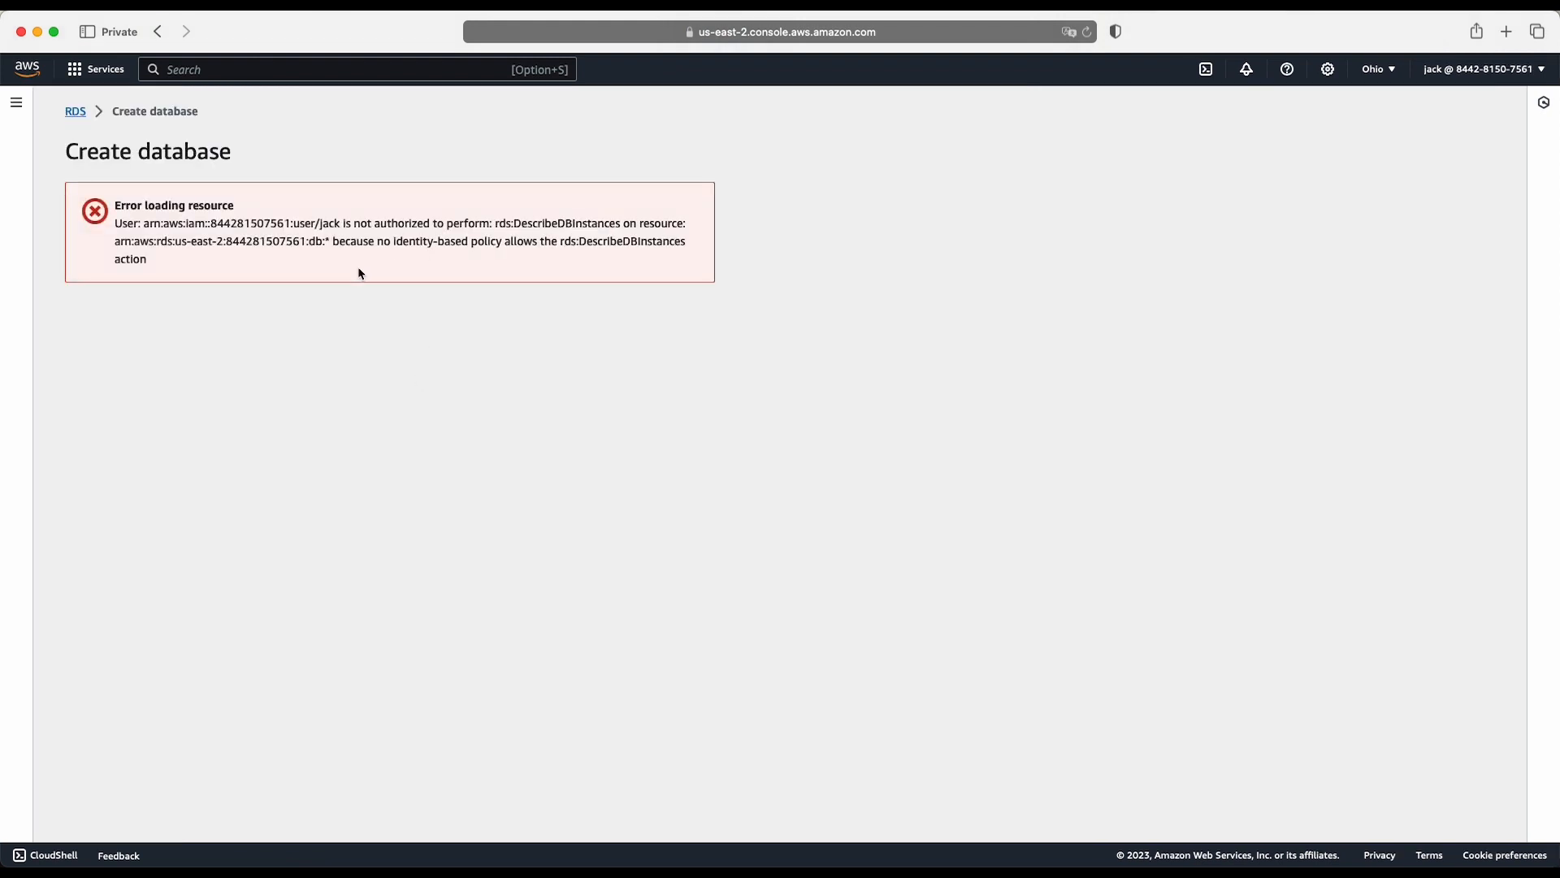
- Examine the RDS authorization error, and check the Engineer group's services in the Miro mind map from the main account's window
drag(154, 257, 117, 223)
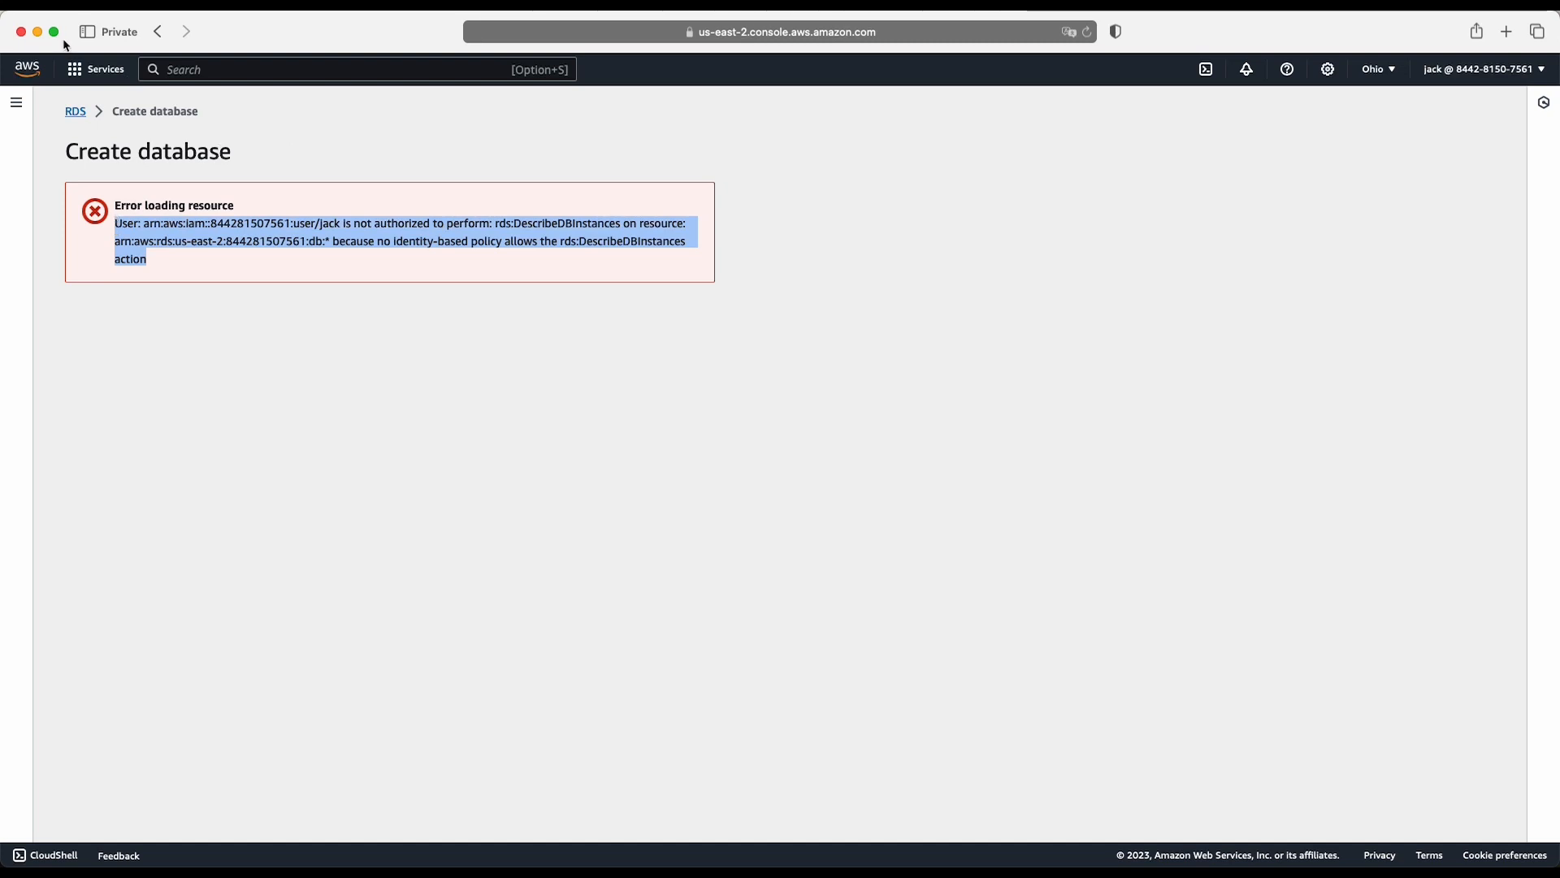
click(39, 32)
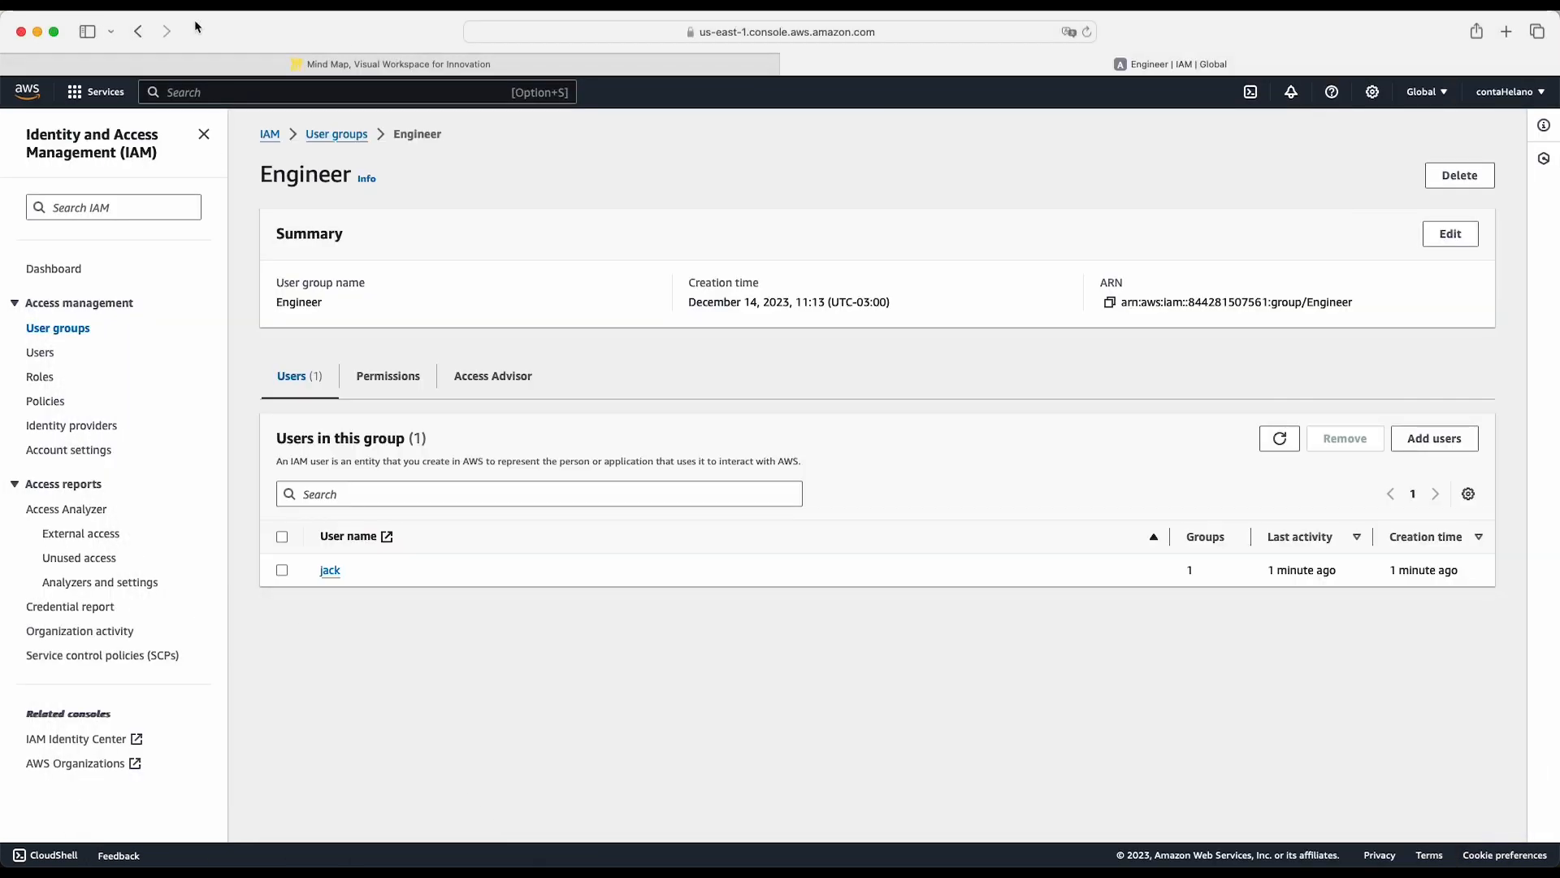
click(390, 63)
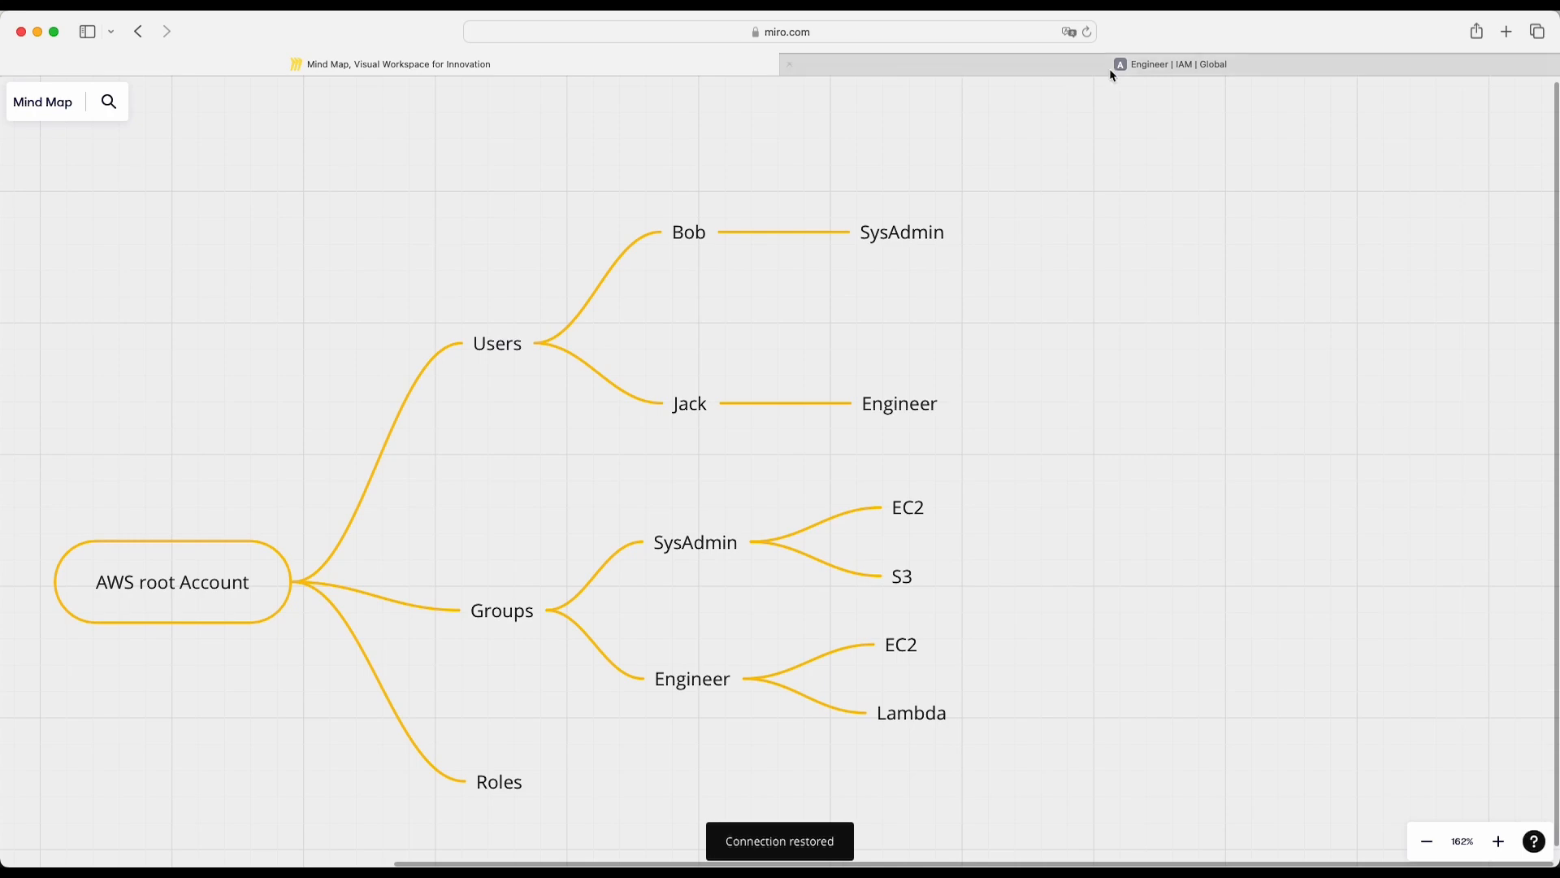
click(1109, 69)
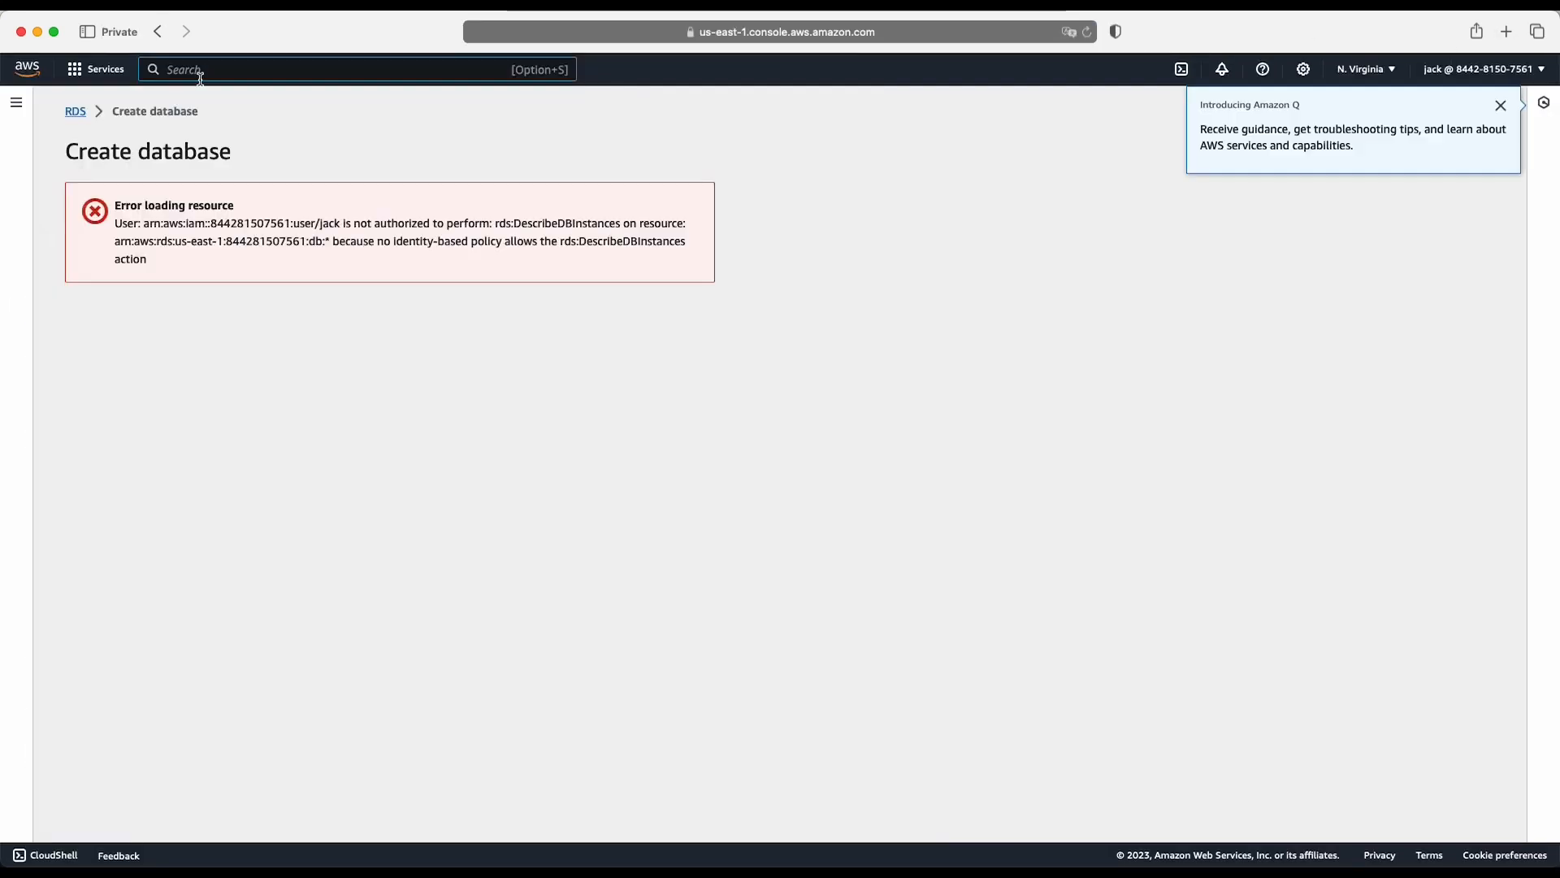
- Return to the Engineer user's private window, search for the S3 service and open its Create bucket form
click(201, 71)
text(s3)
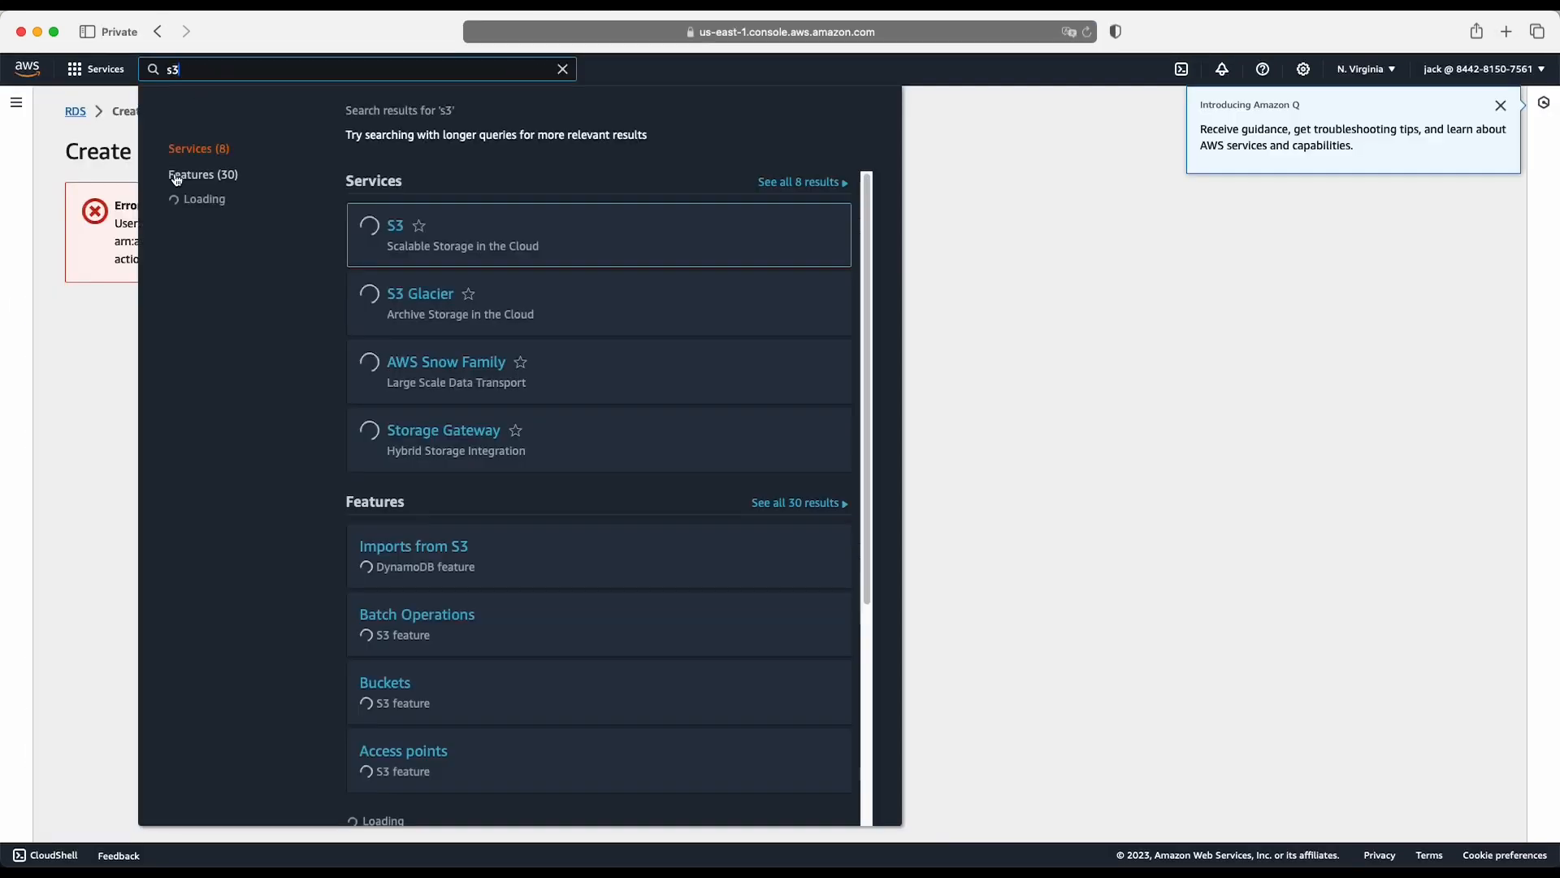
click(407, 226)
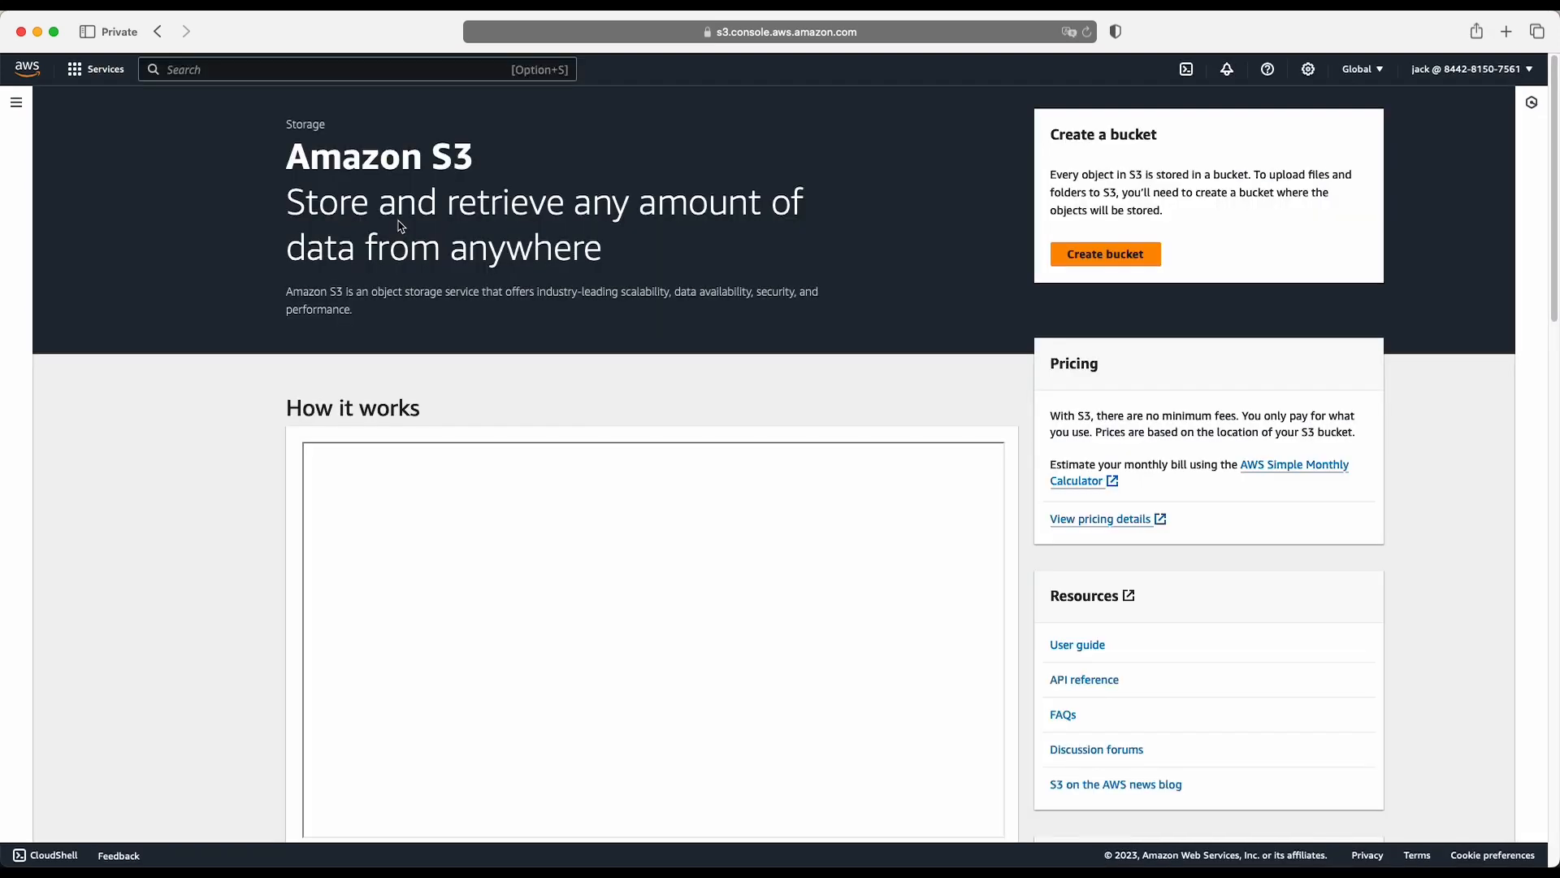
scroll(756, 418, down, 6)
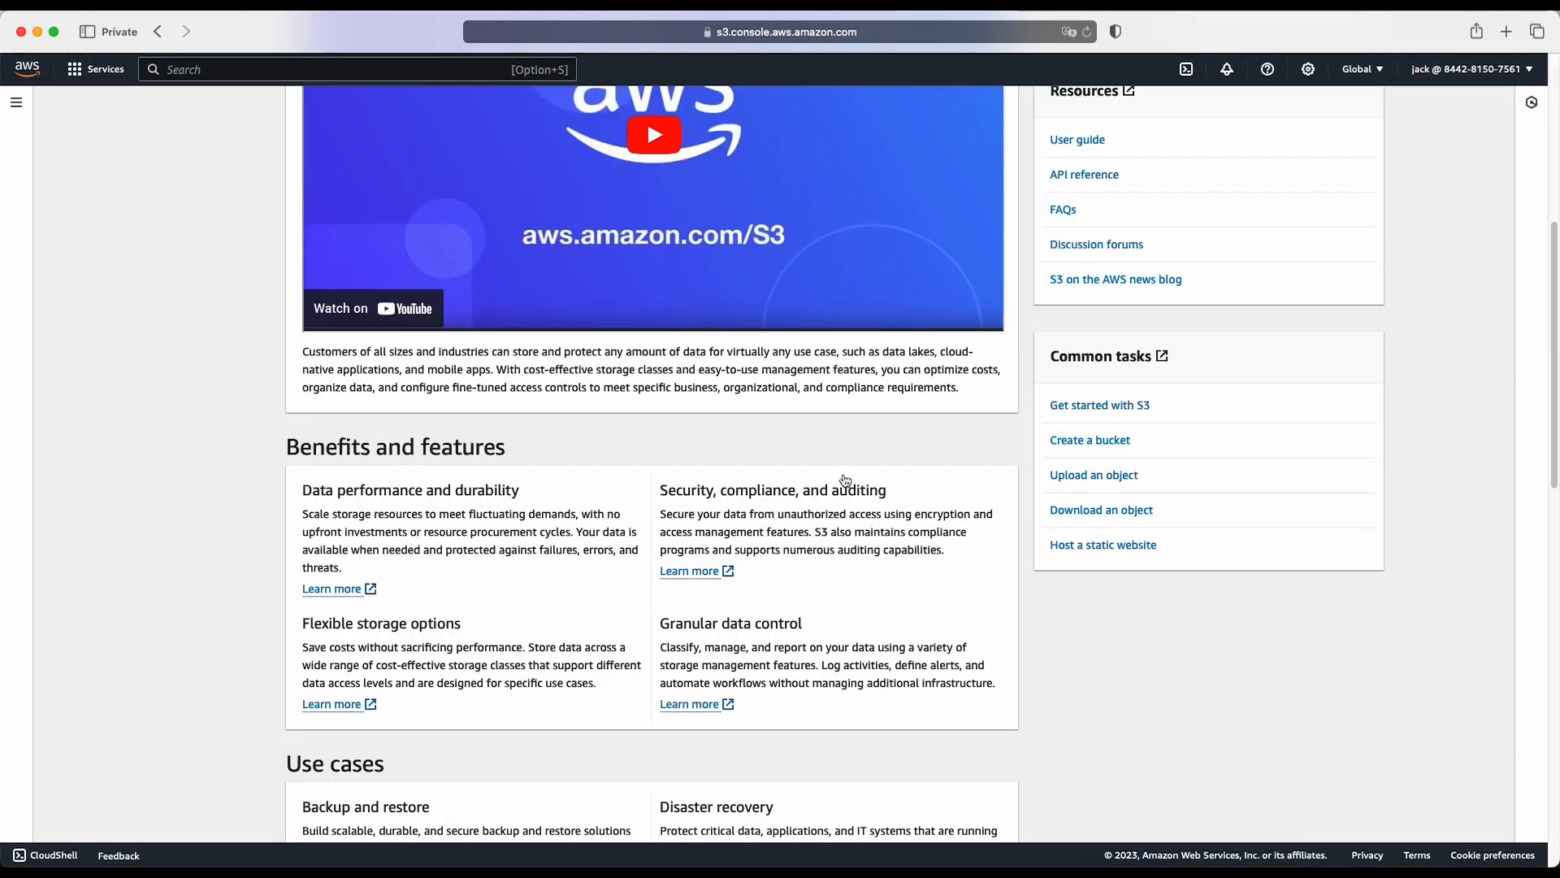
scroll(894, 341, up, 7)
click(1090, 257)
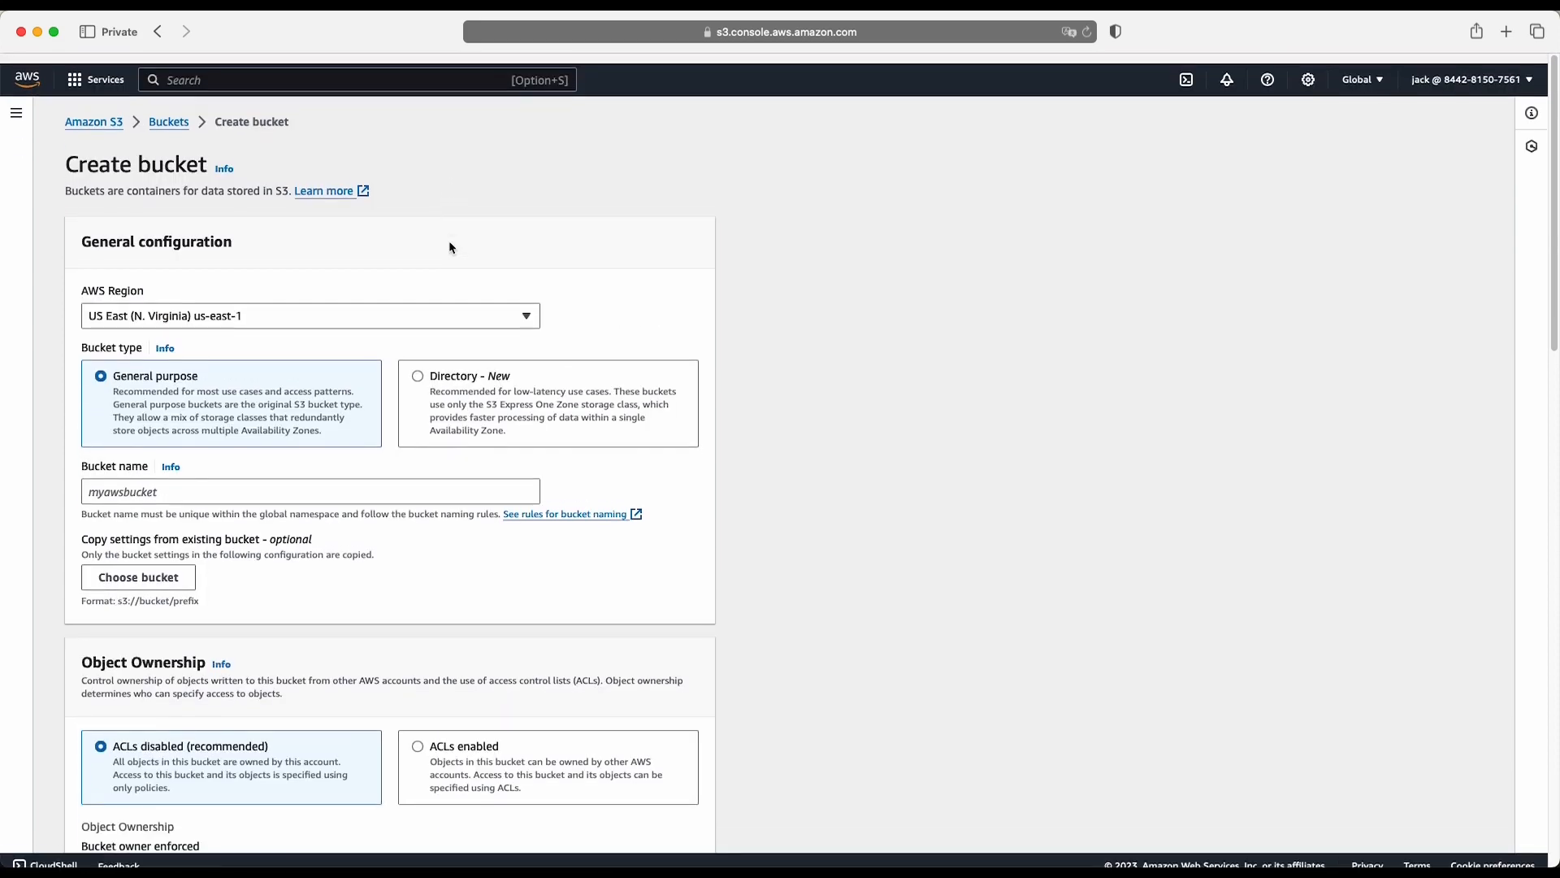
- Try to create the S3 bucket, first without a name and again named "test-" followed by the account owner's first name
scroll(449, 248, down, 20)
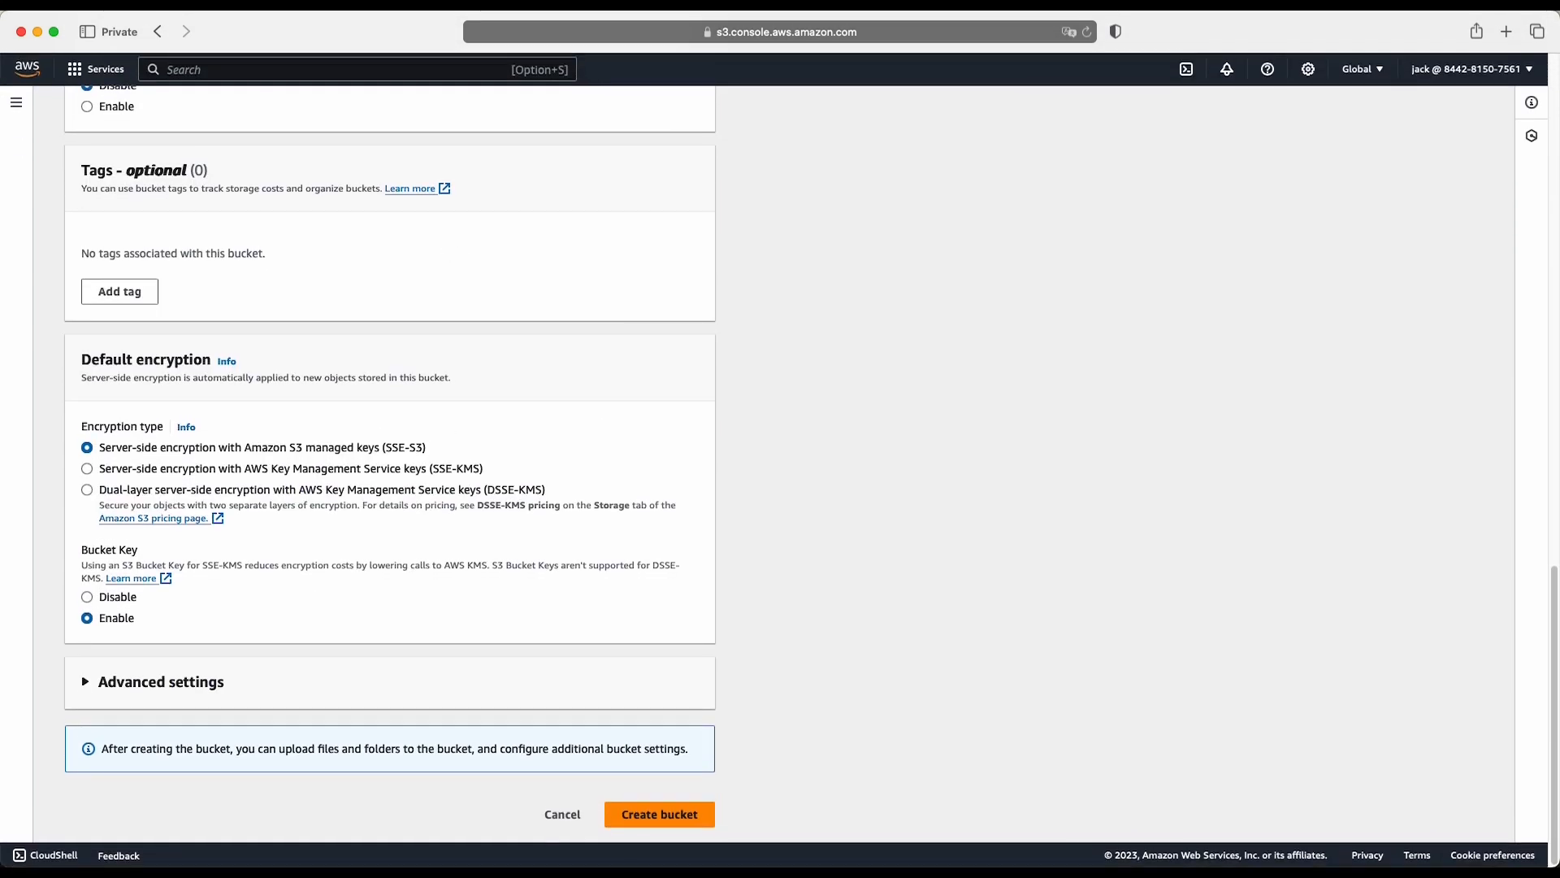
click(665, 823)
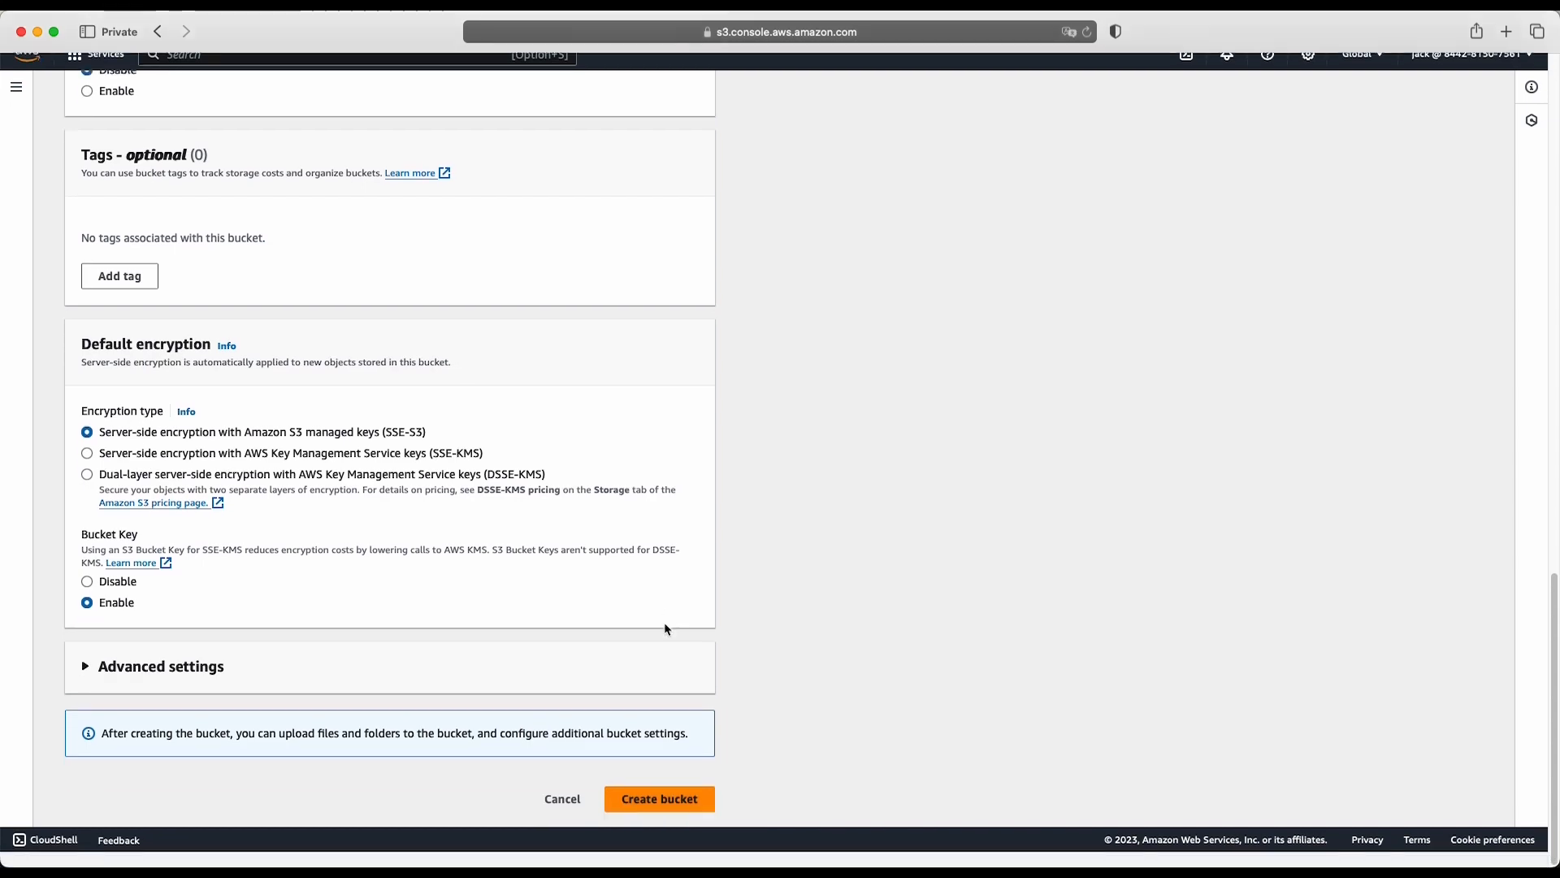
click(211, 482)
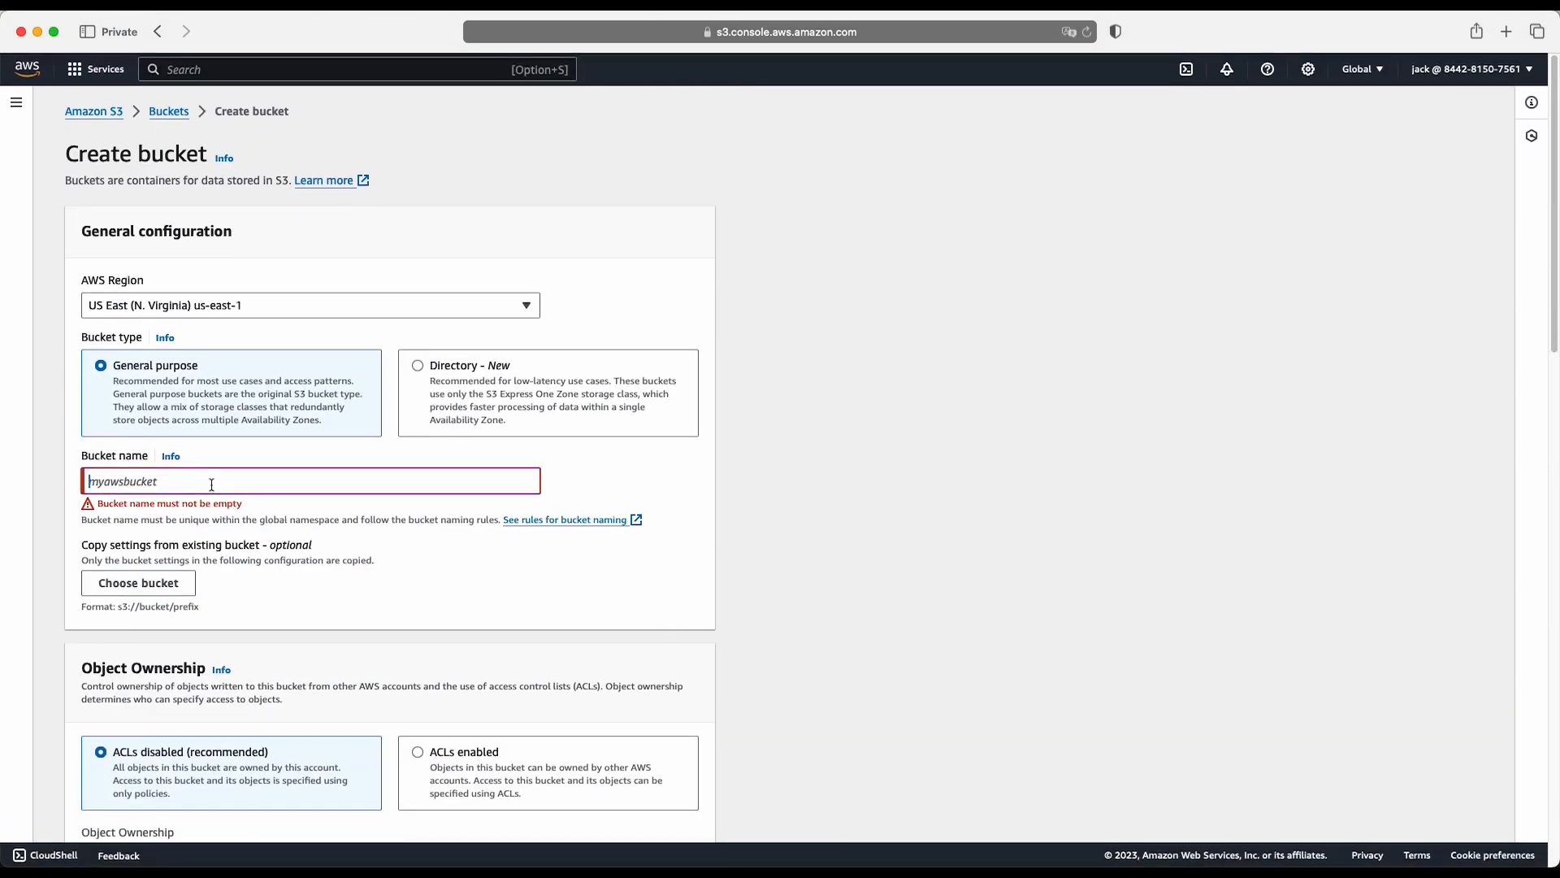
text(es\)
key(BackSpace)
key(BackSpace)
key(BackSpace)
key(BackSpace)
text(test-helano)
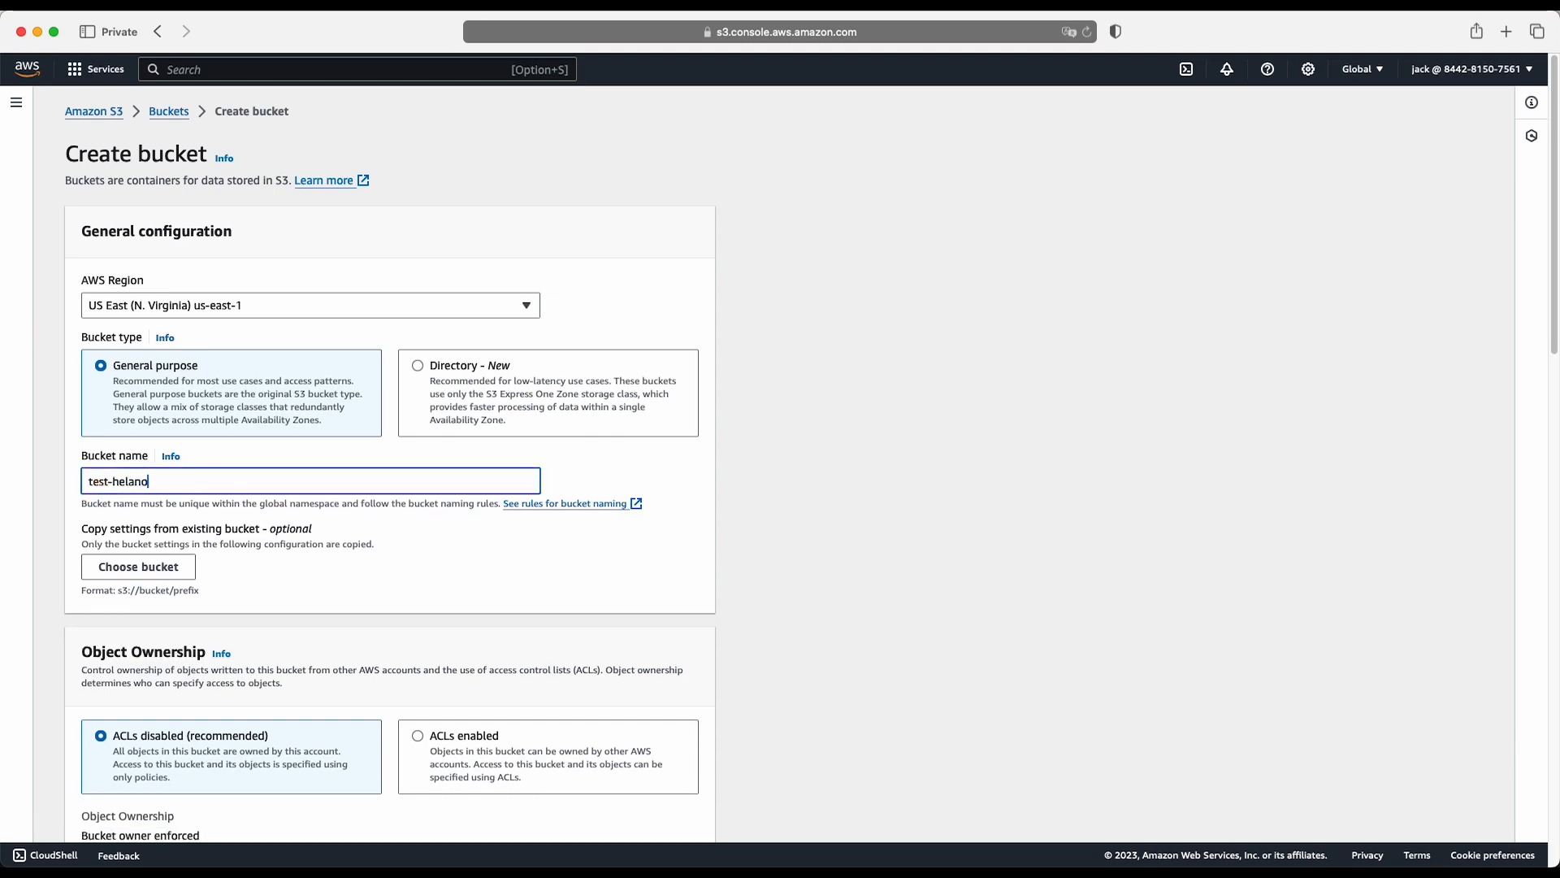
scroll(626, 569, down, 20)
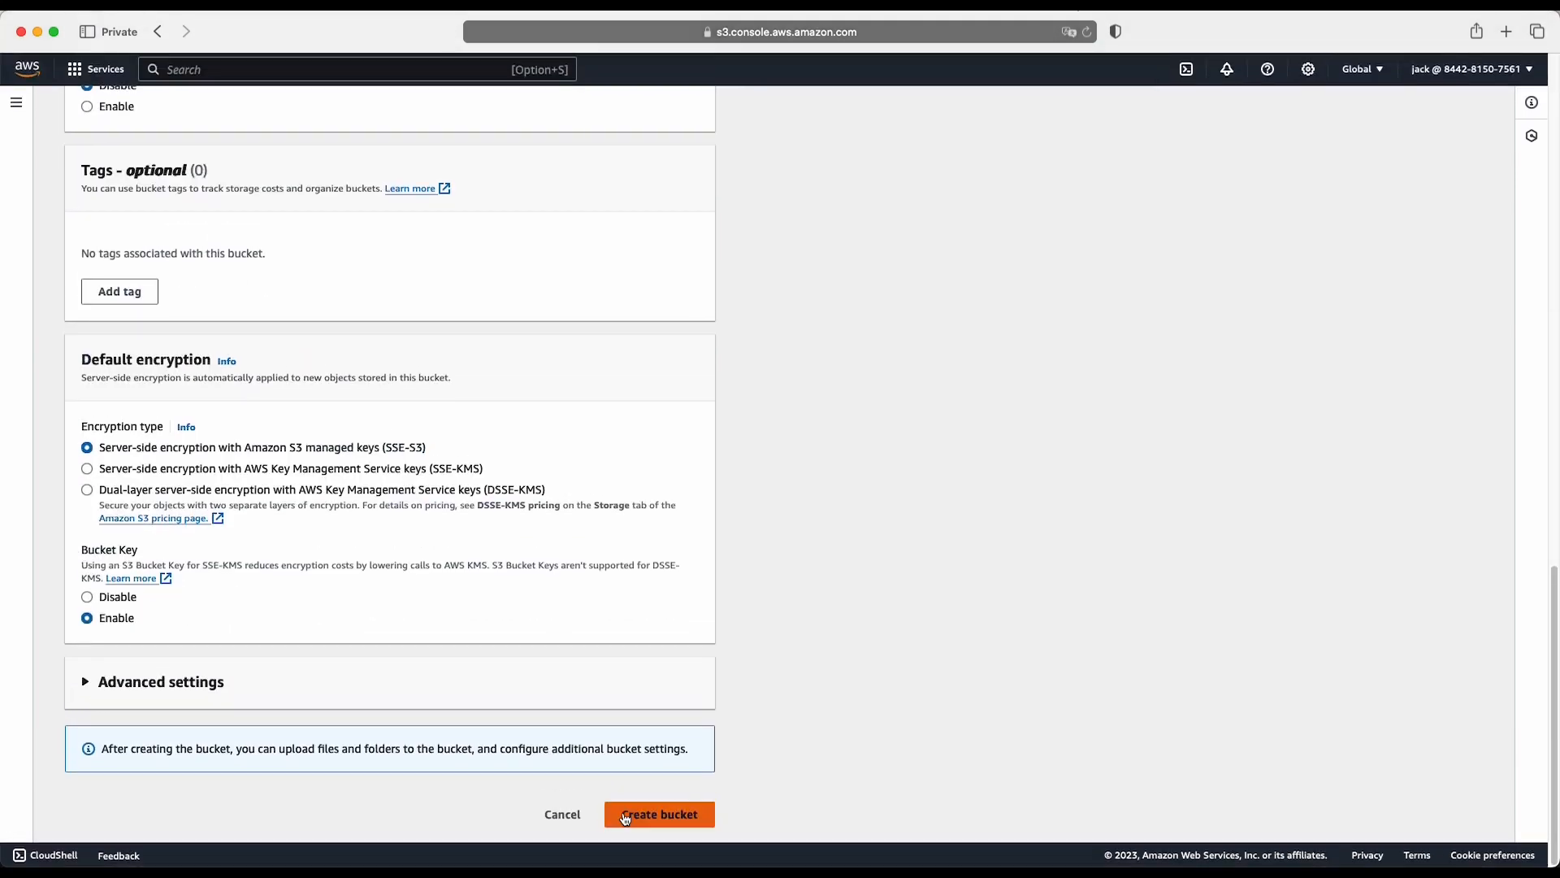
click(654, 815)
scroll(624, 792, down, 2)
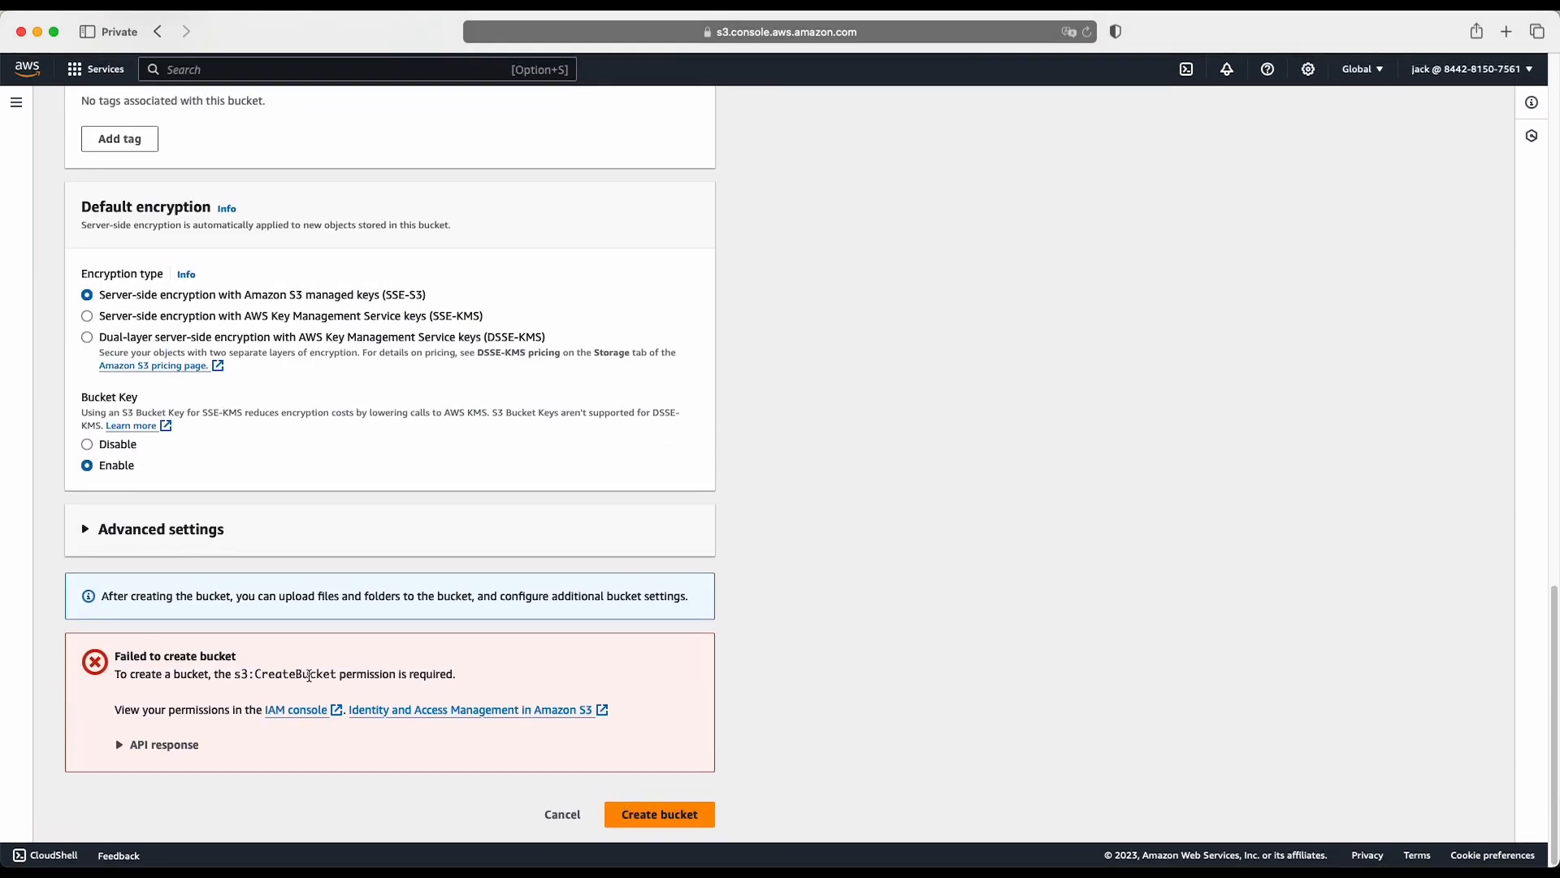
- Examine the bucket creation error and its API response, and leave the form for the Amazon S3 home page
drag(477, 671, 98, 664)
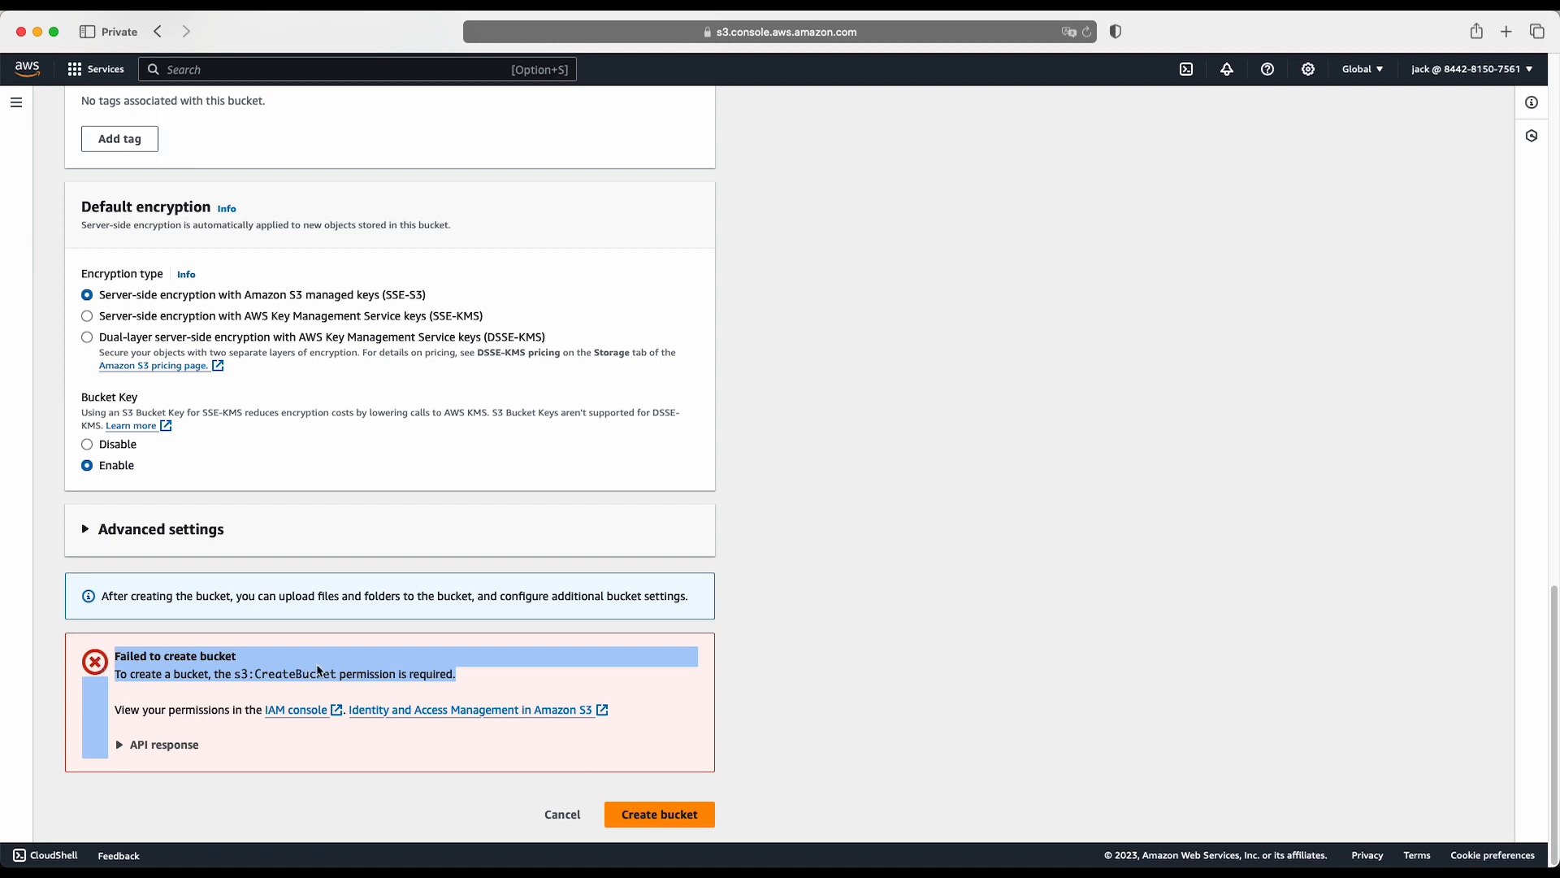
click(463, 699)
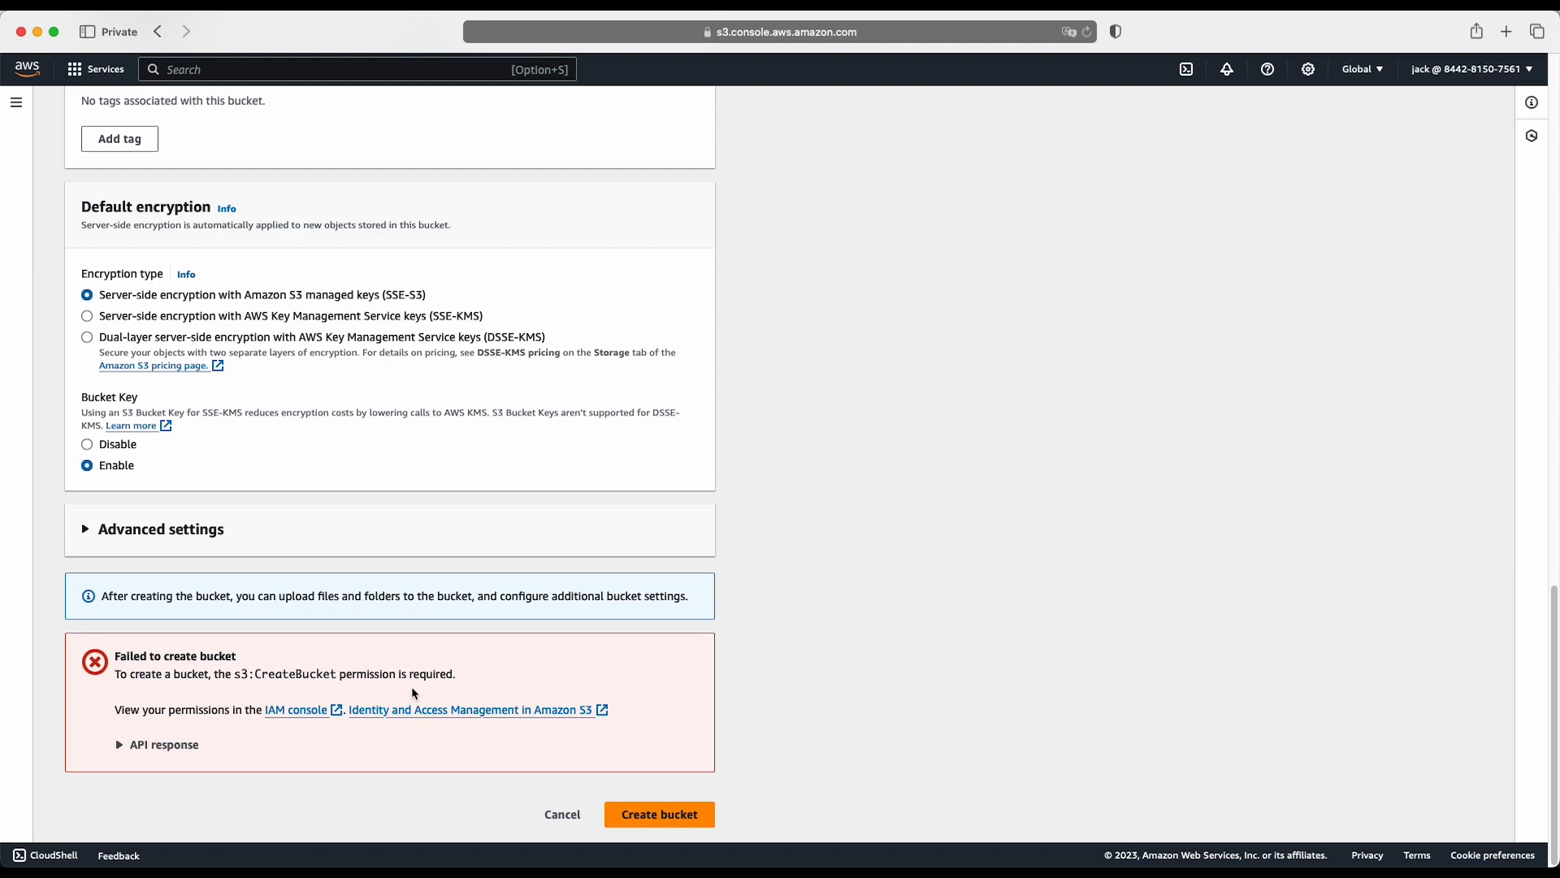
click(120, 745)
scroll(118, 752, up, 3)
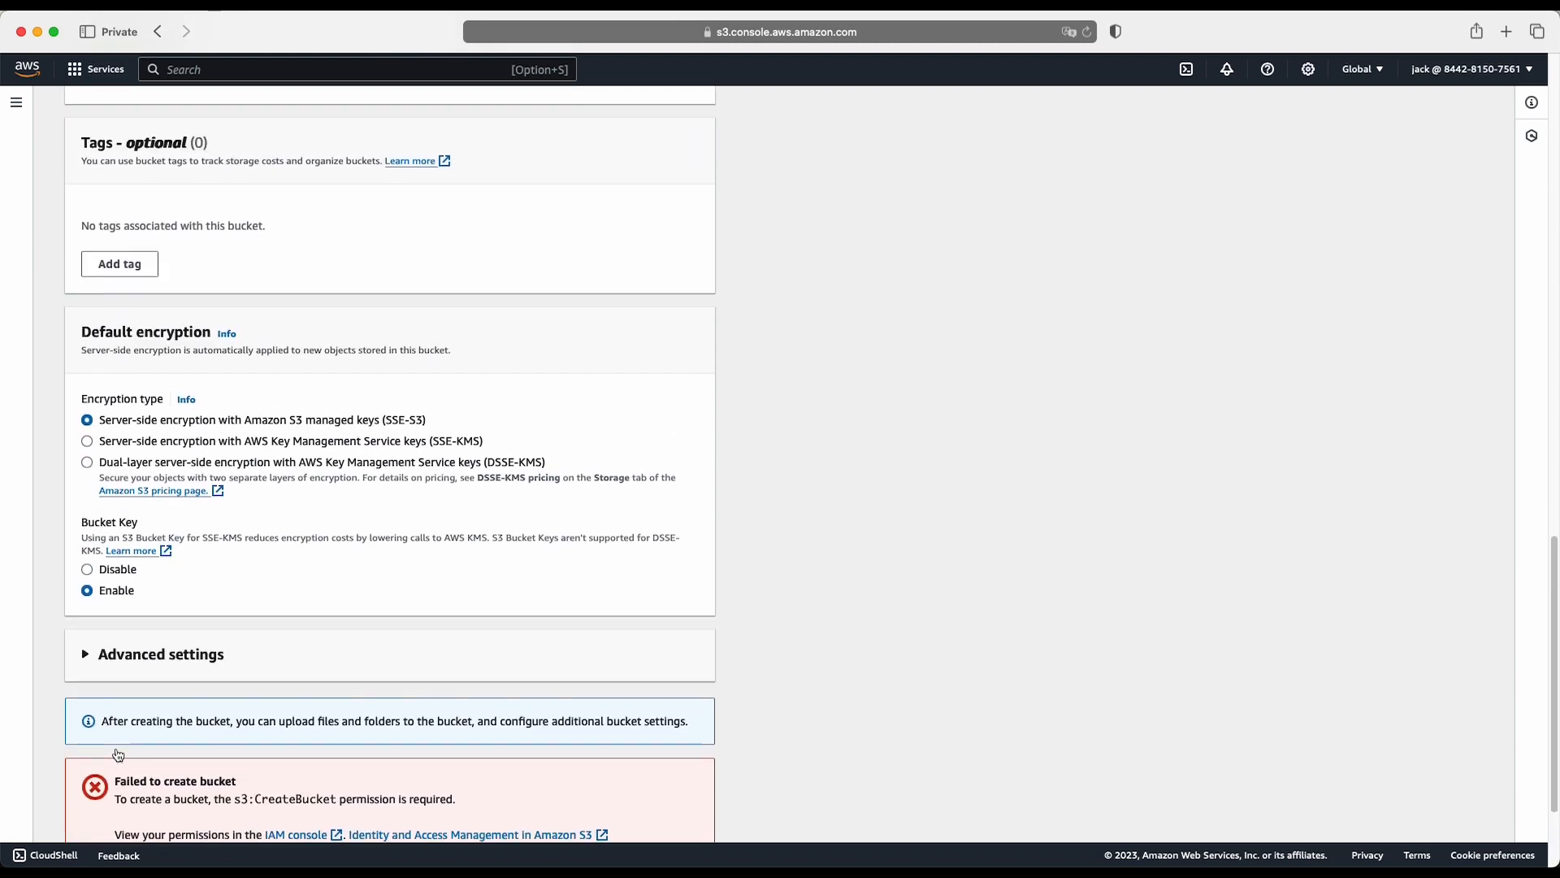
scroll(118, 755, down, 3)
scroll(116, 747, down, 2)
scroll(116, 748, up, 20)
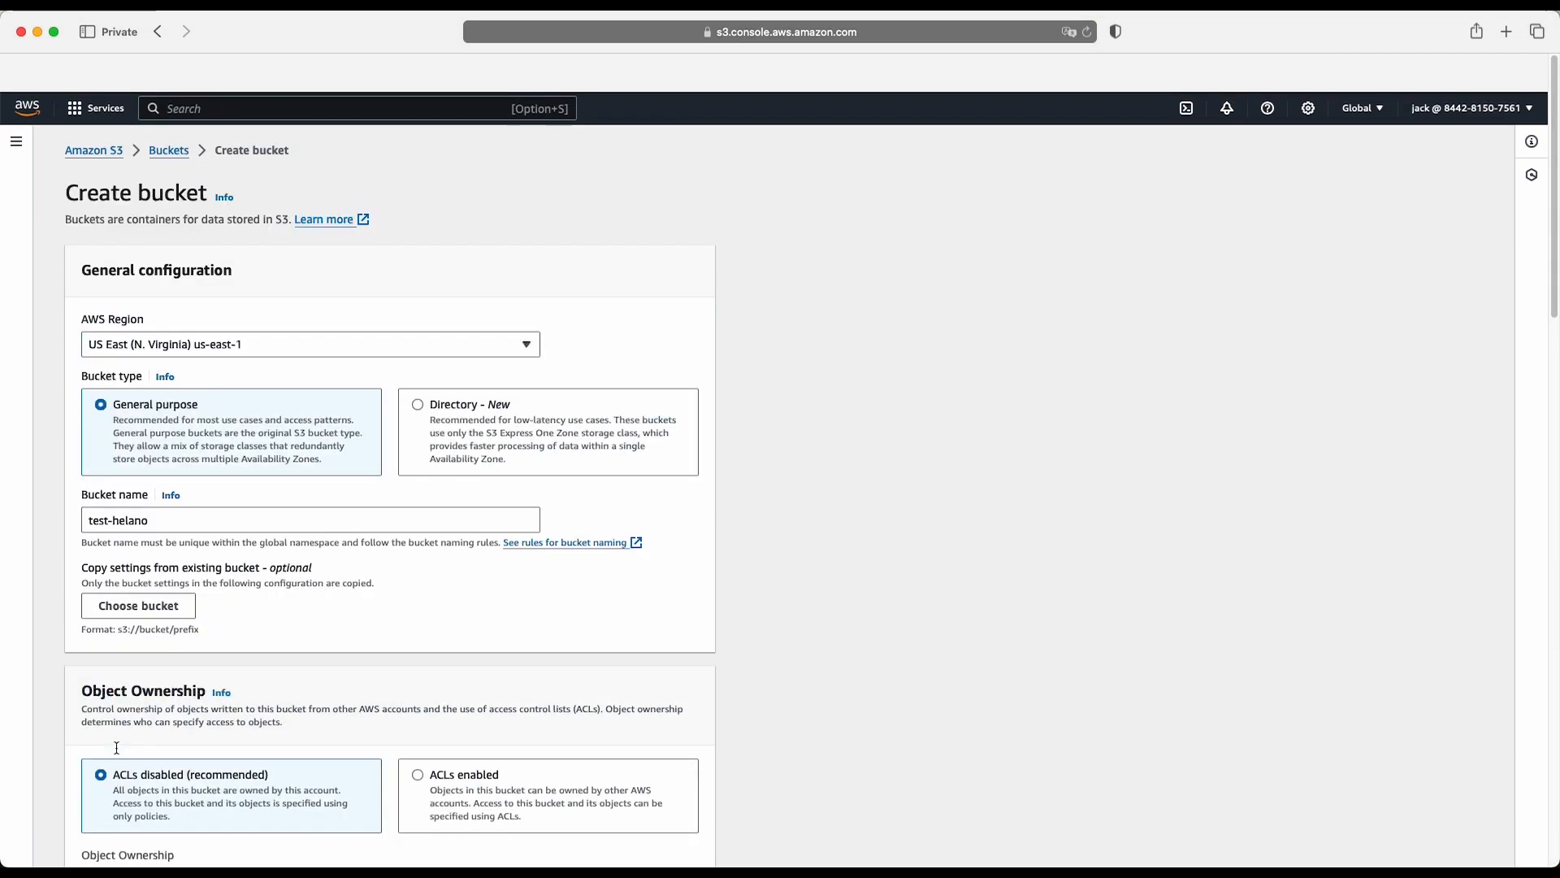
scroll(116, 748, down, 20)
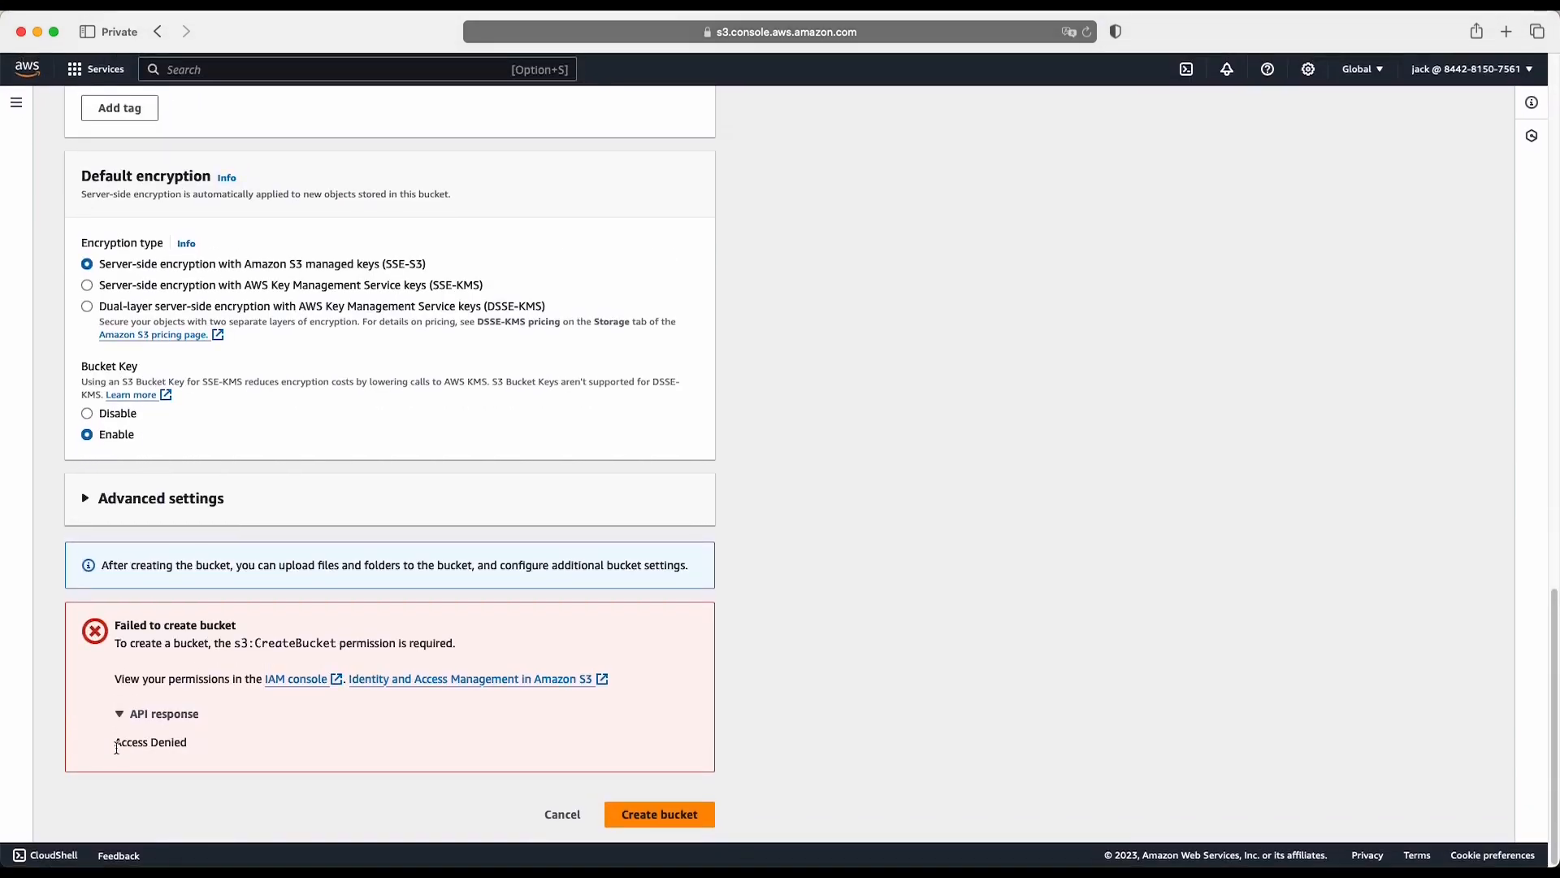
scroll(117, 746, up, 15)
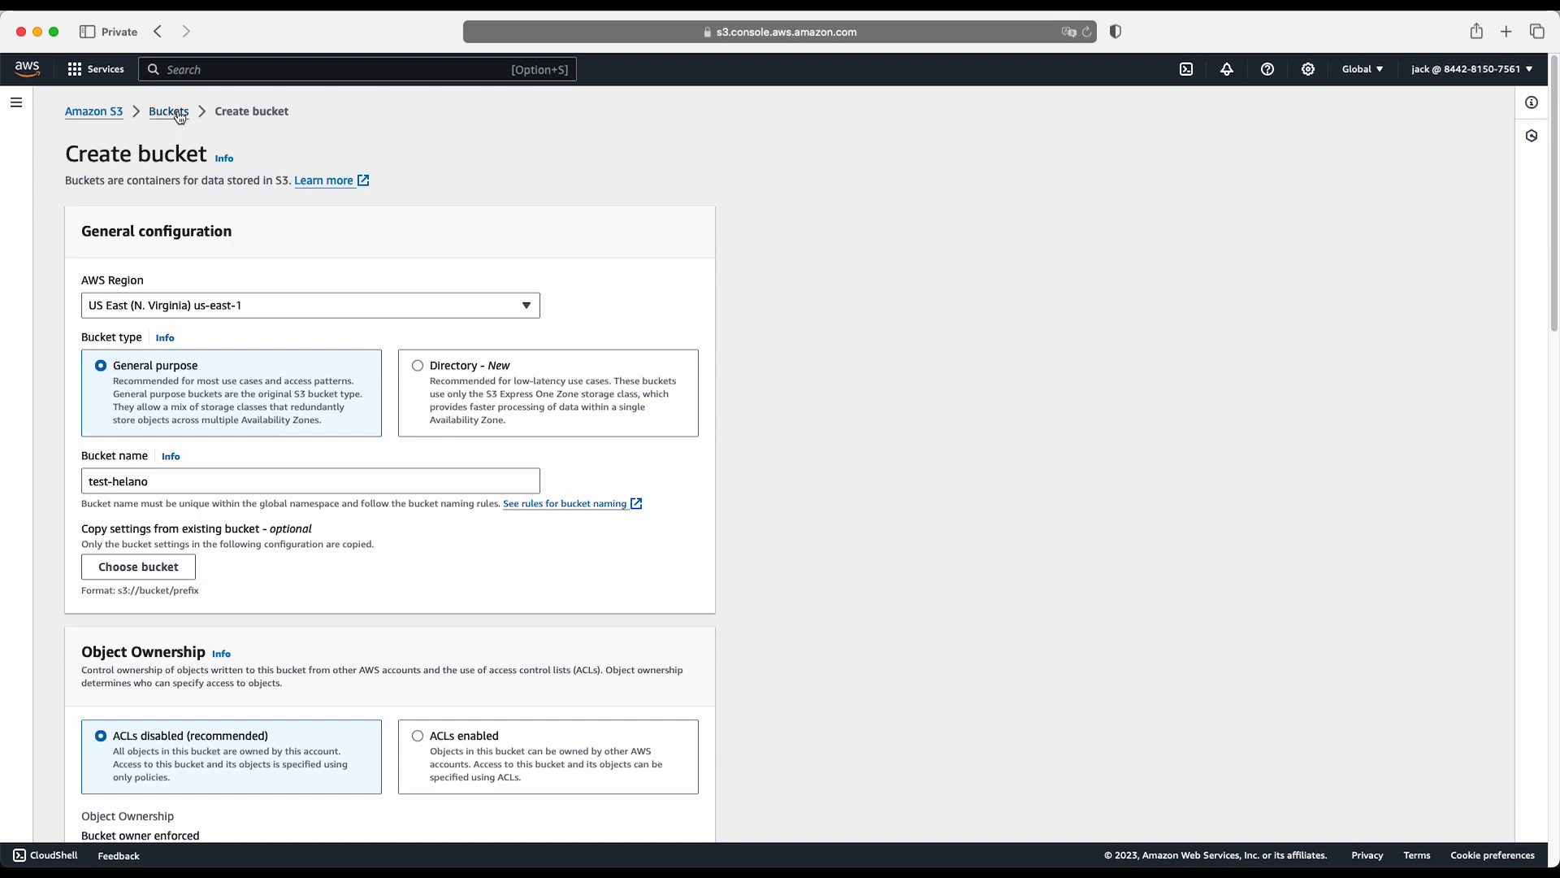
scroll(374, 317, down, 15)
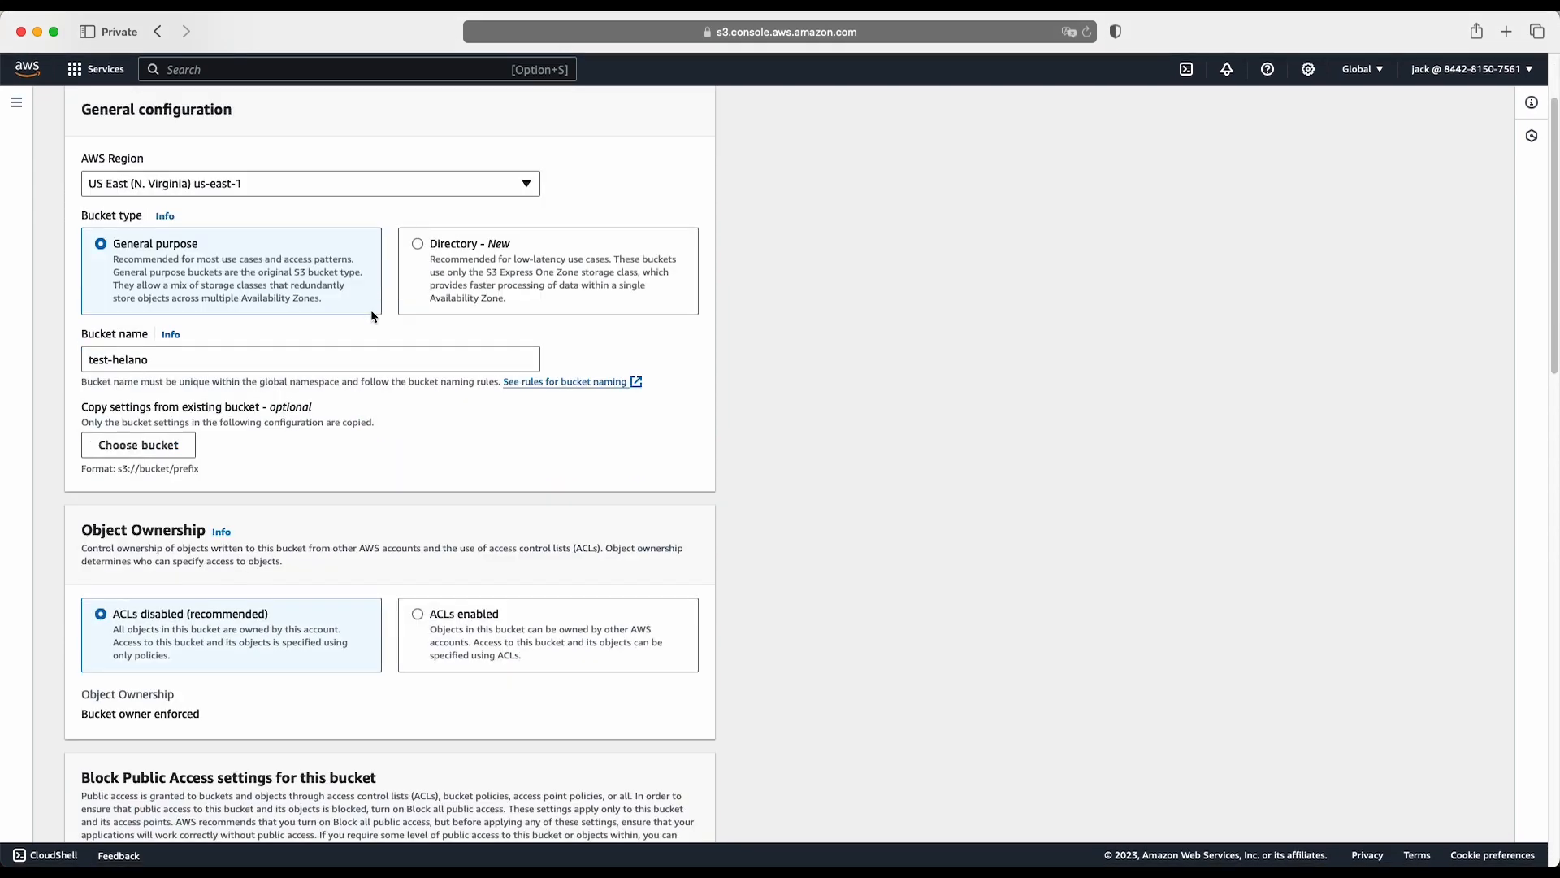
scroll(372, 316, up, 15)
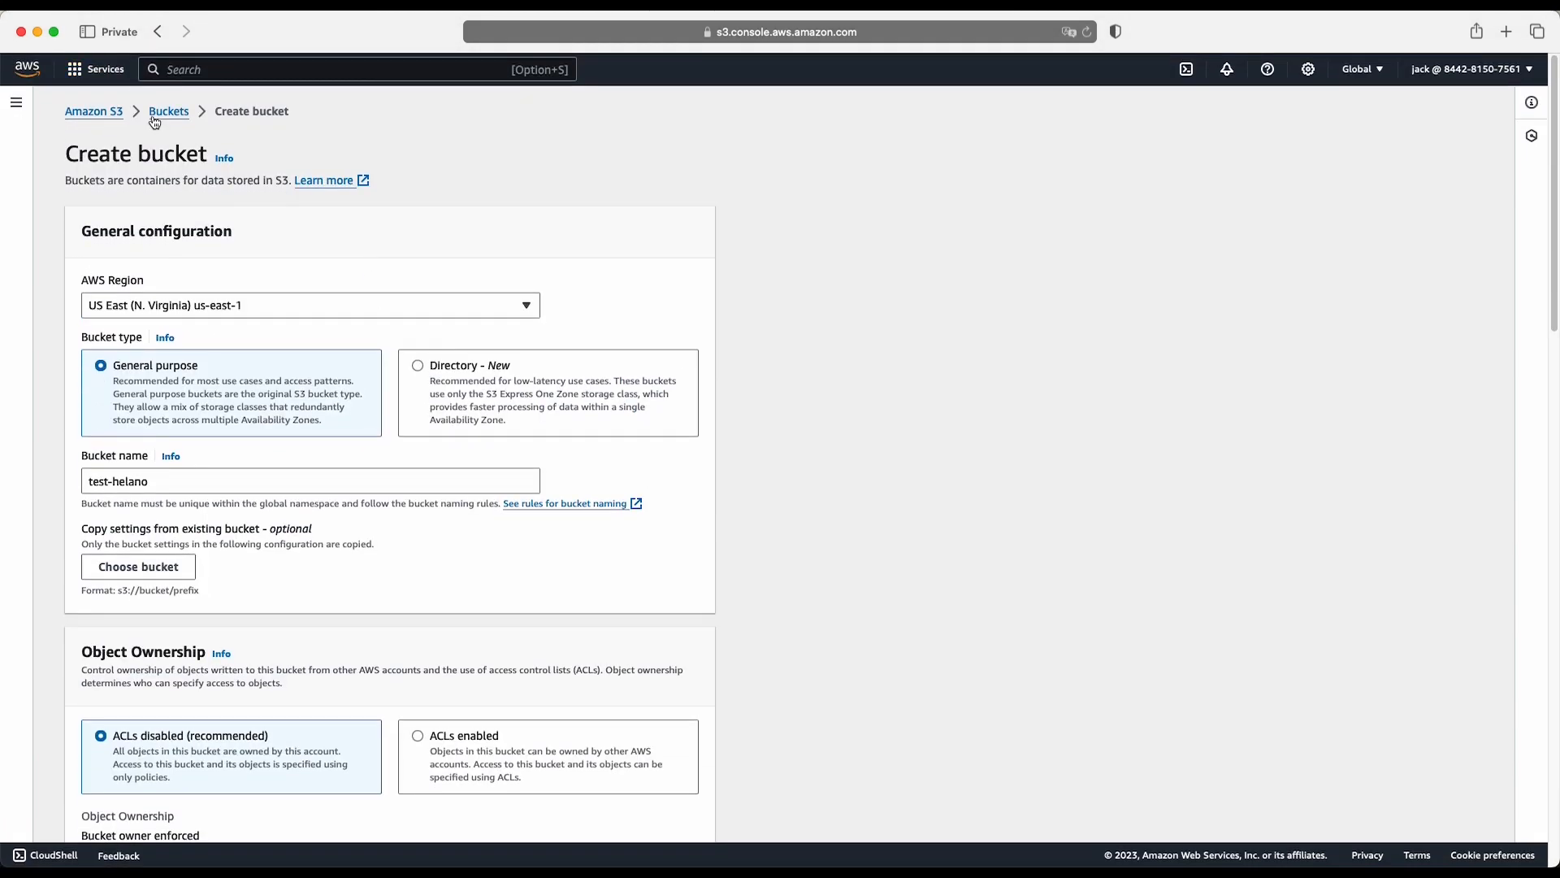
click(107, 116)
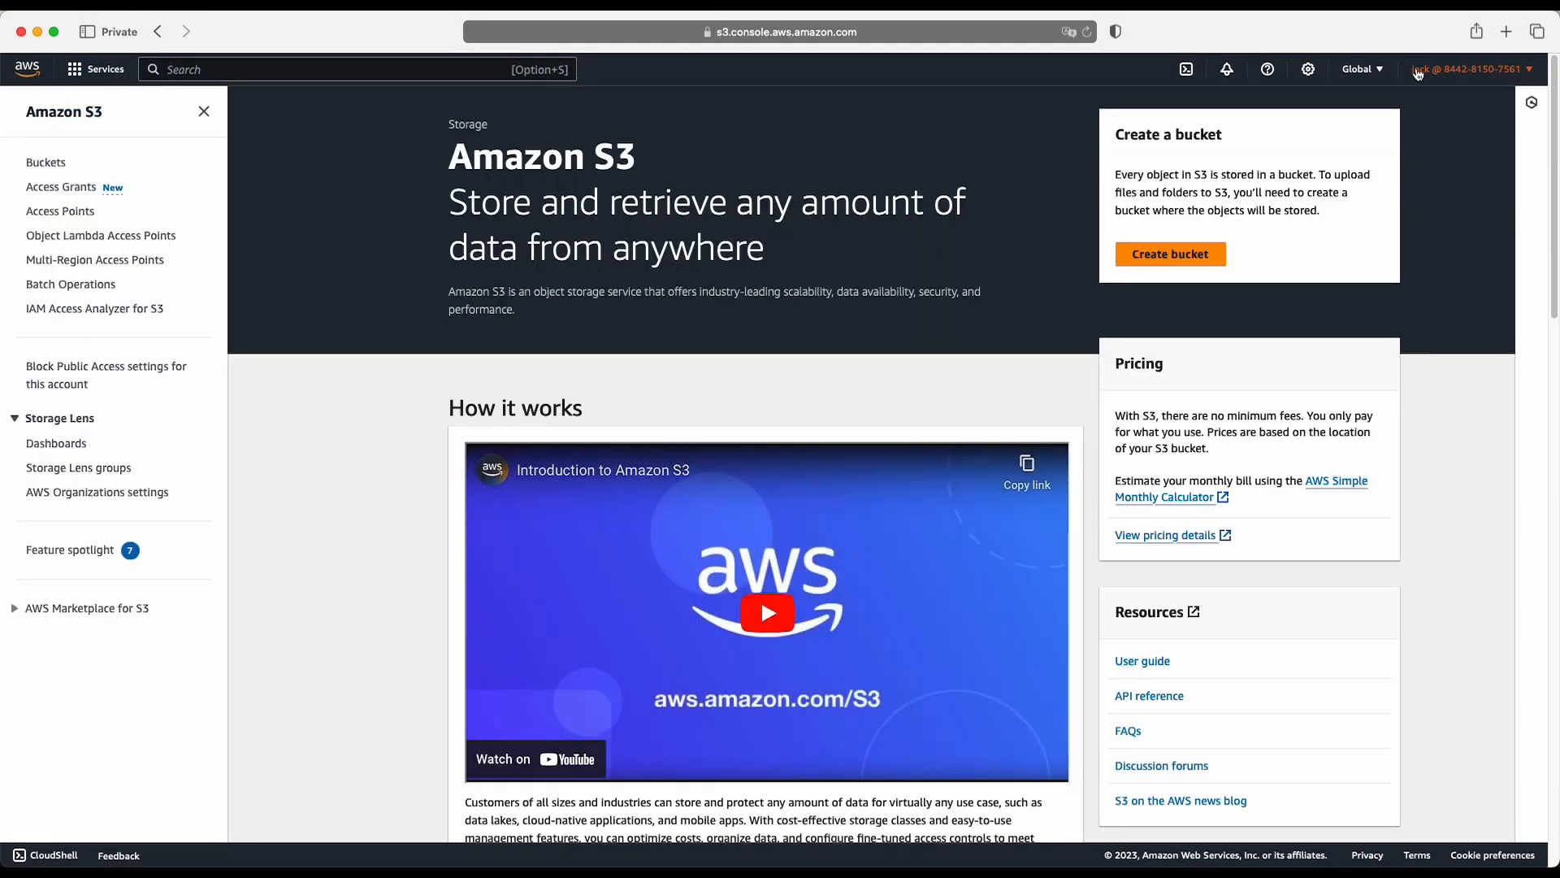
- Switch to the main account's window and check the IAM user groups list and users list
click(39, 32)
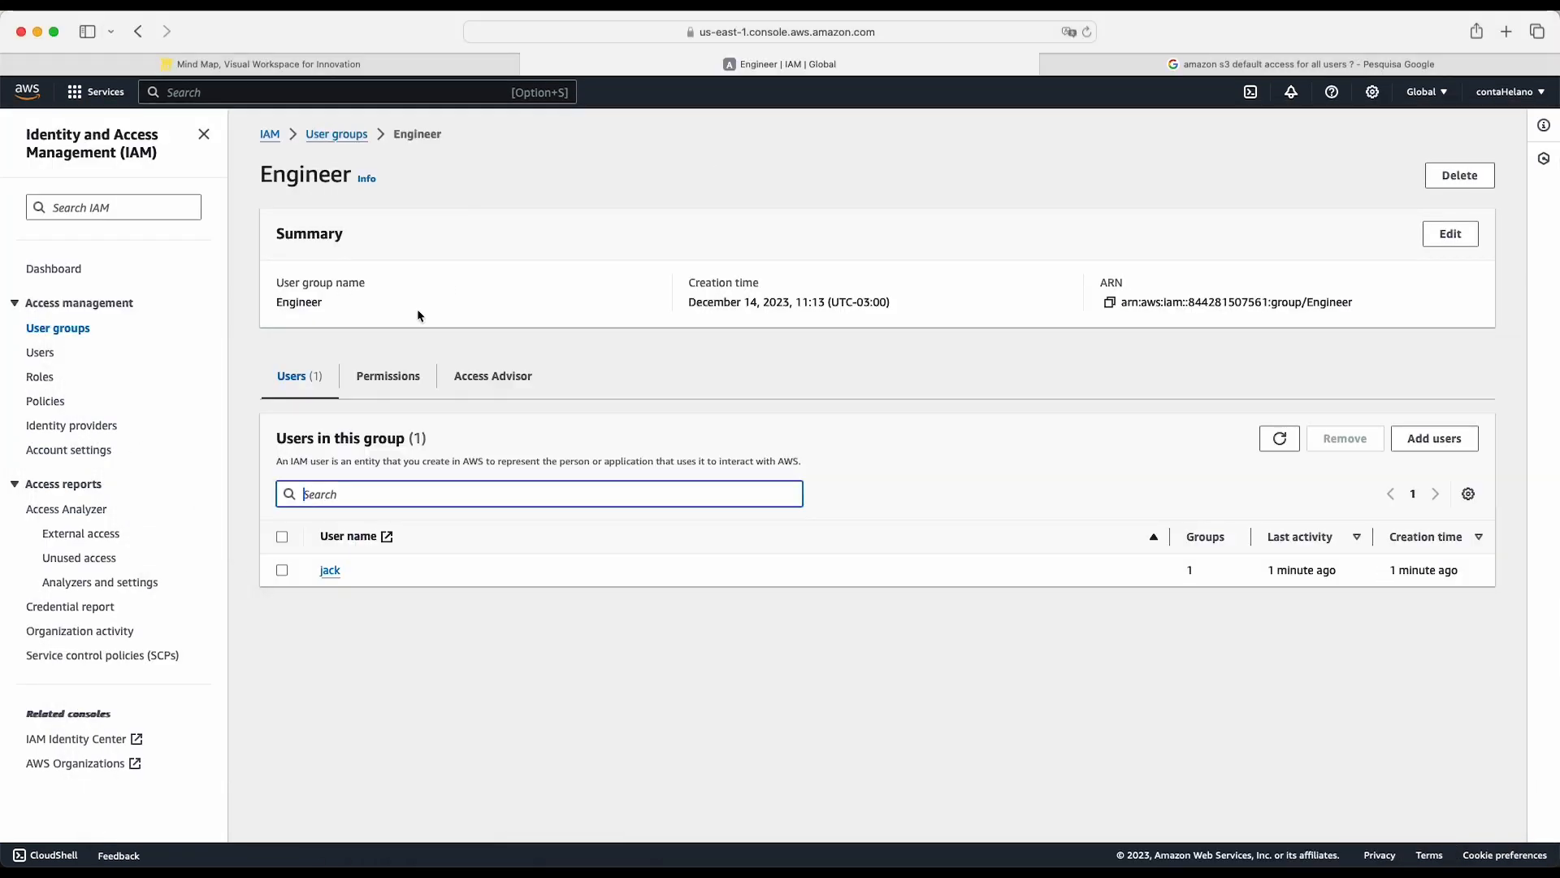
click(59, 329)
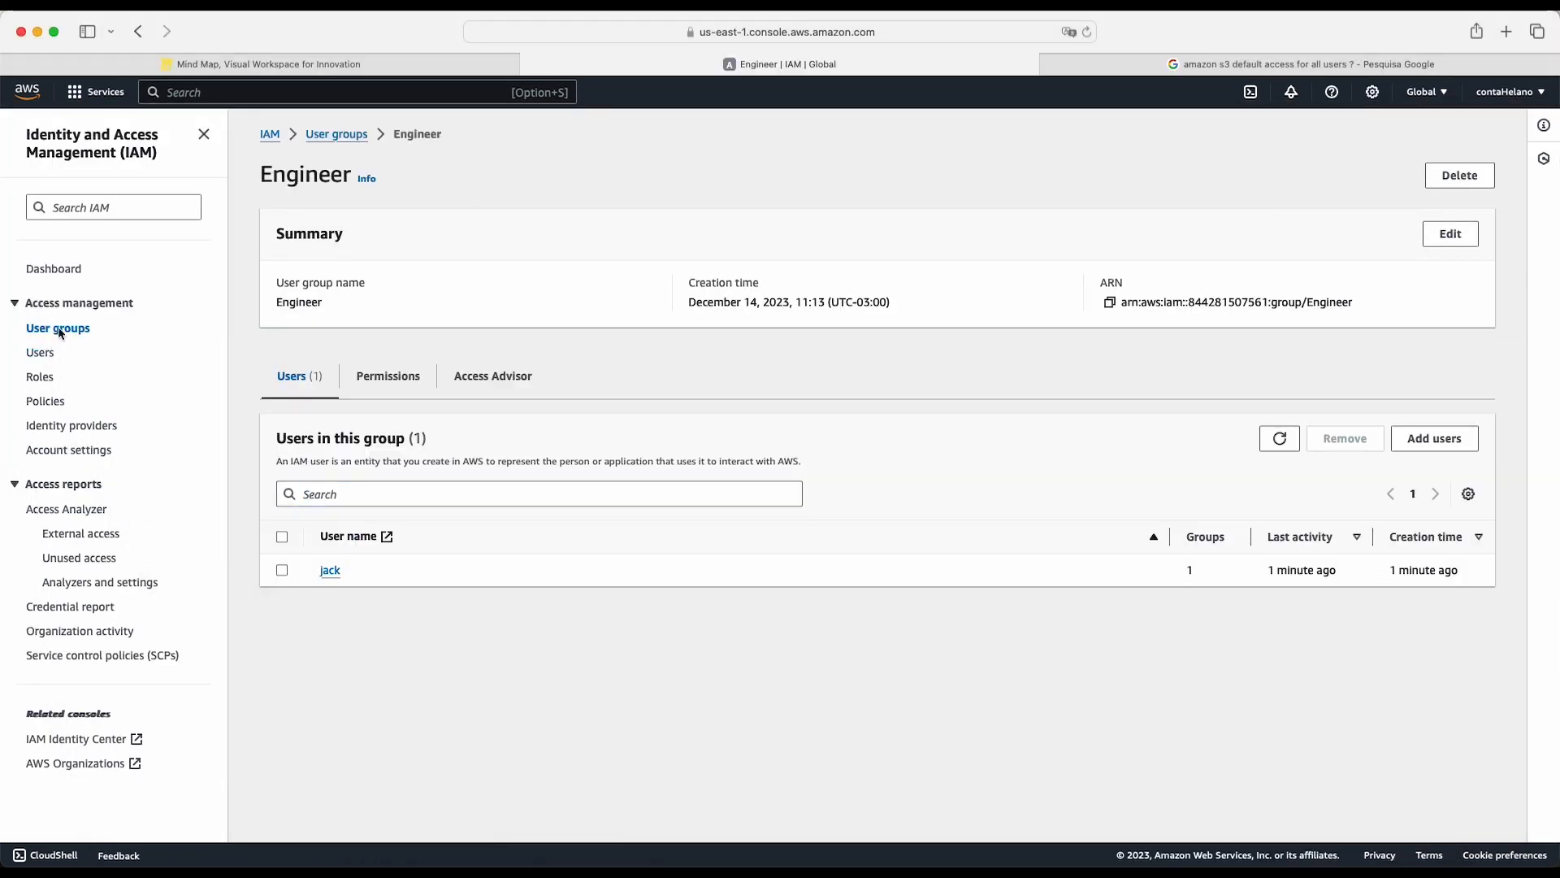
click(41, 354)
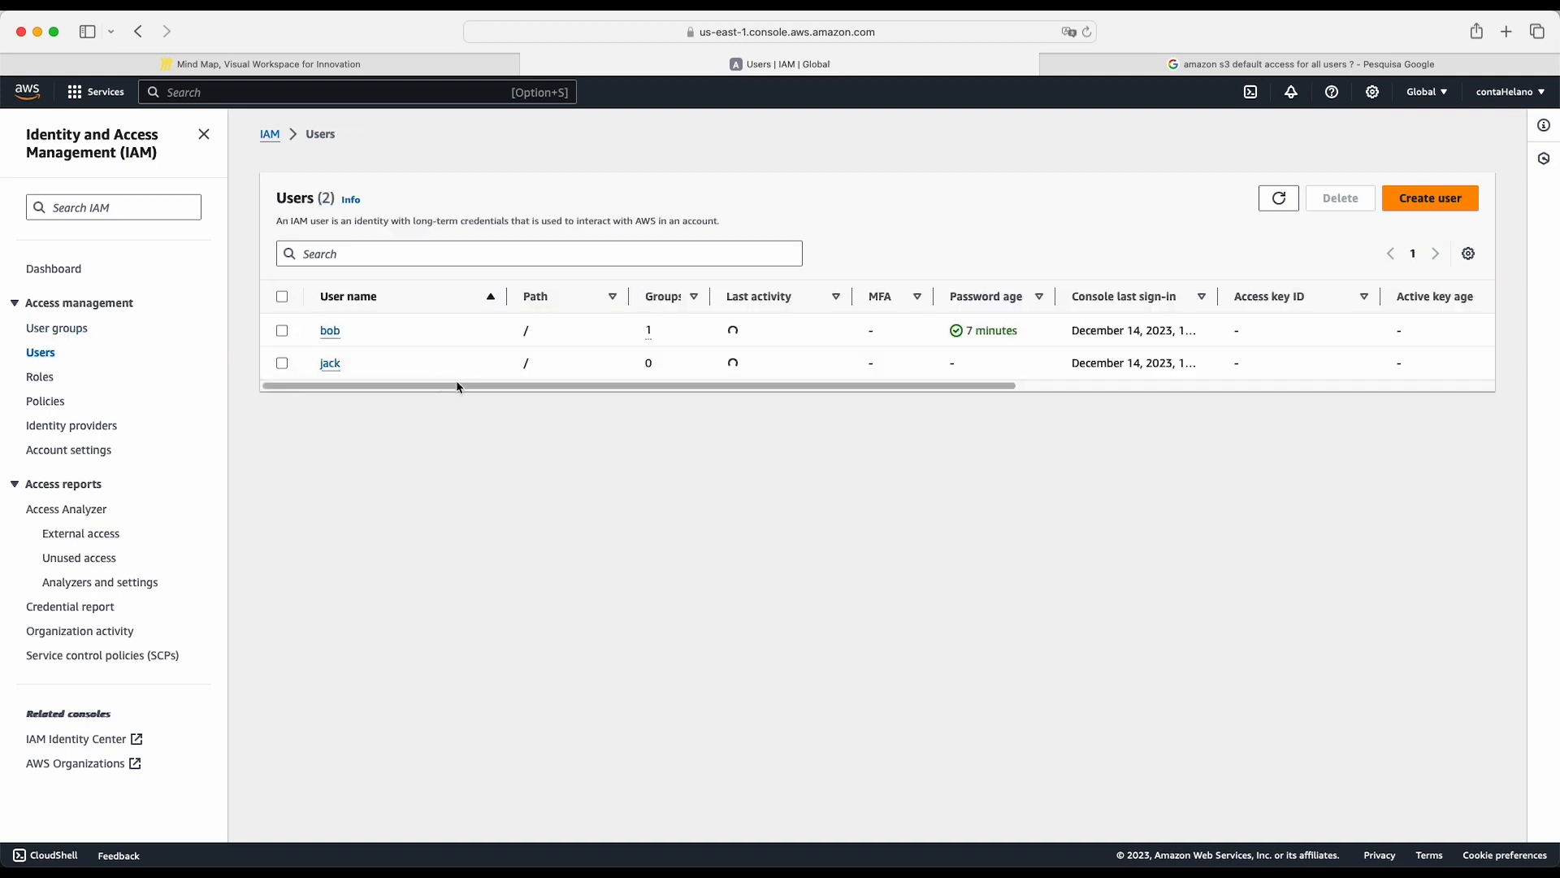
scroll(714, 365, right, 5)
scroll(349, 363, left, 5)
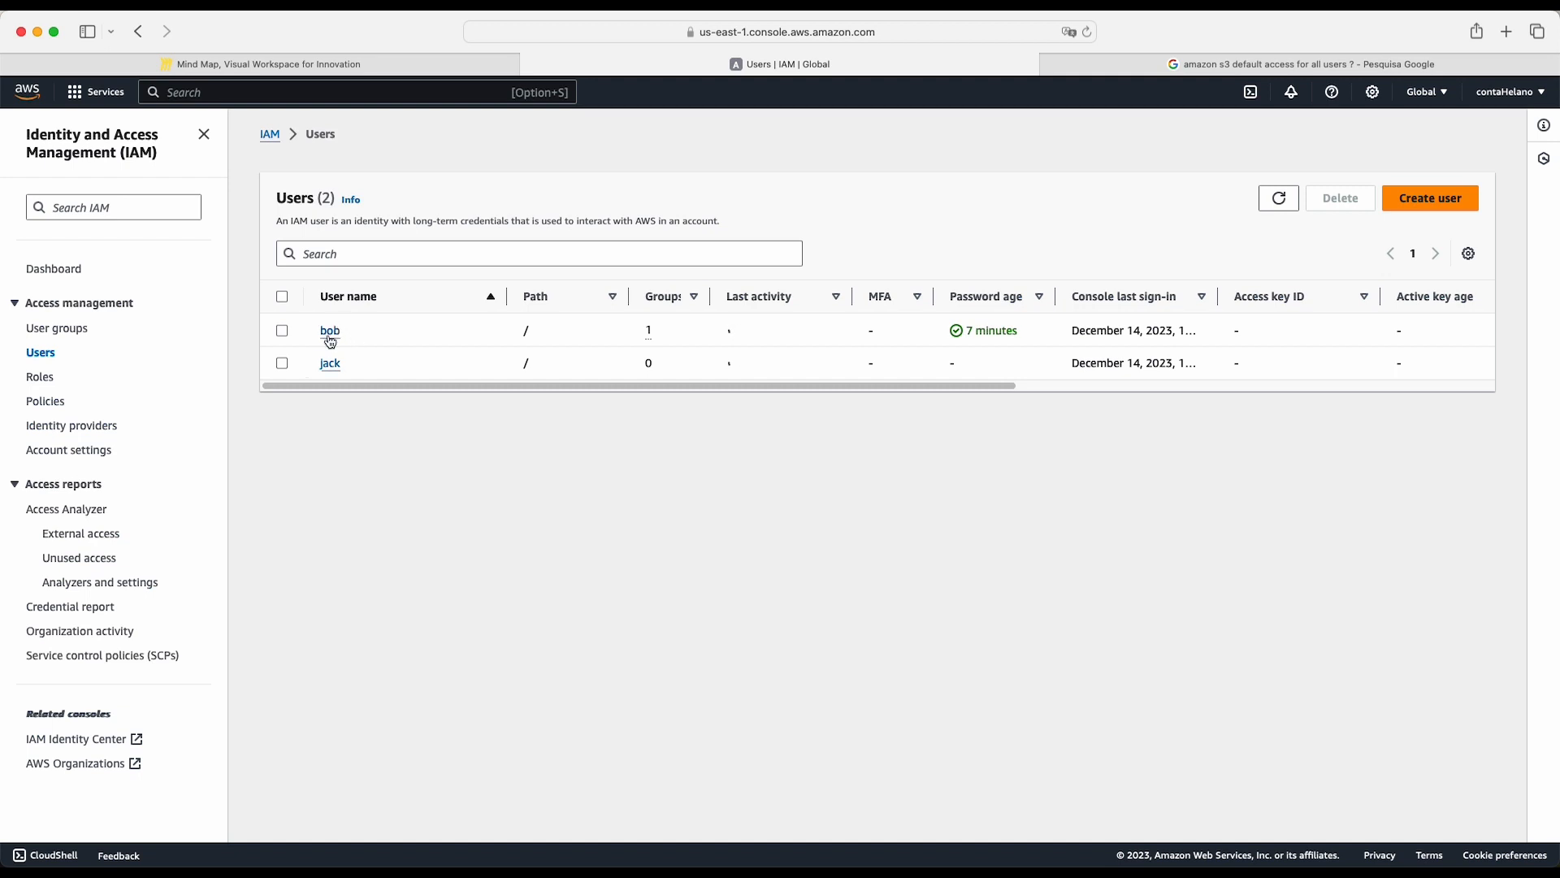
- Open the SysAdmin user's group memberships and add the user to the Engineer group
click(330, 333)
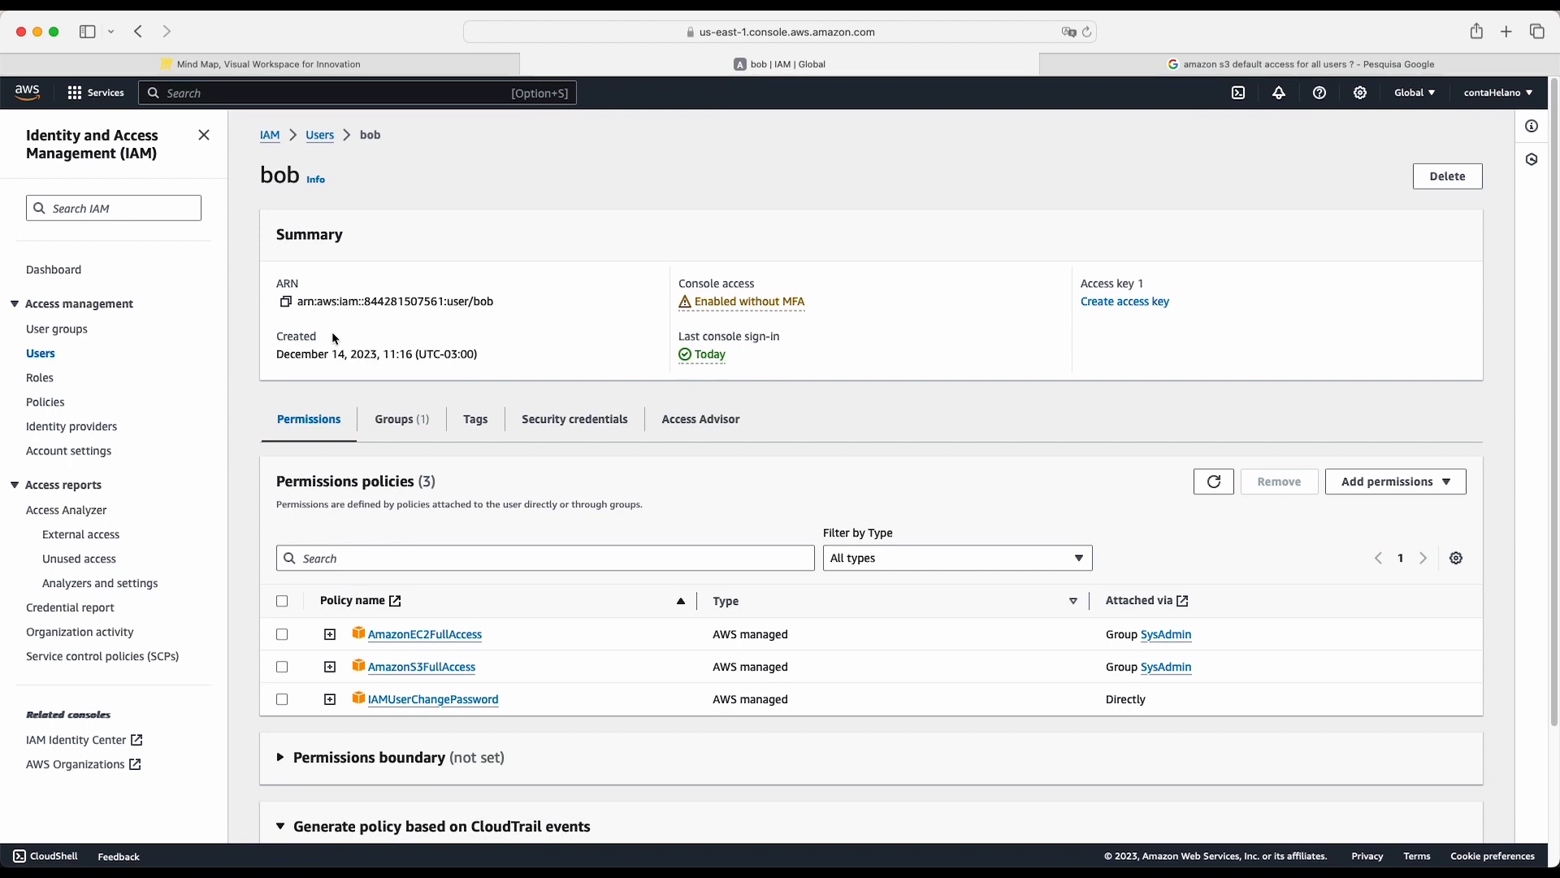
click(414, 391)
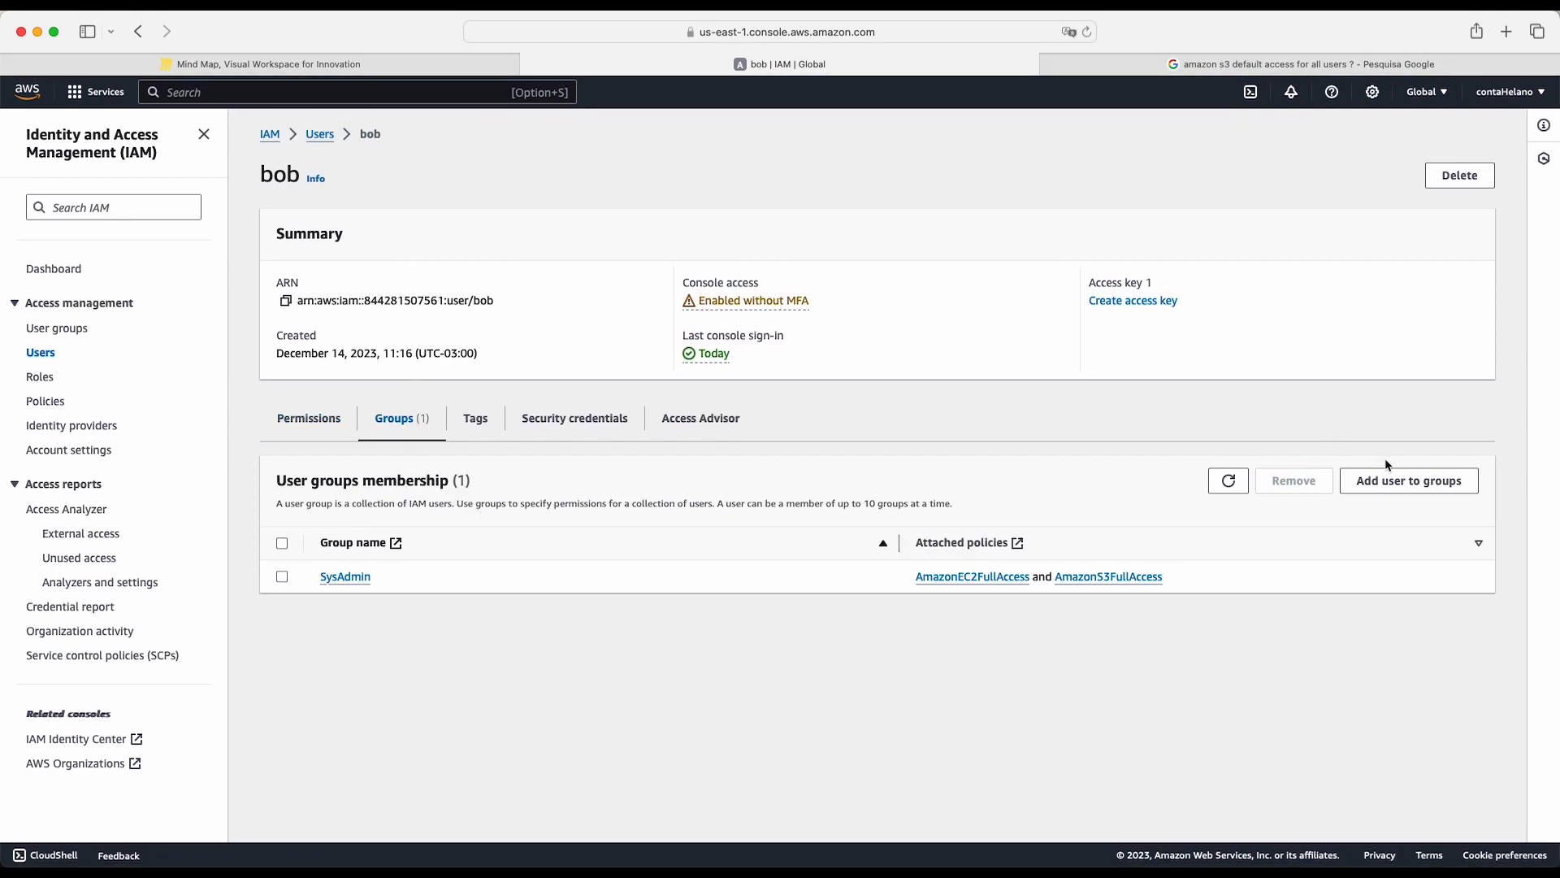
click(1393, 481)
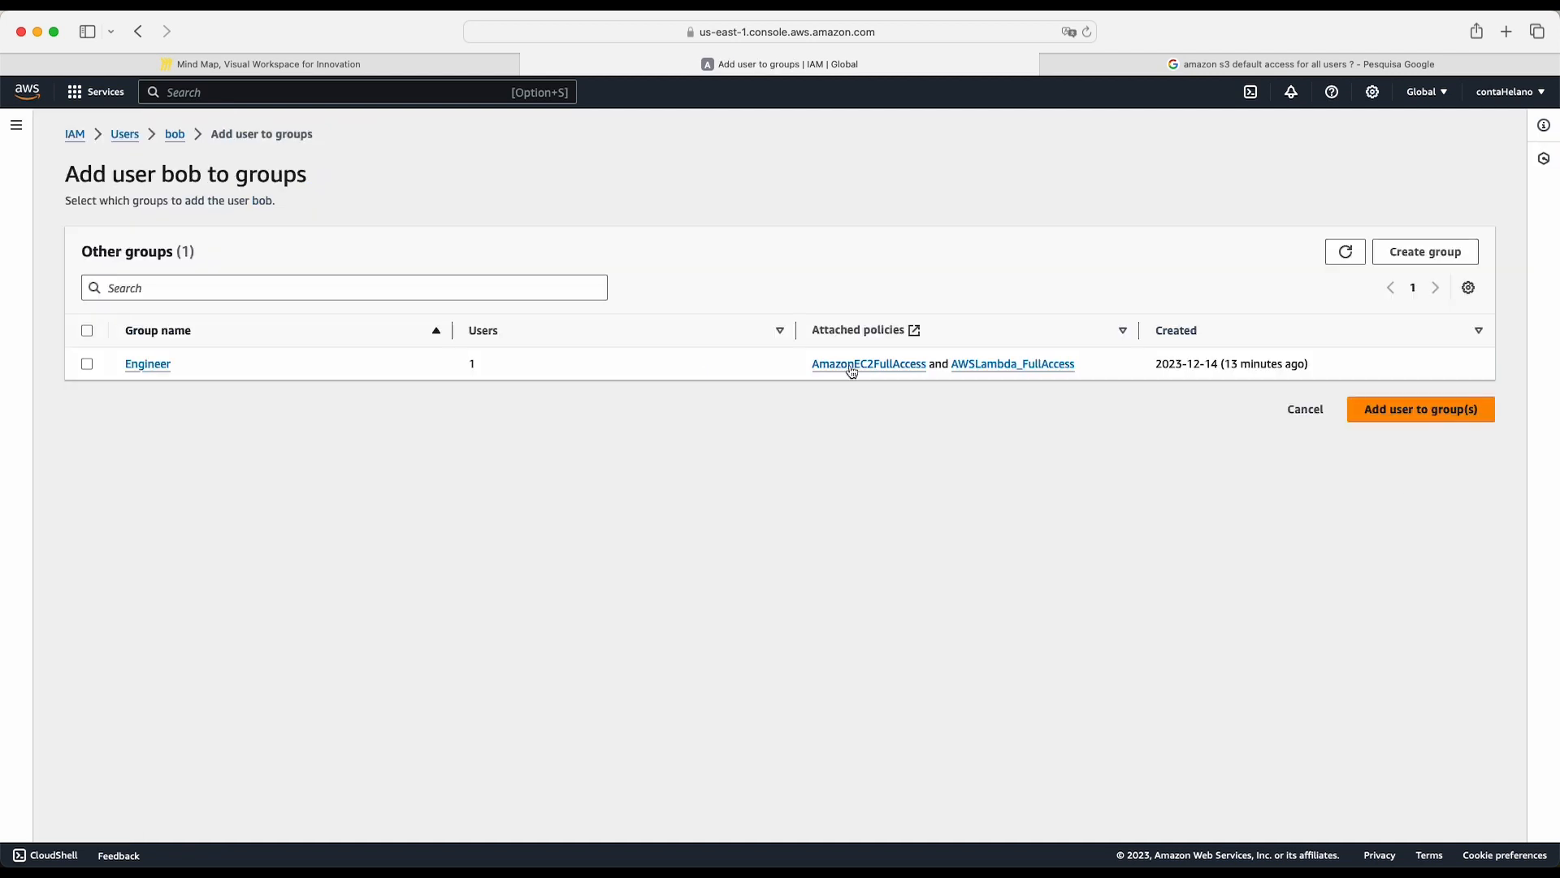
click(87, 364)
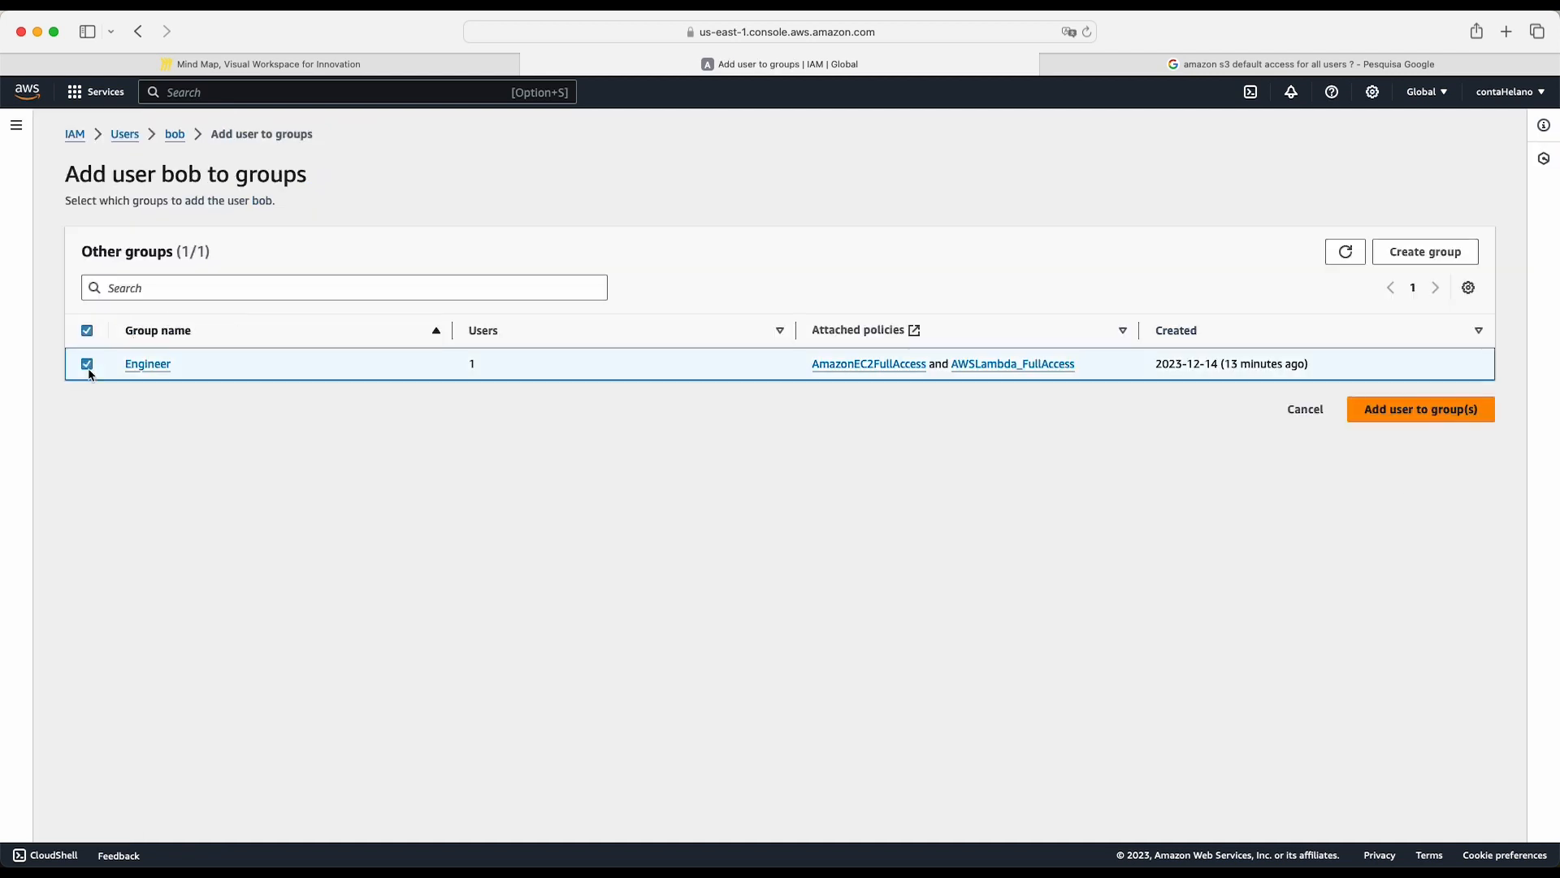
click(1433, 412)
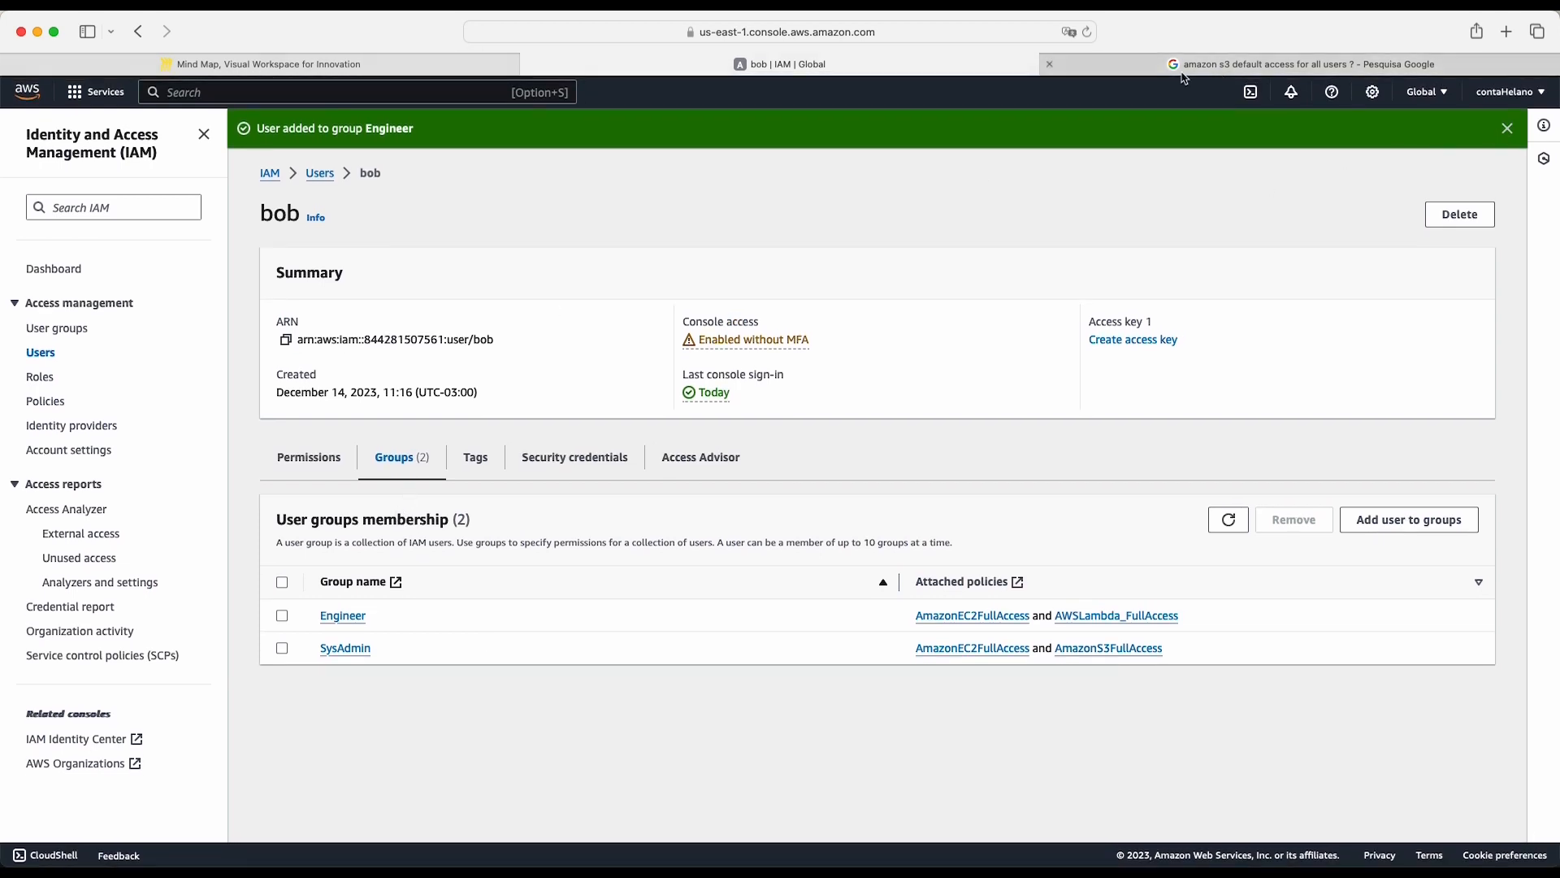
- Close the Google search page about S3 default access and review the users and groups branches in the Miro mind map
click(1049, 64)
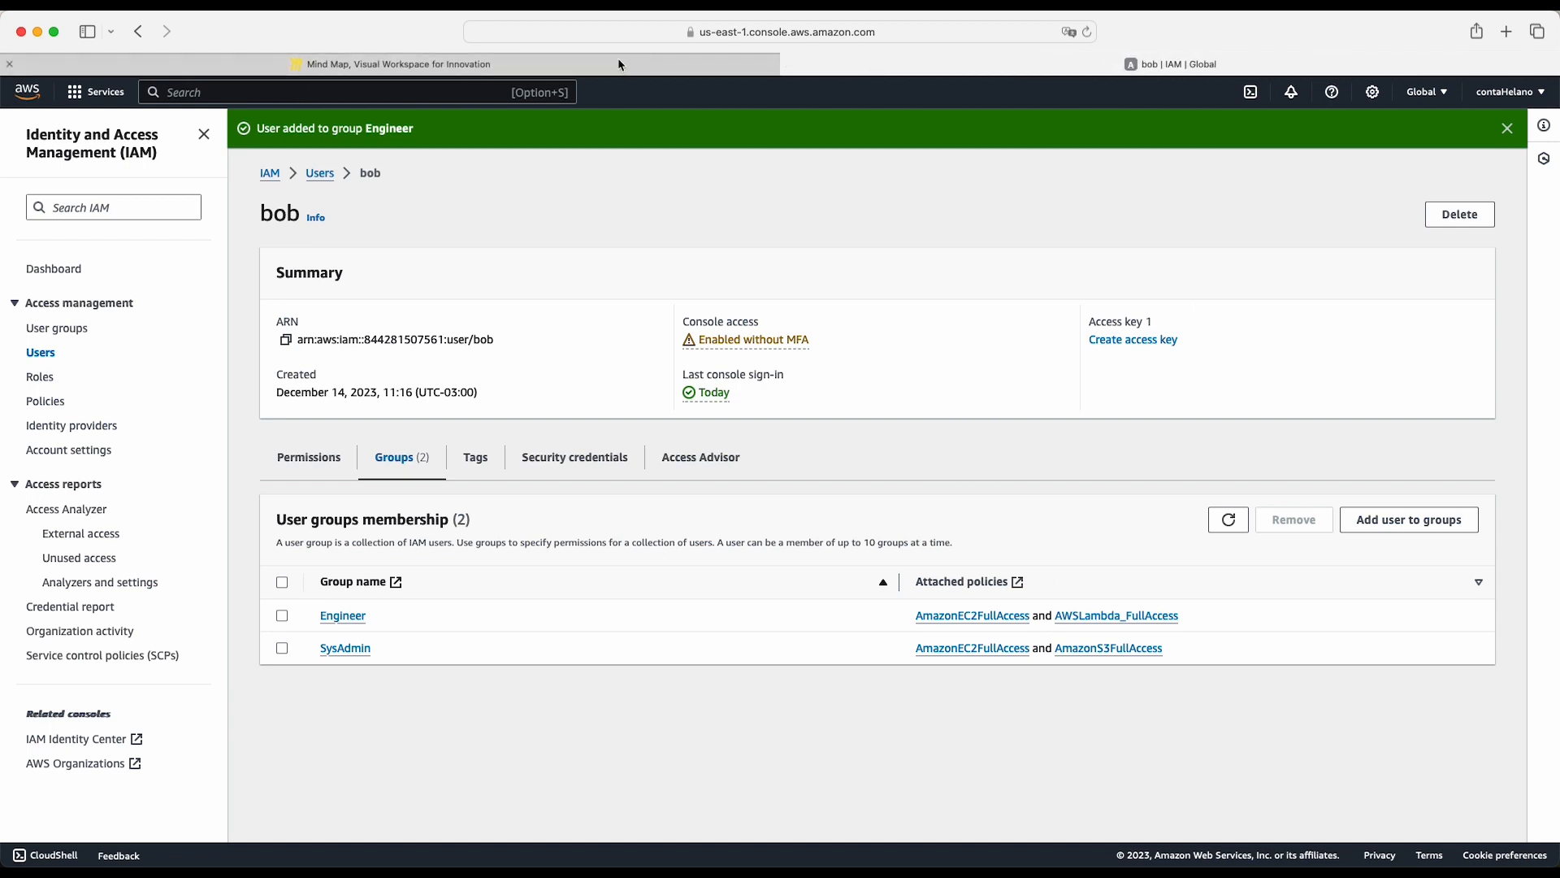
click(619, 64)
scroll(1135, 465, right, 1)
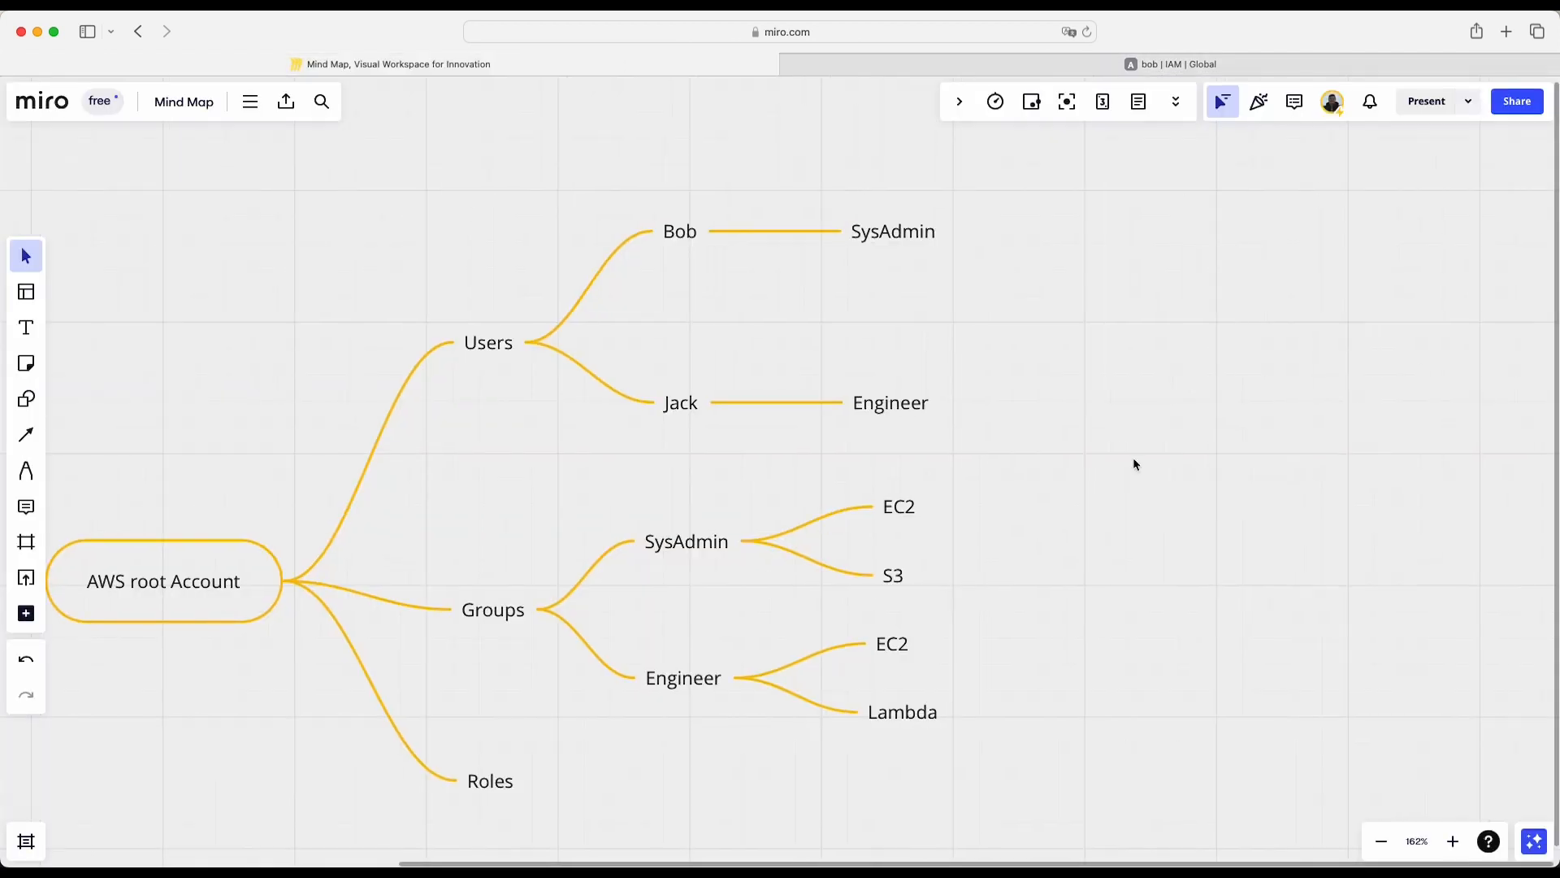
scroll(1136, 465, left, 2)
scroll(1135, 465, down, 1)
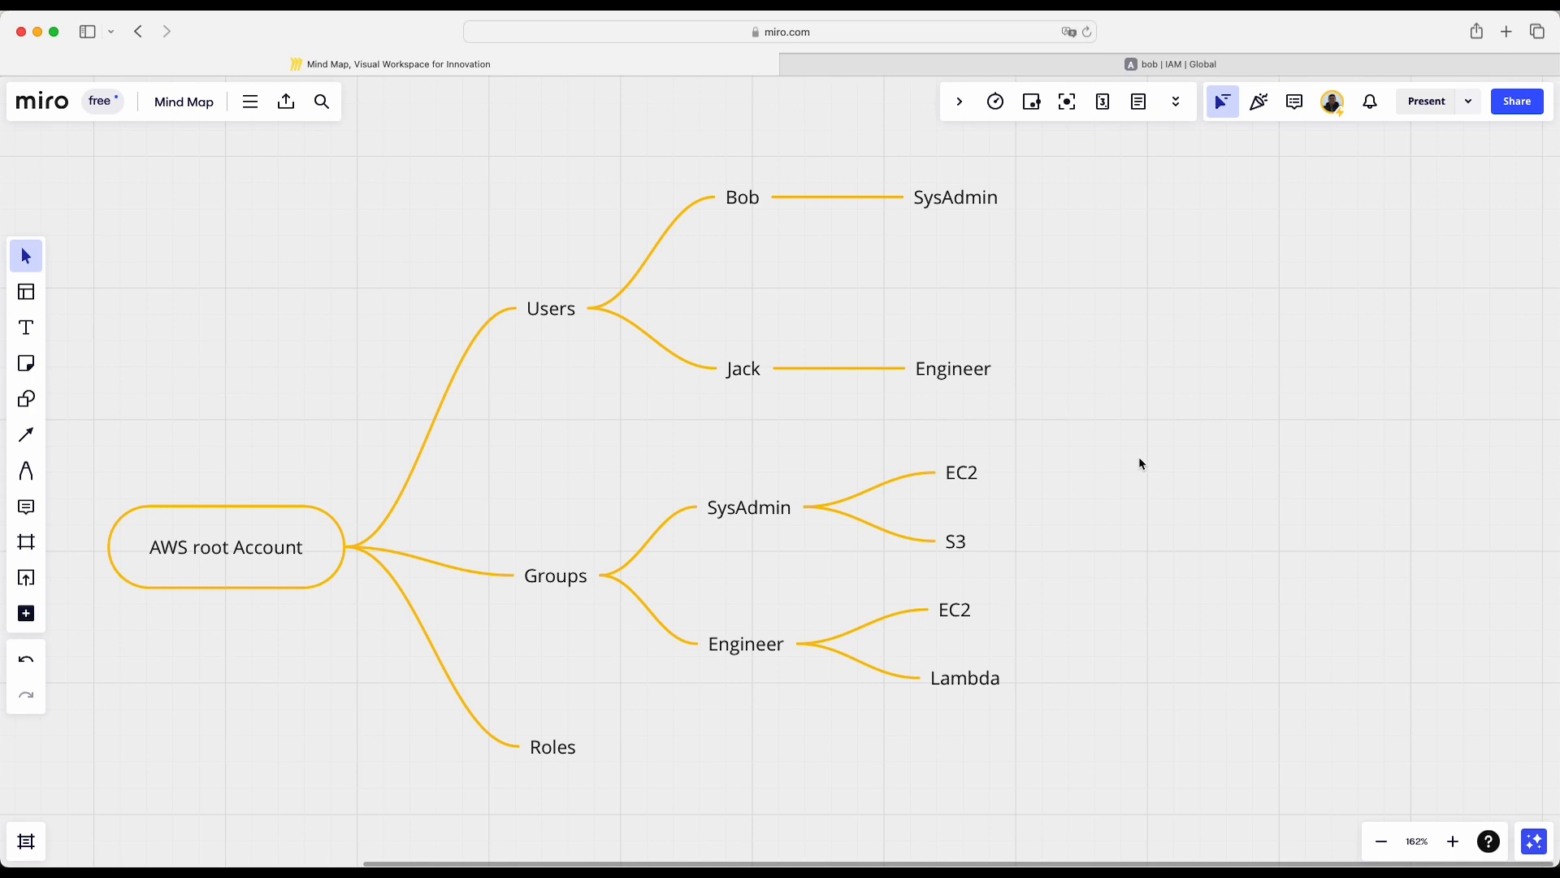